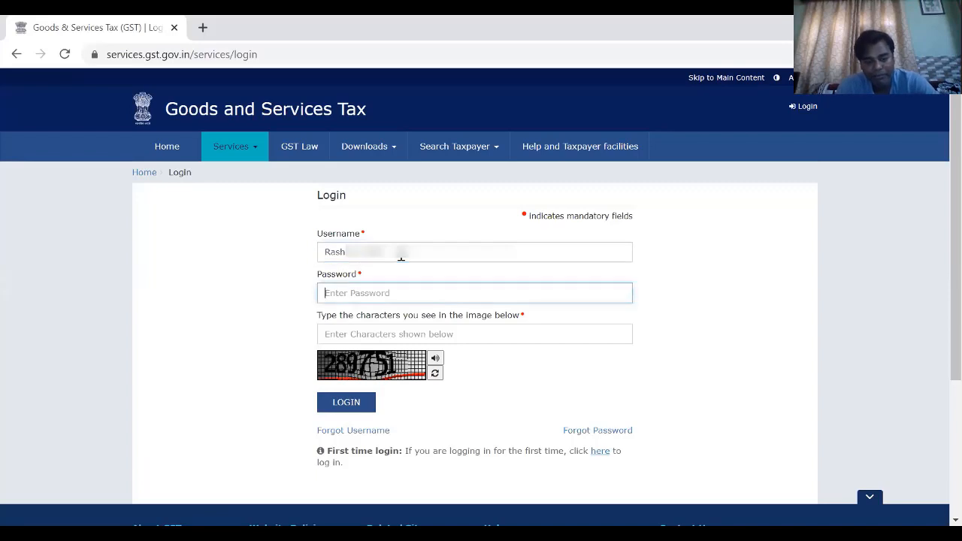
# - Enter the account password and the characters shown in the captcha image, and log in to the GST portal
pyautogui.write('••')
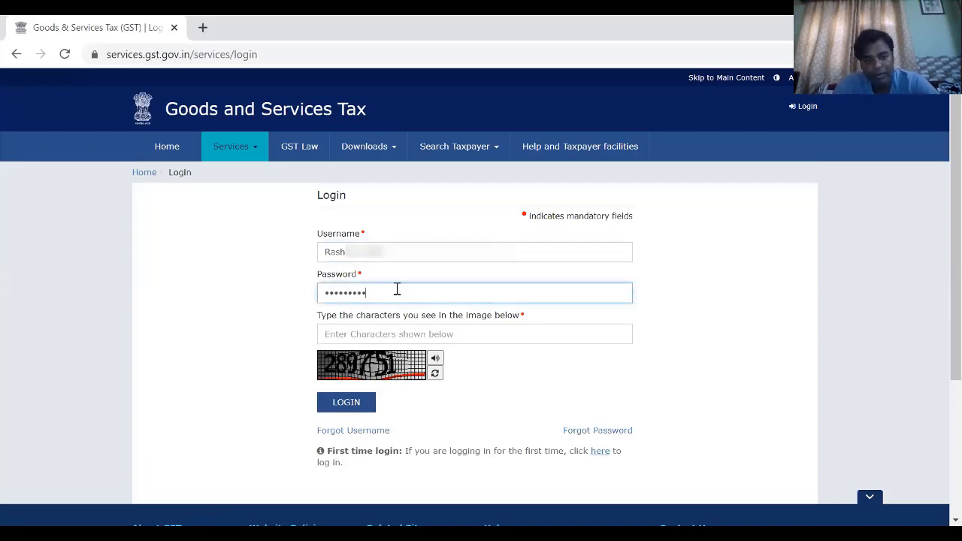
pyautogui.click(394, 335)
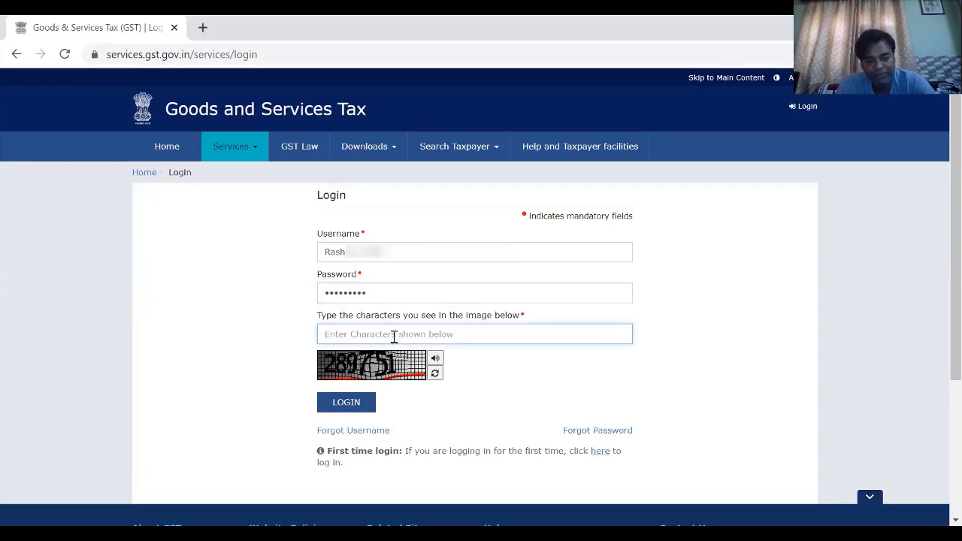
pyautogui.write('289751')
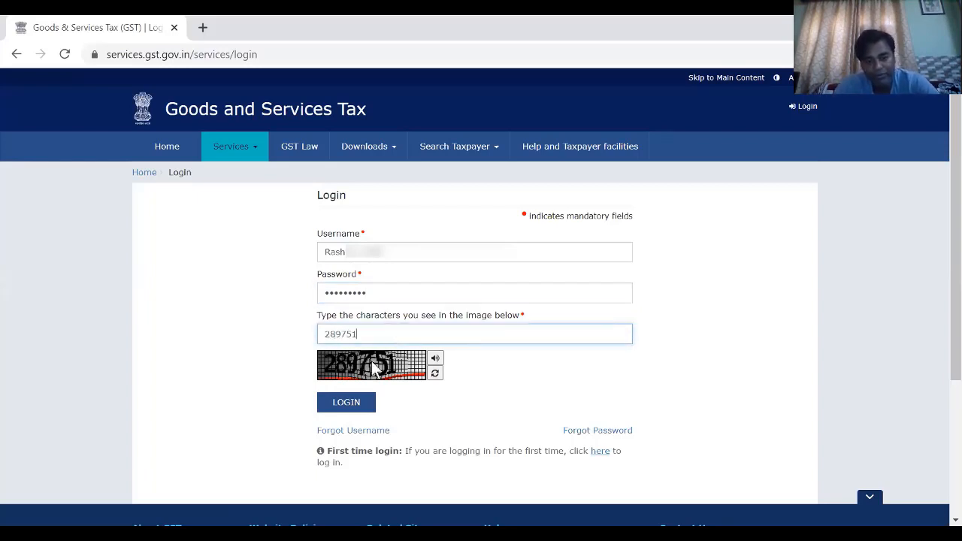
pyautogui.click(346, 404)
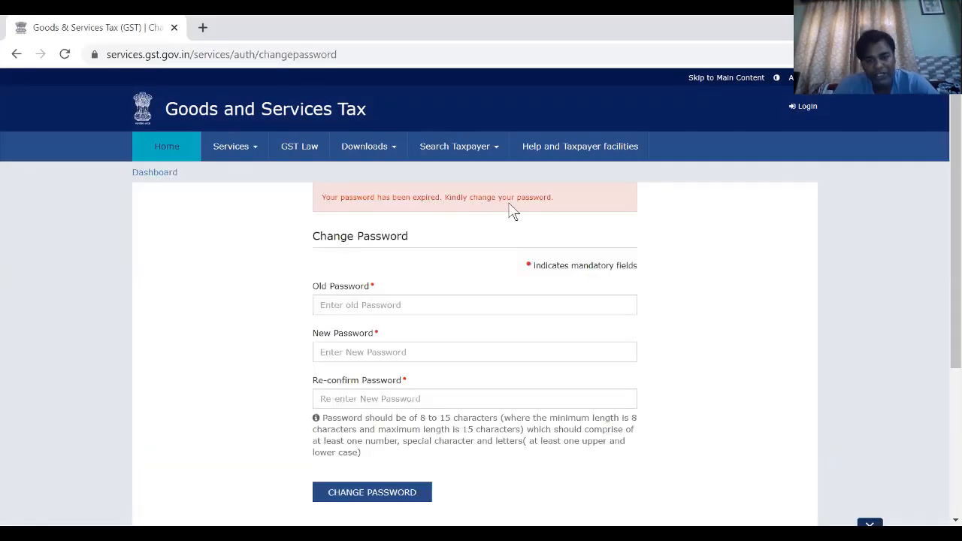
# - Fill in the Old Password field with the current account password, clearing and re-entering any mistyped attempt
pyautogui.click(391, 305)
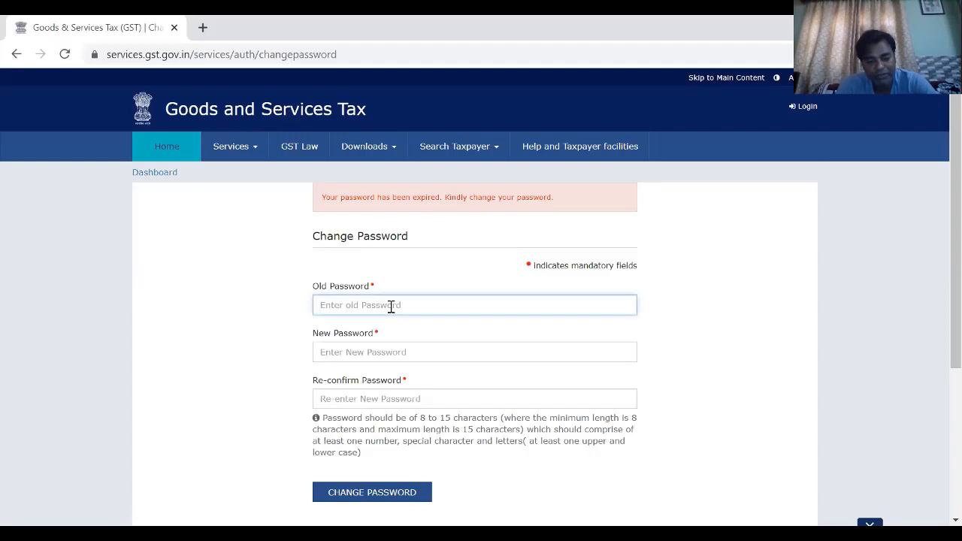
pyautogui.write('••')
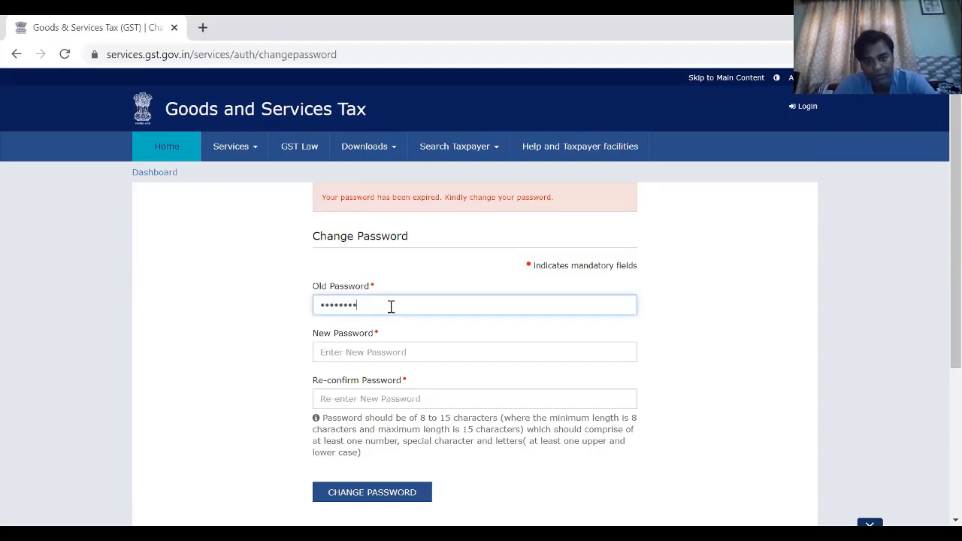
pyautogui.press('BackSpace')
pyautogui.press('BackSpace')
pyautogui.press('BackSpace')
pyautogui.press('BackSpace')
pyautogui.press('BackSpace')
pyautogui.press('BackSpace')
pyautogui.press('BackSpace')
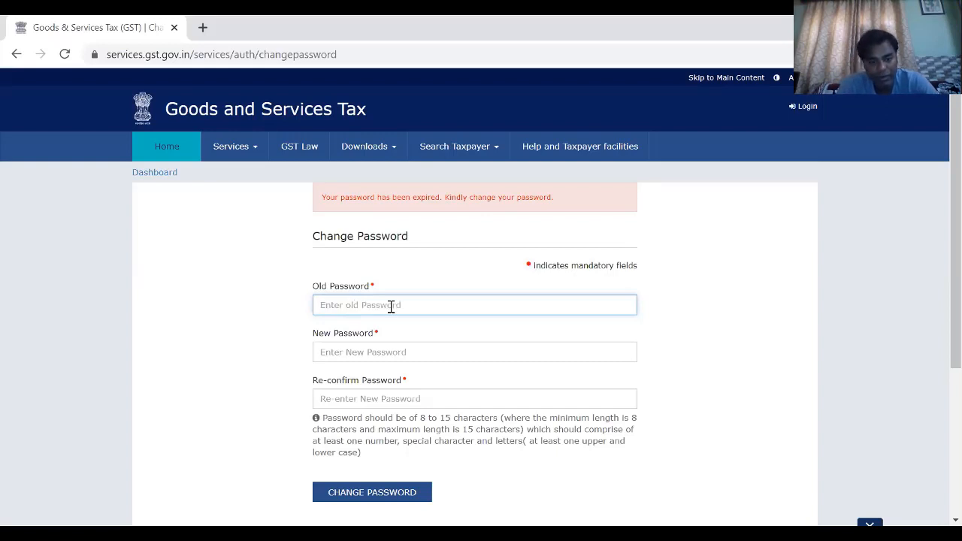
pyautogui.write('••')
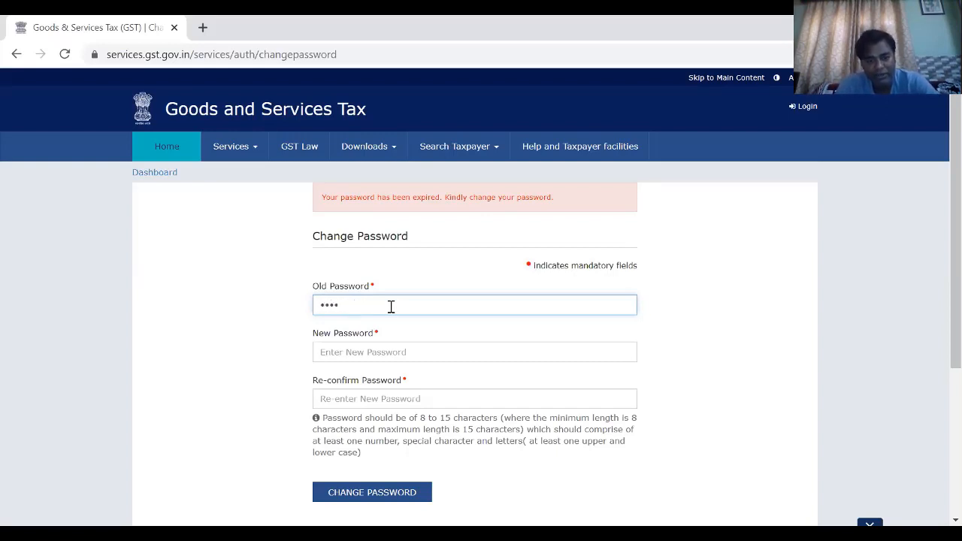
pyautogui.press('BackSpace')
pyautogui.press('BackSpace')
pyautogui.press('BackSpace')
pyautogui.press('BackSpace')
pyautogui.write('•')
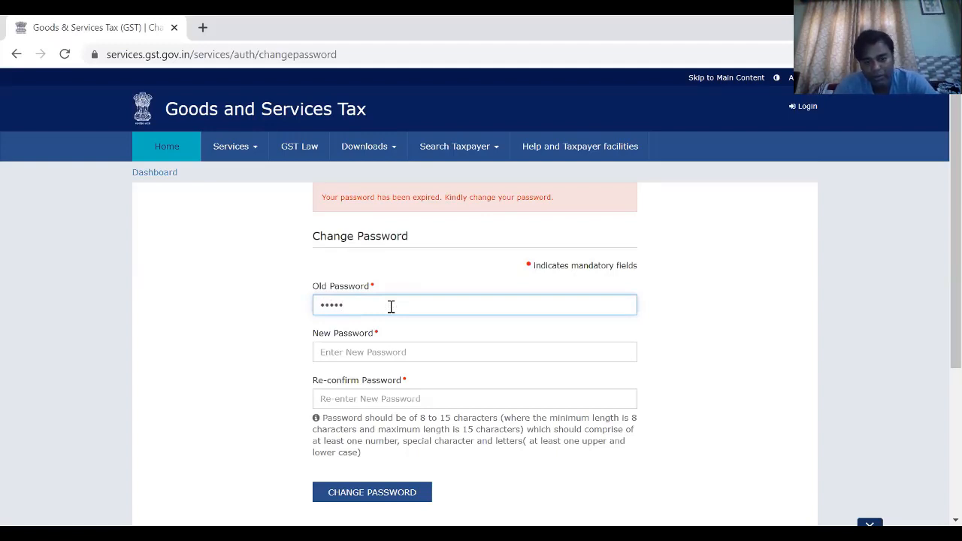
pyautogui.write('••••••••')
# - Enter the new account password, re-confirm it and submit the password change
pyautogui.click(381, 349)
pyautogui.write('•')
pyautogui.write('••••••••')
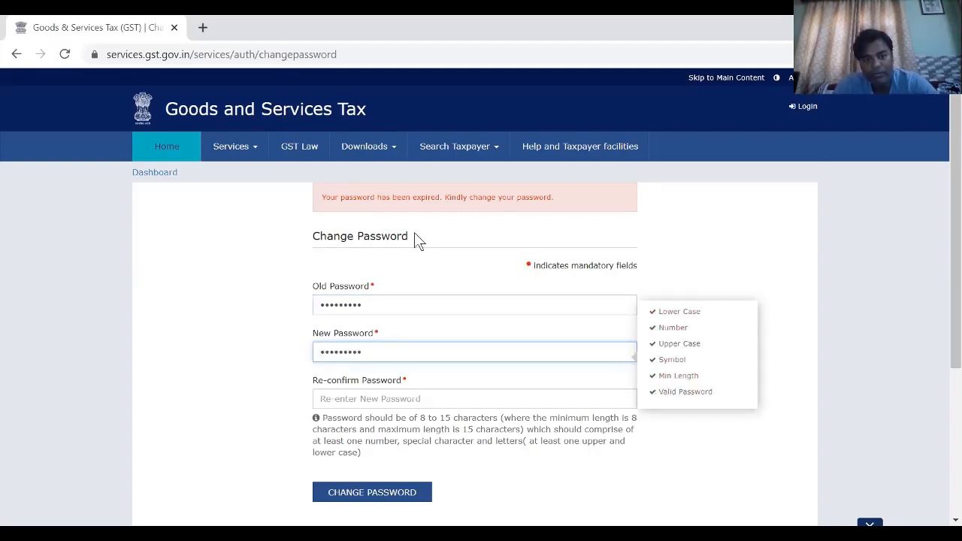
pyautogui.press('Tab')
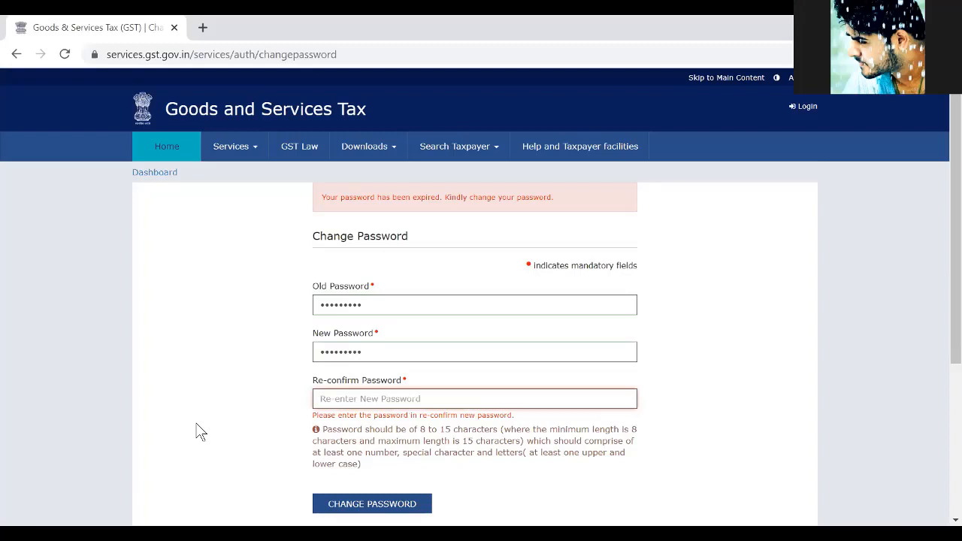
pyautogui.write('••')
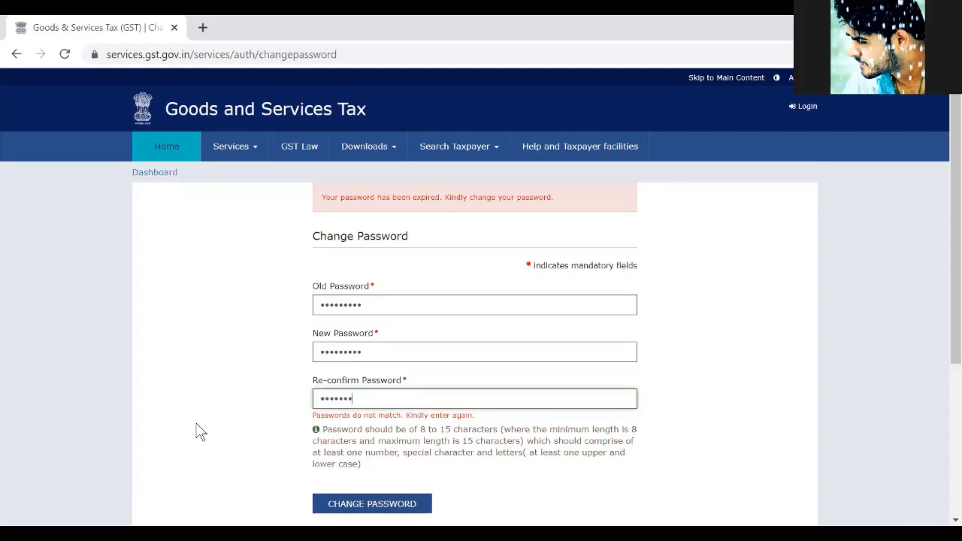
pyautogui.write('•••••••')
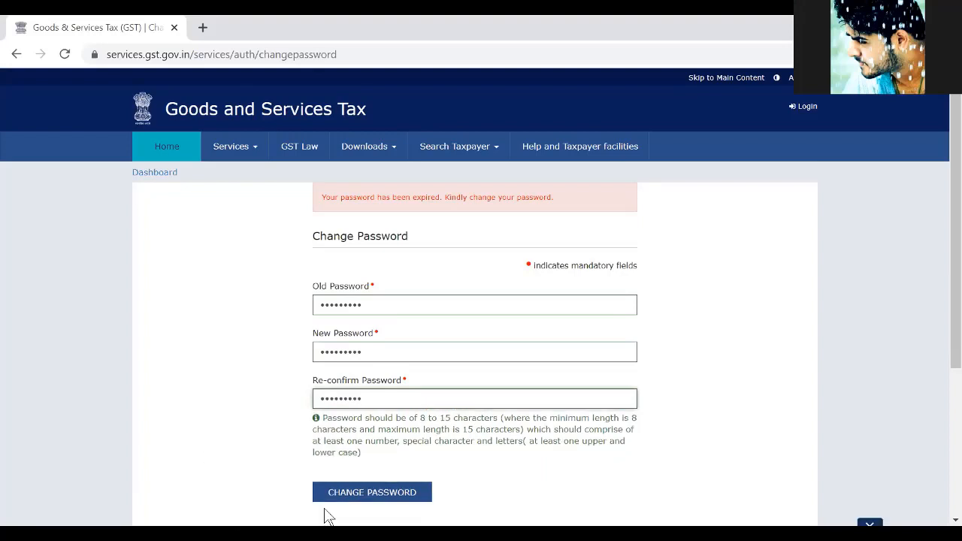
pyautogui.click(361, 491)
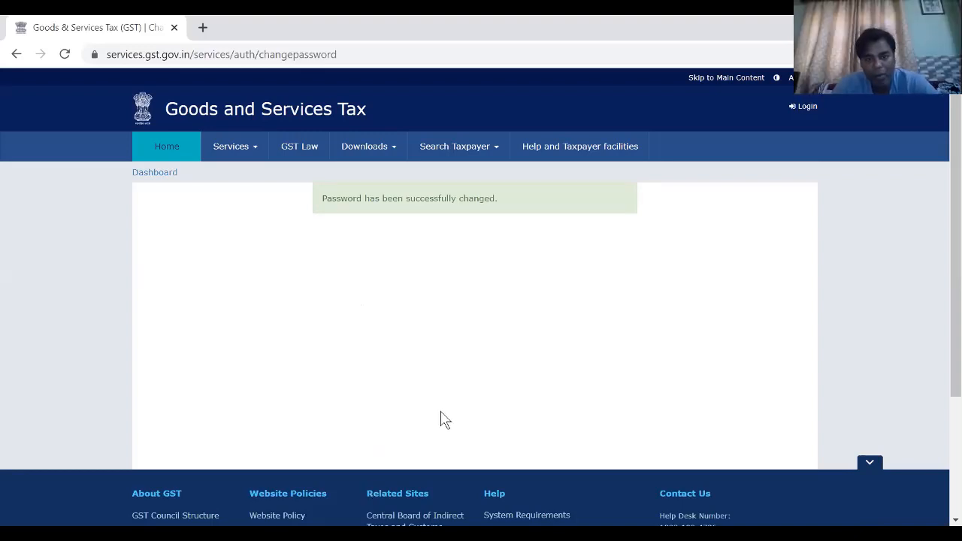
# - Return to the login page and log in with the account username, the new password and the captcha characters
pyautogui.click(807, 106)
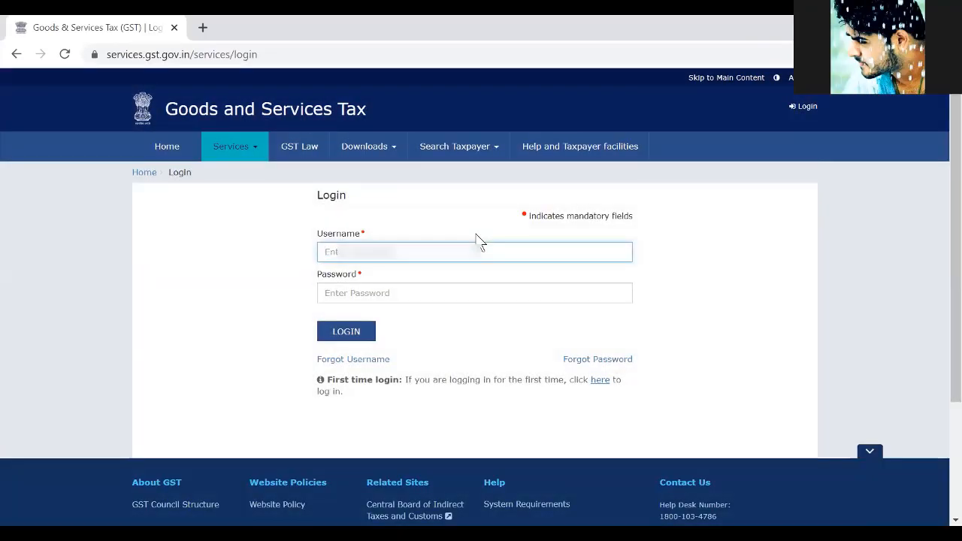
pyautogui.write('Ras')
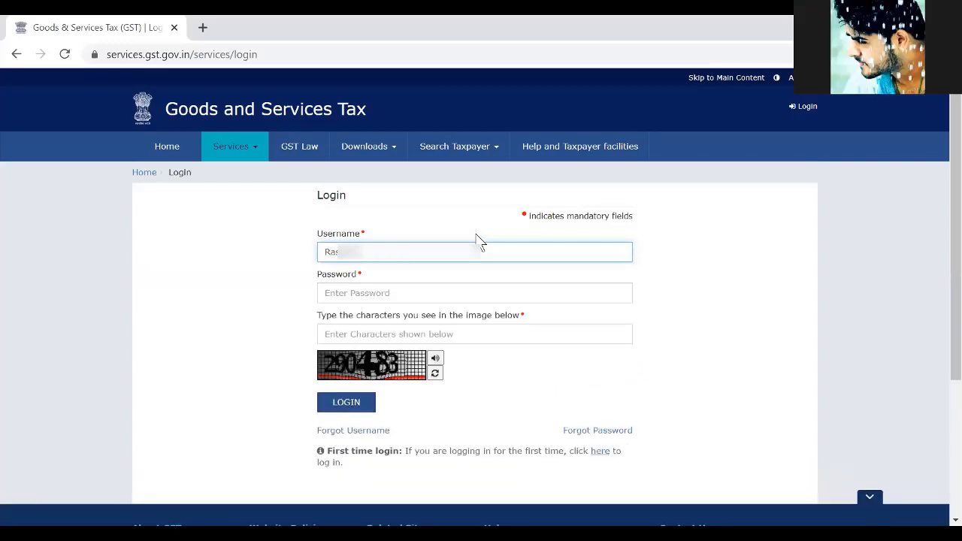
pyautogui.write('••')
pyautogui.press('Tab')
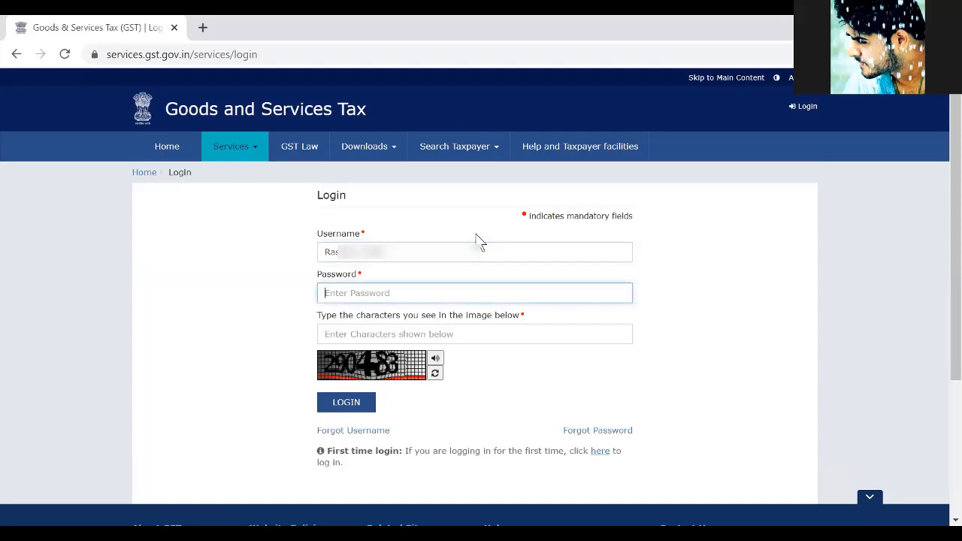
pyautogui.write('•')
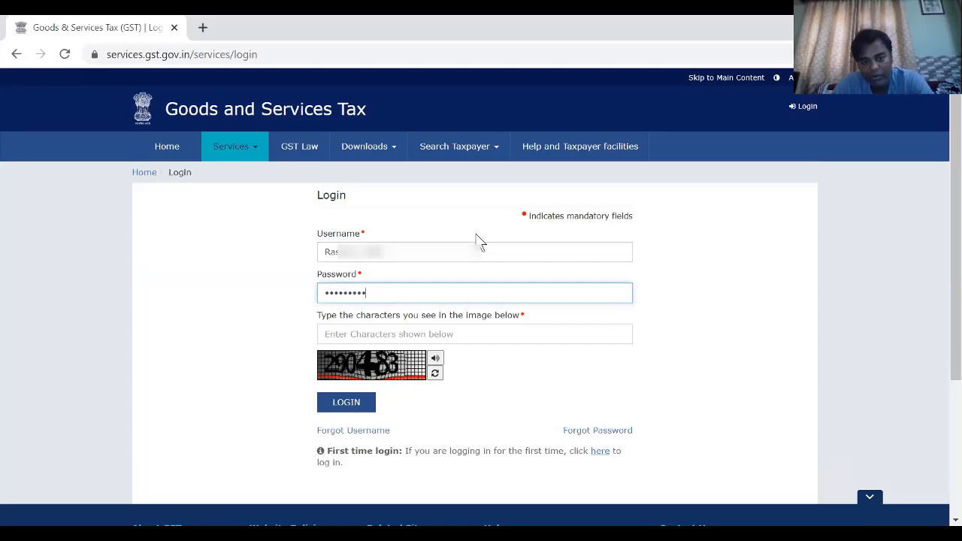
pyautogui.click(448, 334)
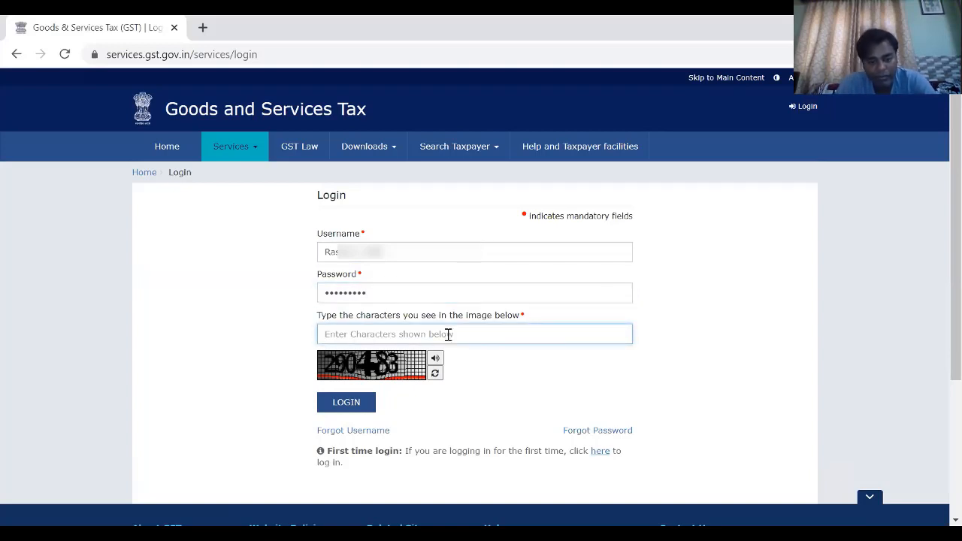
pyautogui.write('290')
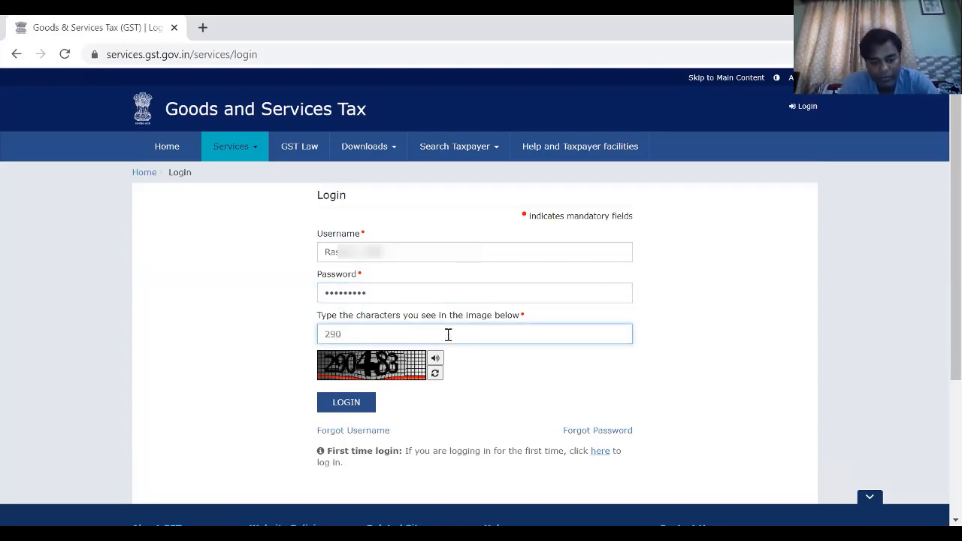
pyautogui.write('483')
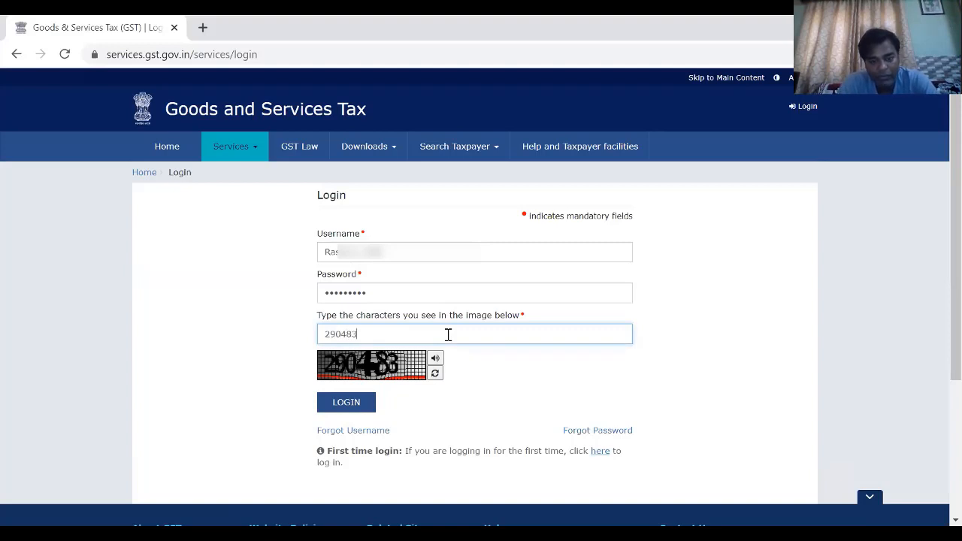
pyautogui.click(339, 404)
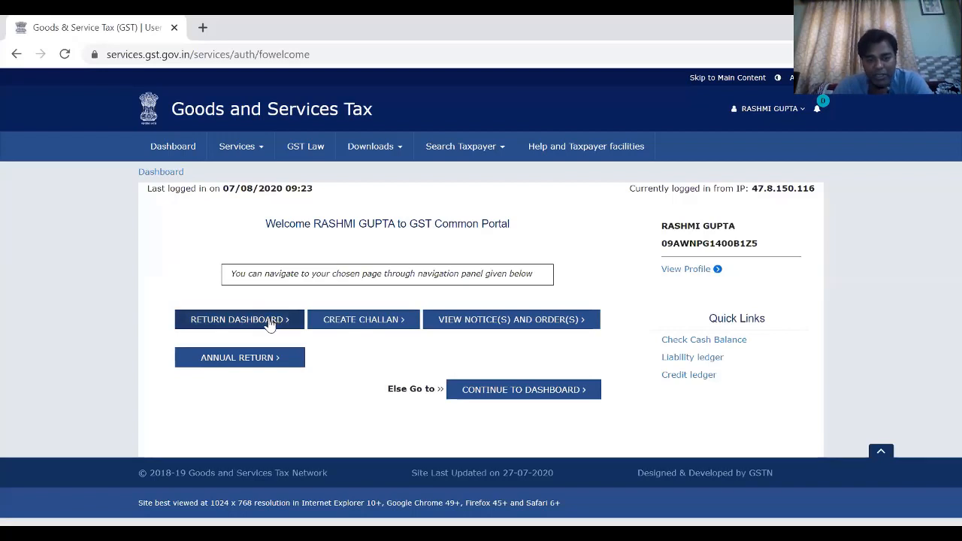
# - View the notices and orders page and return to the dashboard with the ledger balance
pyautogui.click(504, 334)
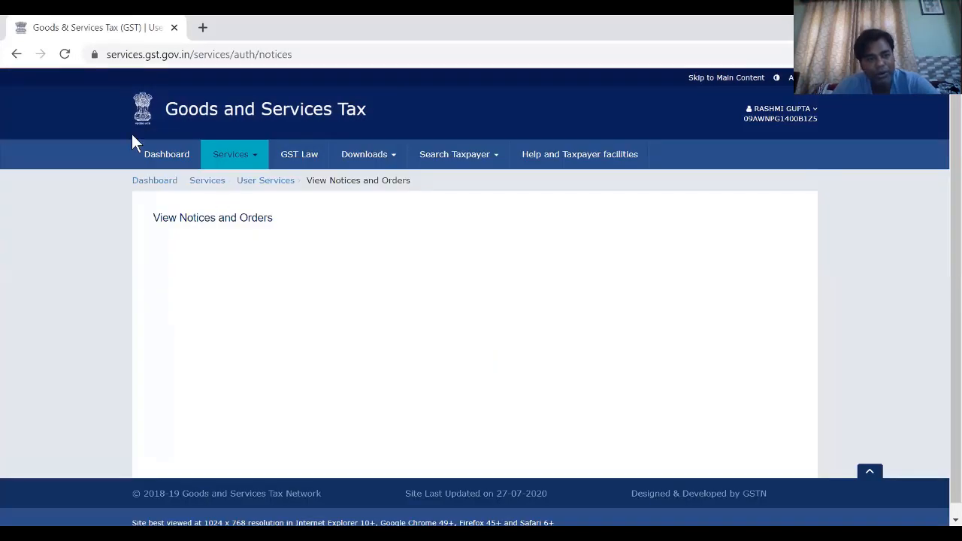
pyautogui.click(167, 158)
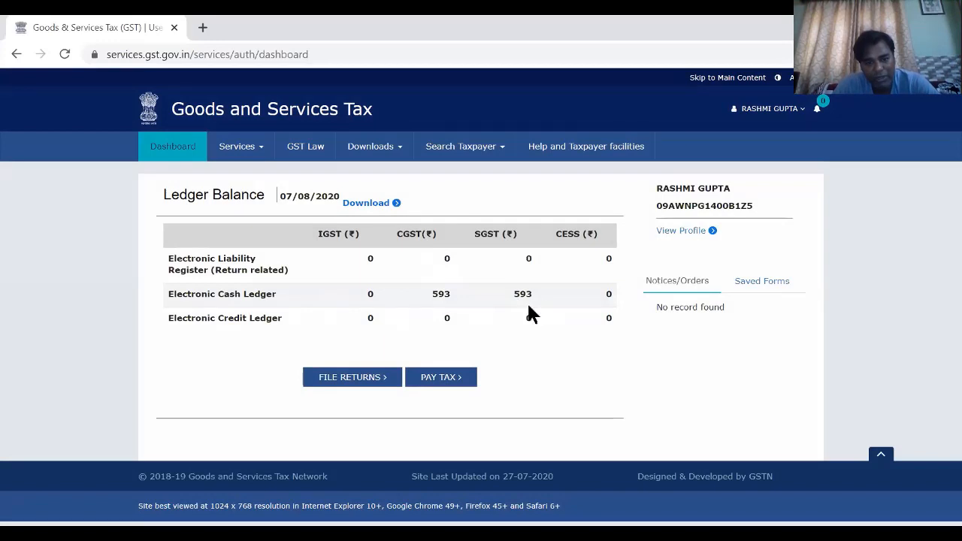
# - Open return filing and search for the returns of financial year 2019-20 for the Oct-Dec filing period
pyautogui.click(368, 384)
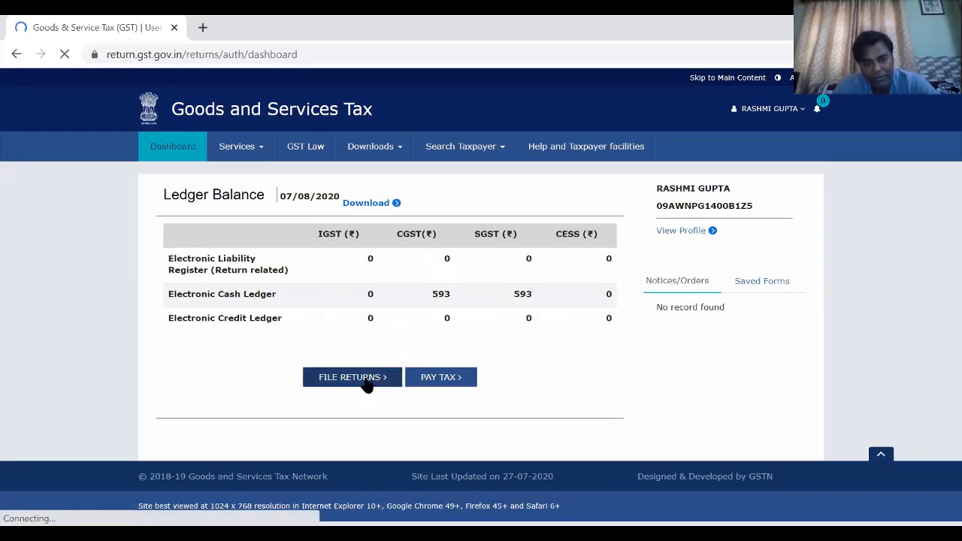
pyautogui.scroll(-1, 368, 384)
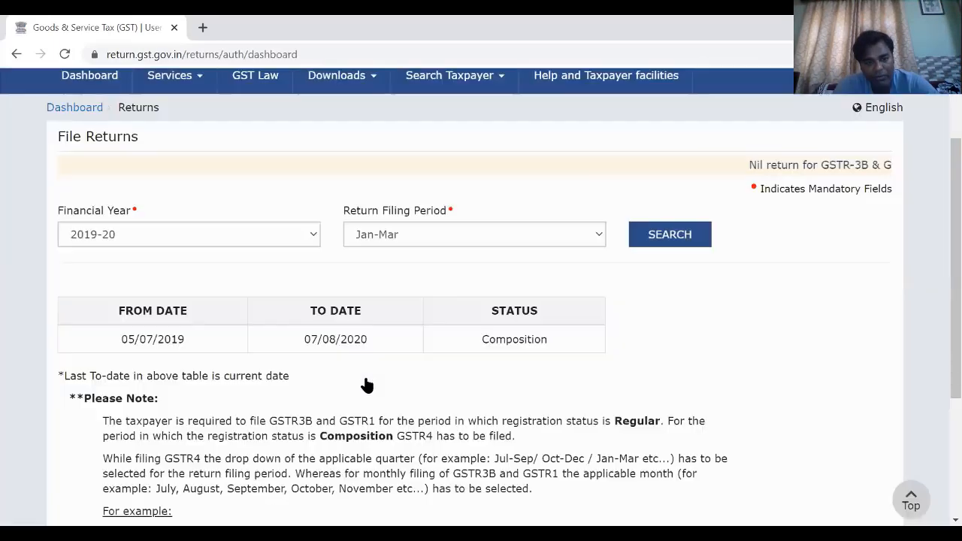
pyautogui.scroll(-2, 367, 384)
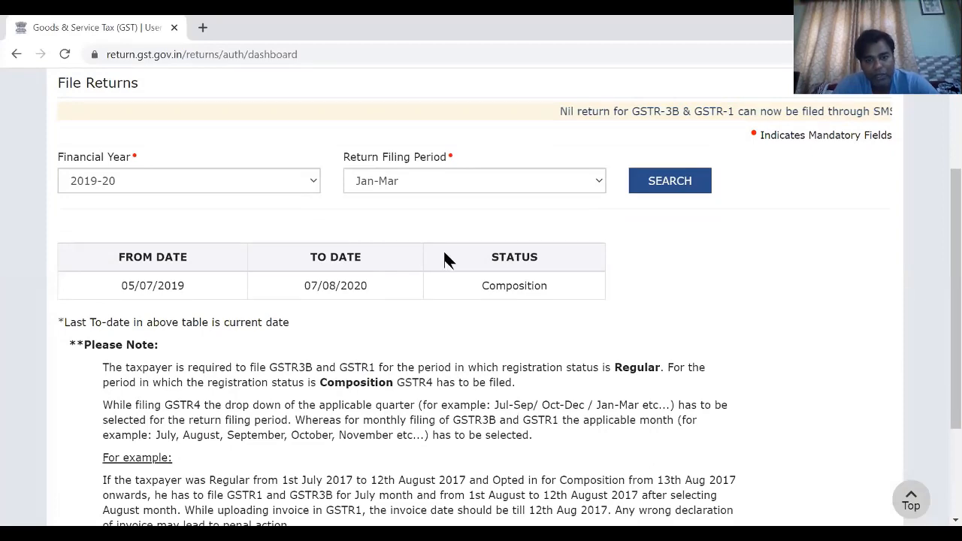
pyautogui.doubleClick(455, 297)
pyautogui.click(457, 303)
pyautogui.scroll(-1, 421, 256)
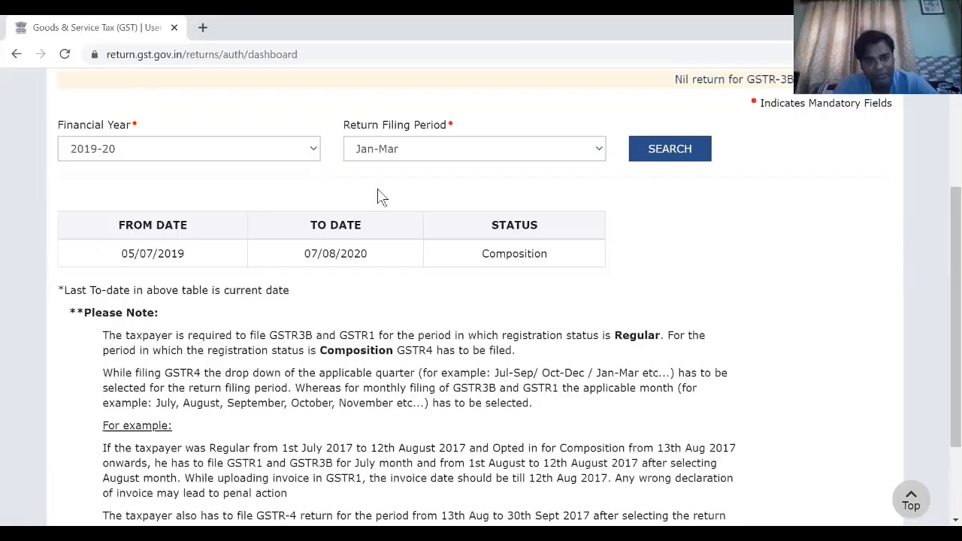
pyautogui.click(304, 158)
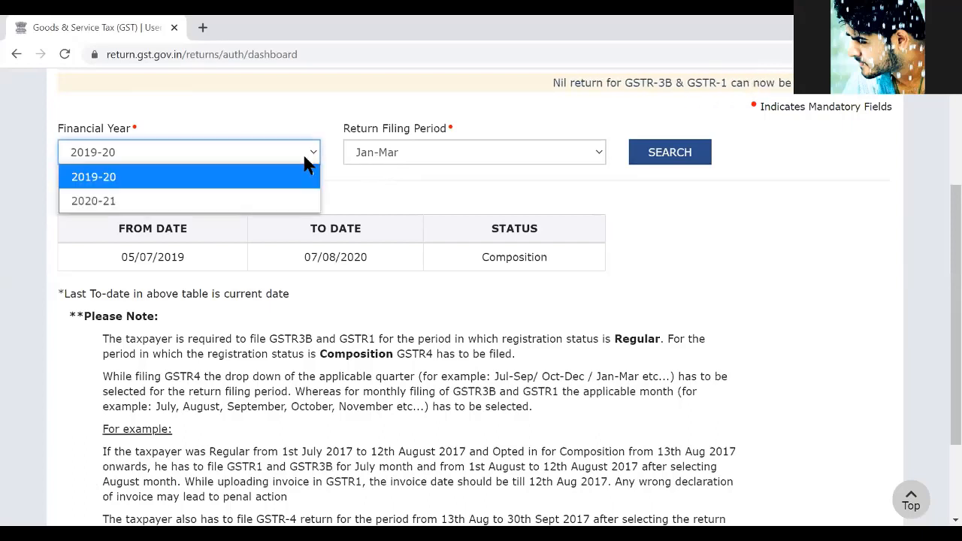
pyautogui.click(388, 167)
pyautogui.click(388, 167)
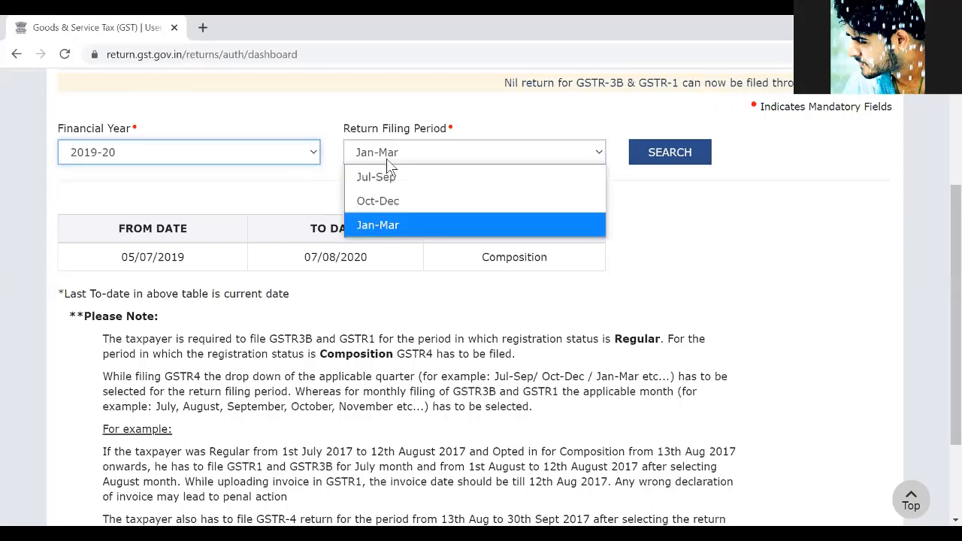
pyautogui.click(391, 209)
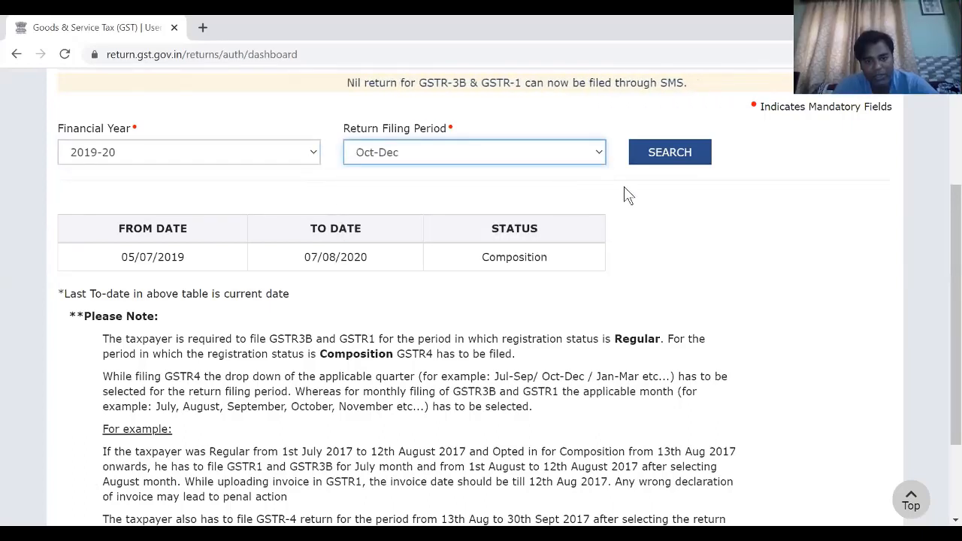
pyautogui.click(663, 159)
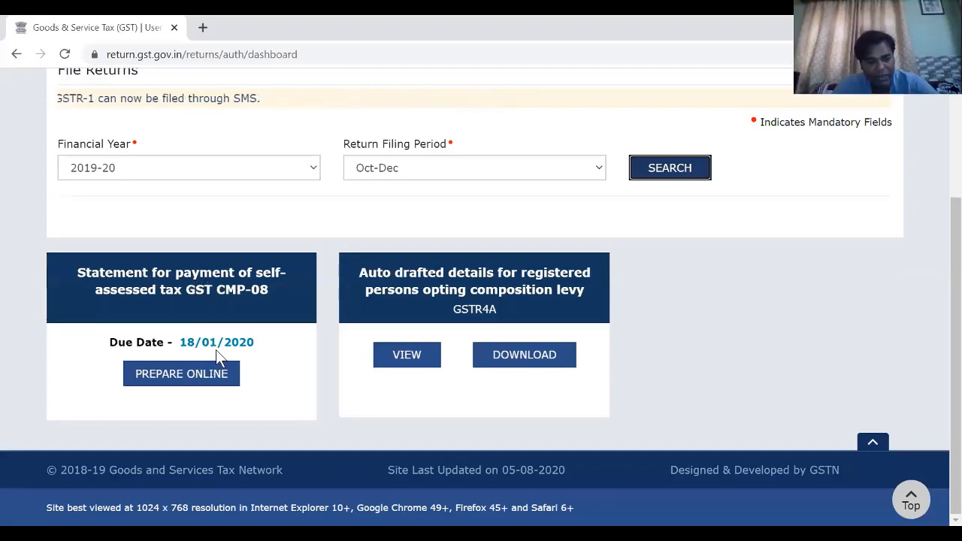
# - Open the GST CMP-08 self-assessed tax statement for online preparation and save it with its existing figures
pyautogui.click(192, 381)
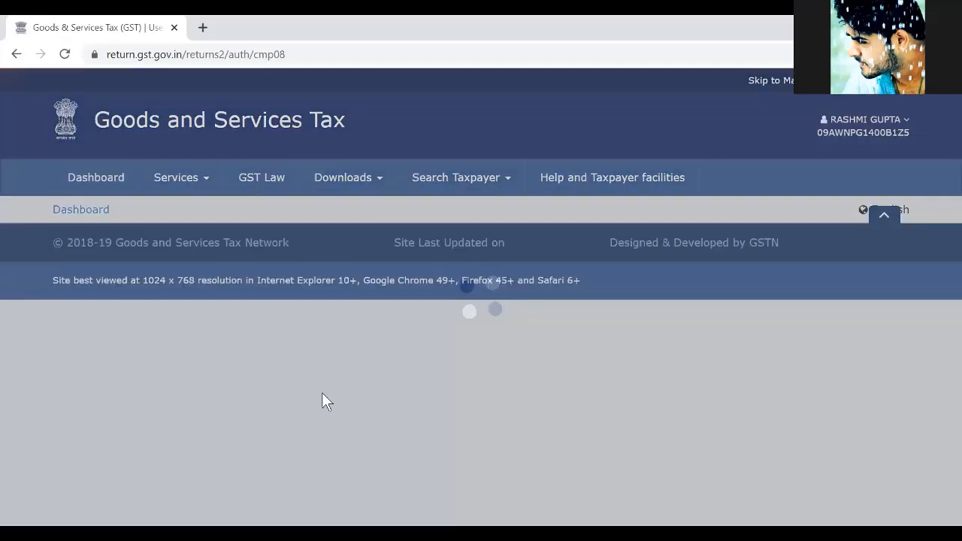
pyautogui.scroll(-2, 323, 394)
pyautogui.scroll(-2, 322, 399)
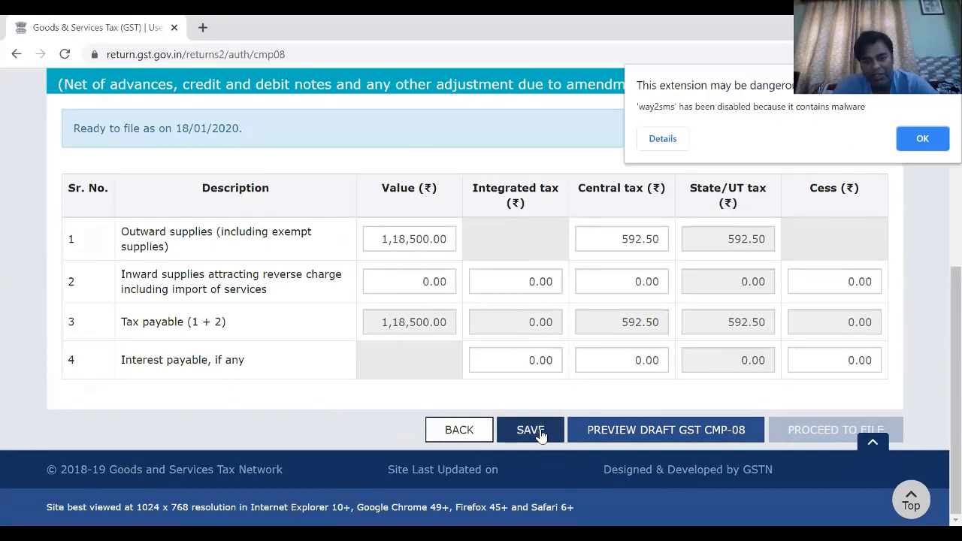
pyautogui.click(541, 433)
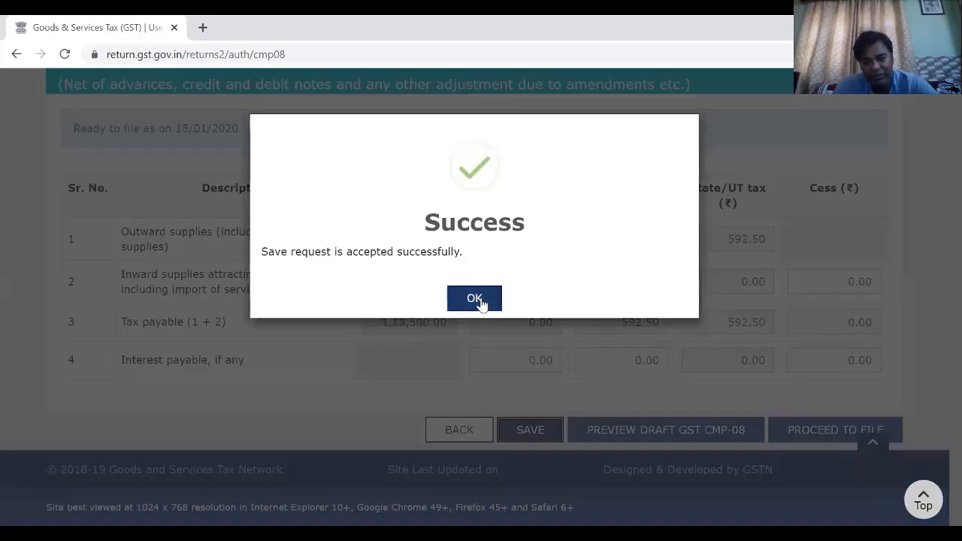
# - Acknowledge the saved GST CMP-08 statement and proceed to file it, continuing to the payment of tax page
pyautogui.click(481, 301)
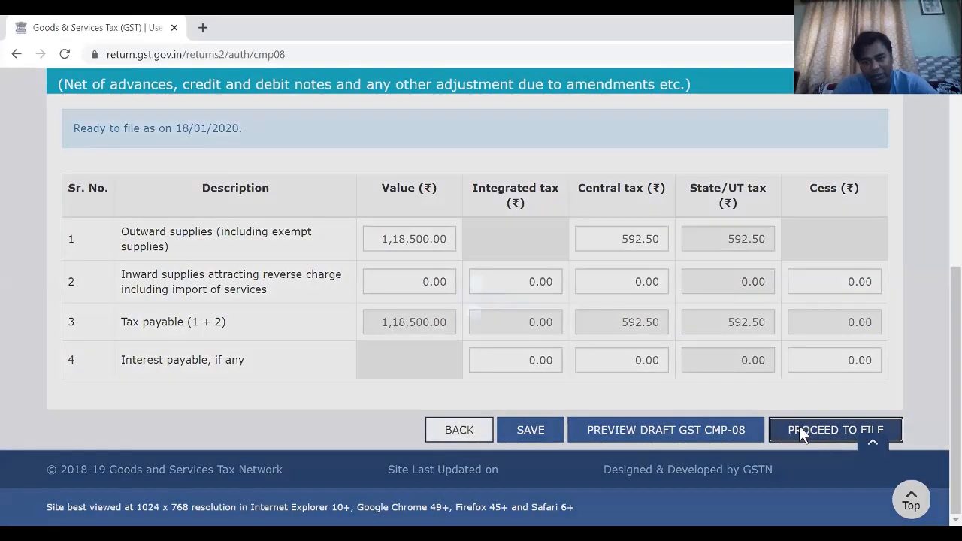
pyautogui.click(801, 427)
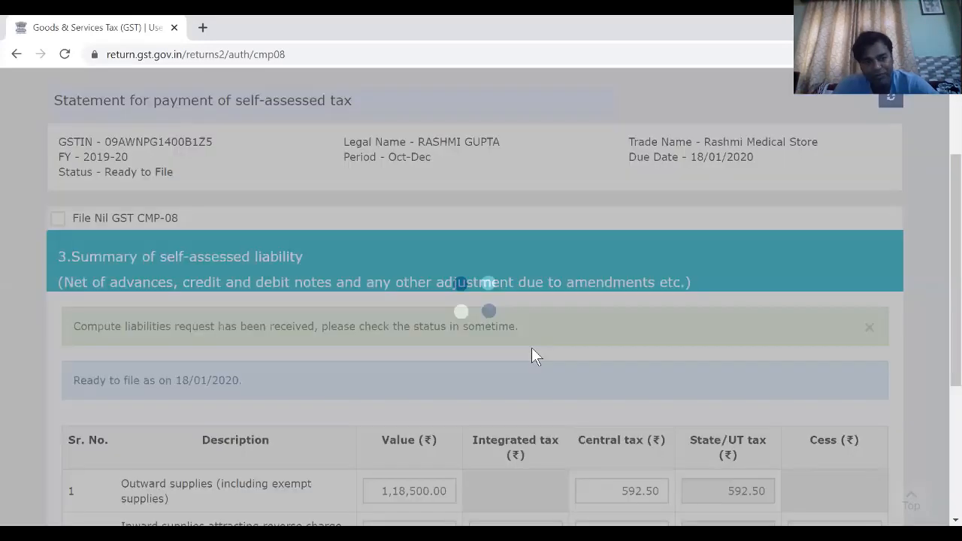
pyautogui.scroll(-3, 533, 352)
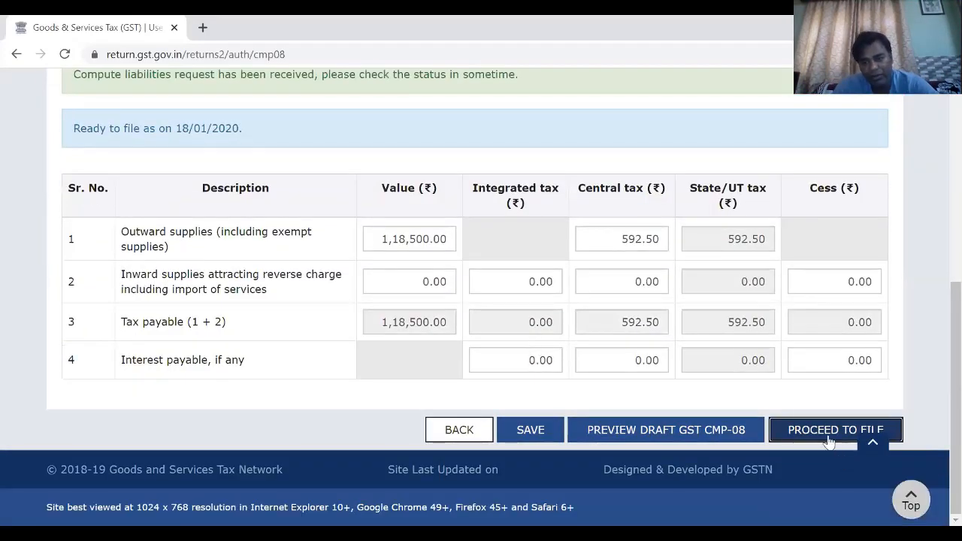
pyautogui.click(823, 427)
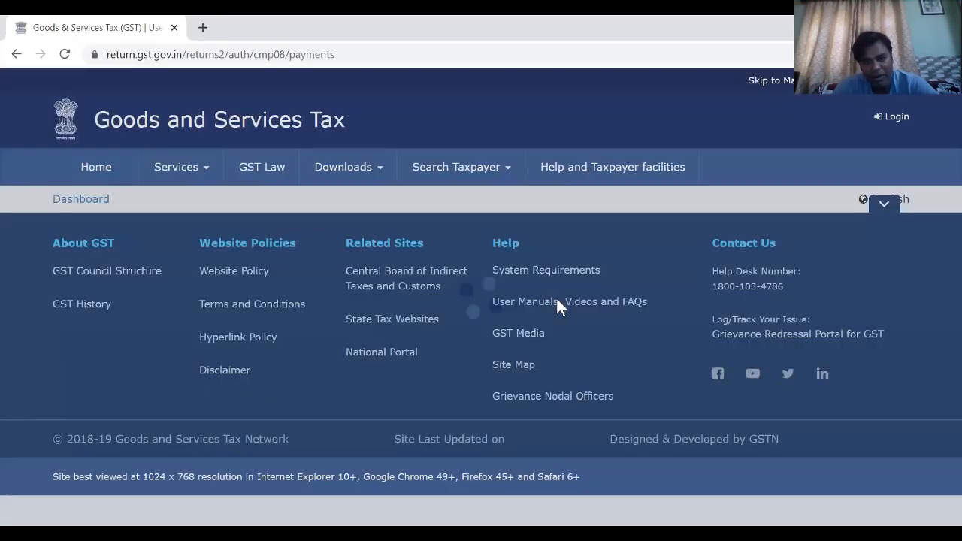
# - Review the cash ledger and payment of tax tables, then accept the declaration and choose the taxpayer as authorised signatory
pyautogui.scroll(-5, 560, 306)
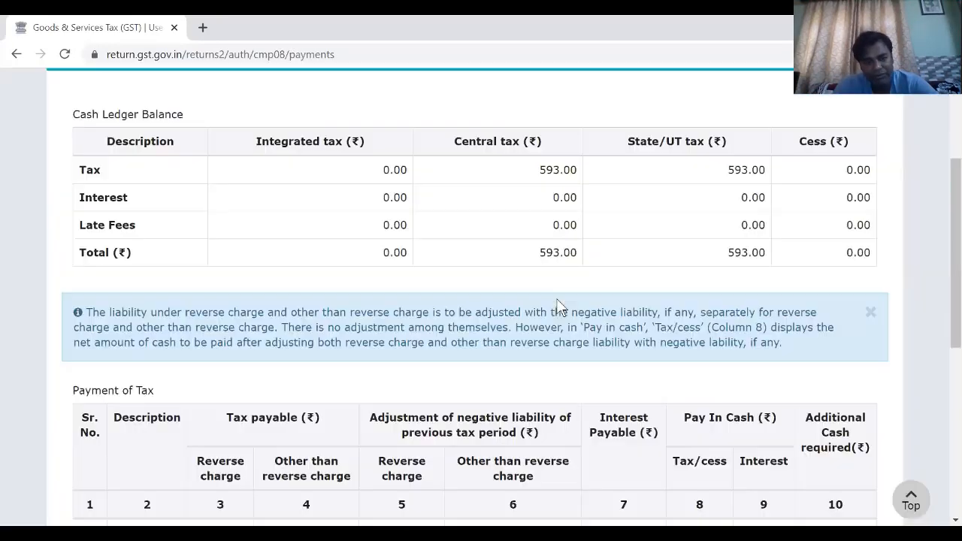
pyautogui.scroll(-3, 560, 307)
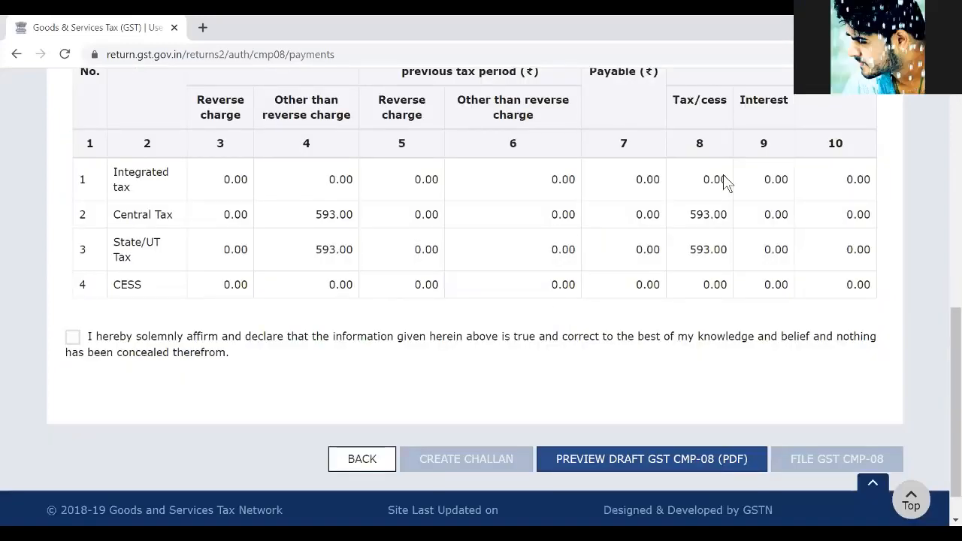
pyautogui.scroll(-1, 726, 182)
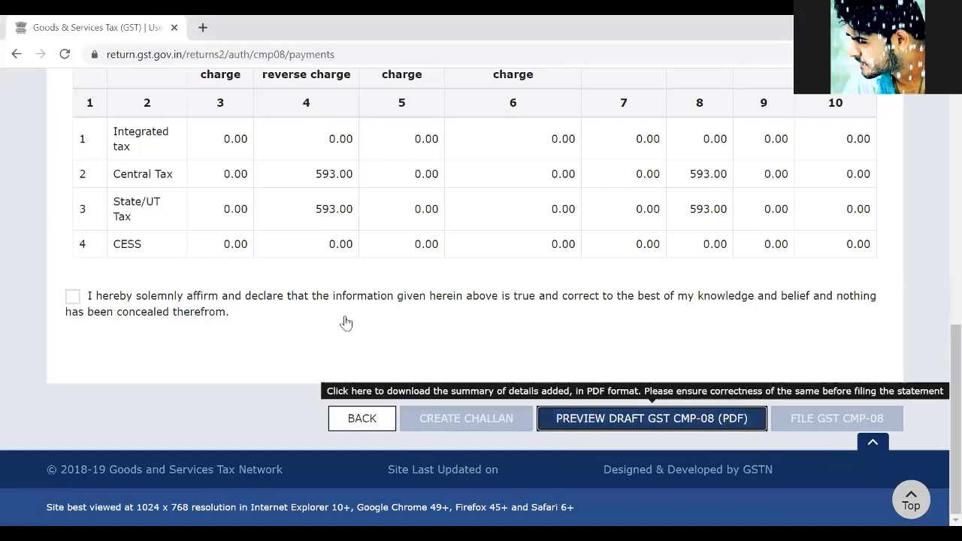
pyautogui.click(72, 301)
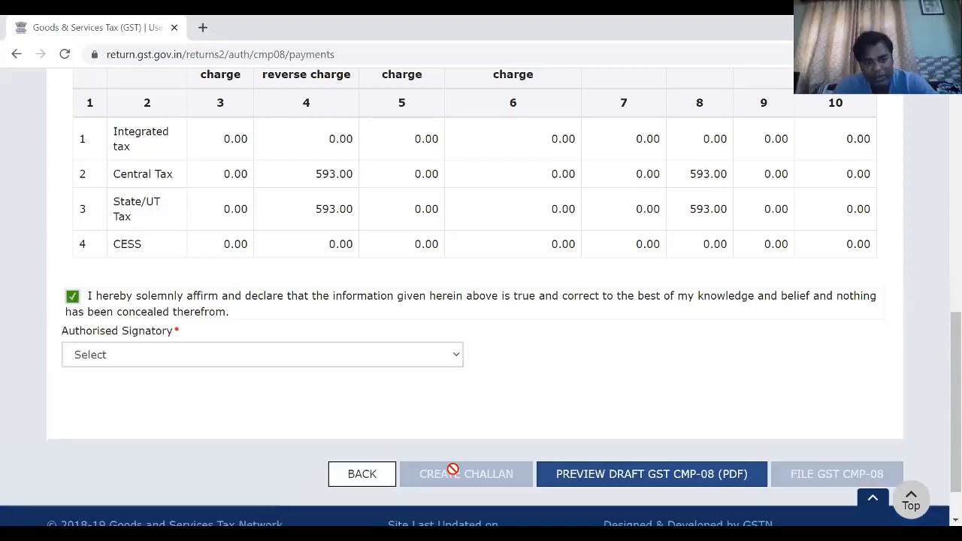
pyautogui.click(397, 359)
pyautogui.click(309, 409)
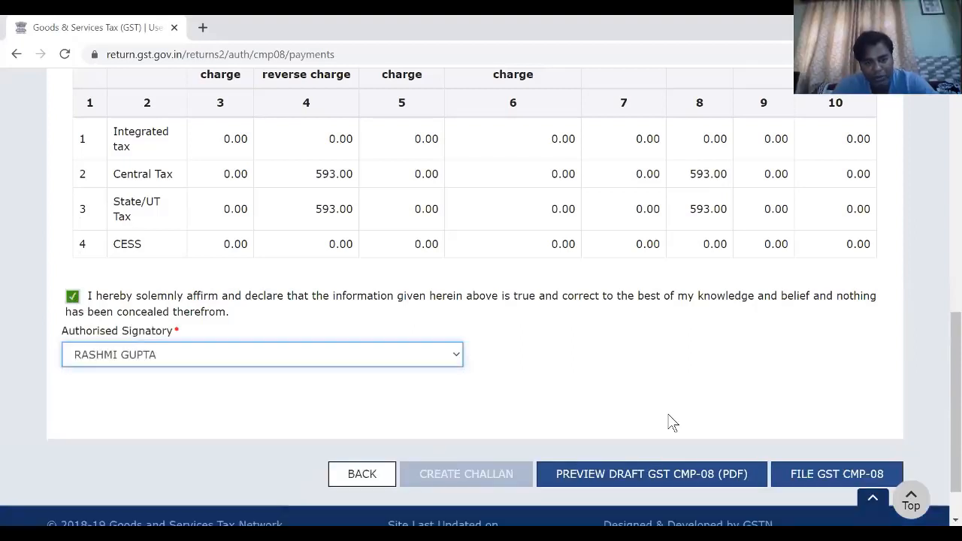
# - Submit GST CMP-08 for filing, accept the cash ledger deduction, and choose to file with EVC
pyautogui.scroll(-1, 676, 426)
pyautogui.click(801, 421)
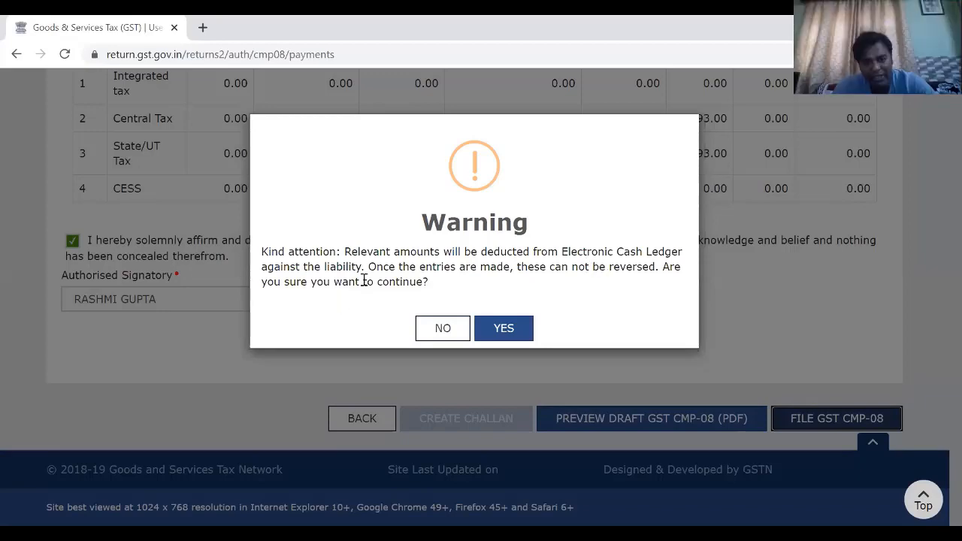
pyautogui.click(502, 331)
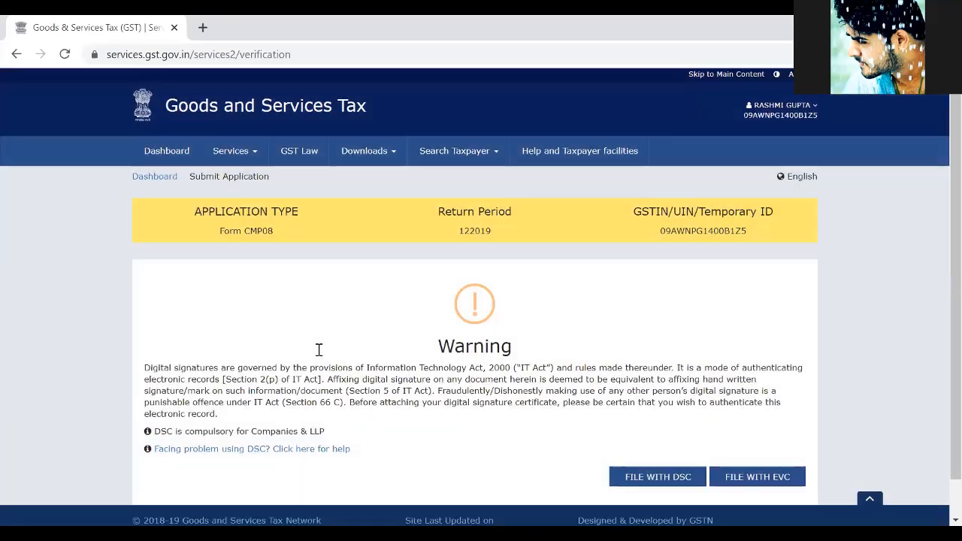
pyautogui.scroll(-1, 213, 331)
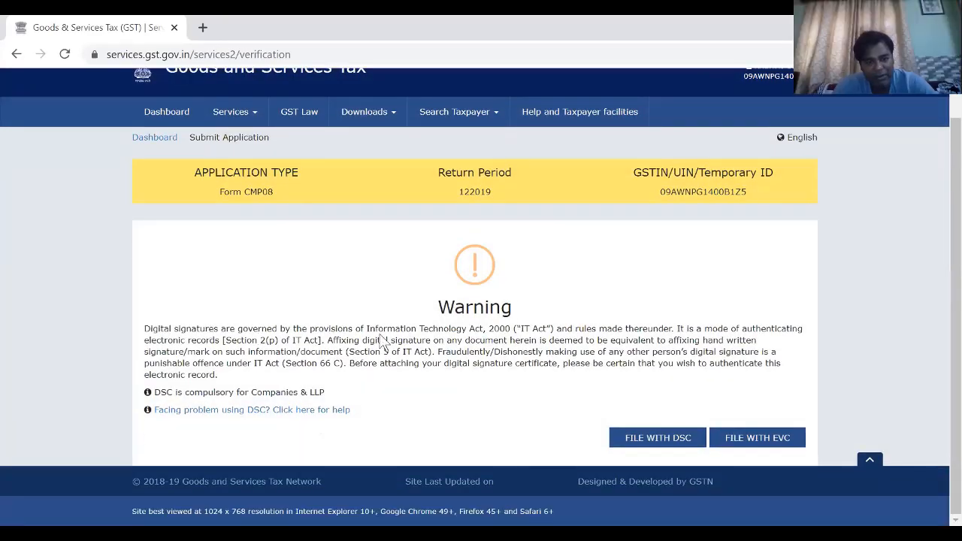
pyautogui.click(746, 445)
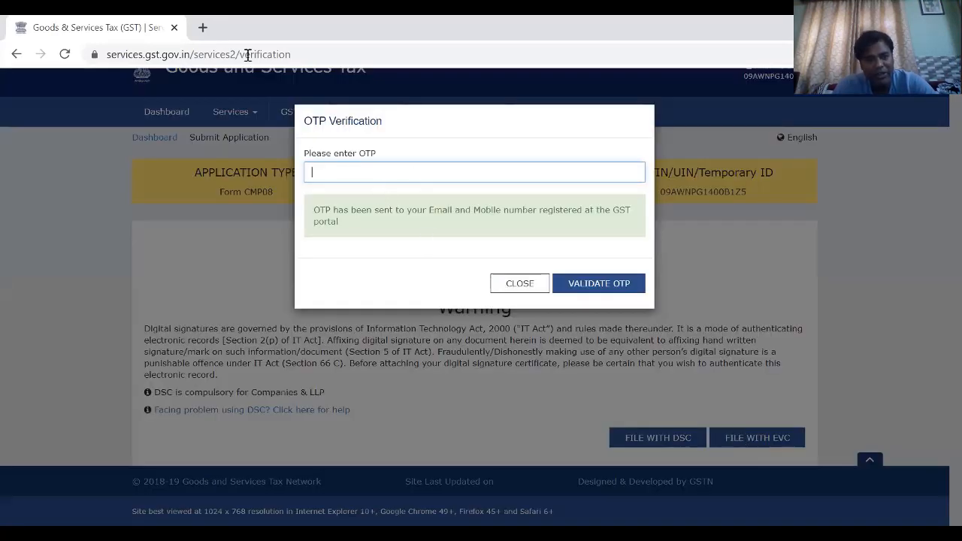
# - Switch to Gmail at gmail.com in a new browser tab and start adding another Google account
pyautogui.hotkey('ctrl', 't')
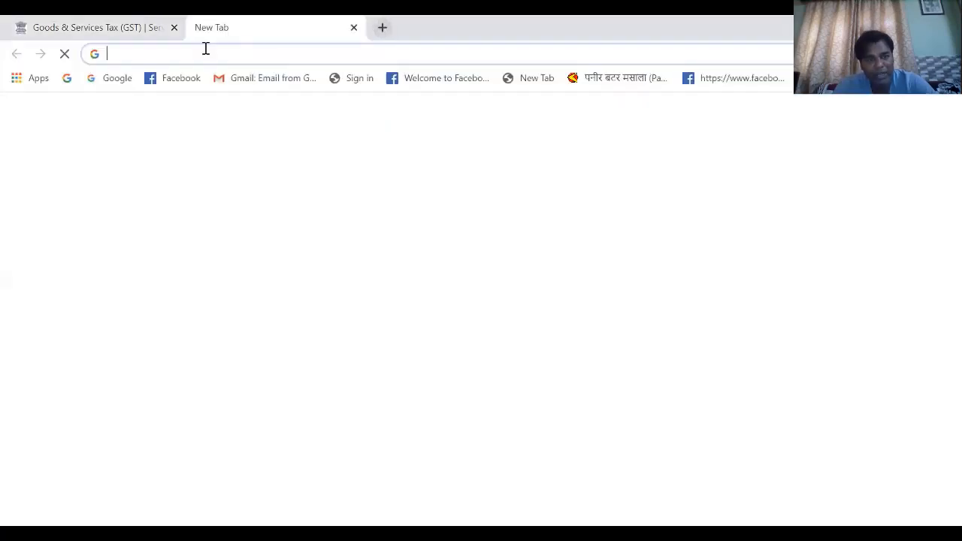
pyautogui.click(205, 48)
pyautogui.write('ail.c')
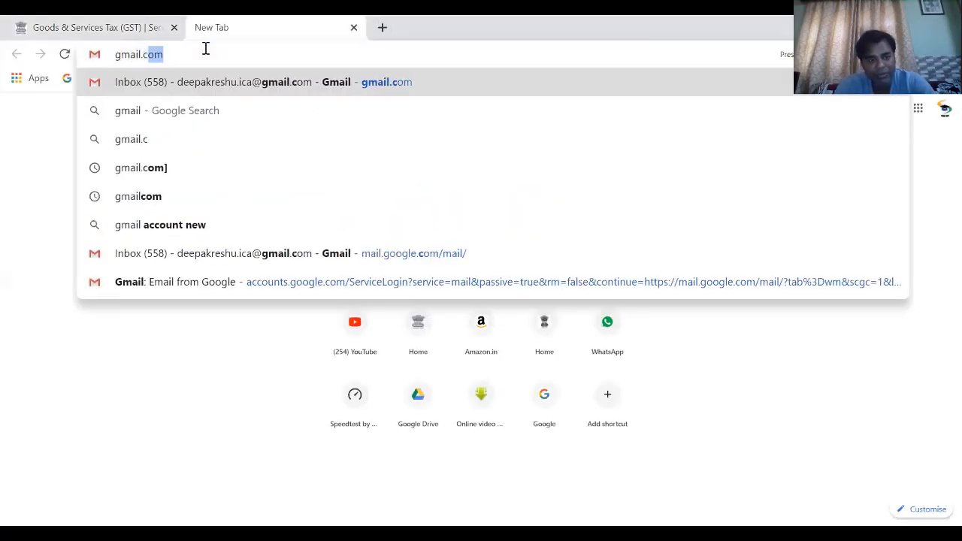
pyautogui.press('Return')
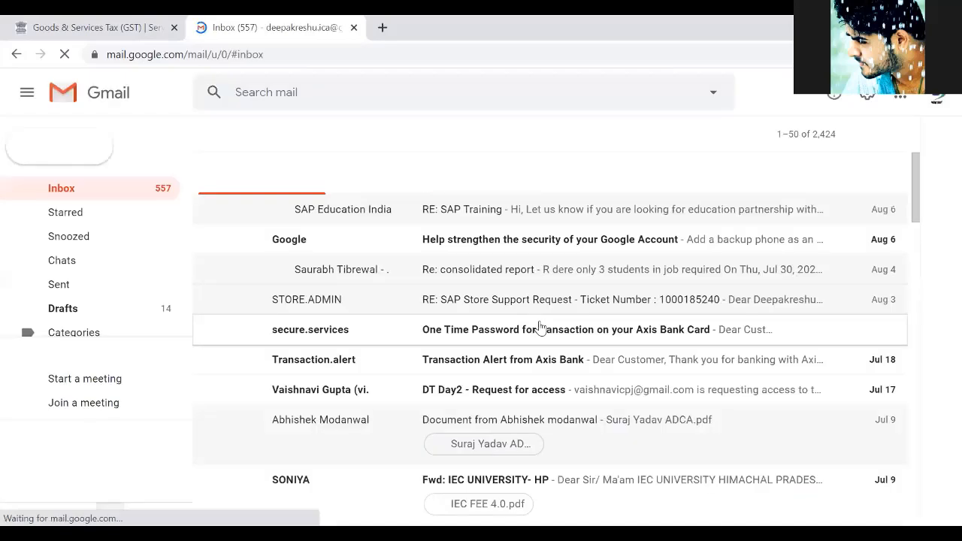
pyautogui.click(937, 98)
pyautogui.scroll(-2, 718, 312)
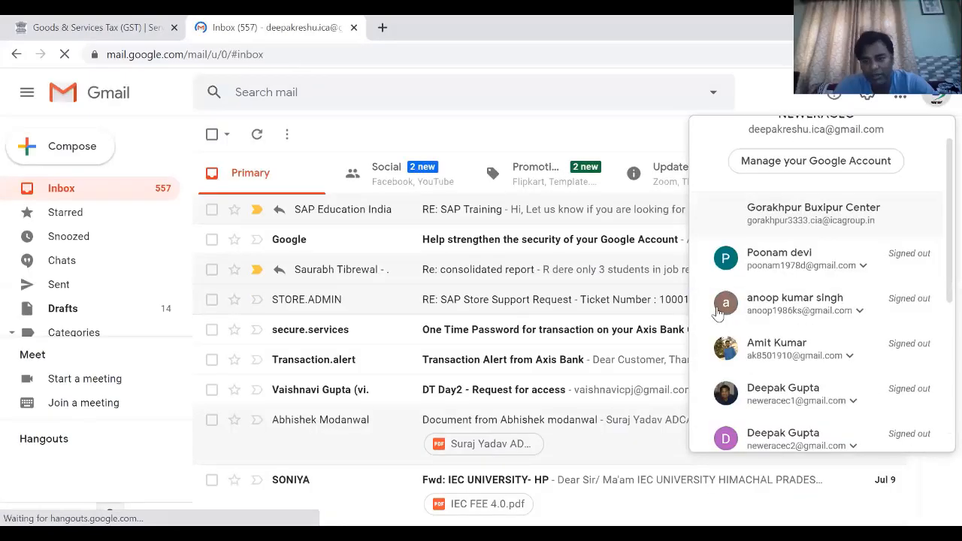
pyautogui.scroll(-5, 718, 312)
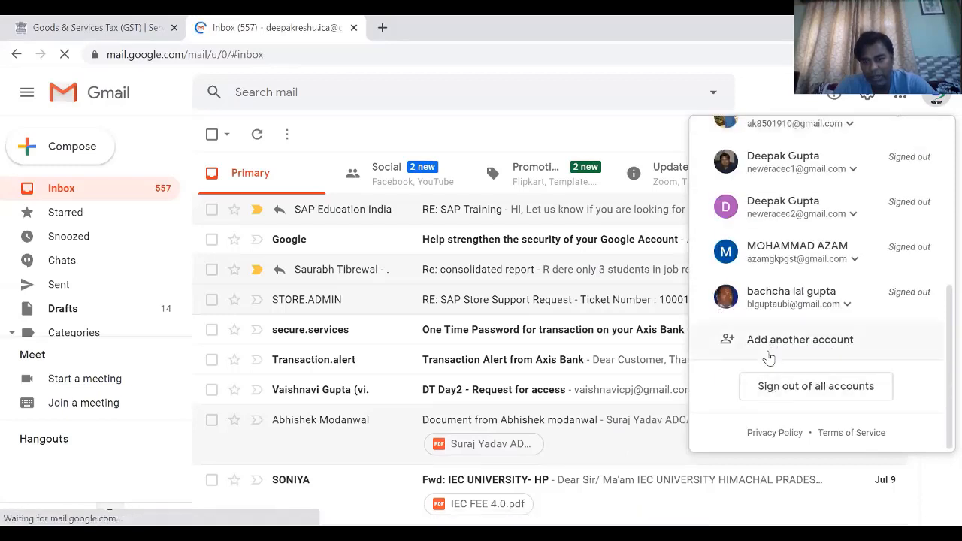
pyautogui.click(772, 352)
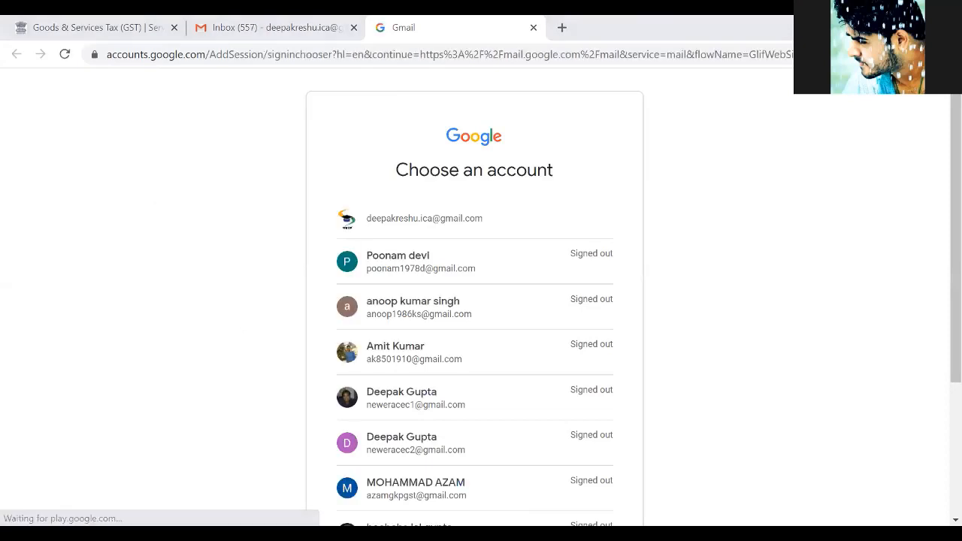
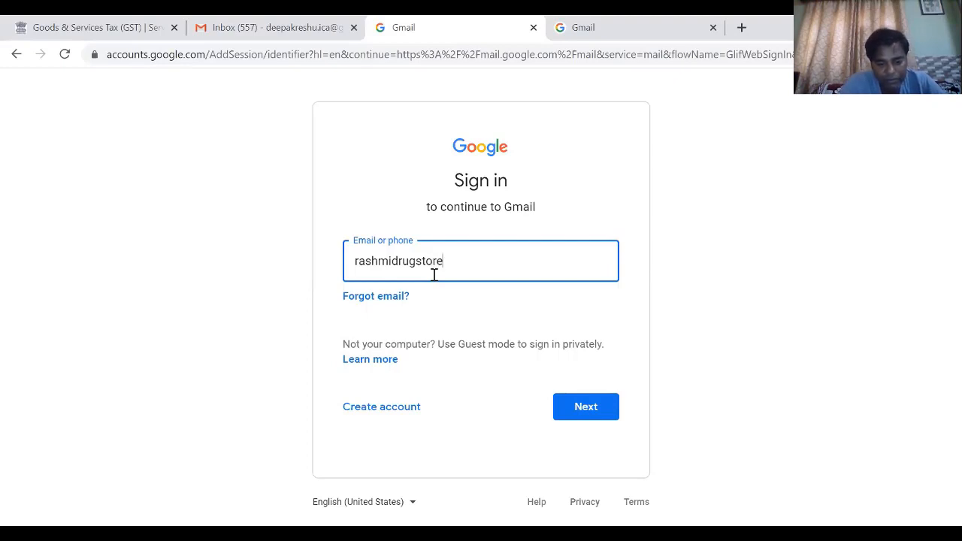
# - Sign in to Gmail with the taxpayer's registered e-mail address and the account password
pyautogui.click(596, 405)
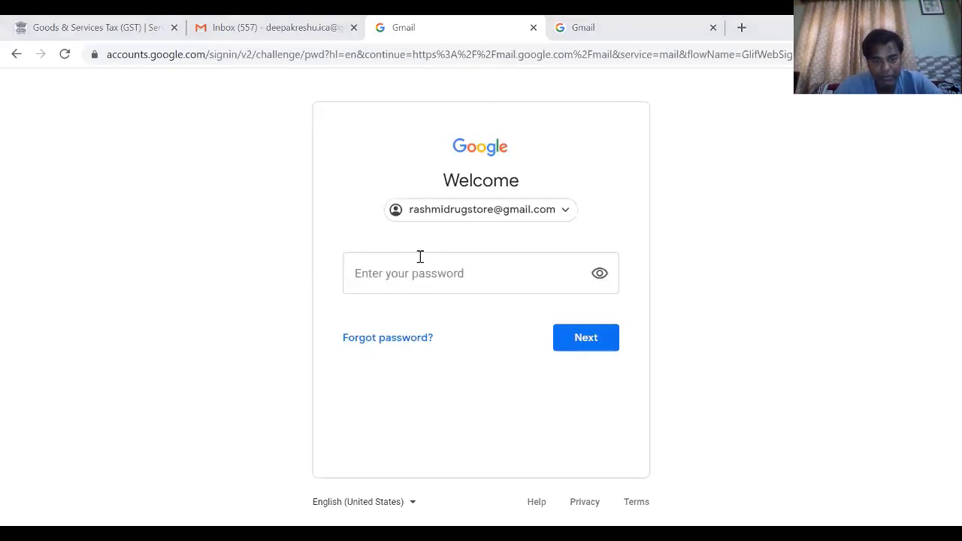
pyautogui.click(420, 271)
pyautogui.write('r')
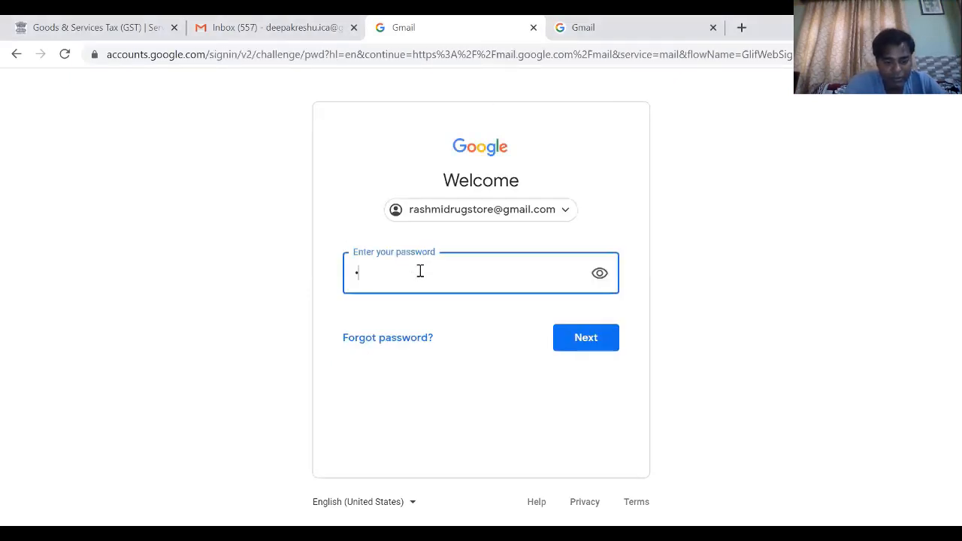
pyautogui.write('•••••••••')
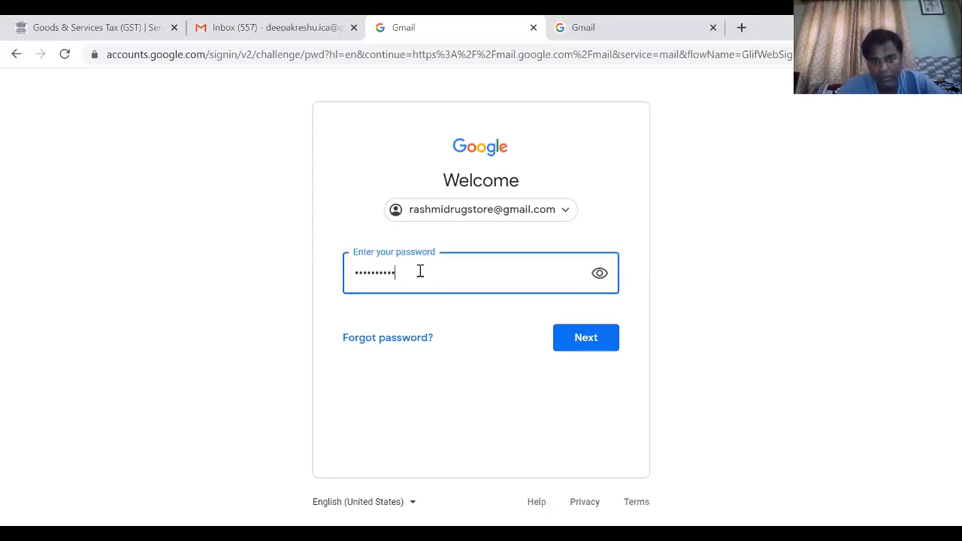
pyautogui.click(587, 339)
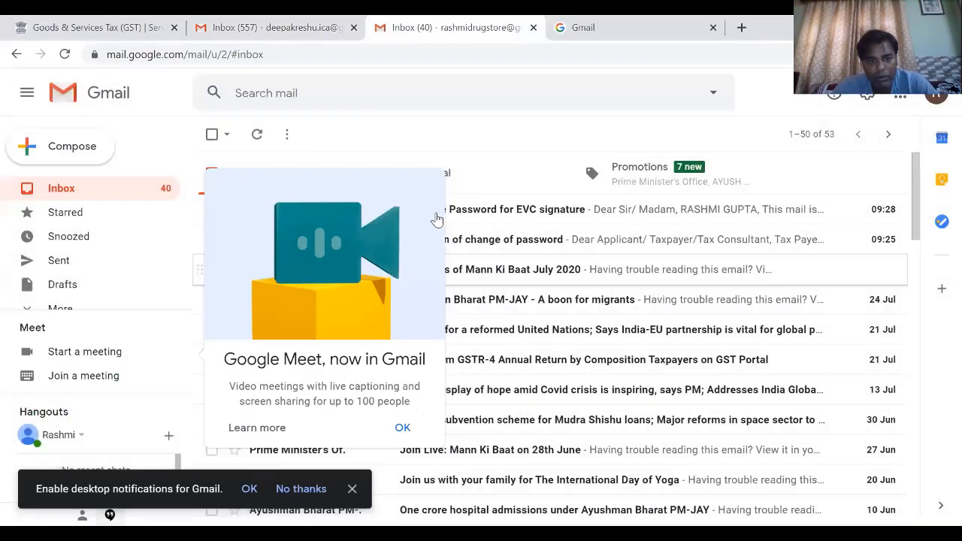
# - Open the One Time Password for EVC signature e-mail and copy the OTP from its latest message
pyautogui.click(439, 215)
pyautogui.click(470, 214)
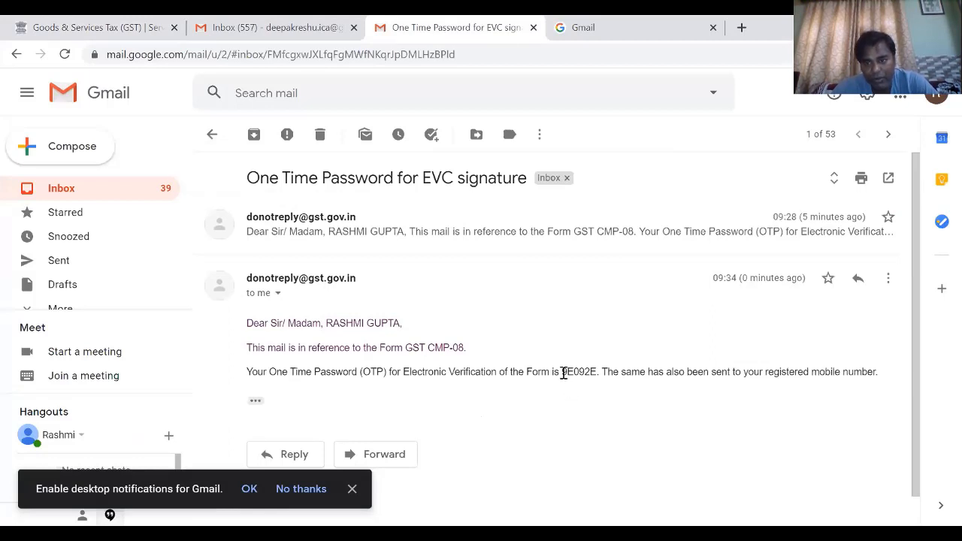
pyautogui.moveTo(563, 372); pyautogui.dragTo(594, 372)
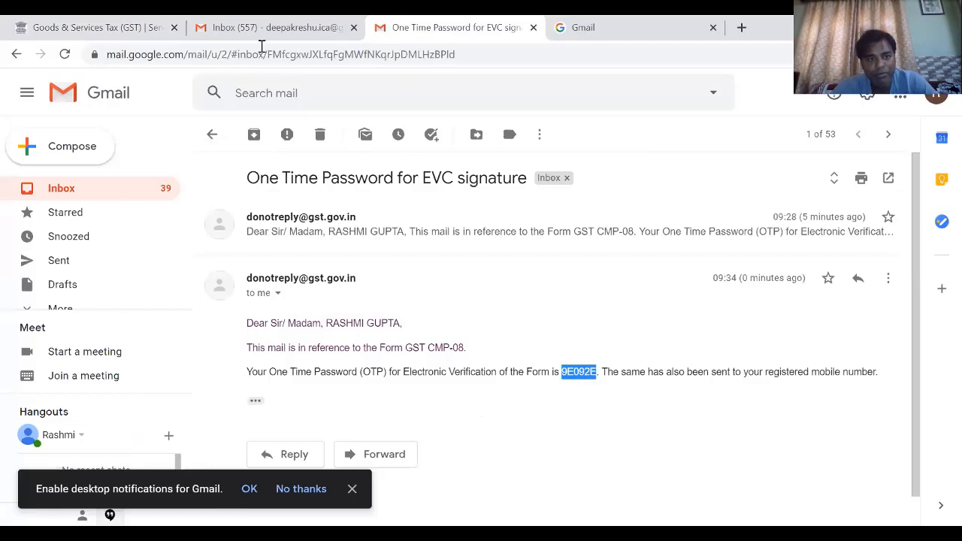
# - Switch back to the GST portal, paste the OTP into the verification dialog and validate it
pyautogui.click(93, 24)
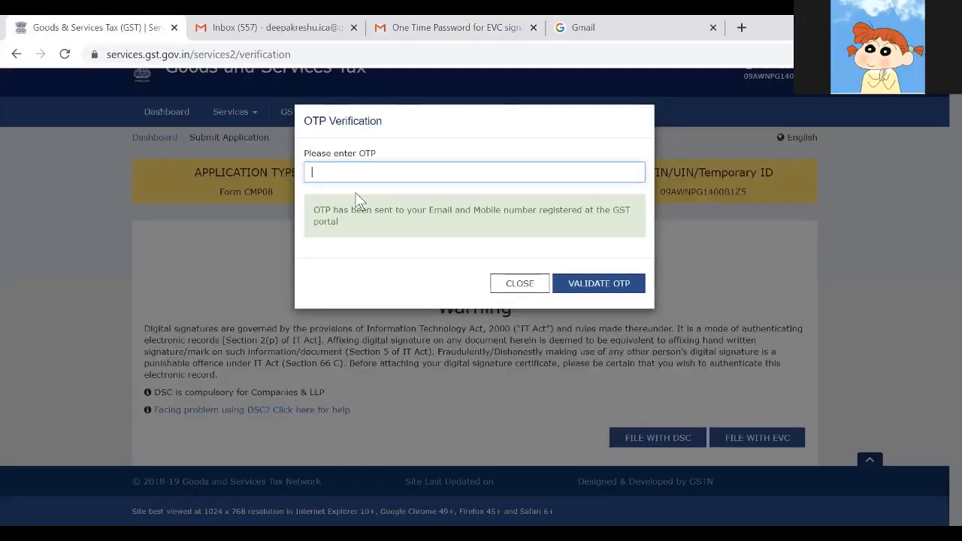
pyautogui.hotkey('ctrl', 'v')
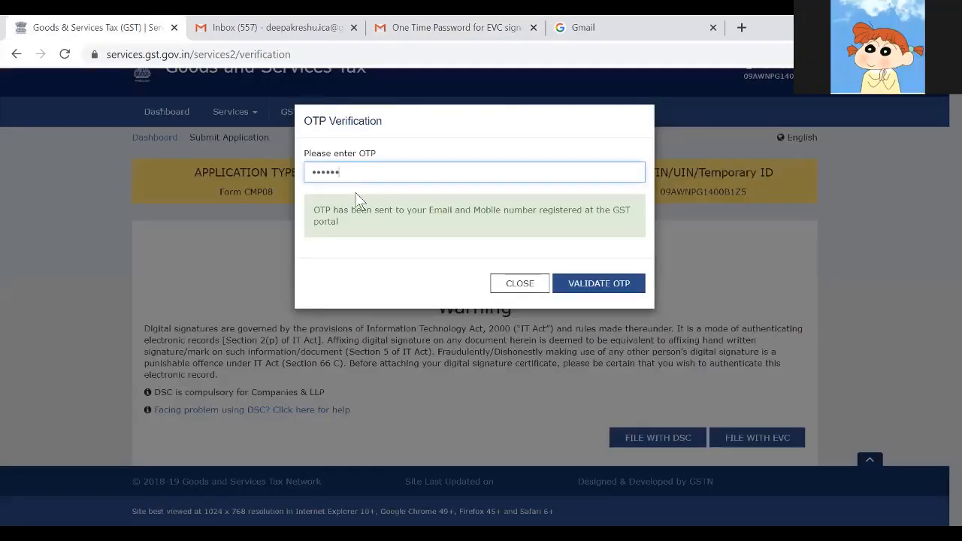
pyautogui.click(623, 288)
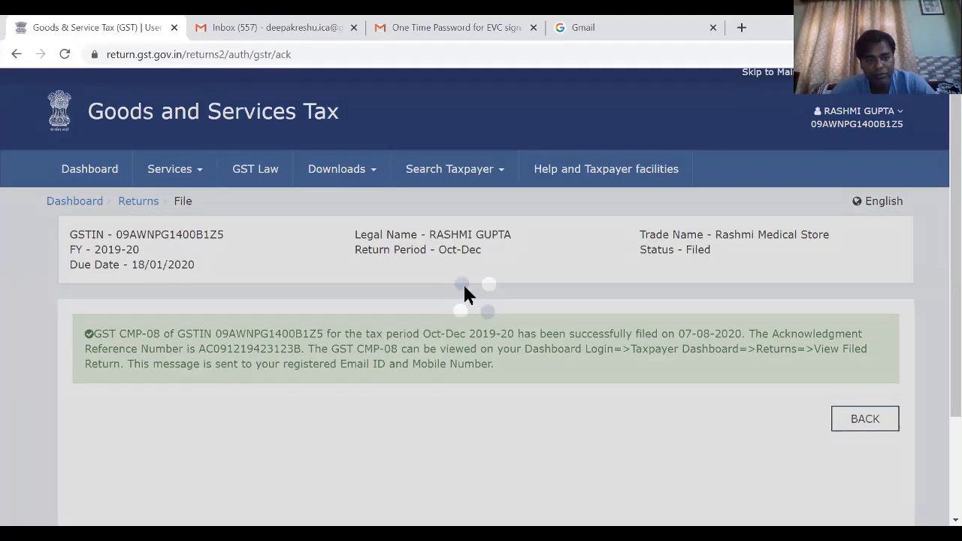
# - Read the GST CMP-08 filing acknowledgement, including the path for viewing the filed return
pyautogui.scroll(-1, 464, 283)
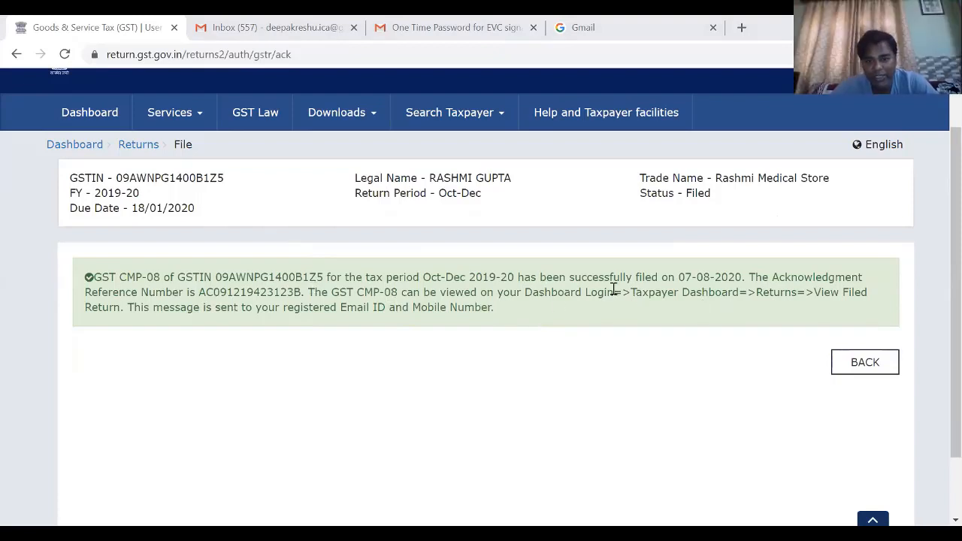
pyautogui.moveTo(526, 292); pyautogui.dragTo(851, 292)
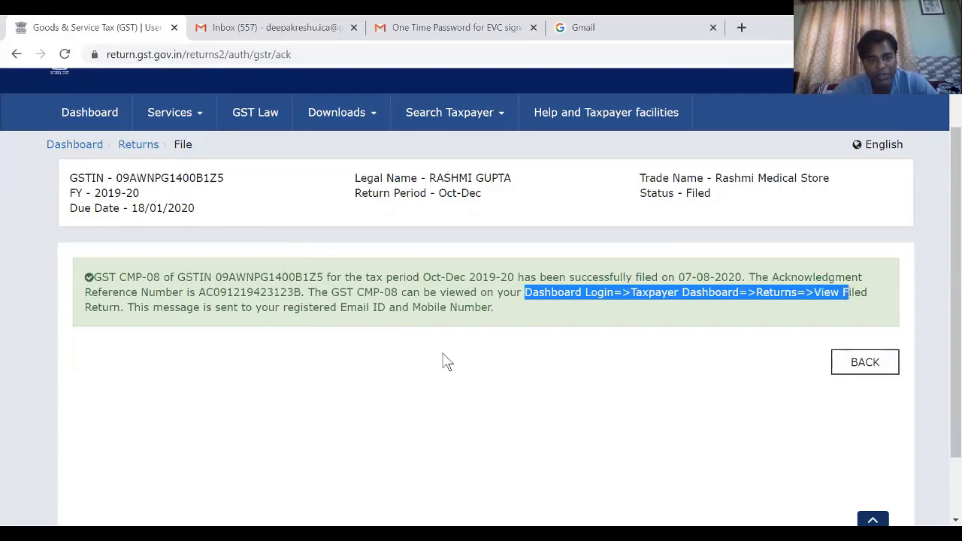
pyautogui.click(446, 362)
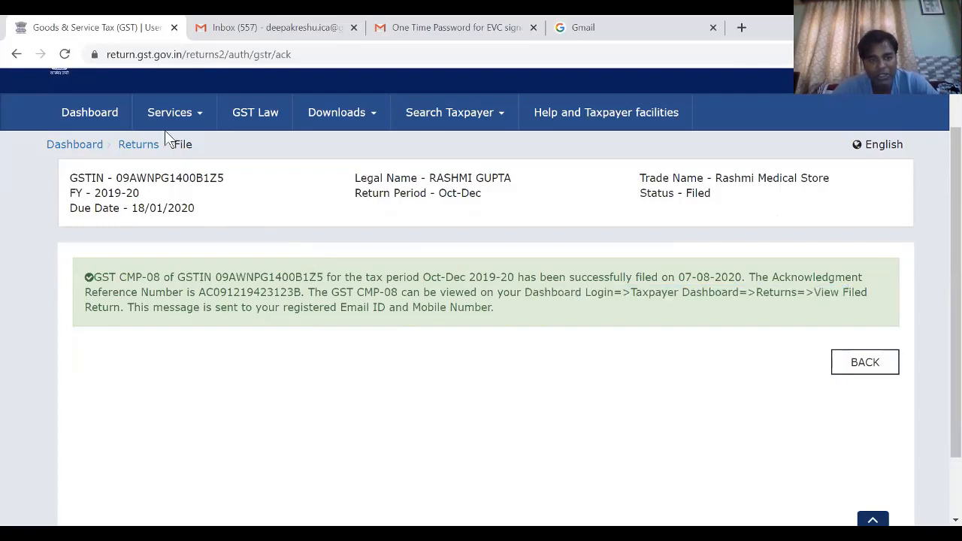
# - Return to the taxpayer dashboard and open the View Filed Returns page
pyautogui.click(111, 118)
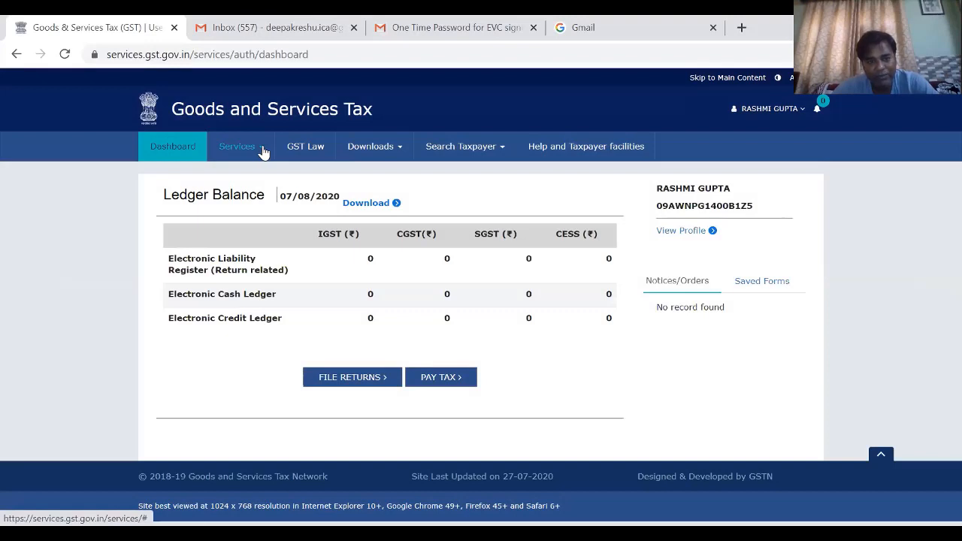
pyautogui.click(263, 152)
pyautogui.moveTo(256, 178)
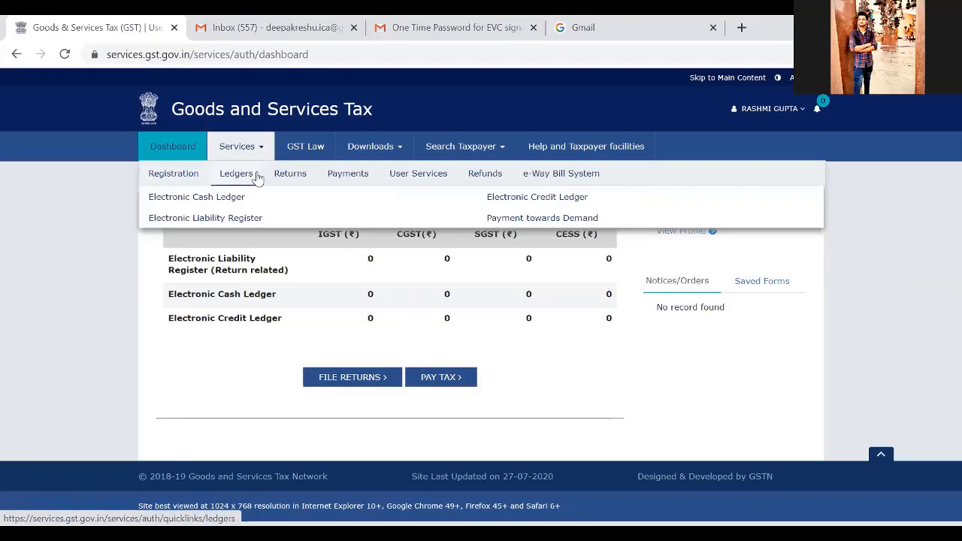
pyautogui.moveTo(286, 174)
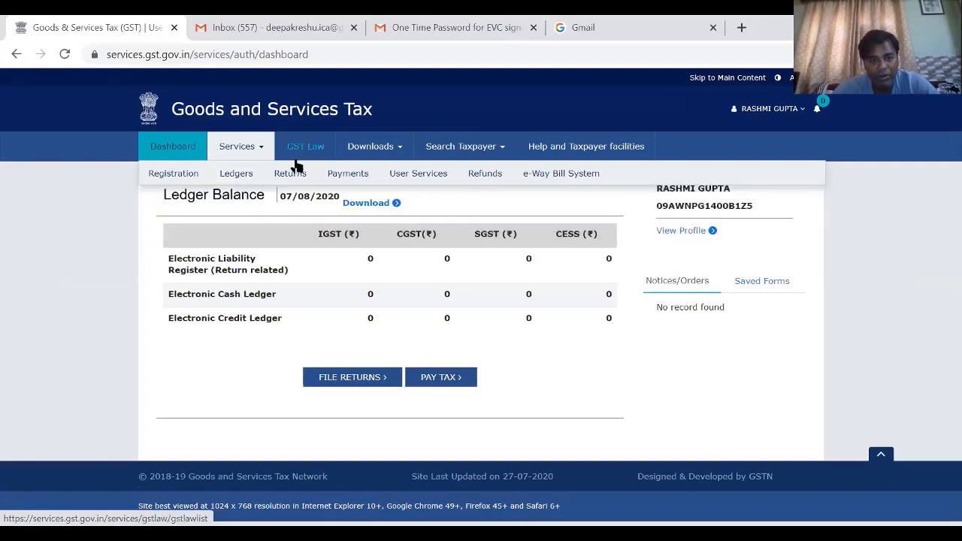
pyautogui.moveTo(421, 183)
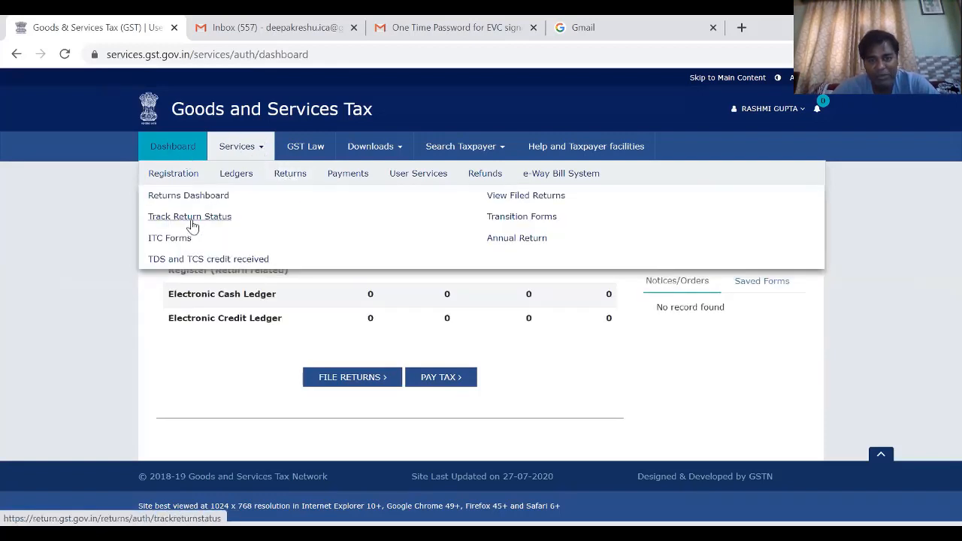
pyautogui.click(528, 199)
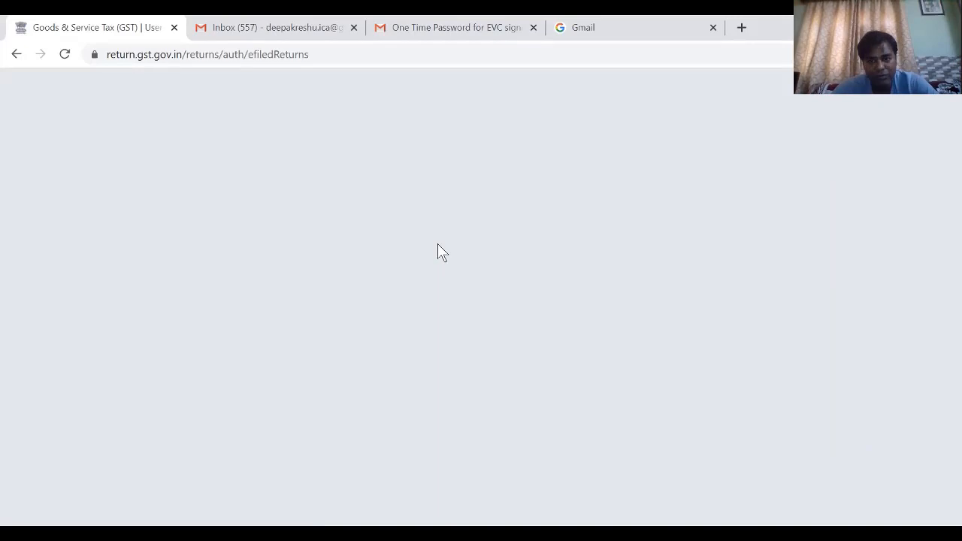
# - Search the filed returns for financial year 2019-20, Quarterly filing period, quarter Oct-Dec and return type CMP08
pyautogui.scroll(-1, 384, 292)
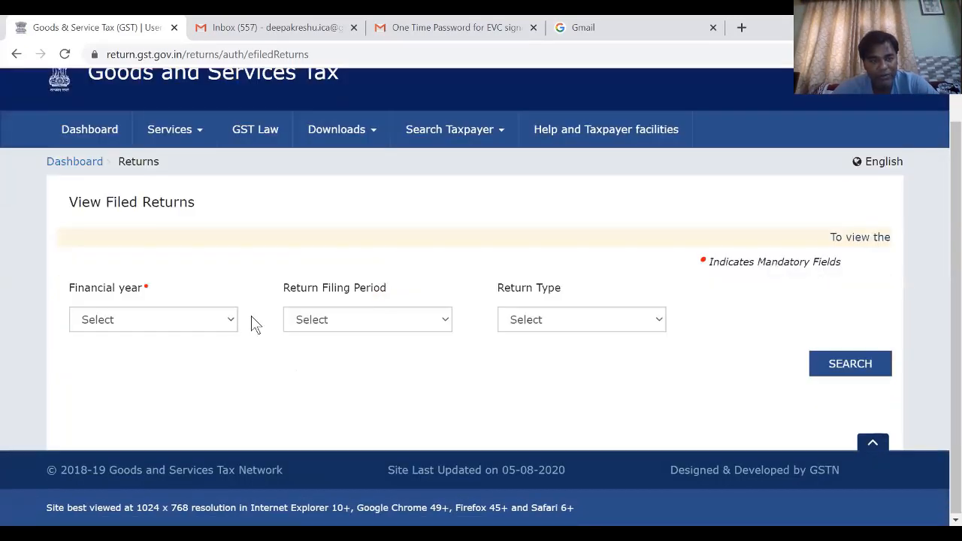
pyautogui.click(222, 315)
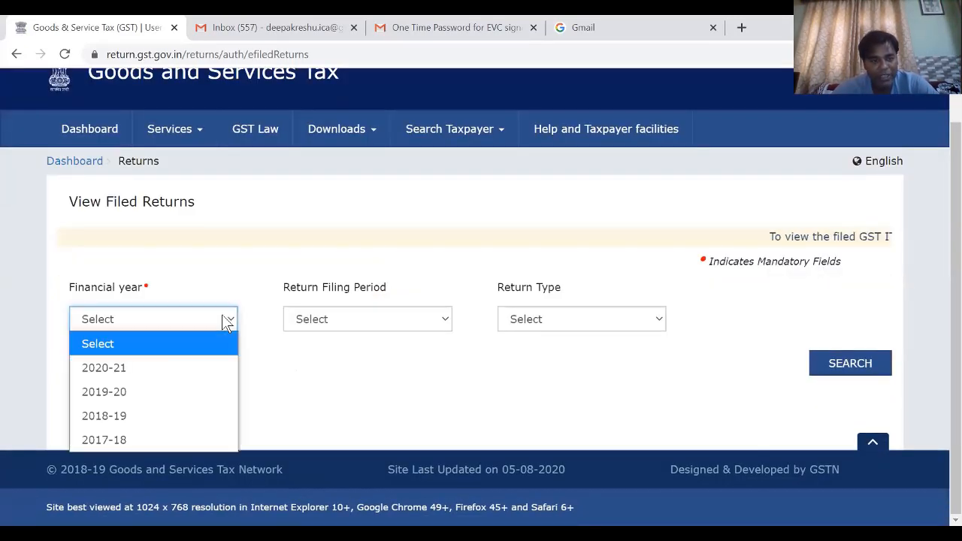
pyautogui.click(172, 391)
pyautogui.click(348, 324)
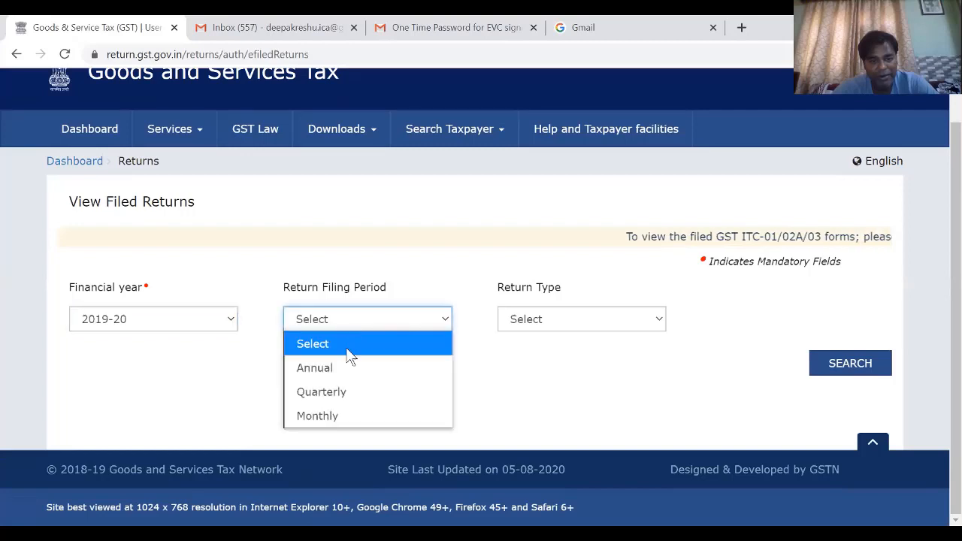
pyautogui.click(346, 392)
pyautogui.click(572, 330)
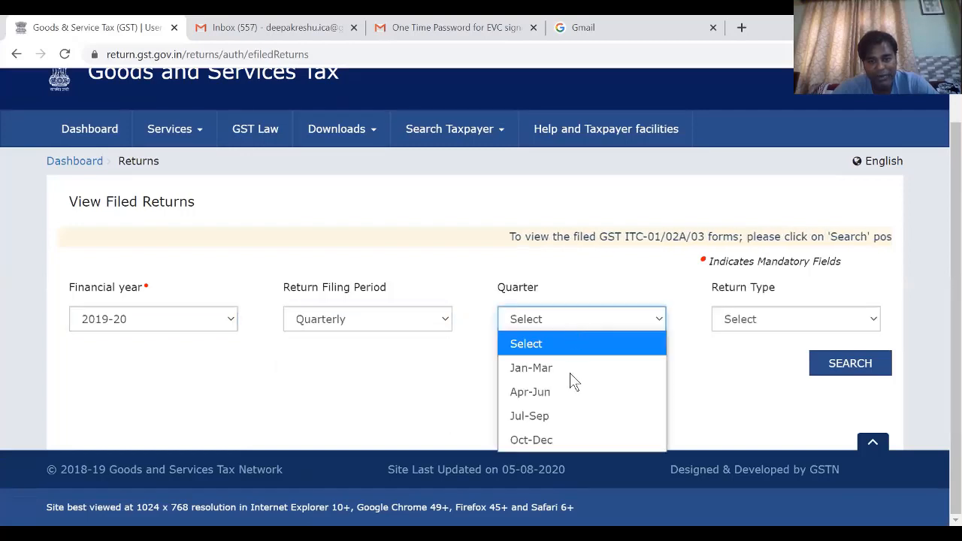
pyautogui.click(561, 440)
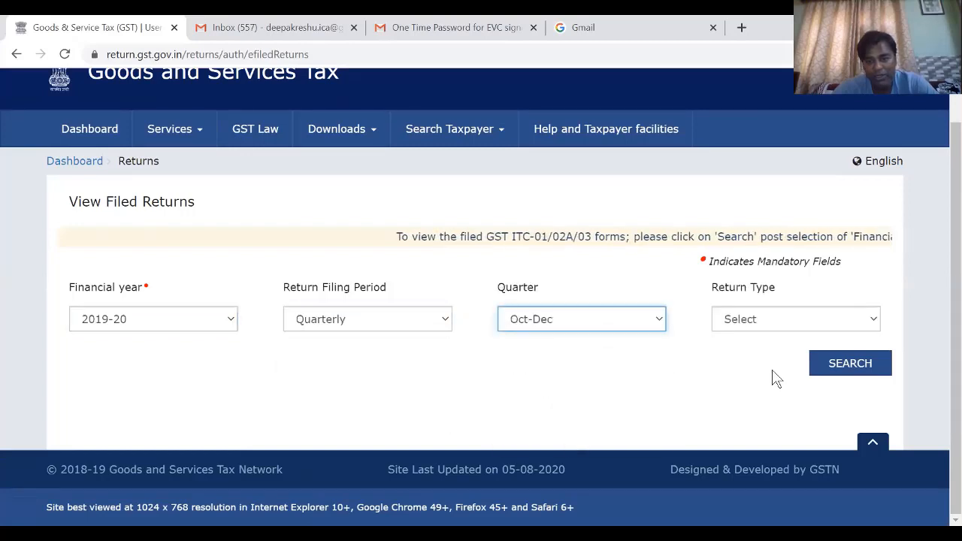
pyautogui.click(785, 319)
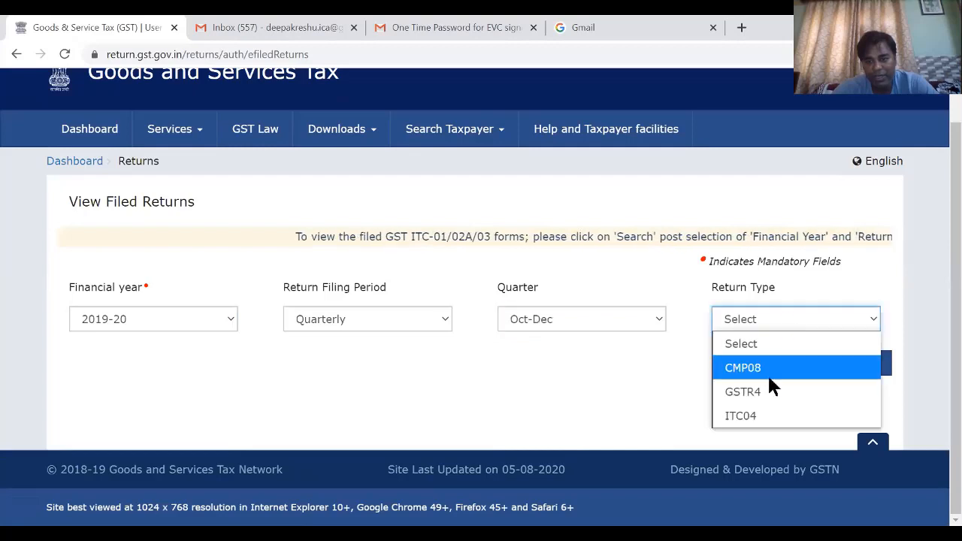
pyautogui.click(748, 368)
pyautogui.click(831, 372)
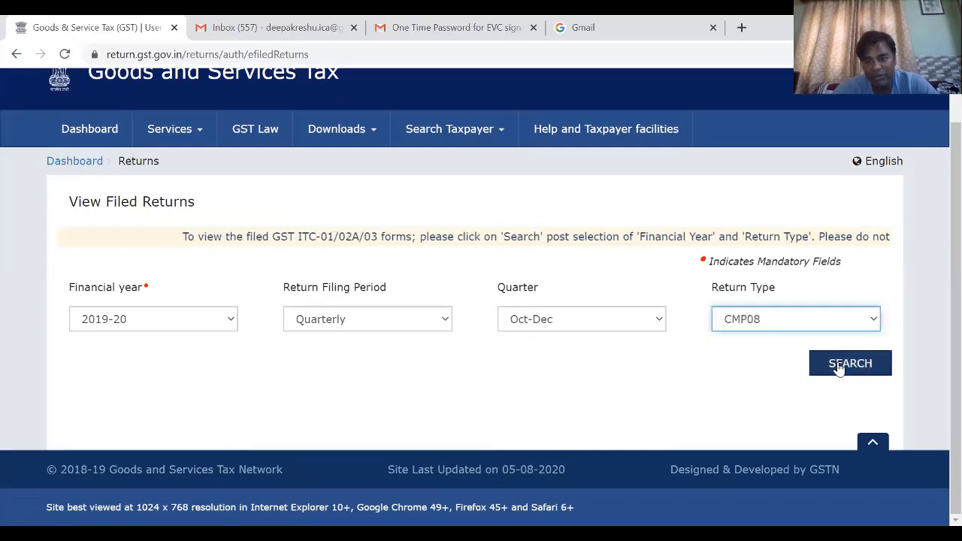
pyautogui.scroll(-2, 600, 391)
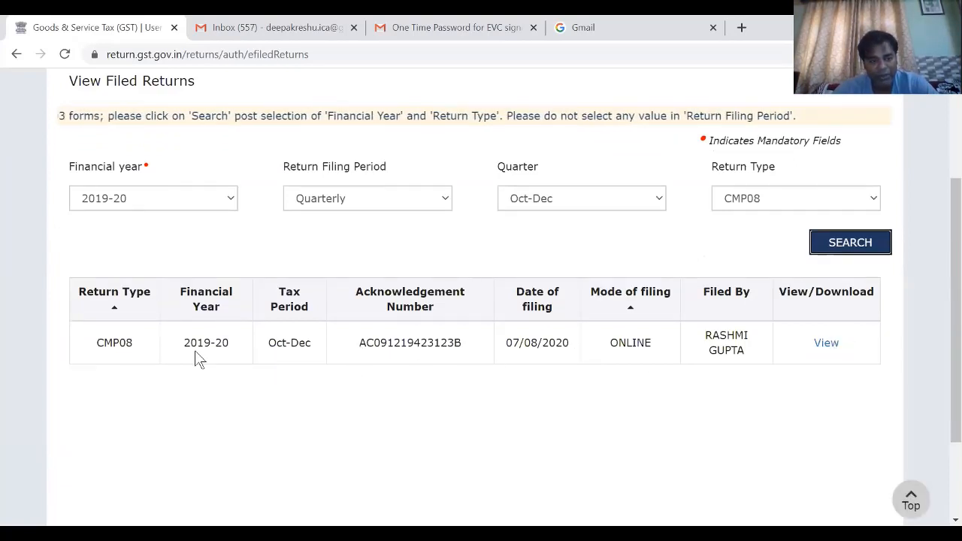
# - Change the quarter to Jul-Sep and search the filed CMP08 returns again
pyautogui.click(557, 203)
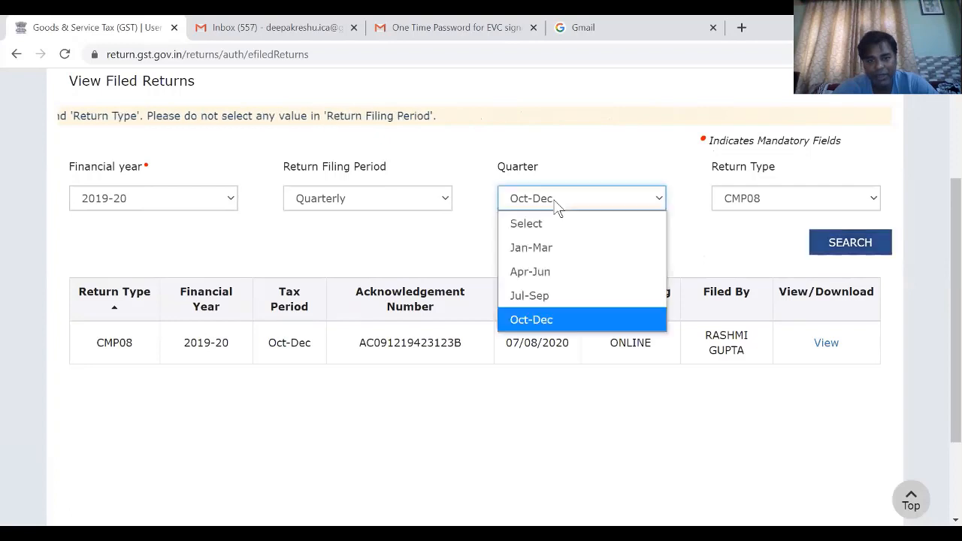
pyautogui.click(551, 296)
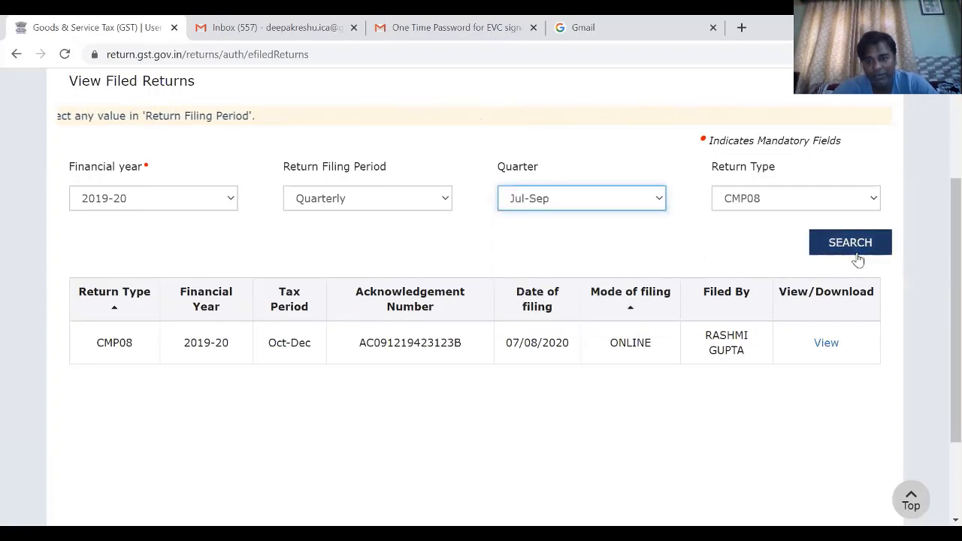
pyautogui.click(860, 248)
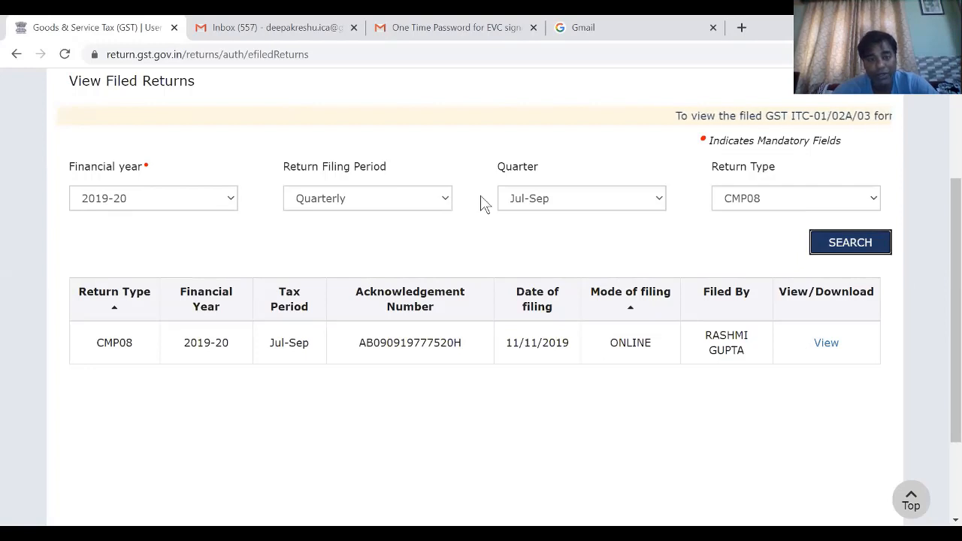
# - Return to the dashboard, open File Returns and search for the Jan-Mar return filing period of 2019-20
pyautogui.scroll(3, 485, 205)
pyautogui.scroll(1, 485, 205)
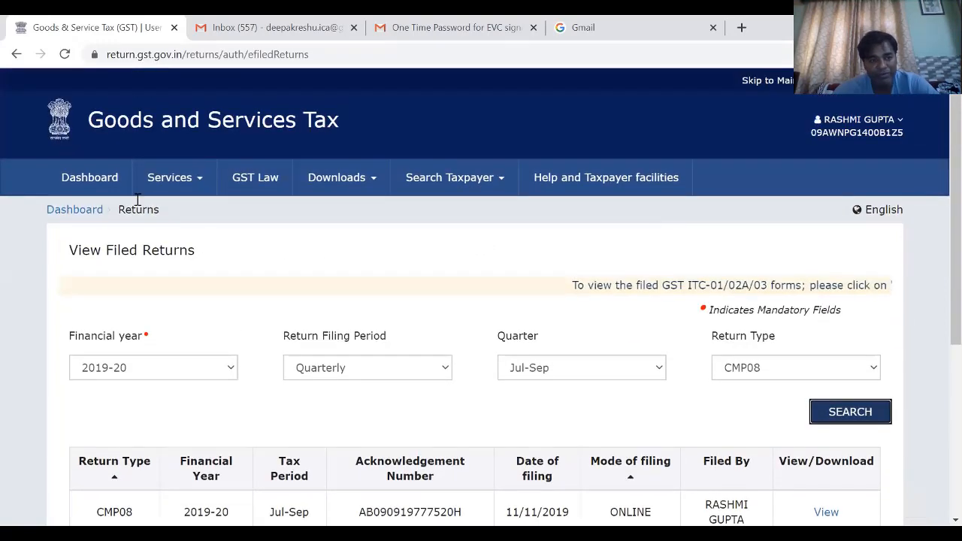
pyautogui.click(103, 179)
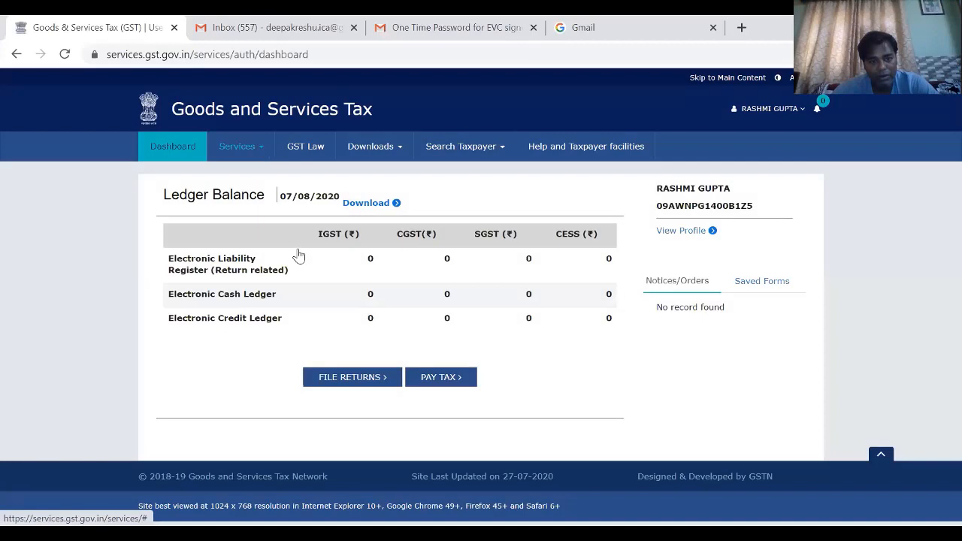
pyautogui.click(363, 380)
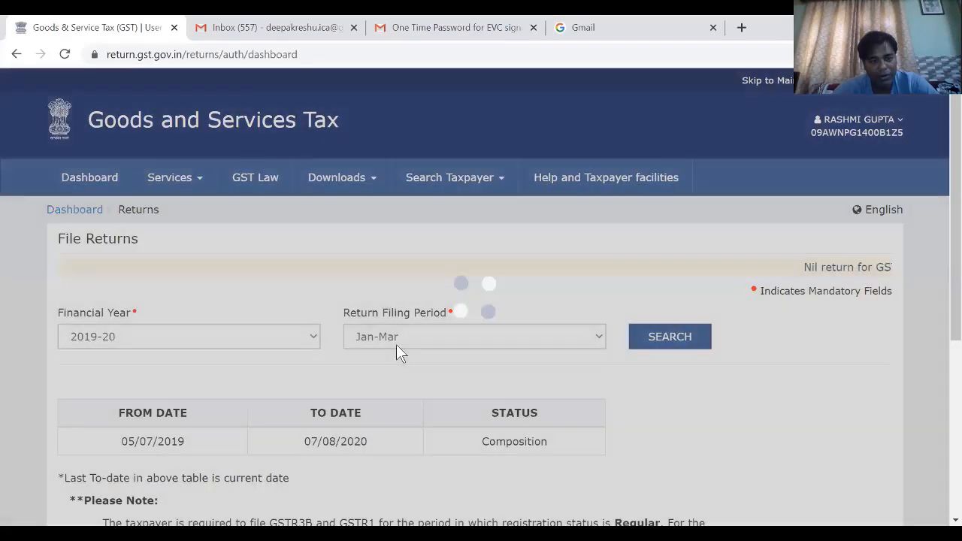
pyautogui.scroll(-2, 421, 340)
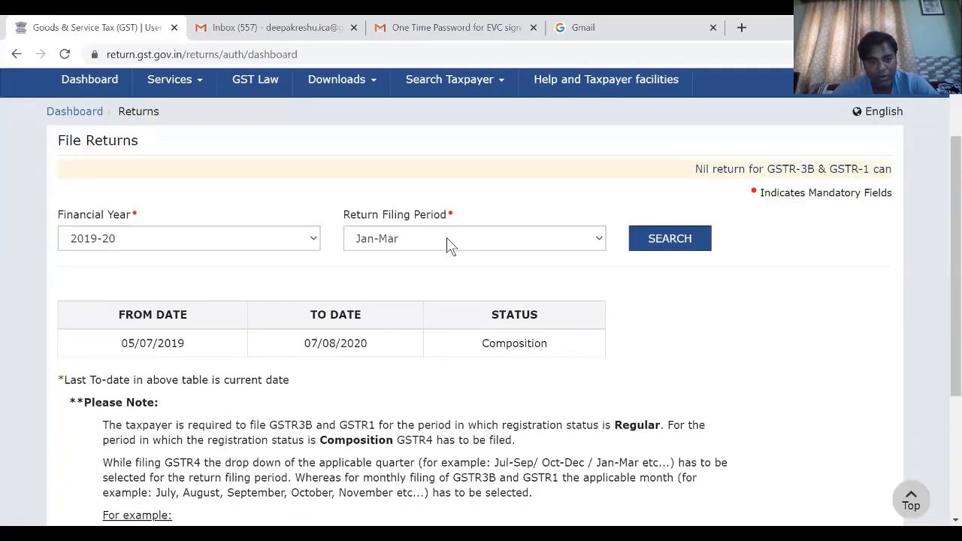
pyautogui.click(451, 240)
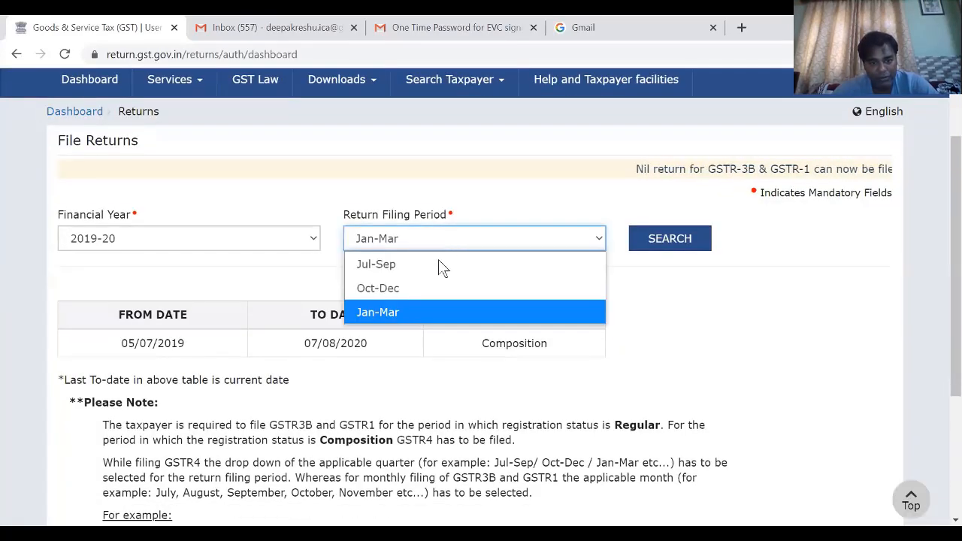
pyautogui.click(433, 316)
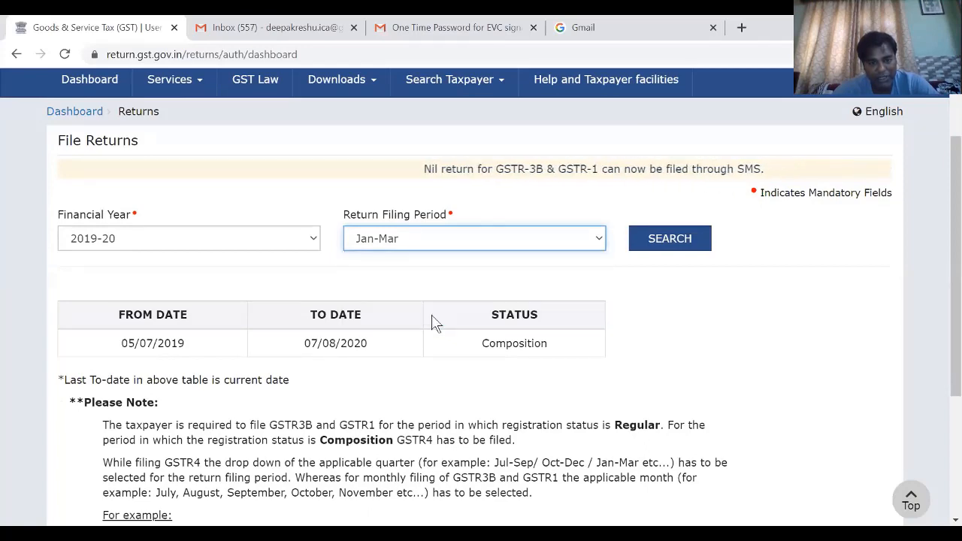
pyautogui.click(675, 250)
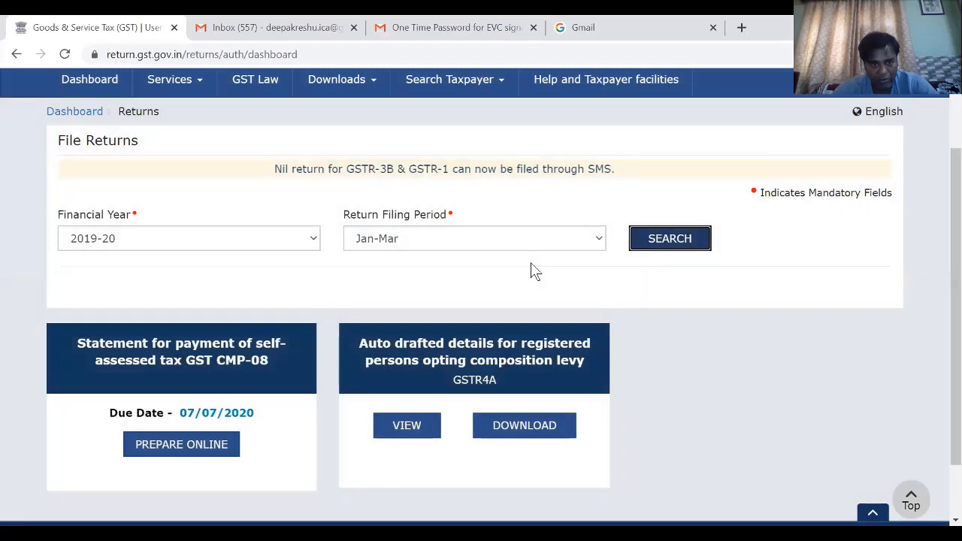
# - Switch the return filing period to Oct-Dec and search to check the CMP-08 filing status
pyautogui.scroll(-2, 531, 271)
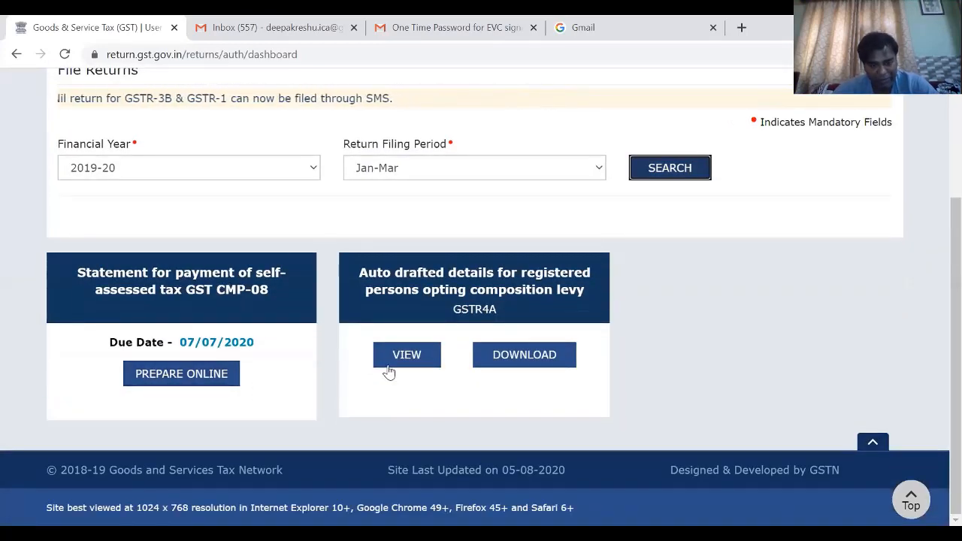
pyautogui.click(386, 171)
pyautogui.click(380, 222)
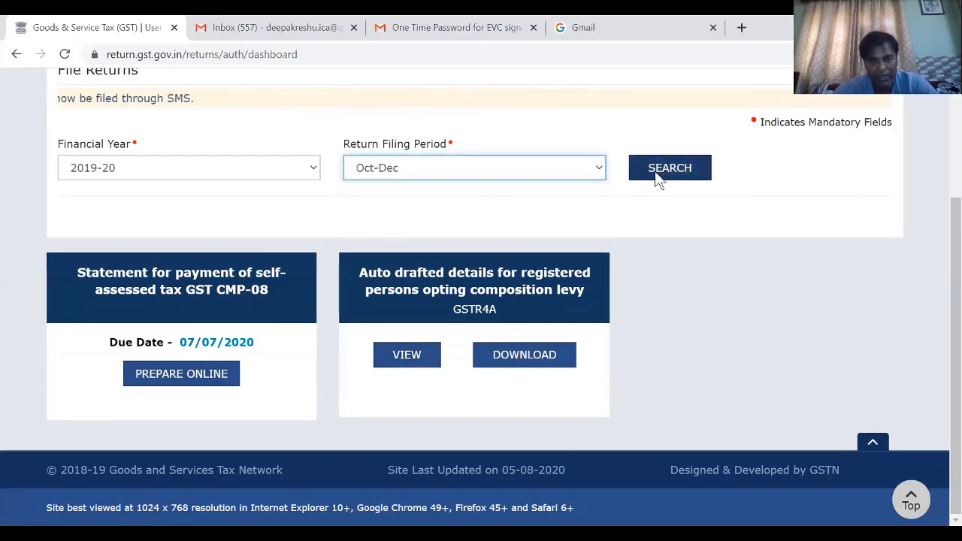
pyautogui.click(655, 172)
pyautogui.scroll(-3, 465, 254)
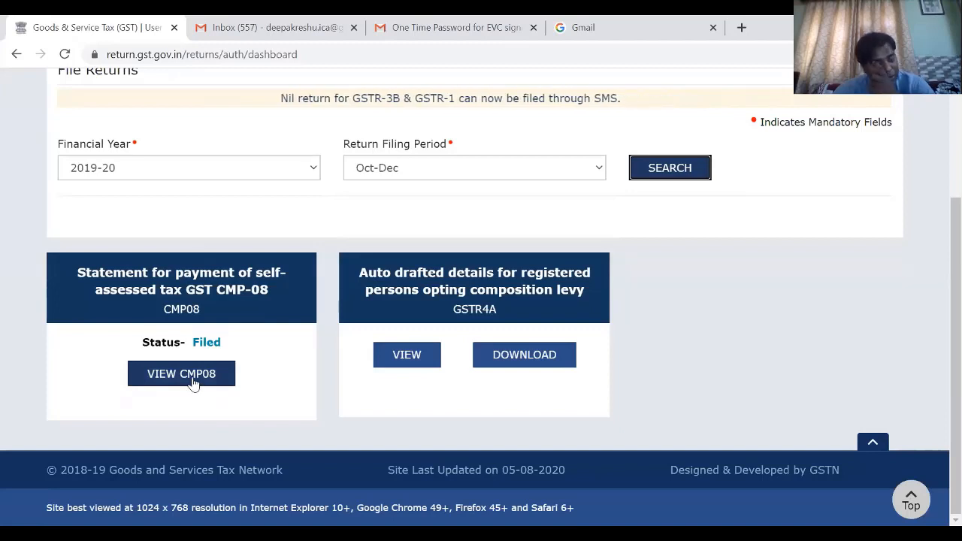
# - Set the return filing period back to Jan-Mar and search its return forms
pyautogui.click(446, 175)
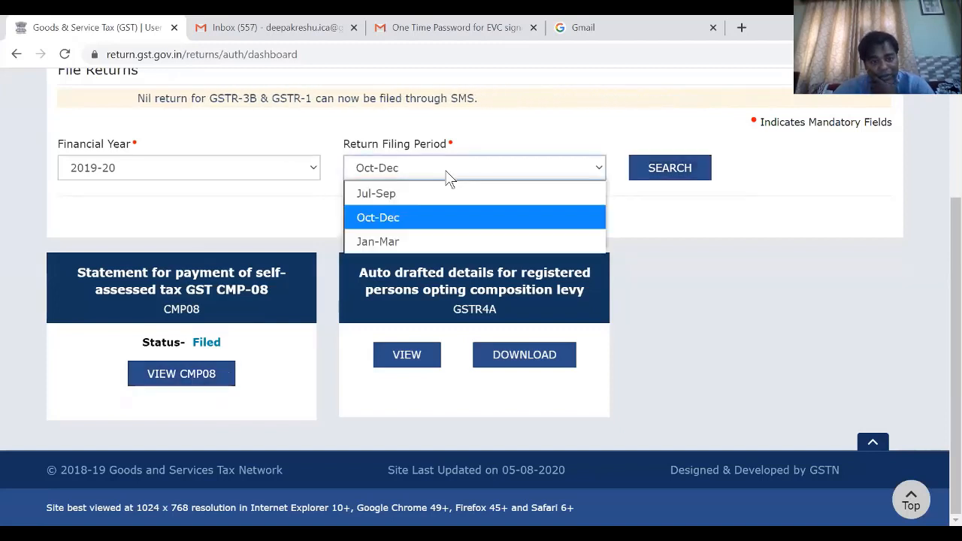
pyautogui.click(422, 238)
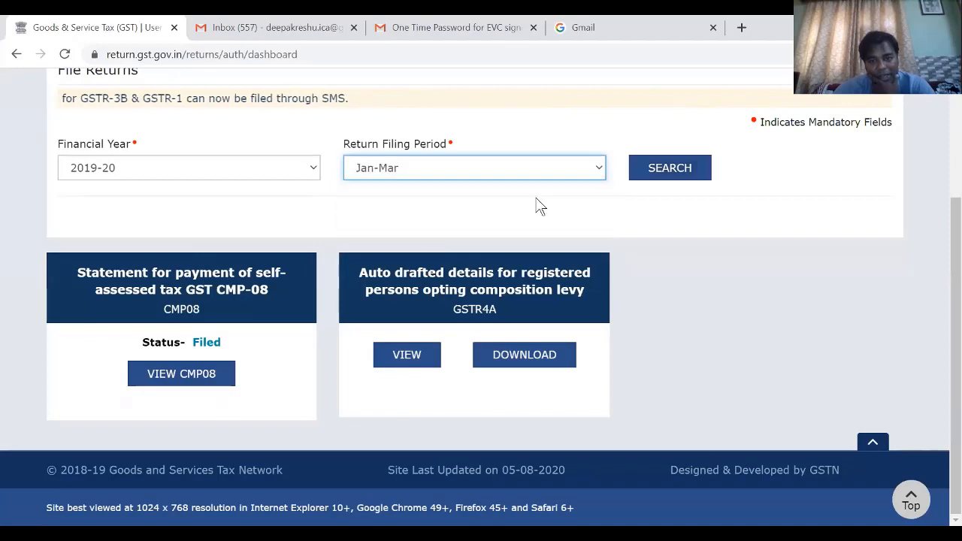
pyautogui.click(660, 171)
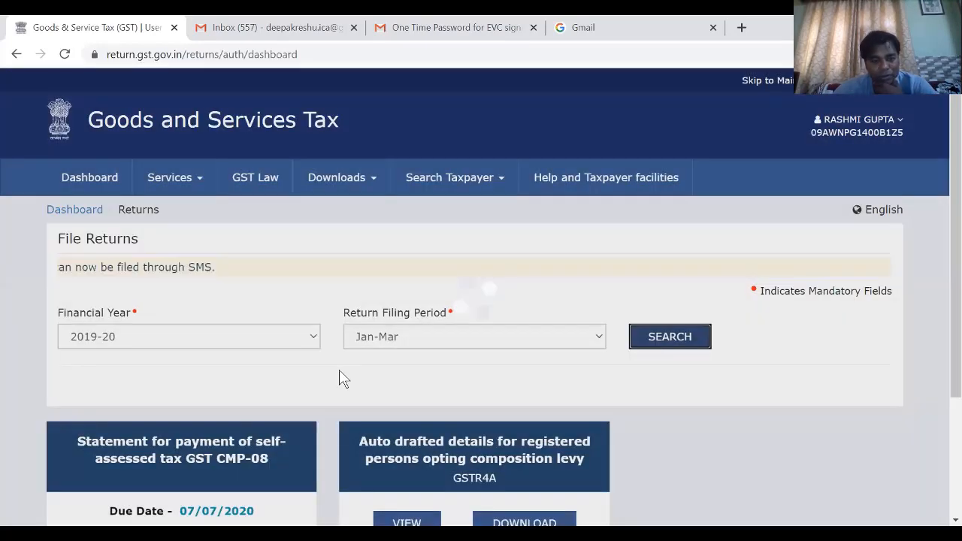
# - View the auto-drafted GSTR4A details for Jan-Mar and examine the supplier list under 3A,3B - B2B Invoices
pyautogui.scroll(-3, 230, 389)
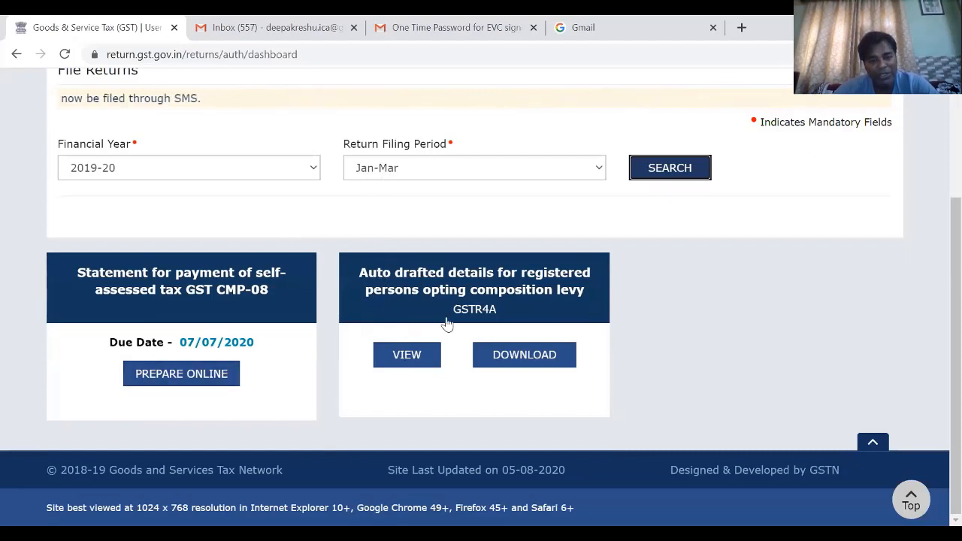
pyautogui.click(411, 362)
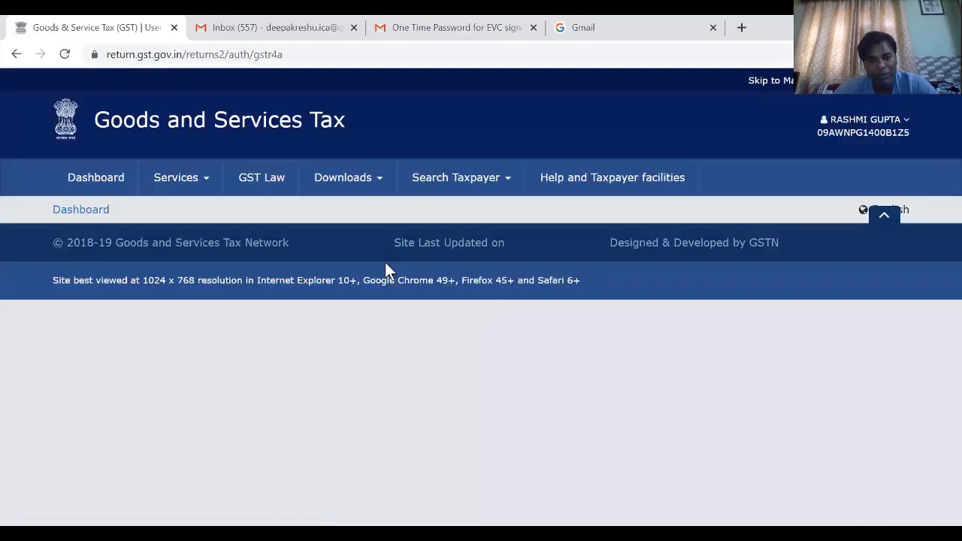
pyautogui.scroll(-3, 321, 295)
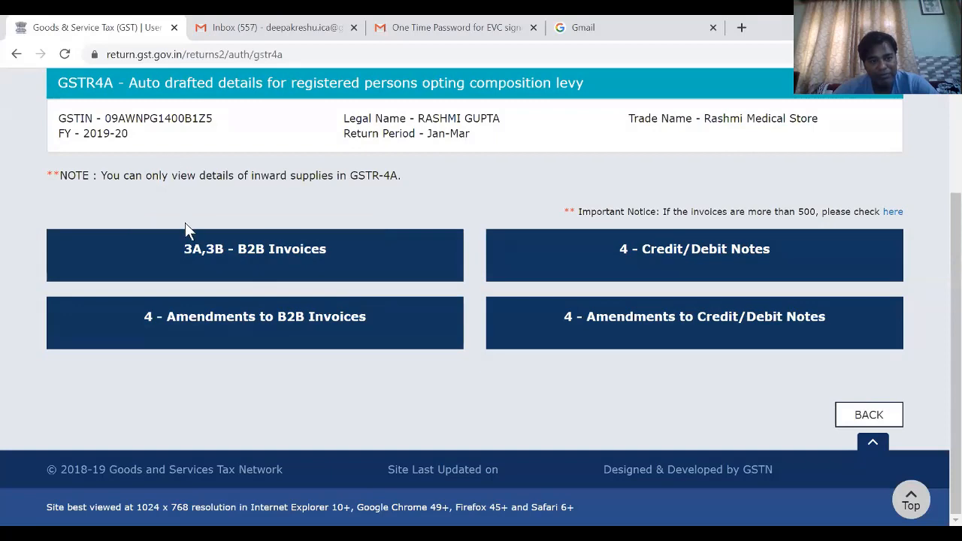
pyautogui.click(259, 256)
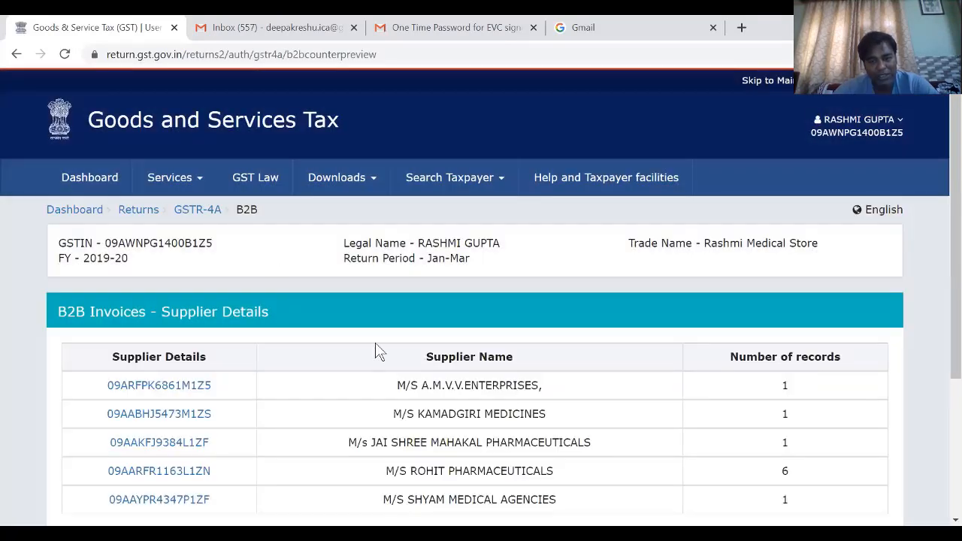
pyautogui.scroll(-3, 386, 365)
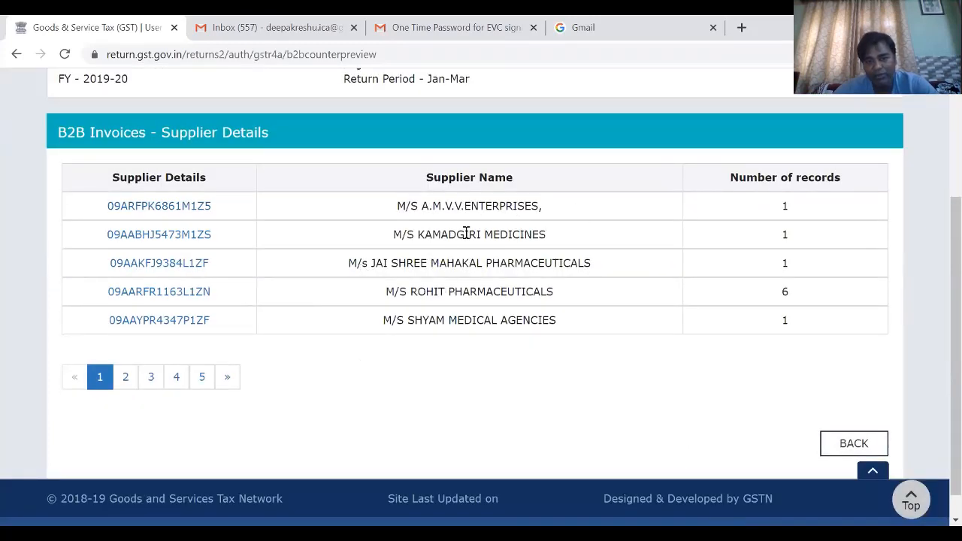
pyautogui.moveTo(425, 235); pyautogui.dragTo(547, 238)
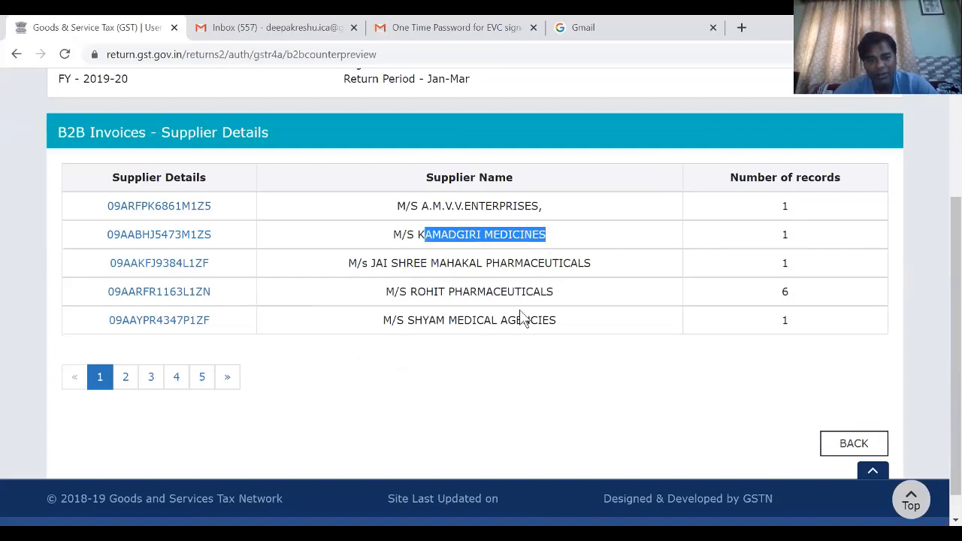
# - Examine supplier names and record counts on all five pages of the B2B supplier list, ending back on page 1
pyautogui.moveTo(418, 293); pyautogui.dragTo(766, 287)
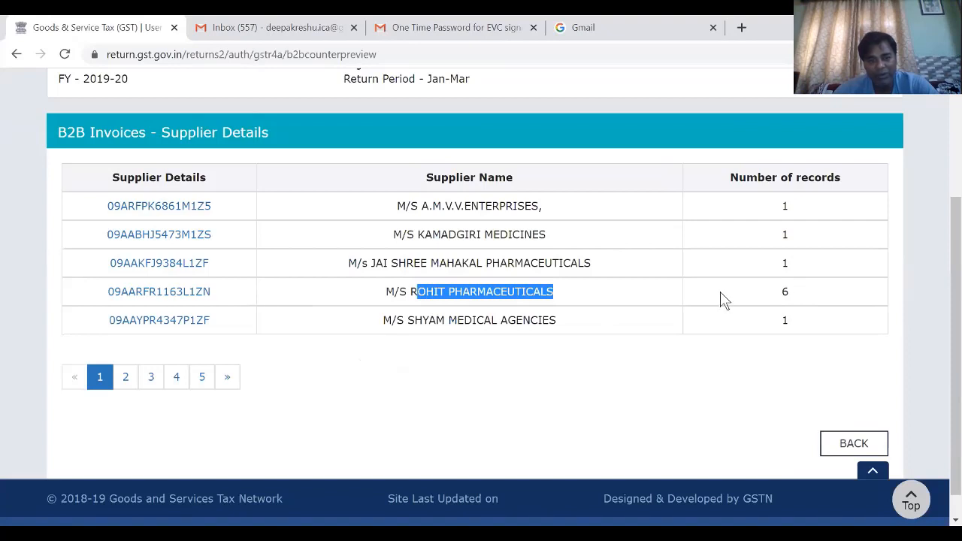
pyautogui.click(126, 384)
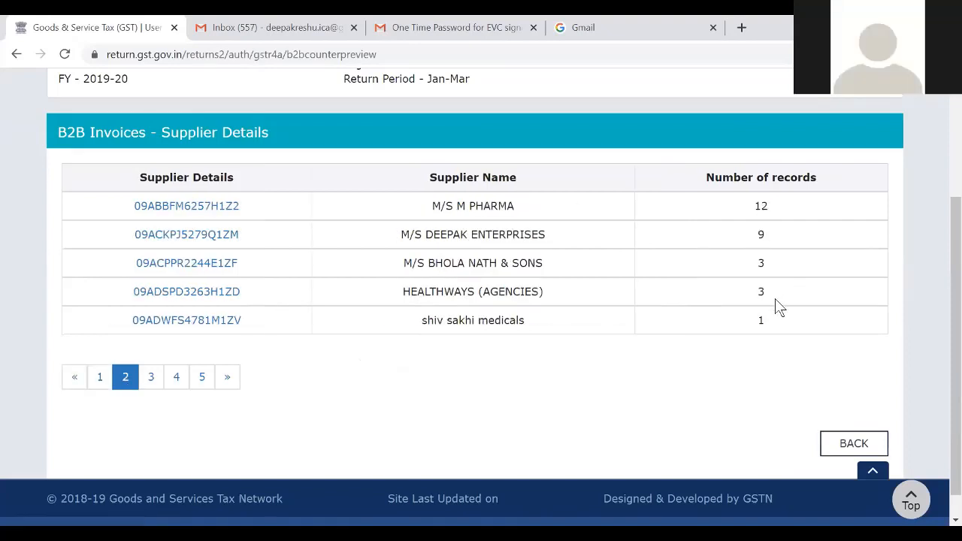
pyautogui.click(149, 379)
pyautogui.click(174, 382)
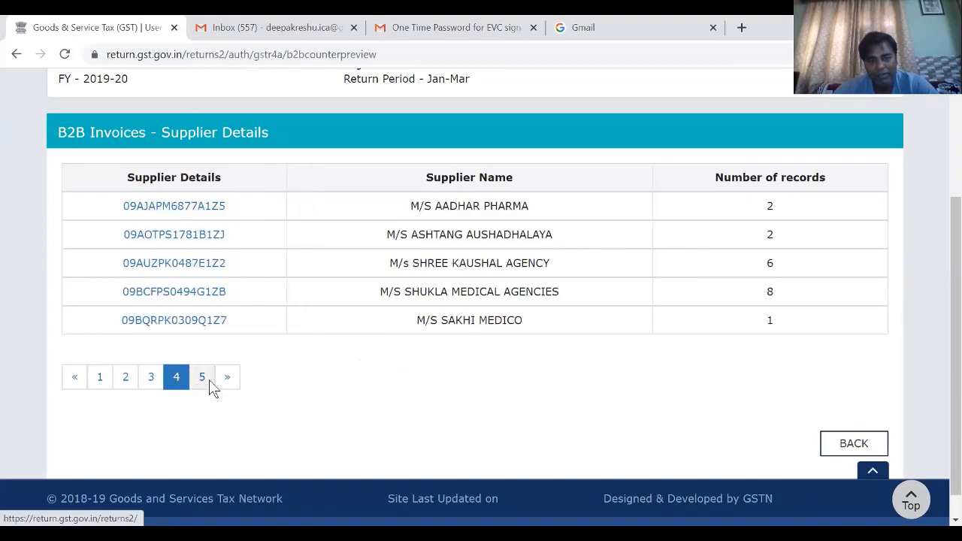
pyautogui.click(203, 379)
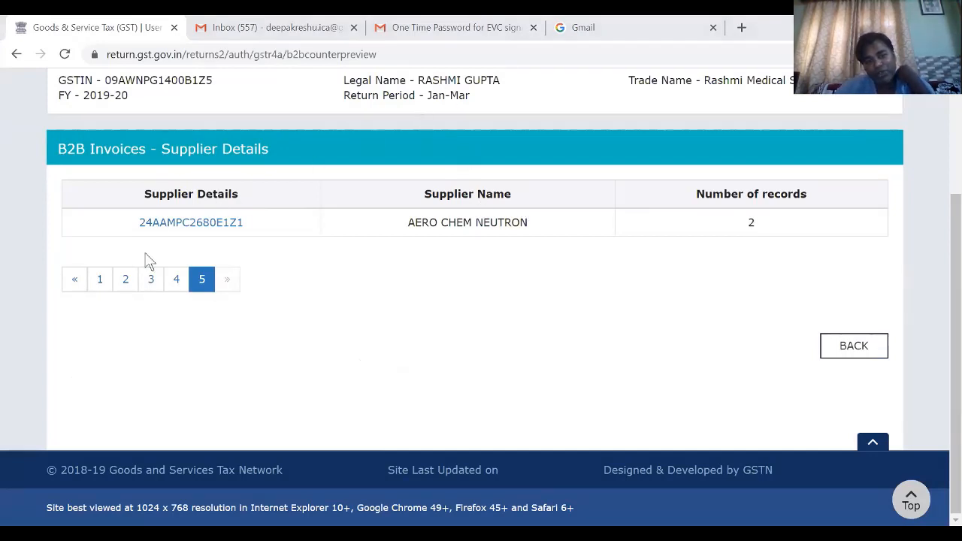
pyautogui.click(100, 281)
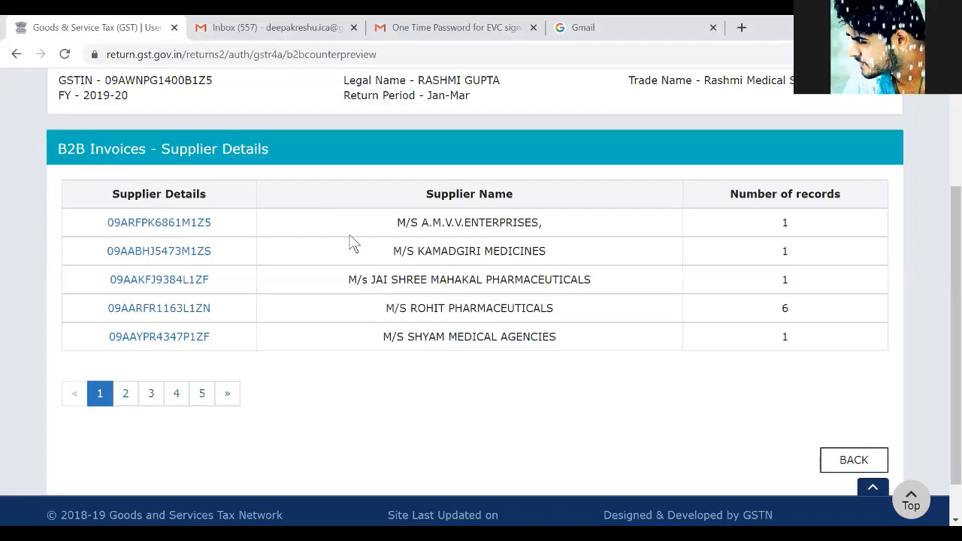
# - Open the invoices uploaded by M/S ROHIT PHARMACEUTICALS, examine both pages of the summary, and return to the supplier list
pyautogui.scroll(2, 461, 147)
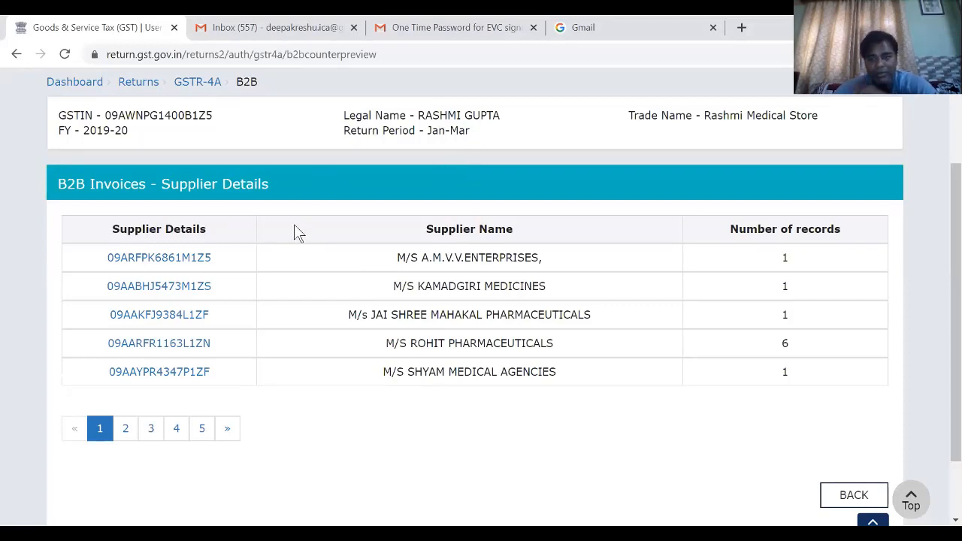
pyautogui.click(199, 346)
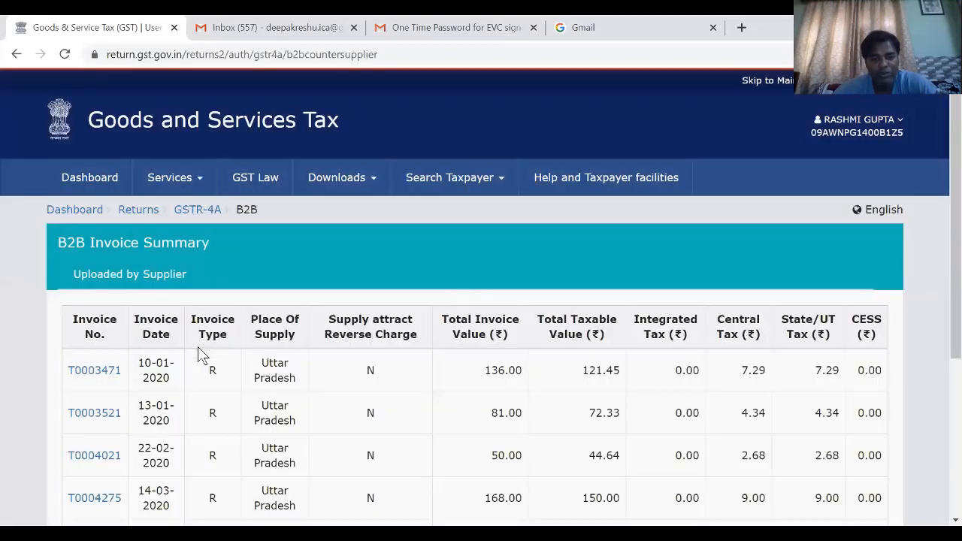
pyautogui.scroll(-2, 198, 346)
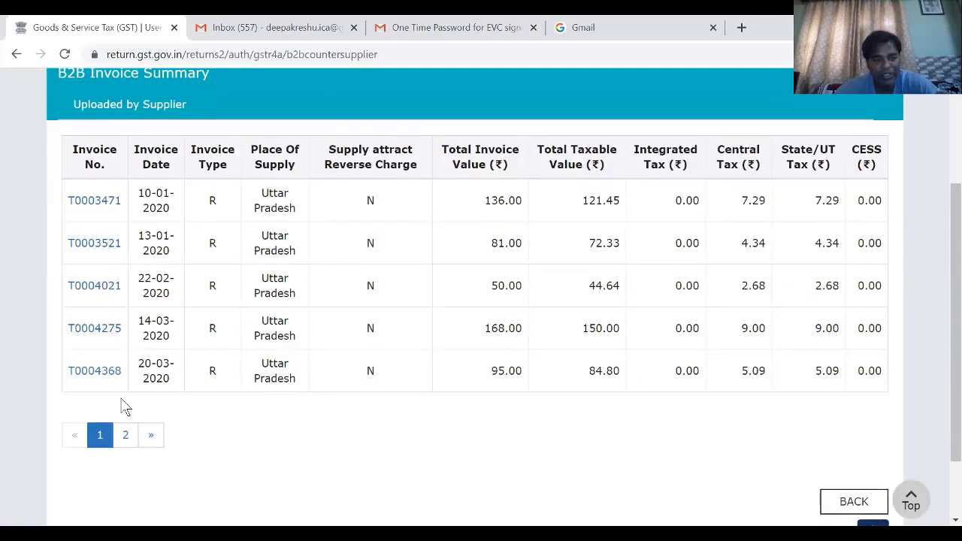
pyautogui.click(126, 435)
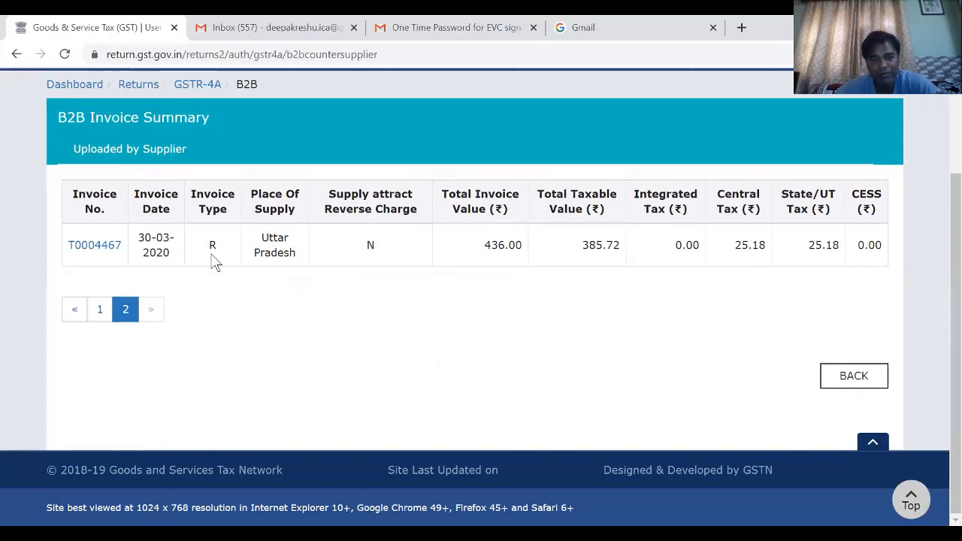
pyautogui.click(100, 309)
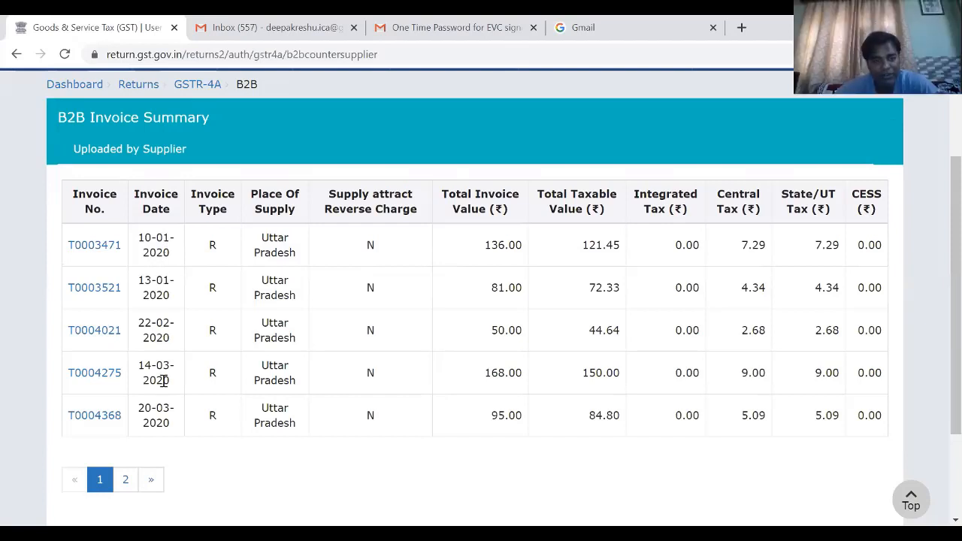
pyautogui.click(126, 481)
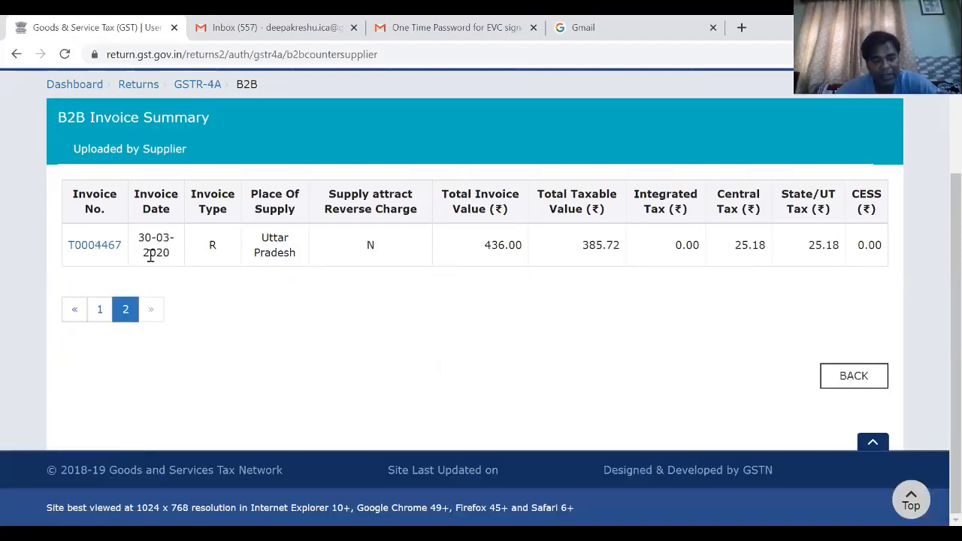
pyautogui.click(100, 312)
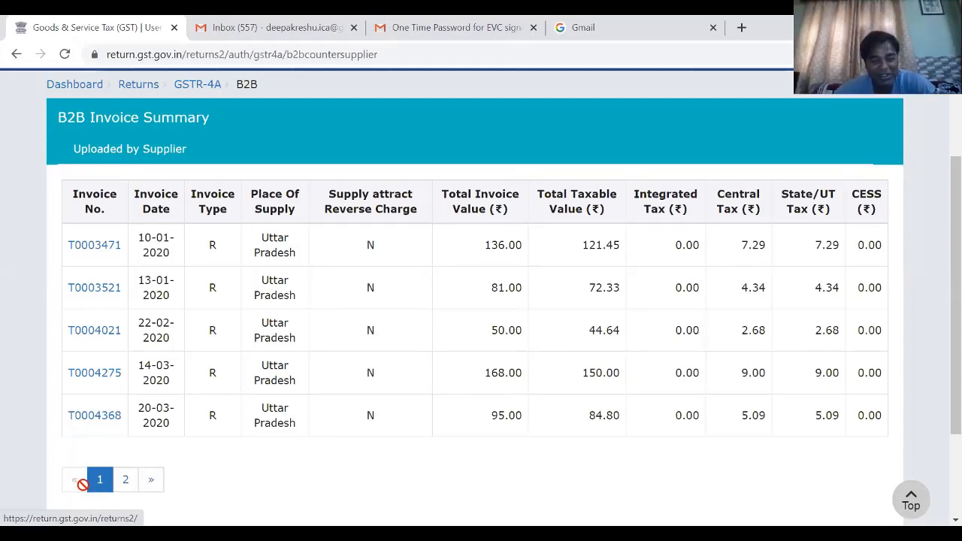
pyautogui.click(18, 56)
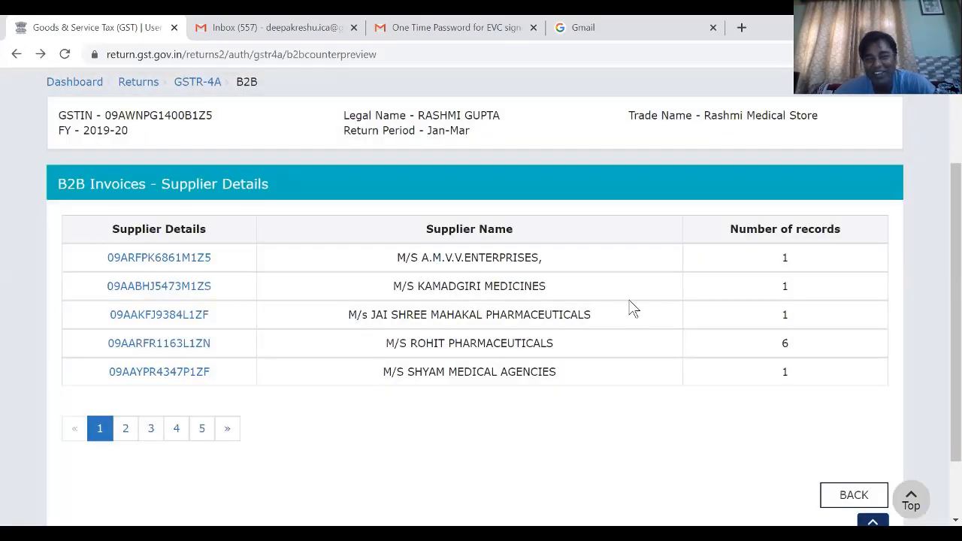
# - Open the M/S M PHARMA invoices from page 2 of the suppliers, examine their first two pages, and go back
pyautogui.click(127, 429)
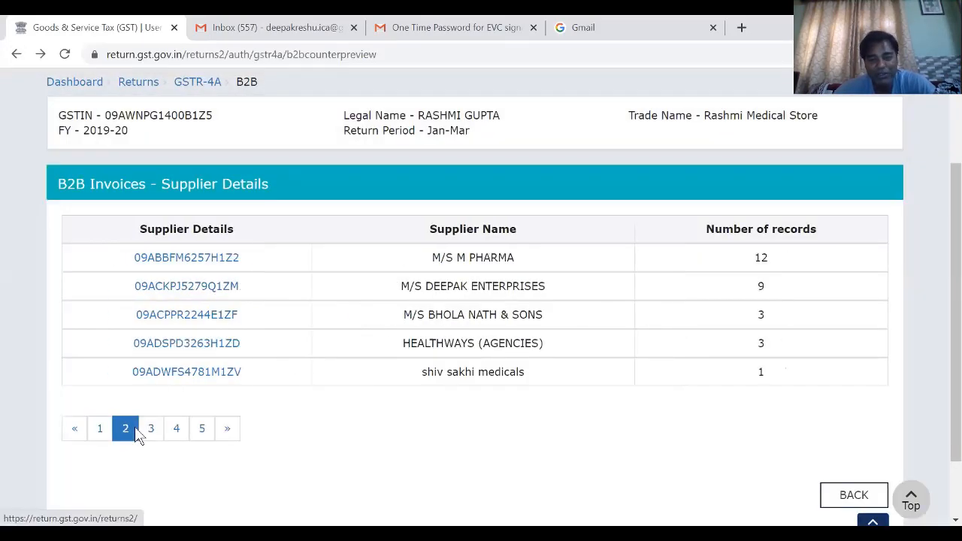
pyautogui.click(230, 260)
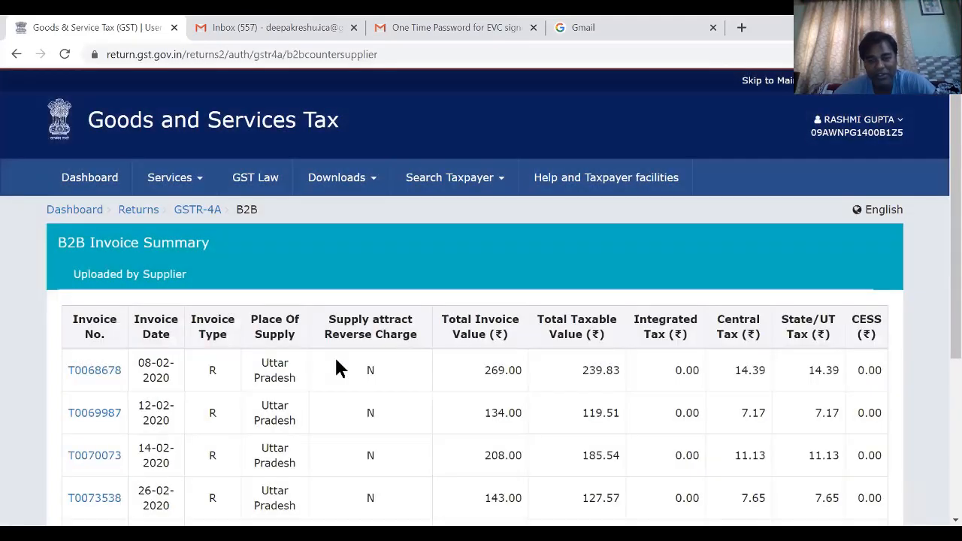
pyautogui.scroll(-3, 338, 367)
pyautogui.click(126, 400)
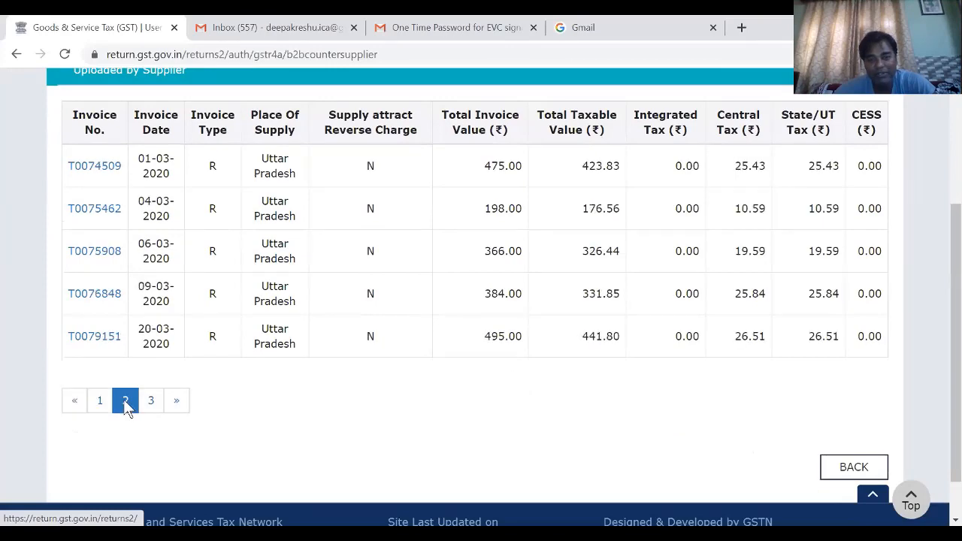
pyautogui.click(17, 54)
# - Examine the invoice summaries of M/S SHUKLA MEDICAL AGENCIES on supplier page 4 and HEALTHWAYS (AGENCIES) on page 2
pyautogui.click(151, 429)
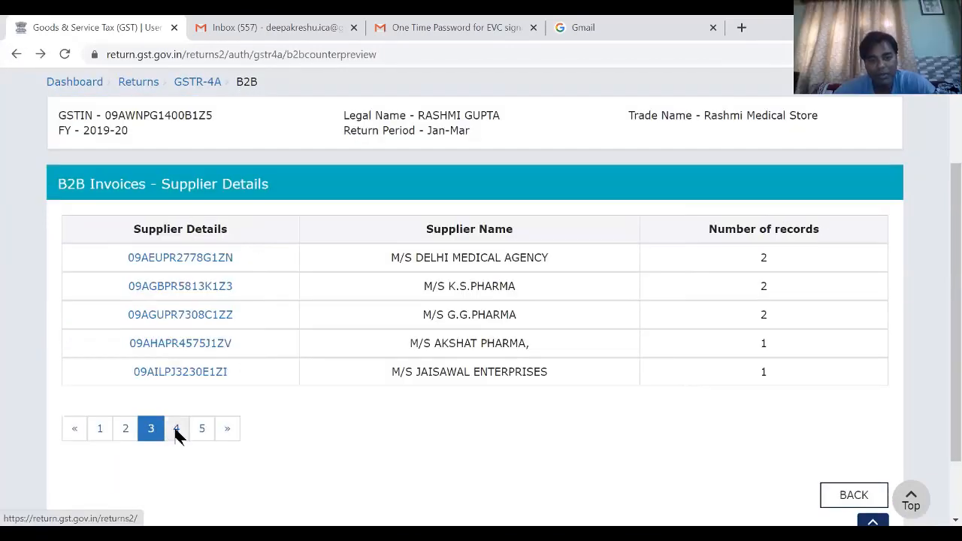
pyautogui.click(176, 430)
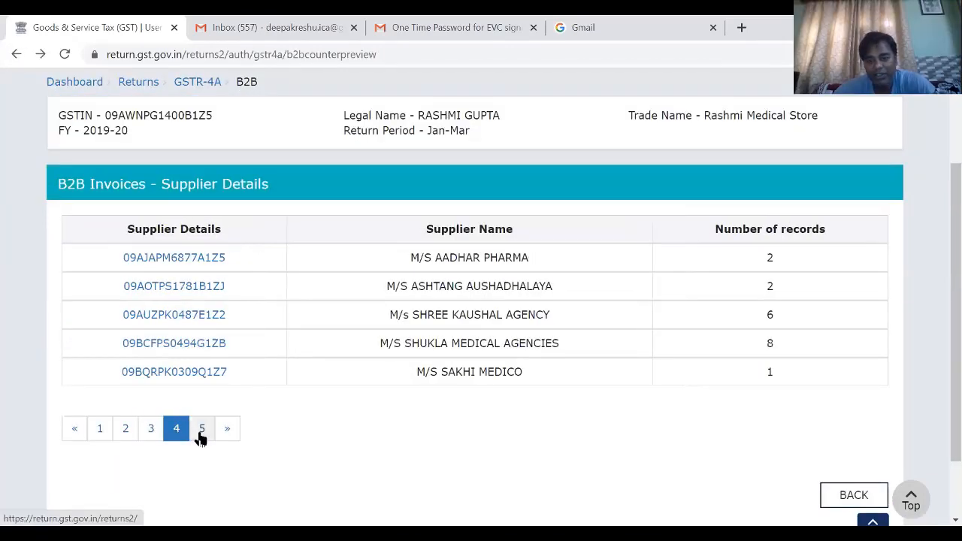
pyautogui.click(183, 344)
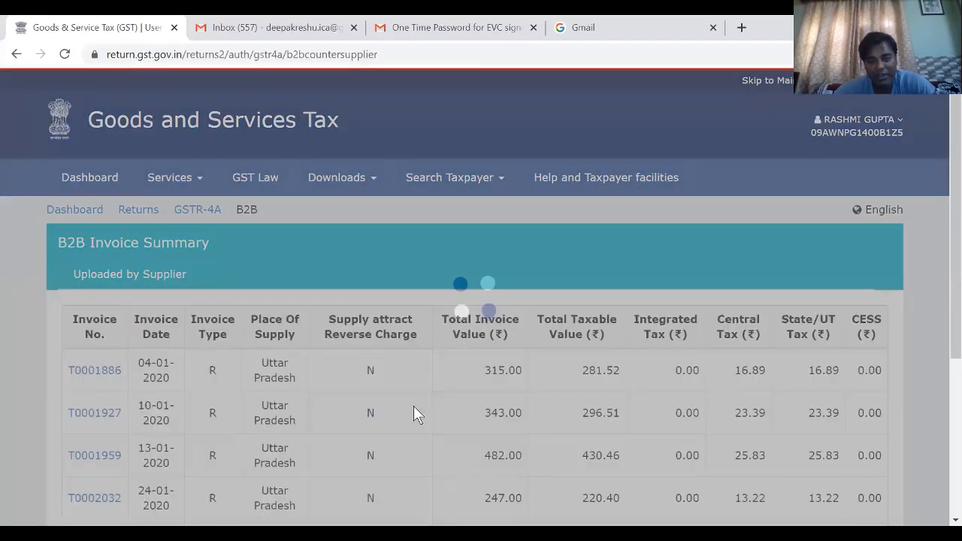
pyautogui.scroll(-2, 413, 409)
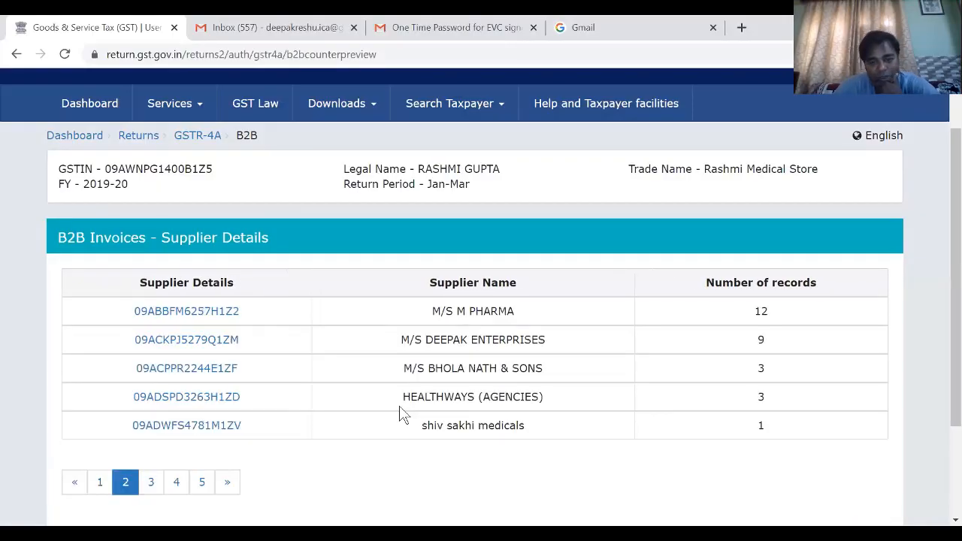
pyautogui.click(210, 397)
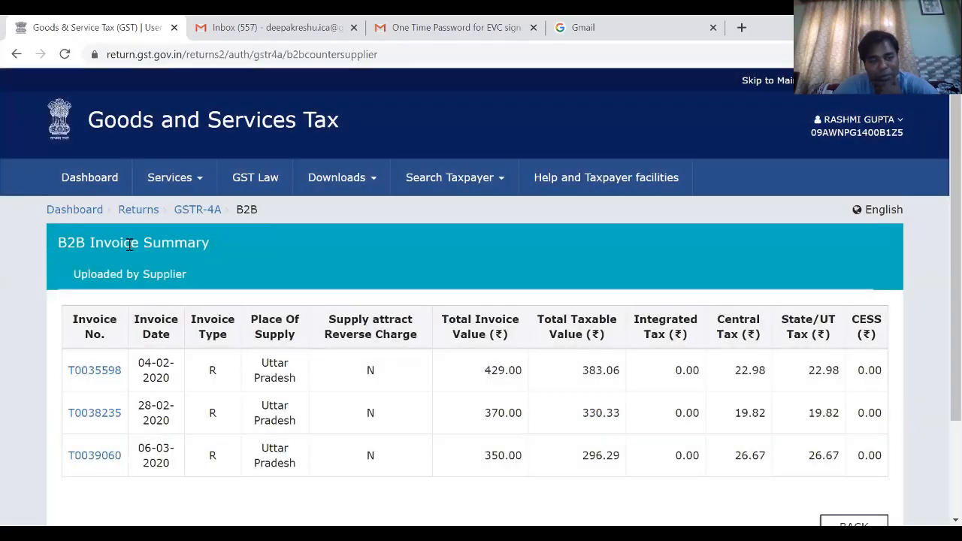
# - Return to the dashboard, open the Returns Dashboard and search the 2019-20 Jan-Mar return forms
pyautogui.click(93, 180)
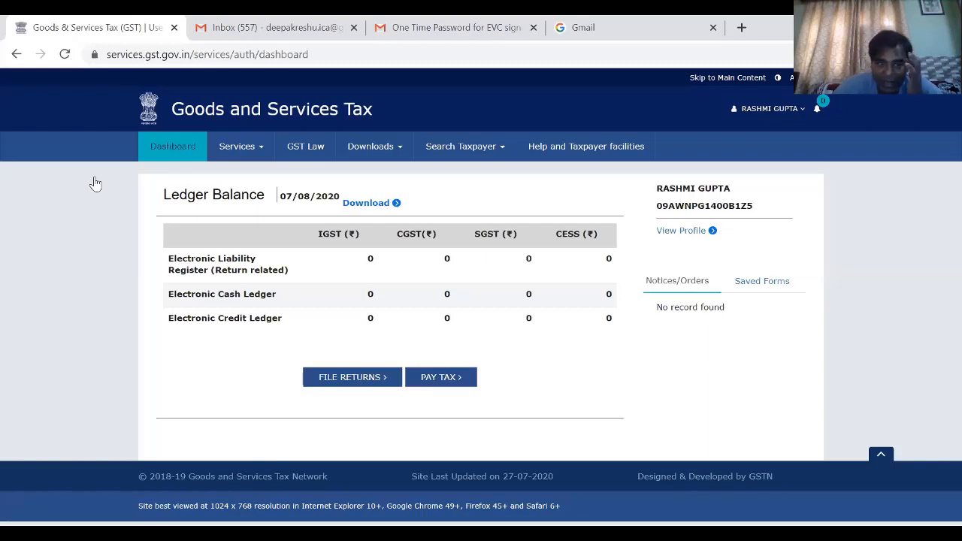
pyautogui.click(258, 154)
pyautogui.moveTo(316, 171)
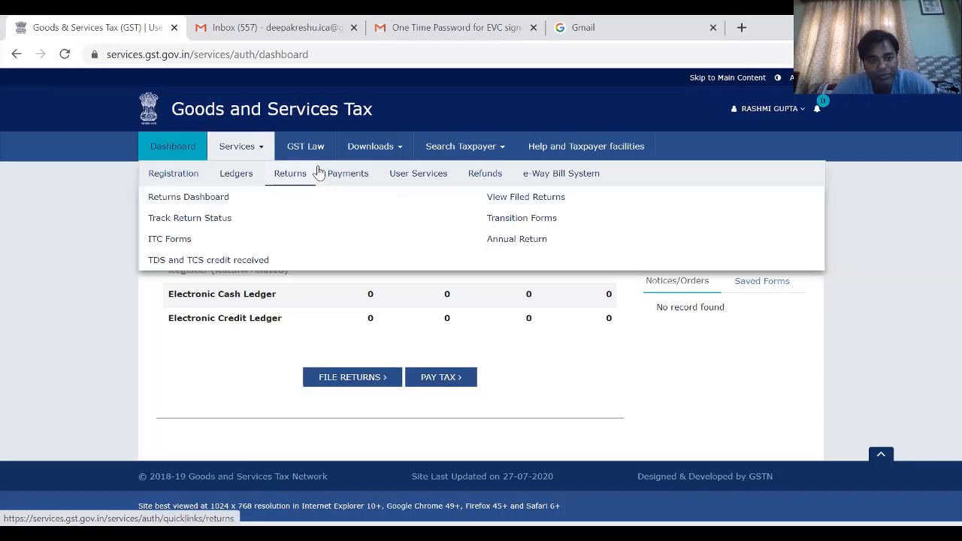
pyautogui.click(220, 197)
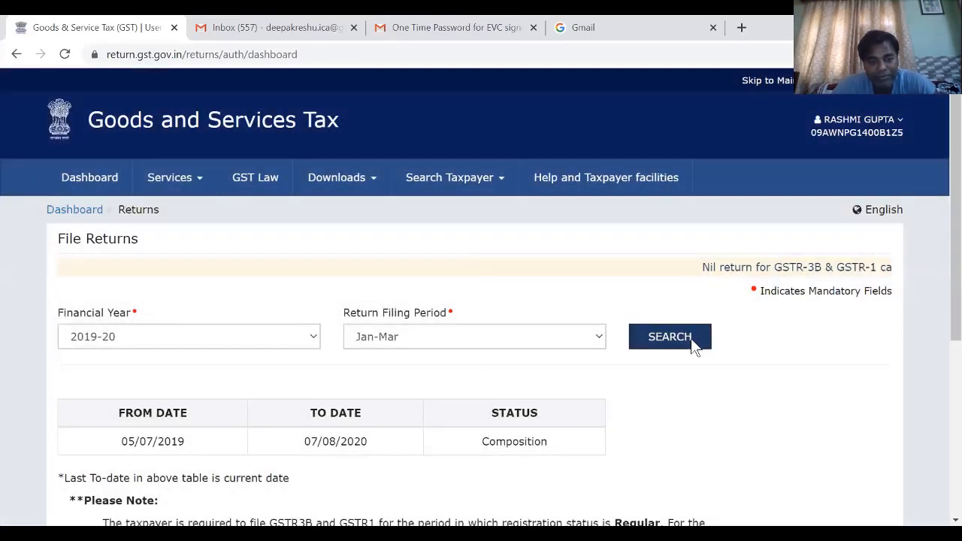
pyautogui.click(691, 339)
pyautogui.scroll(-1, 467, 371)
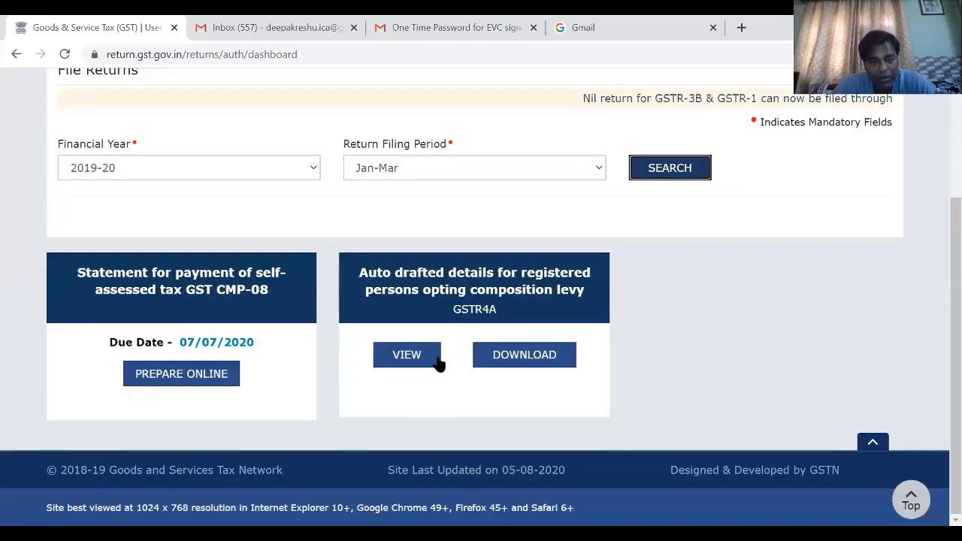
# - View GSTR4A and check its Credit/Debit Notes, Amendments to B2B Invoices and Amendments to Credit/Debit Notes sections
pyautogui.click(425, 362)
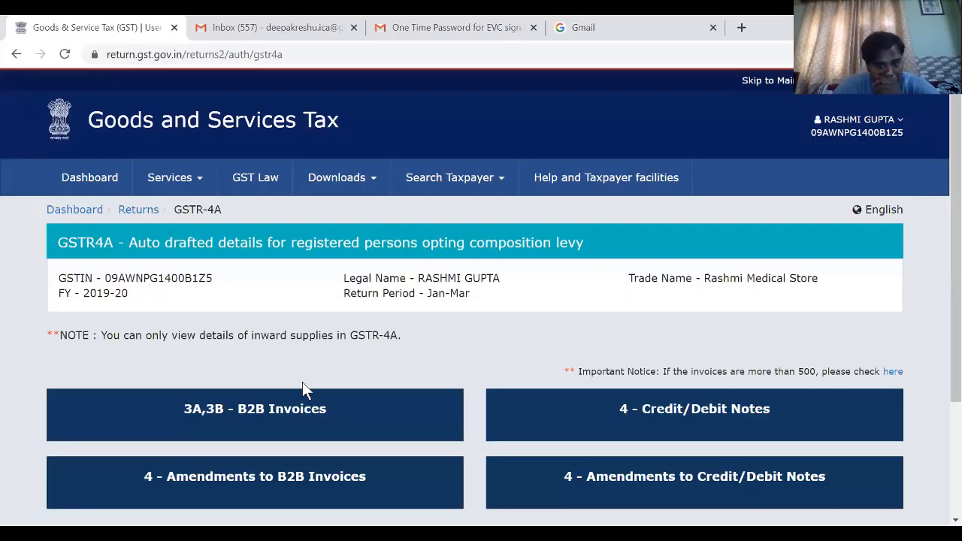
pyautogui.click(714, 411)
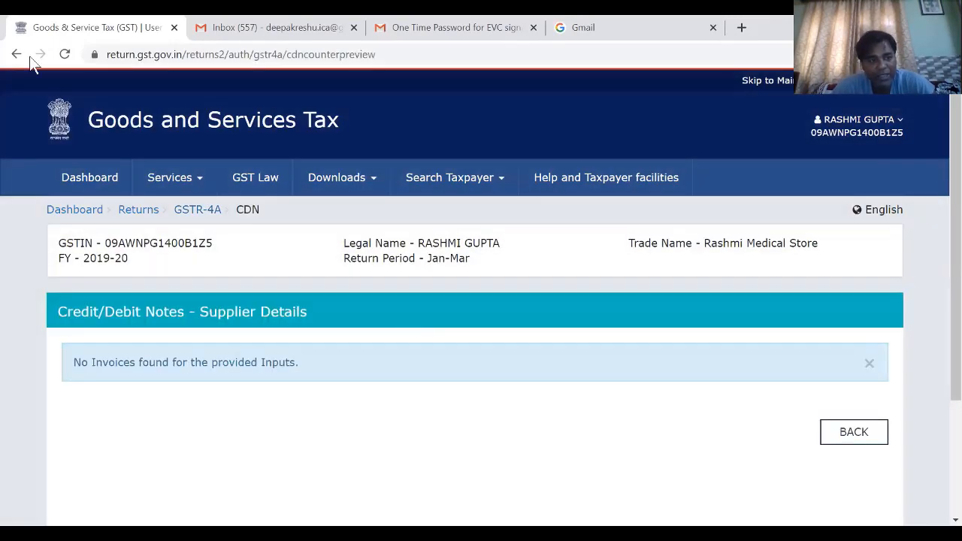
pyautogui.click(27, 55)
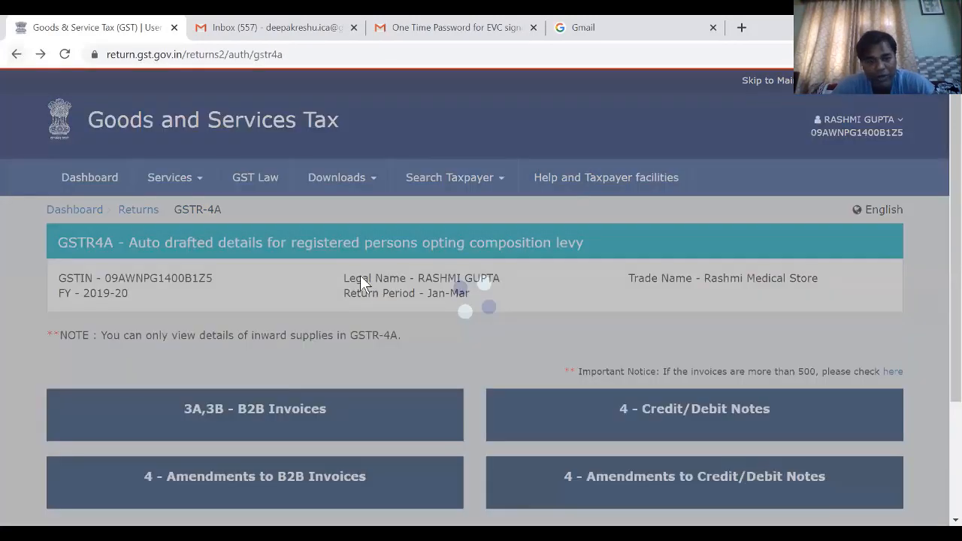
pyautogui.scroll(-2, 279, 347)
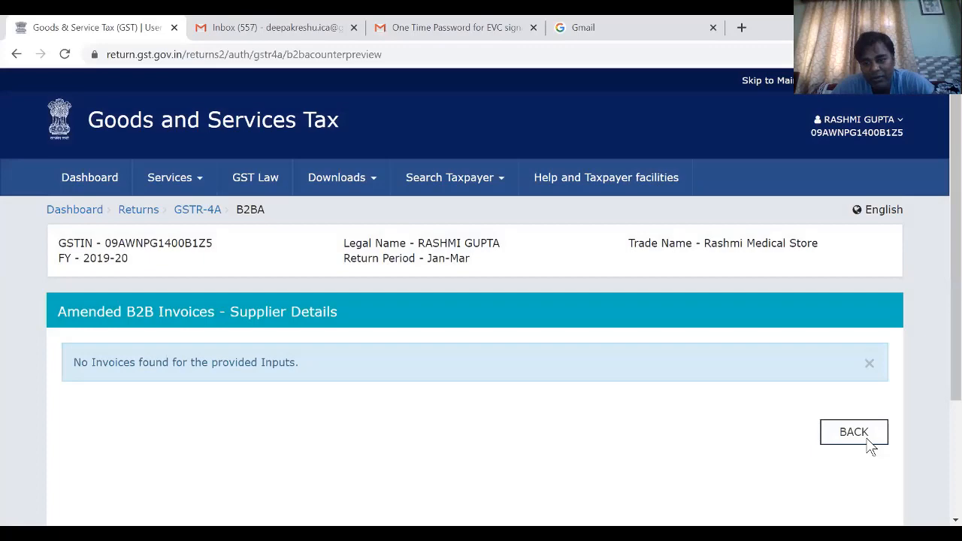
pyautogui.click(866, 437)
pyautogui.click(752, 475)
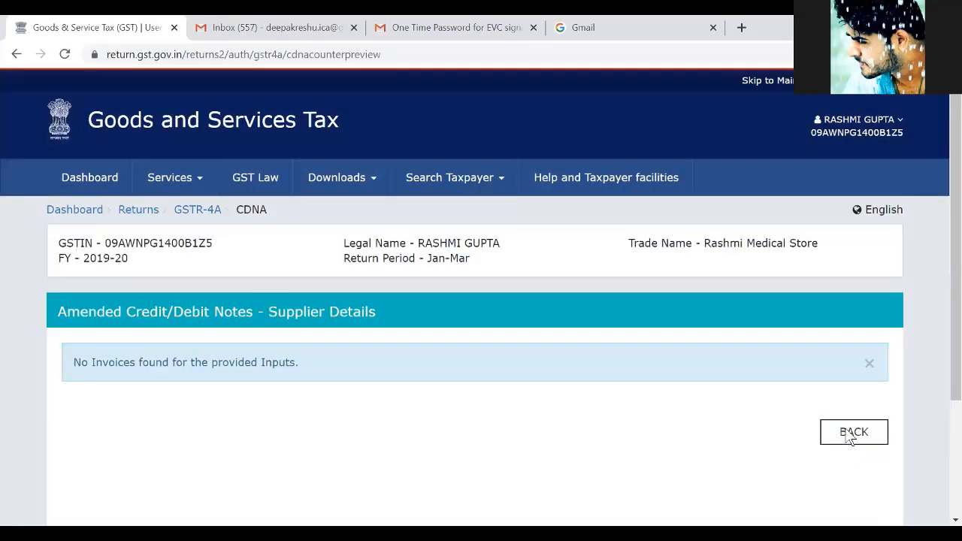
pyautogui.click(851, 435)
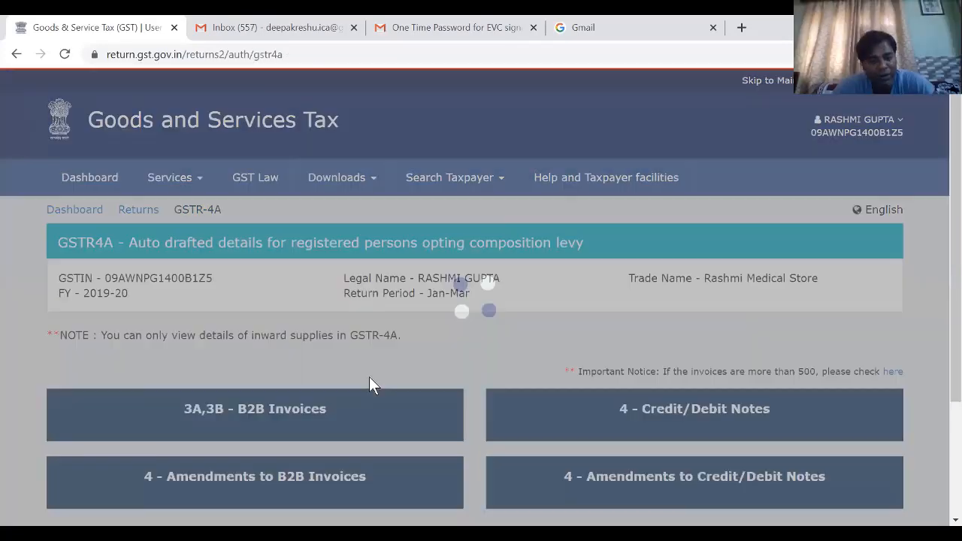
# - Reopen 3A,3B - B2B Invoices from GSTR4A and examine the first page of suppliers
pyautogui.click(279, 404)
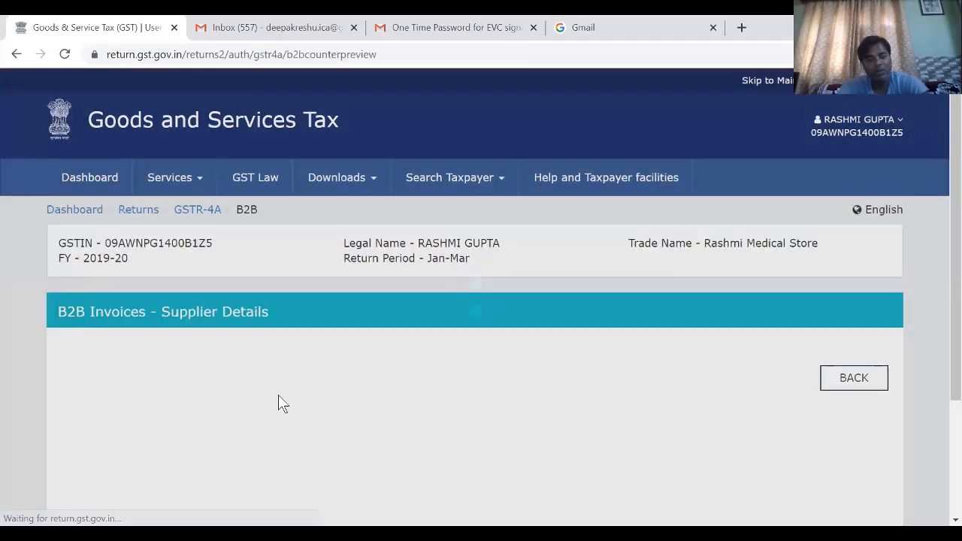
pyautogui.scroll(-2, 279, 394)
pyautogui.scroll(-2, 279, 398)
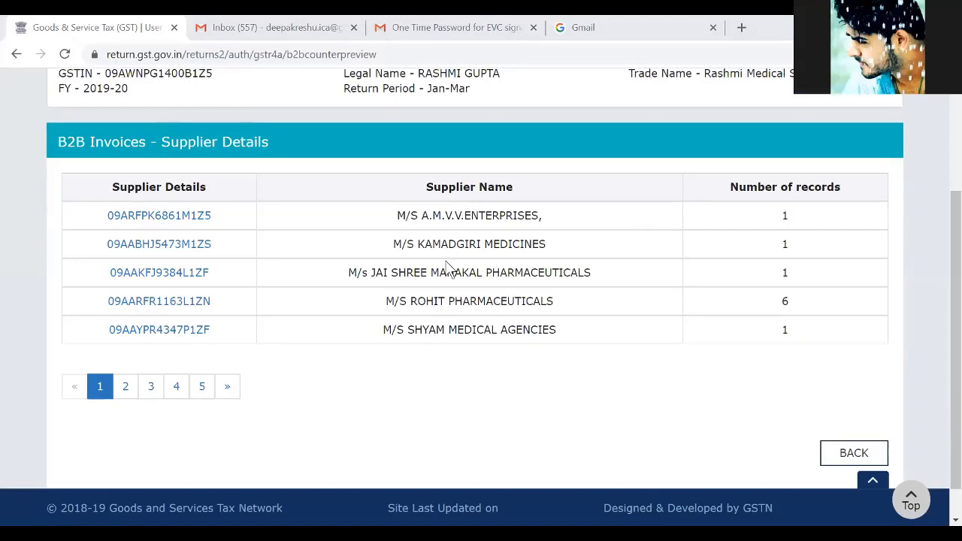
pyautogui.click(188, 239)
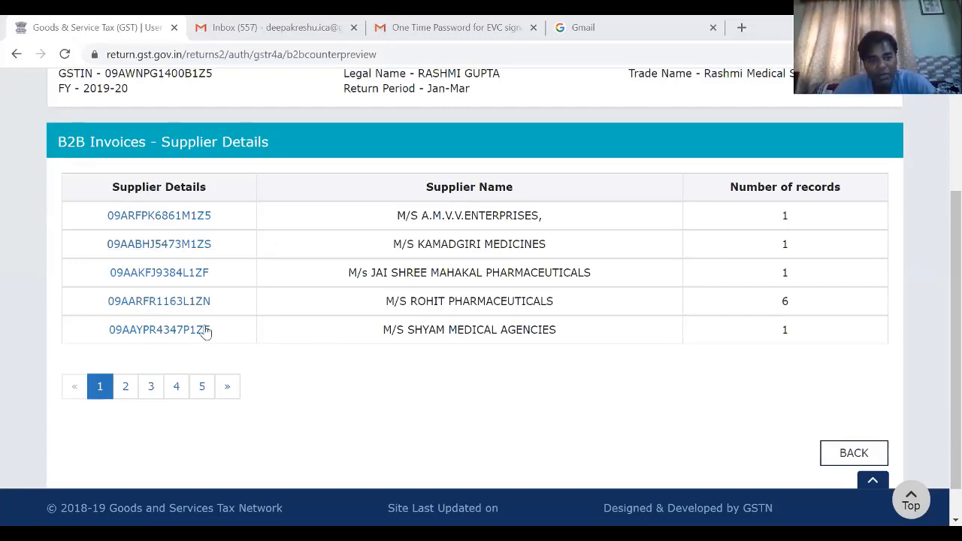
# - Look through B2B supplier pages 2 to 5 of the GSTR4A list and return to page 1
pyautogui.click(131, 392)
pyautogui.click(152, 394)
pyautogui.click(176, 395)
pyautogui.click(197, 394)
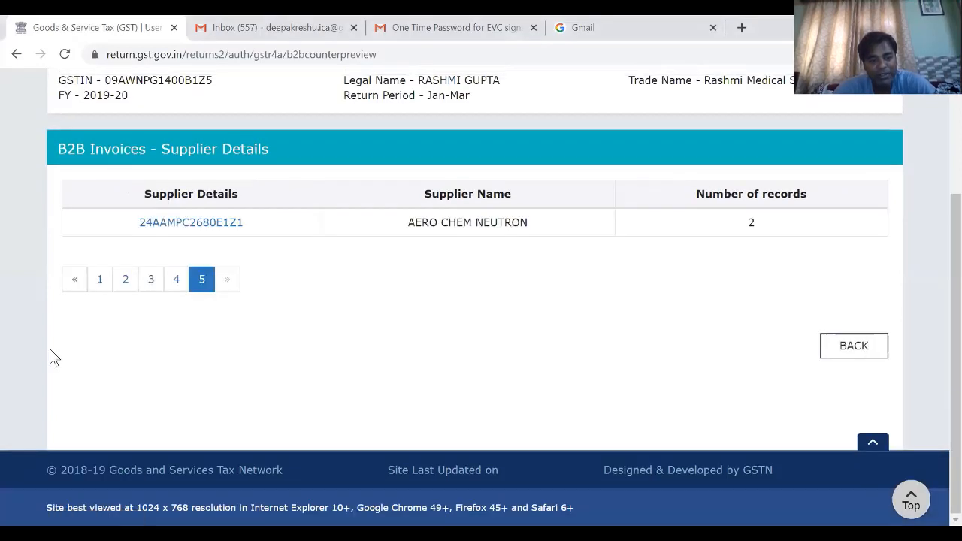
pyautogui.click(100, 284)
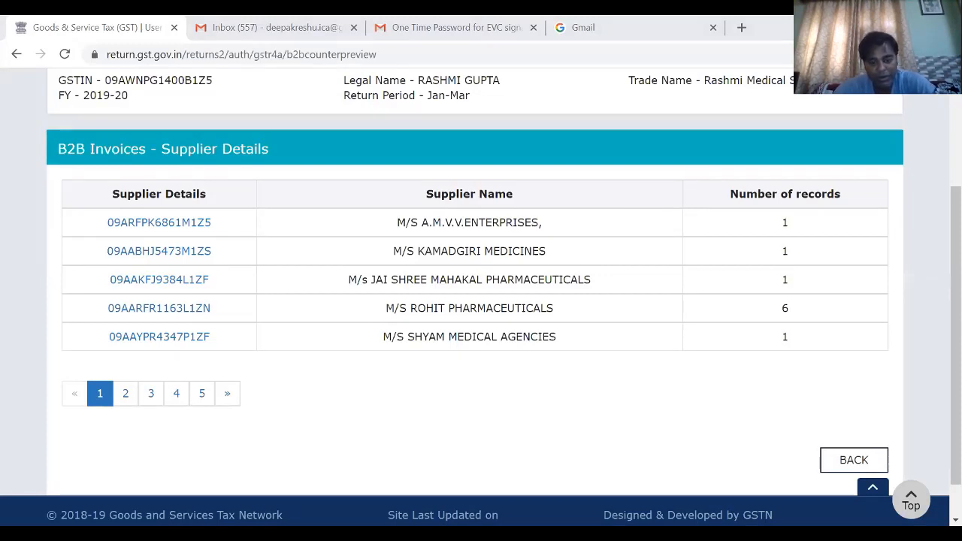
# - Switch to the Book1 workbook in Excel and enter the month headers Feb in C1 and March in D1
pyautogui.hotkey('alt', 'Tab')
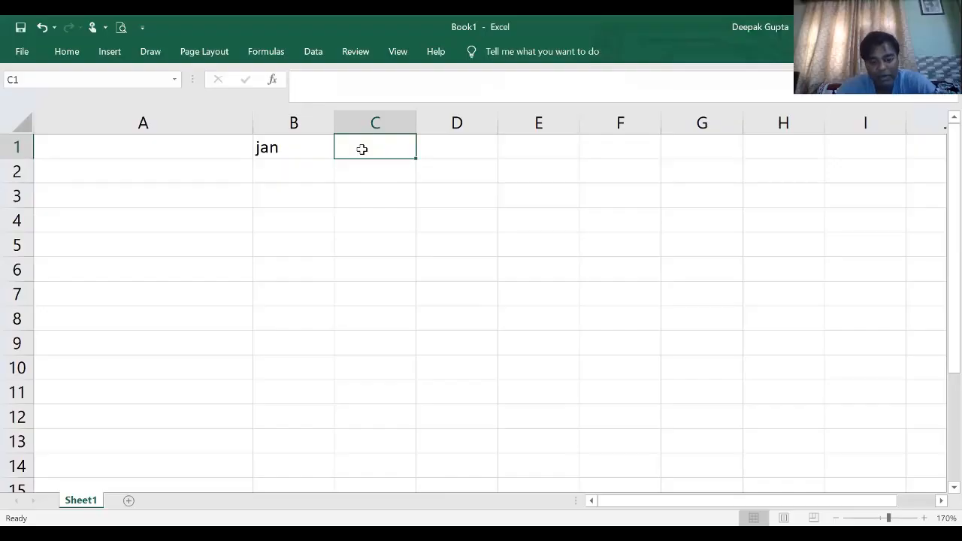
pyautogui.write('Feb')
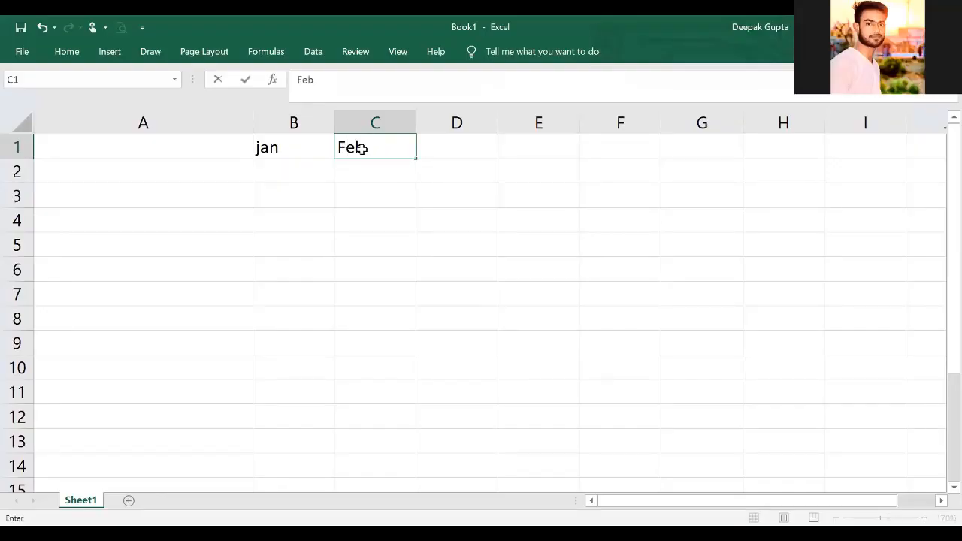
pyautogui.press('Return')
pyautogui.press('Up')
pyautogui.press('Right')
pyautogui.write('March')
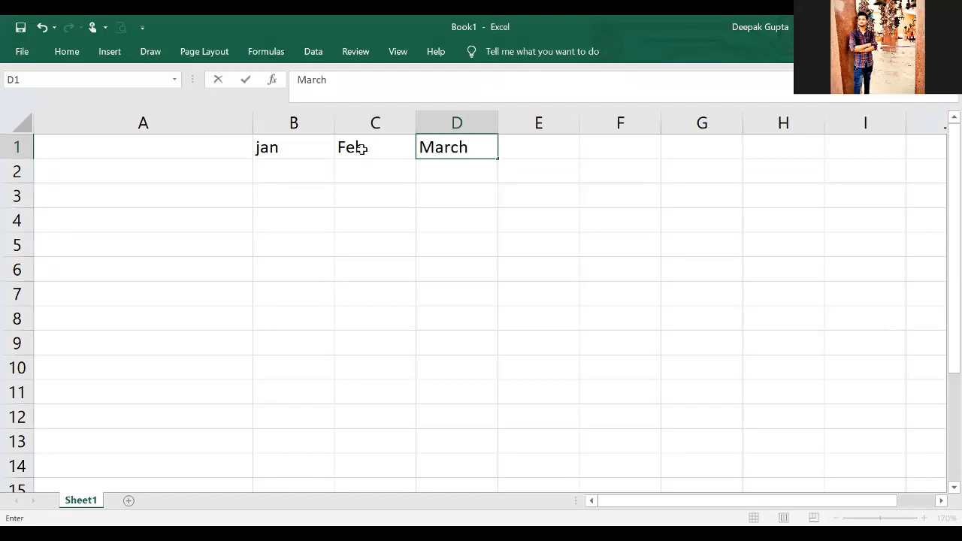
pyautogui.press('Return')
pyautogui.press('Up')
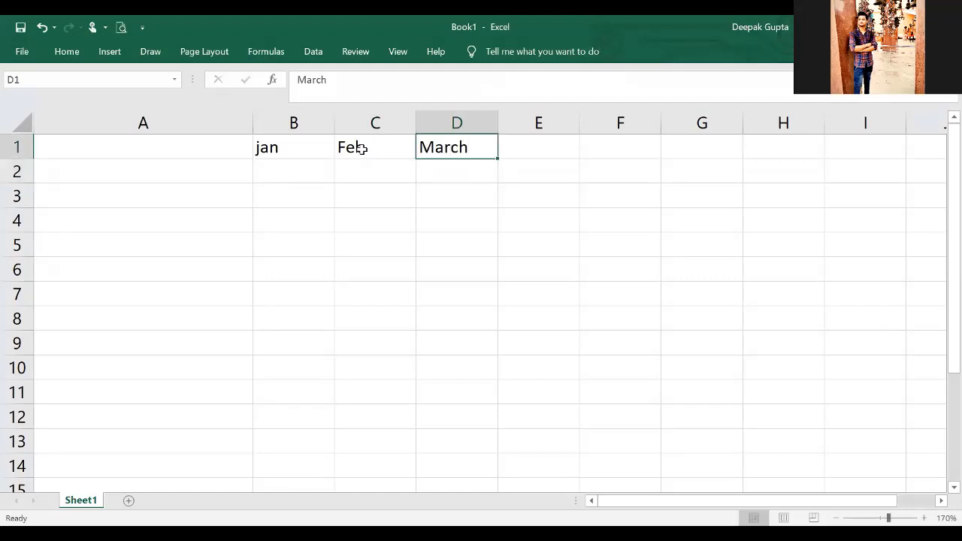
# - Enter the column header Party GSTIN in cell A1
pyautogui.press('Left')
pyautogui.press('Left')
pyautogui.press('Left')
pyautogui.press('Down')
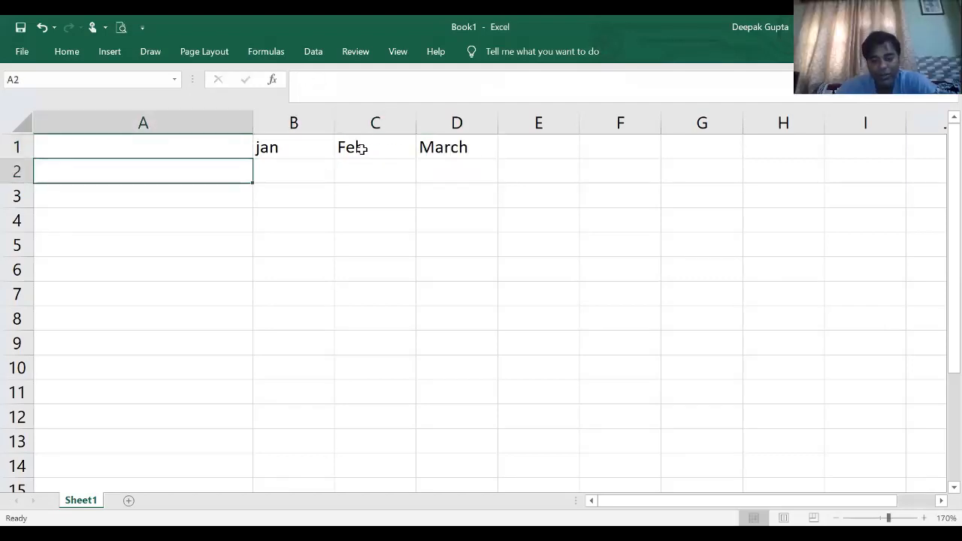
pyautogui.press('Up')
pyautogui.write('Party')
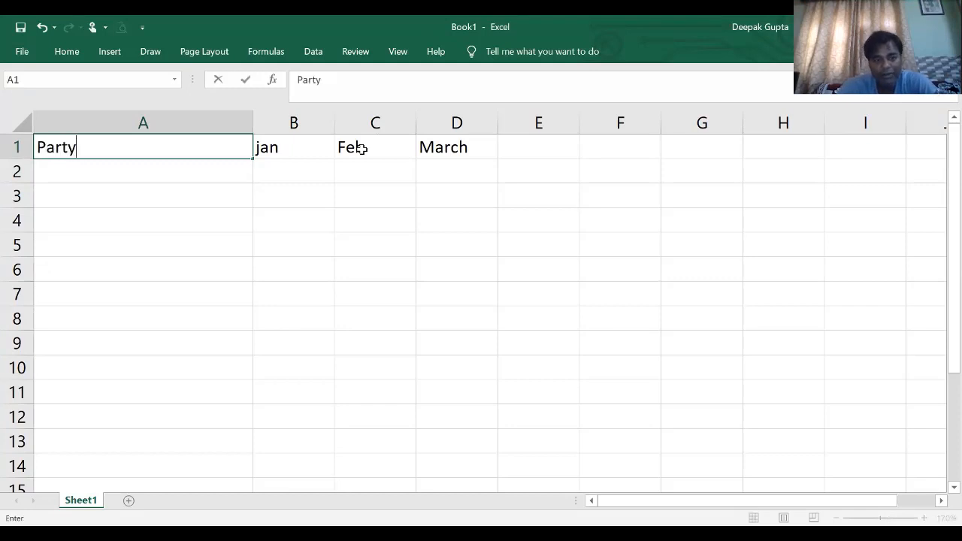
pyautogui.press('Return')
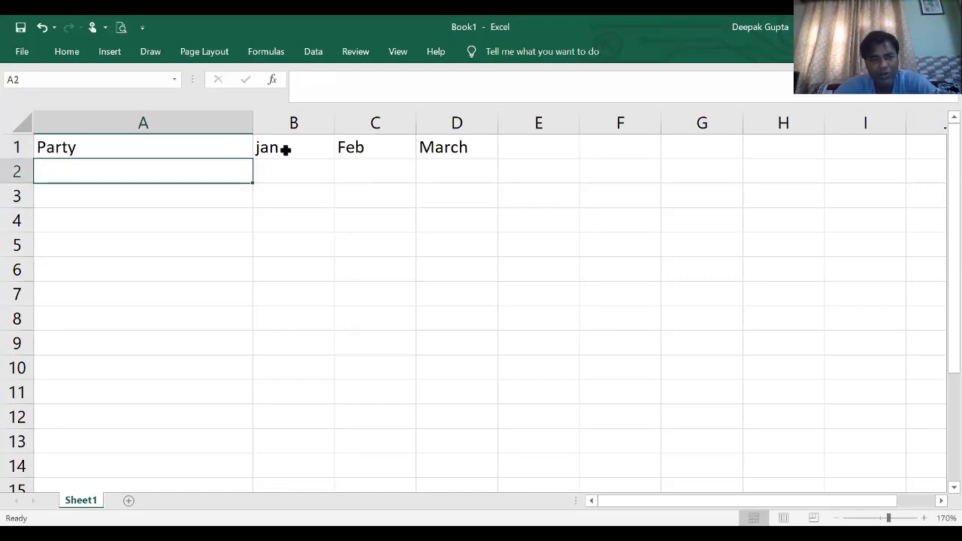
pyautogui.doubleClick(181, 151)
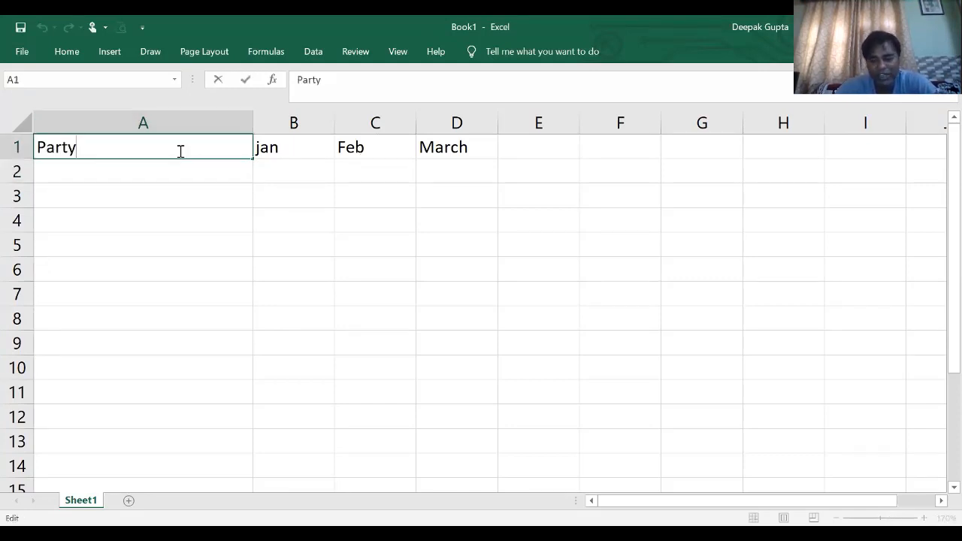
pyautogui.write('GSTIN')
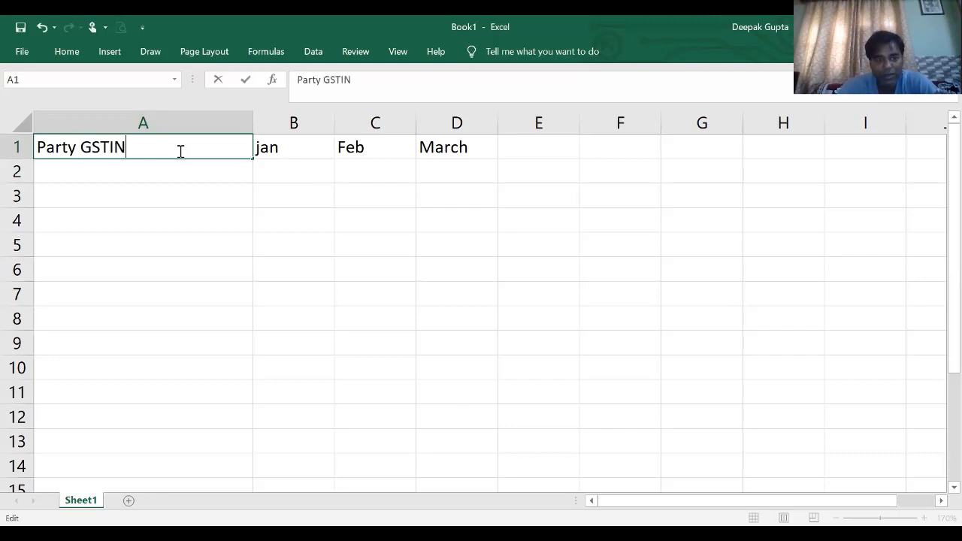
pyautogui.press('Return')
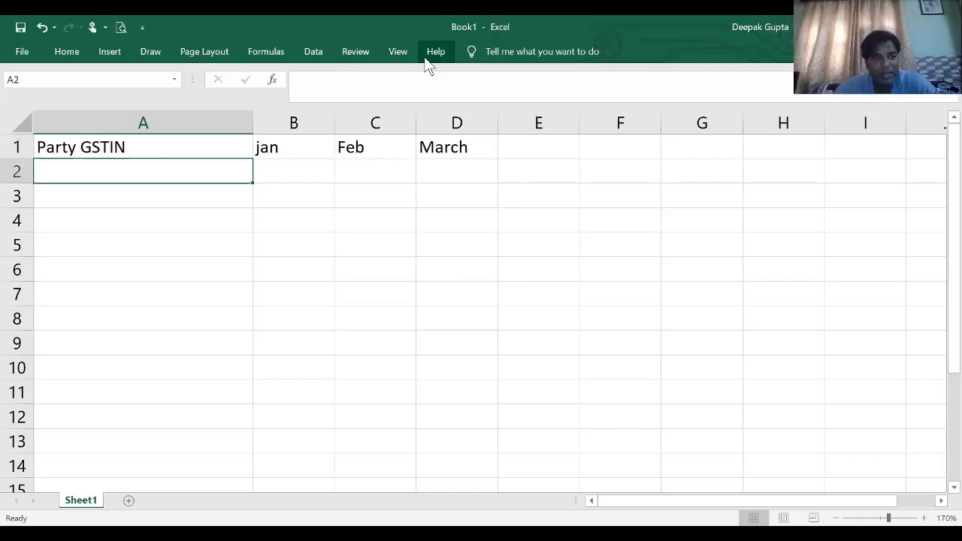
# - Copy the GSTINs of M/S A.M.V.V.ENTERPRISES and M/S KAMADGIRI MEDICINES from the GST portal into Excel cells A2 and A3
pyautogui.hotkey('alt', 'Tab')
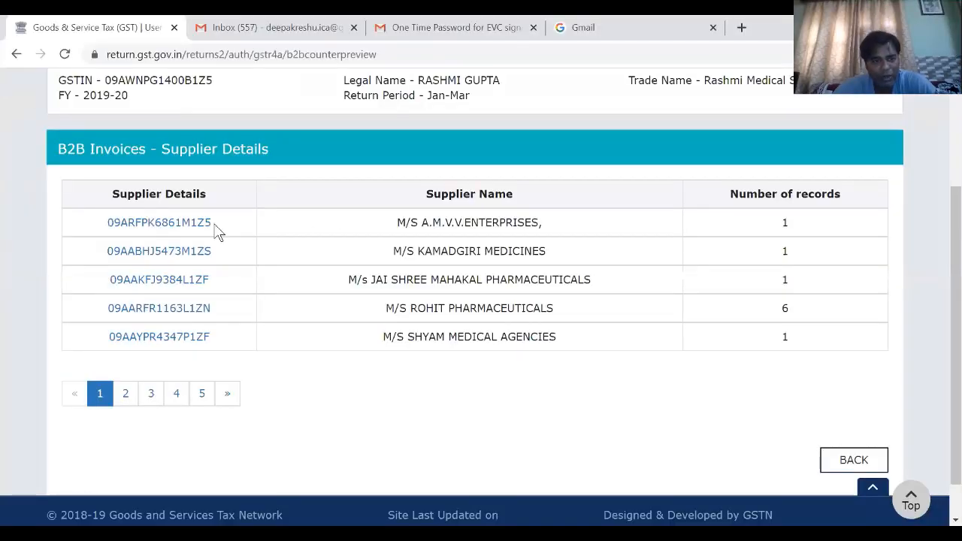
pyautogui.moveTo(215, 225); pyautogui.dragTo(105, 239)
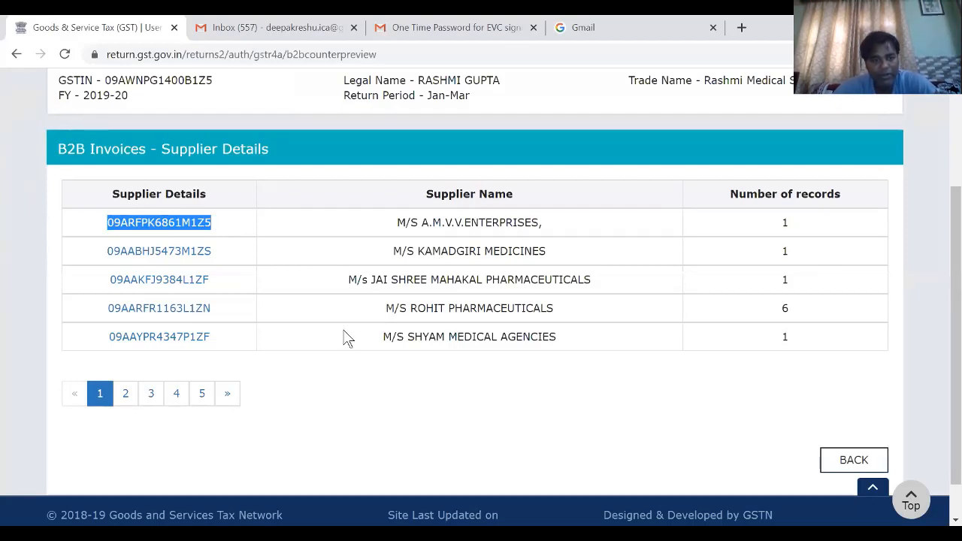
pyautogui.hotkey('alt', 'Tab')
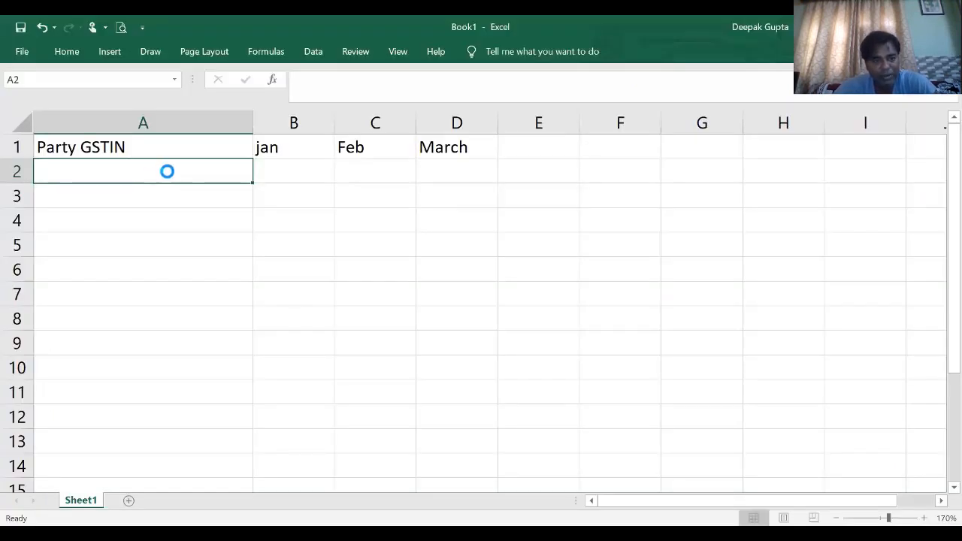
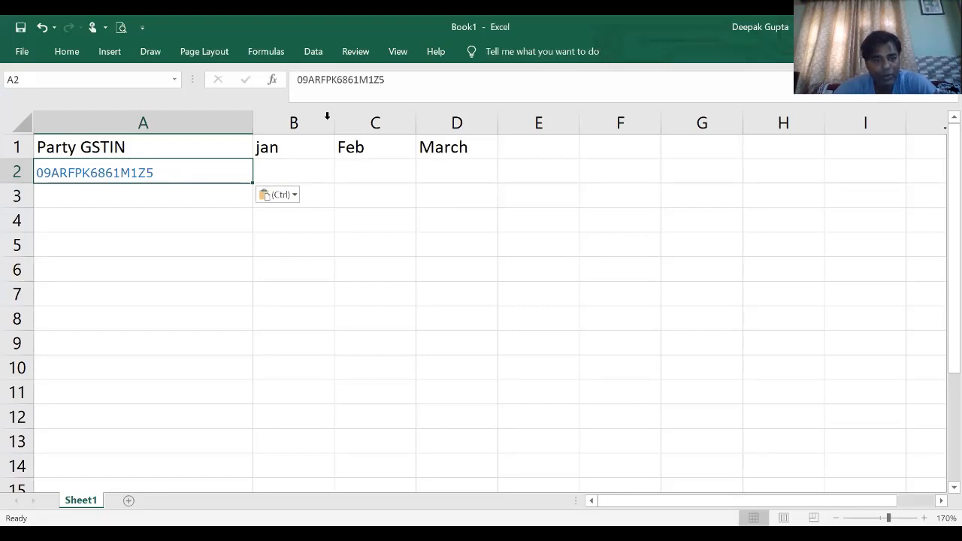
pyautogui.hotkey('alt', 'Tab')
pyautogui.moveTo(213, 251); pyautogui.dragTo(107, 271)
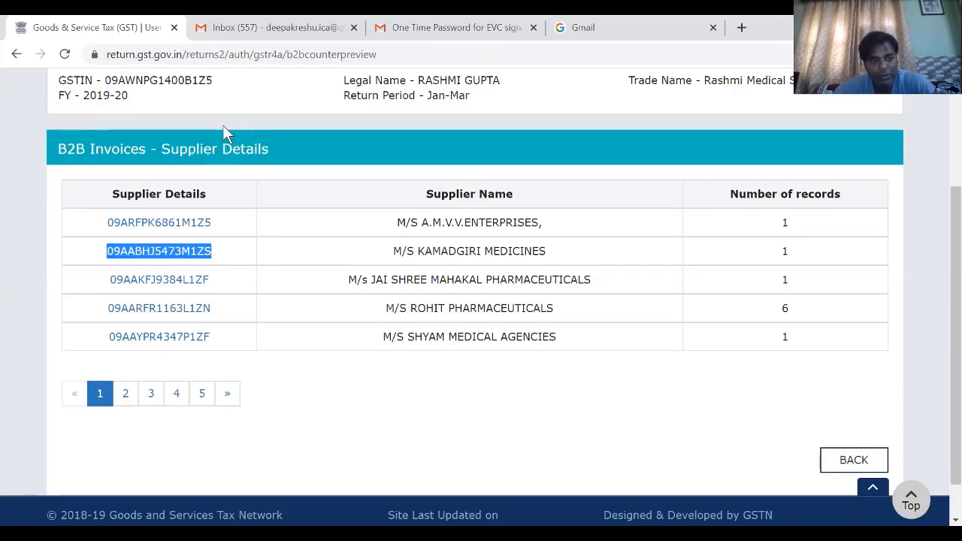
pyautogui.hotkey('alt', 'Tab')
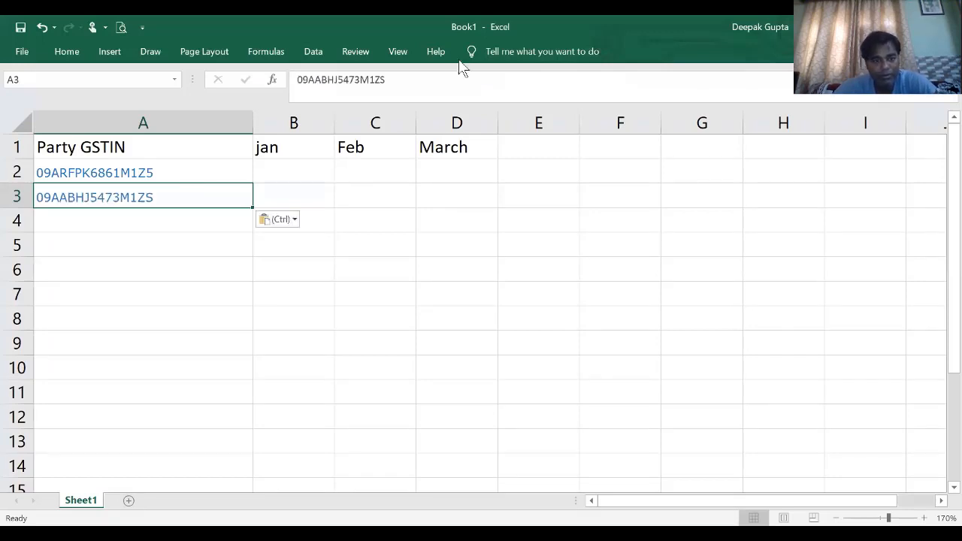
# - Copy the GSTINs of JAI SHREE MAHAKAL PHARMACEUTICALS and ROHIT PHARMACEUTICALS from the portal's supplier list into A4 and A5 of the workbook
pyautogui.hotkey('alt', 'Tab')
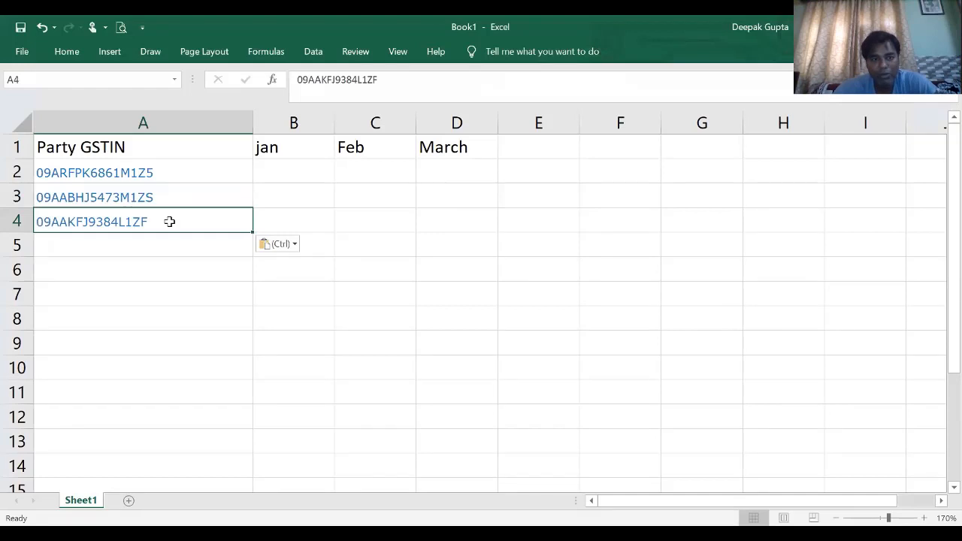
pyautogui.hotkey('alt', 'Tab')
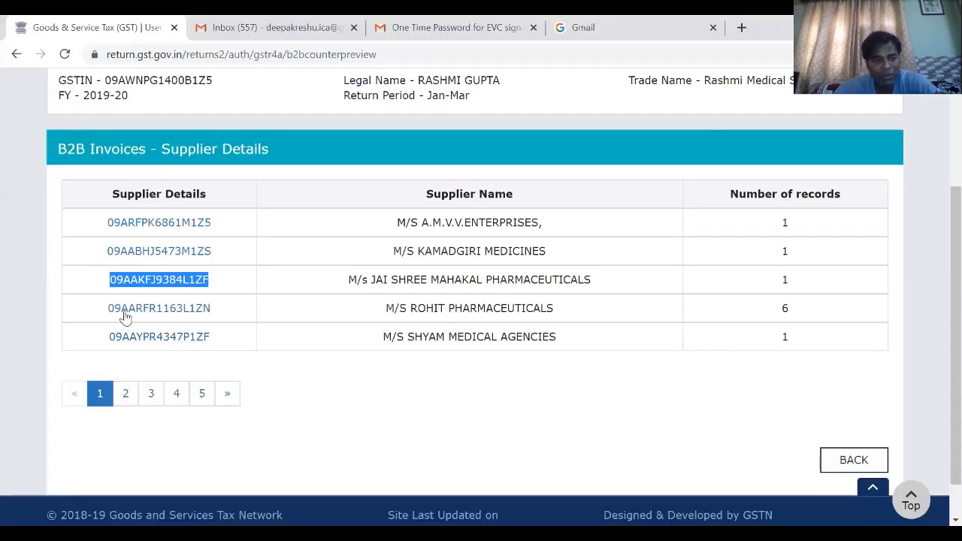
pyautogui.doubleClick(125, 310)
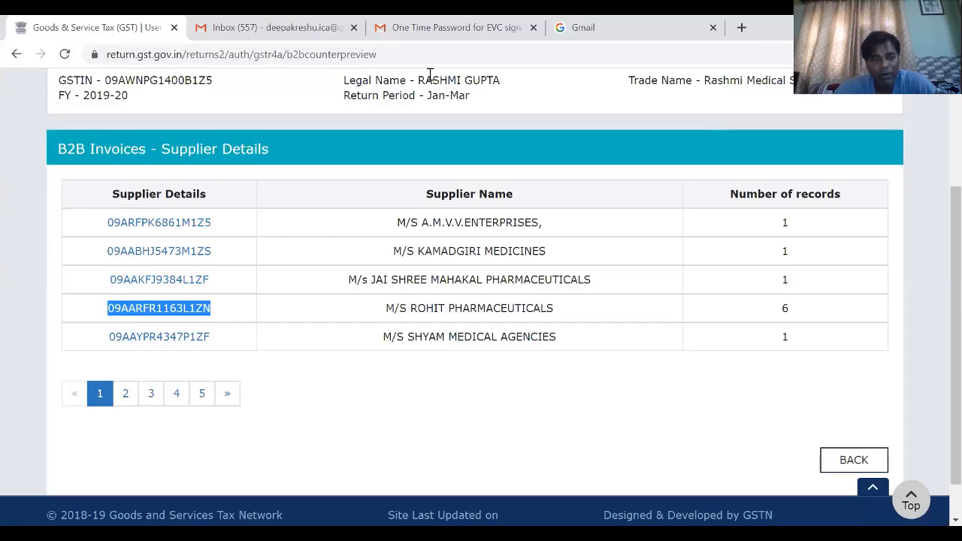
pyautogui.hotkey('ctrl', 'c')
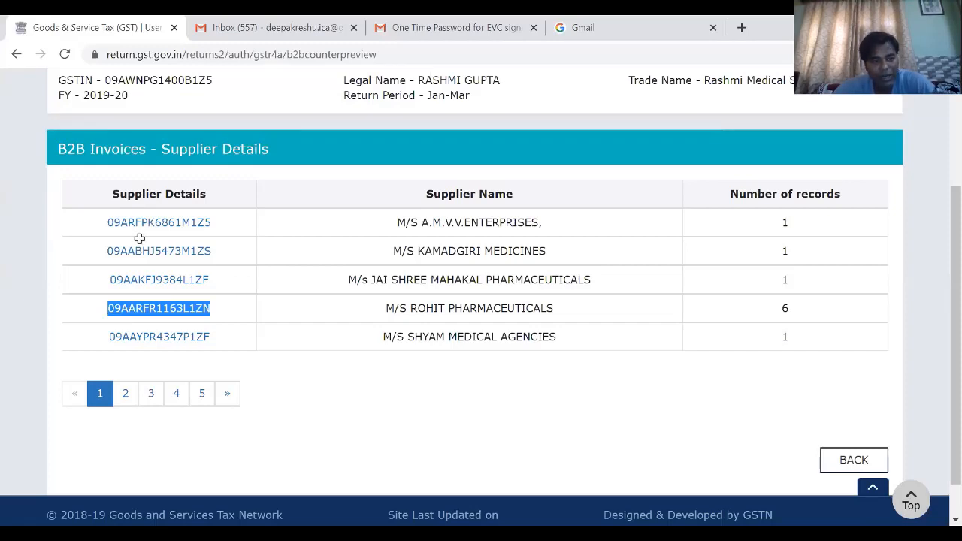
pyautogui.hotkey('alt', 'Tab')
pyautogui.hotkey('ctrl', 'v')
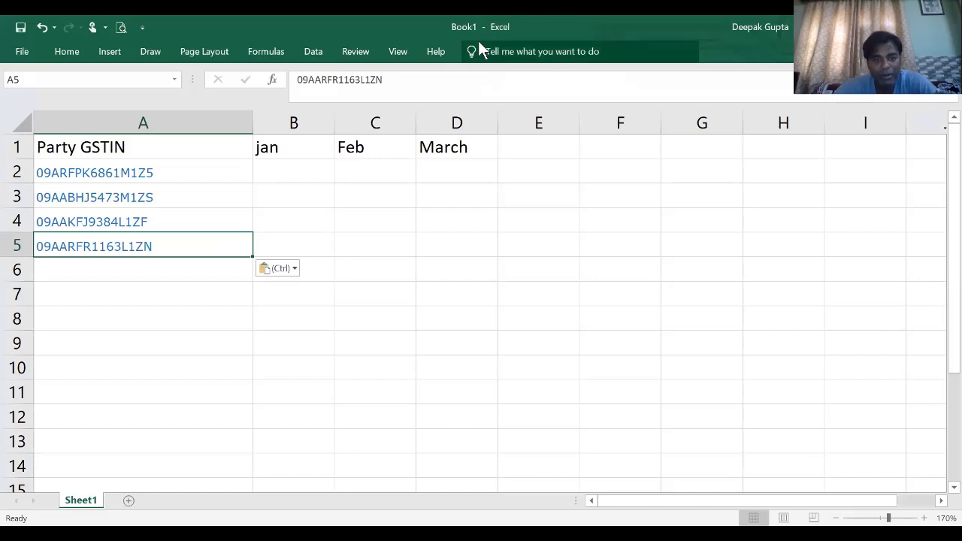
# - Copy the GSTIN of M/S SHYAM MEDICAL AGENCIES from the portal's supplier list into cell A6 of the workbook
pyautogui.hotkey('alt', 'Tab')
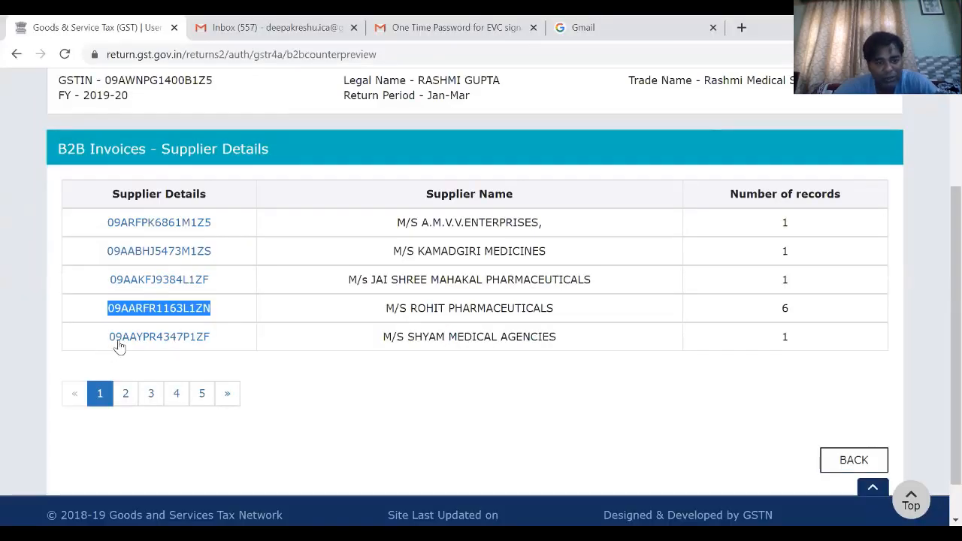
pyautogui.moveTo(116, 342); pyautogui.dragTo(215, 343)
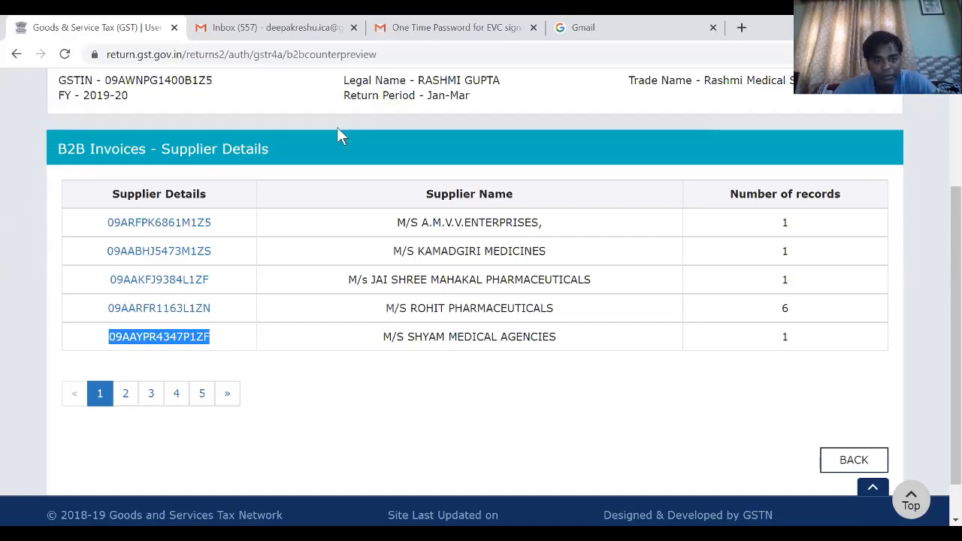
pyautogui.hotkey('alt', 'Tab')
pyautogui.click(216, 273)
pyautogui.hotkey('ctrl', 'v')
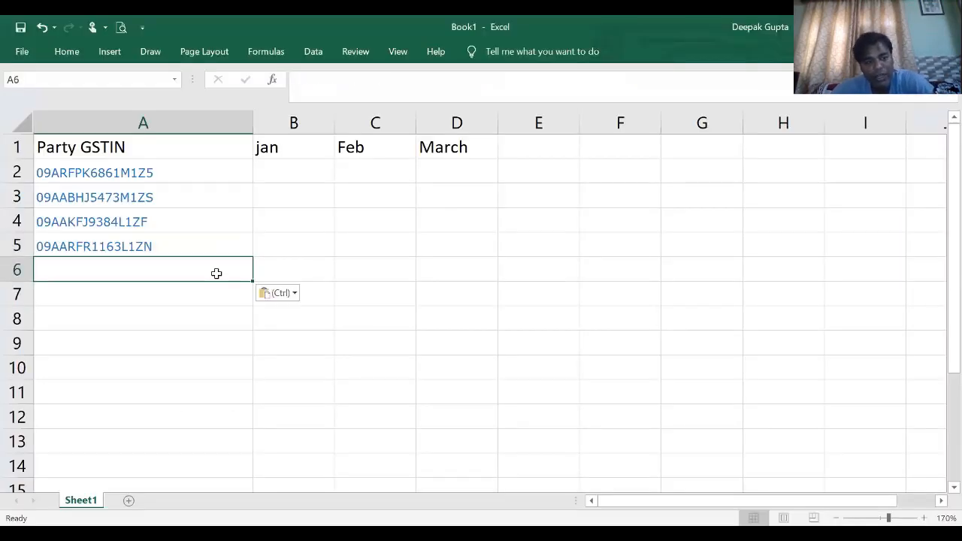
# - Select cell B2 in the workbook, and view the total invoice value in M/S A.M.V.V.ENTERPRISES' B2B invoice summary on the GST portal
pyautogui.click(350, 212)
pyautogui.click(281, 163)
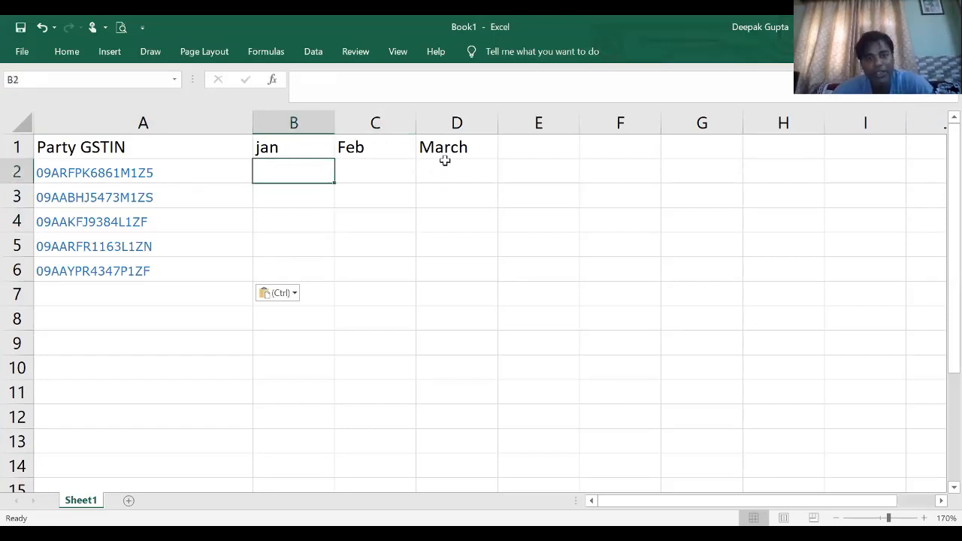
pyautogui.hotkey('alt', 'Tab')
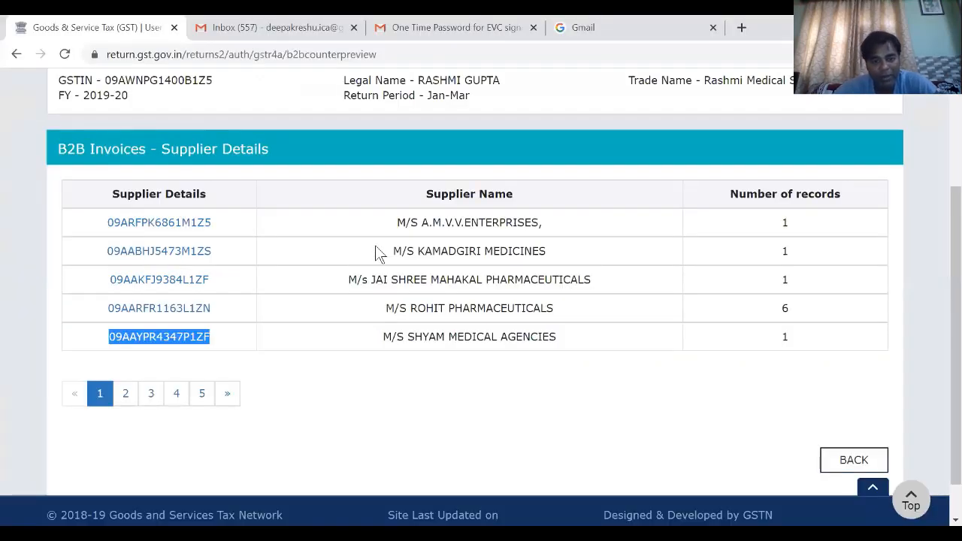
pyautogui.click(145, 224)
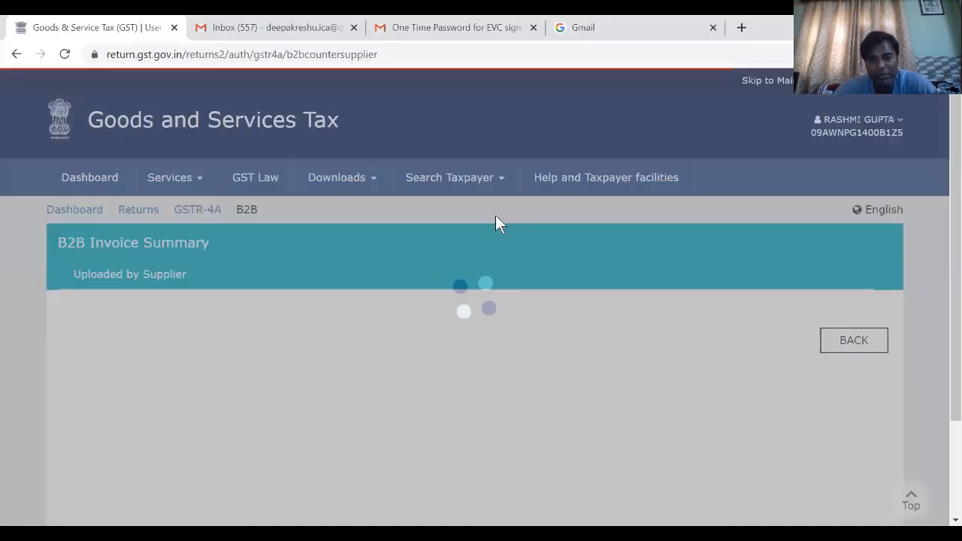
pyautogui.scroll(-1, 238, 322)
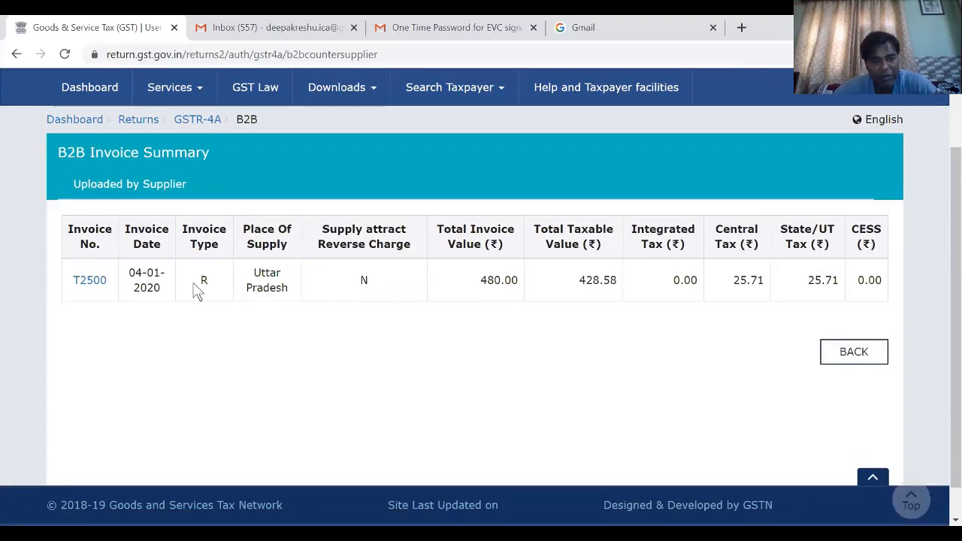
pyautogui.scroll(-1, 195, 293)
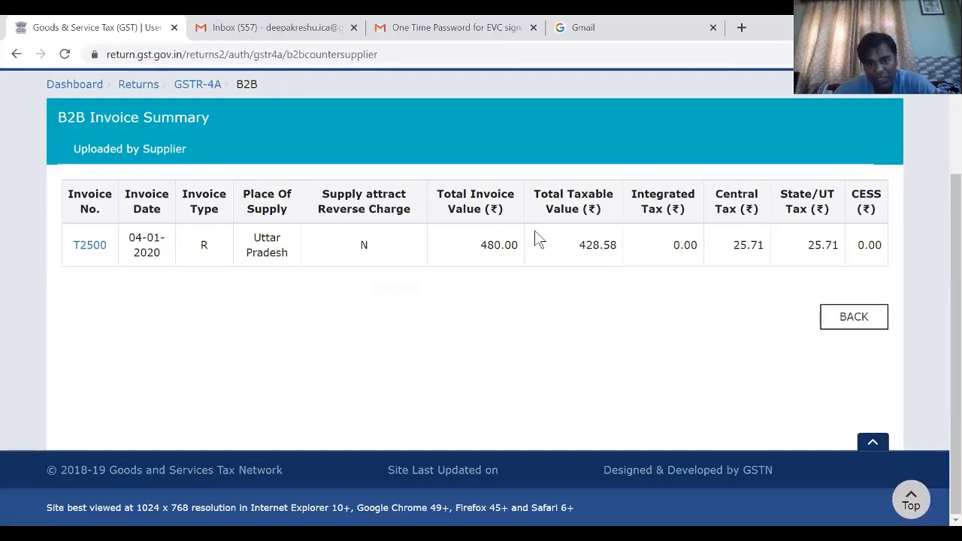
pyautogui.moveTo(480, 247); pyautogui.dragTo(541, 237)
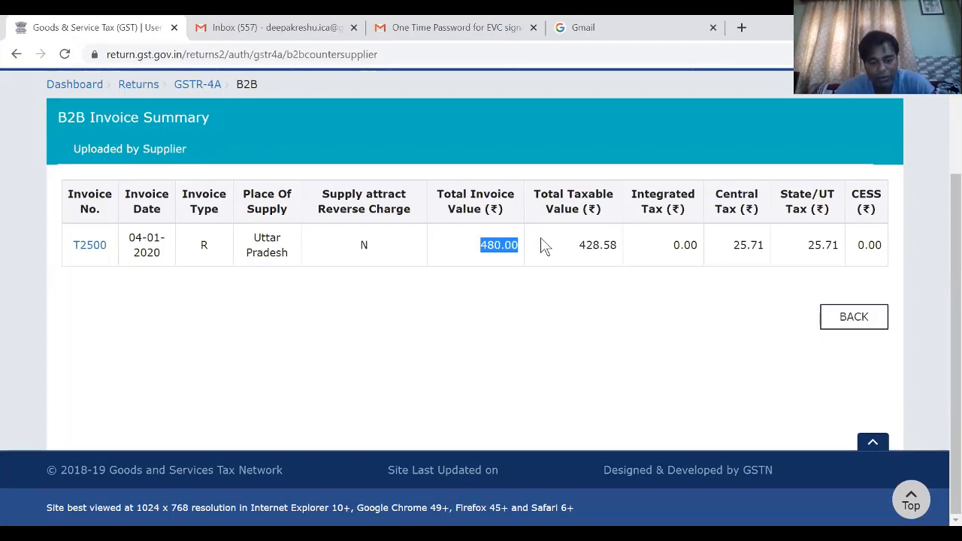
# - Switch back to Excel, enter 480 in B2 as the first supplier's jan amount, and select B3
pyautogui.hotkey('alt', 'Tab')
pyautogui.write('480')
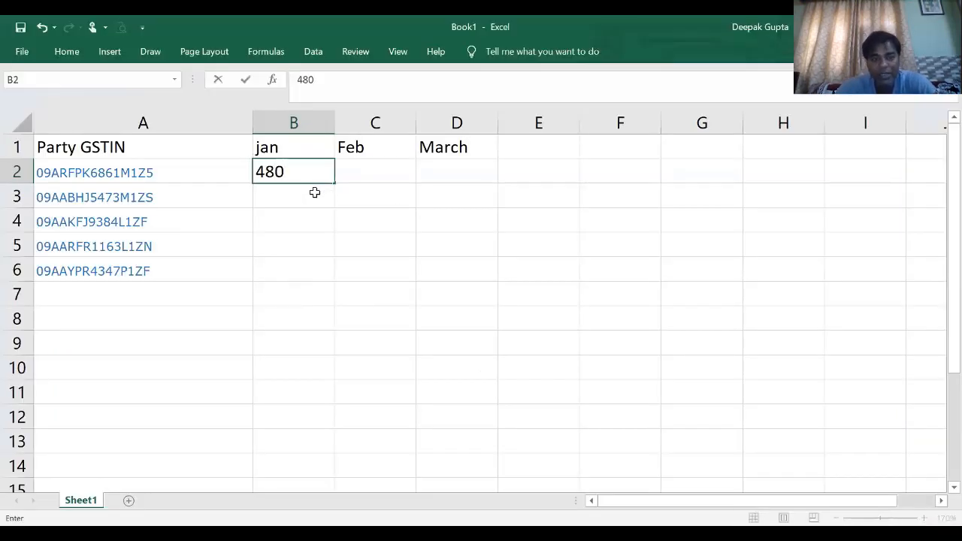
pyautogui.press('Return')
pyautogui.press('Up')
pyautogui.press('Right')
pyautogui.press('Right')
pyautogui.press('Down')
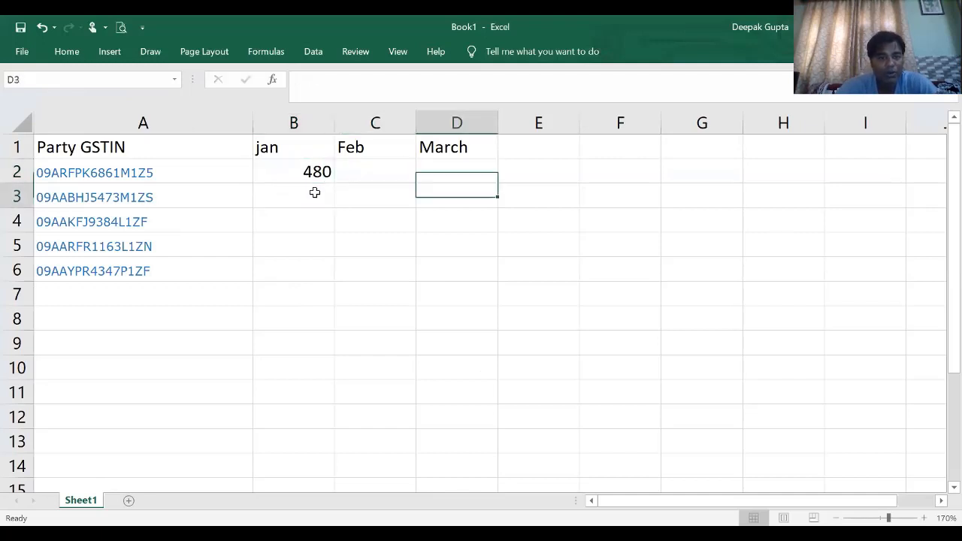
pyautogui.press('Left')
pyautogui.press('Left')
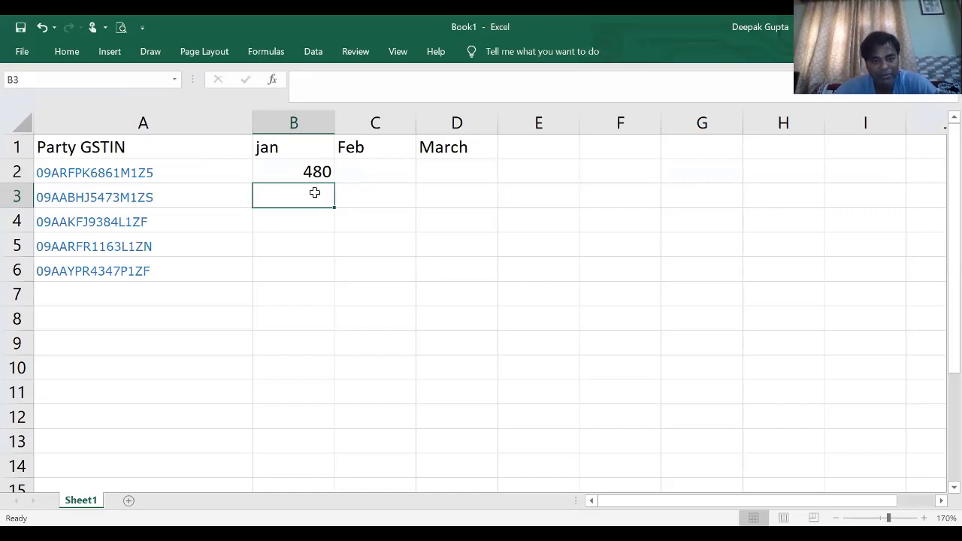
# - Switch to the GST portal, view the total invoice value in M/S KAMADGIRI MEDICINES' B2B invoice summary, and return to the supplier list
pyautogui.hotkey('alt', 'Tab')
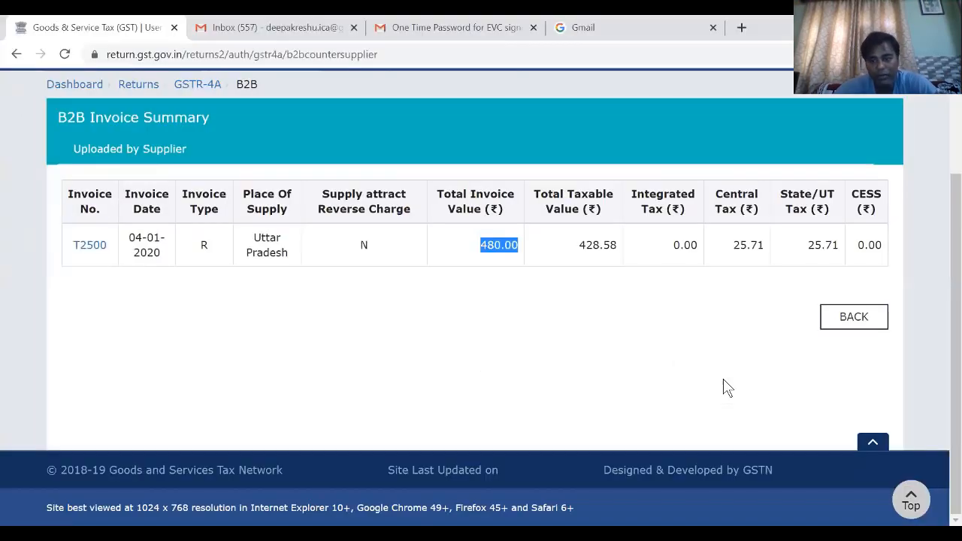
pyautogui.click(834, 316)
pyautogui.scroll(-2, 399, 323)
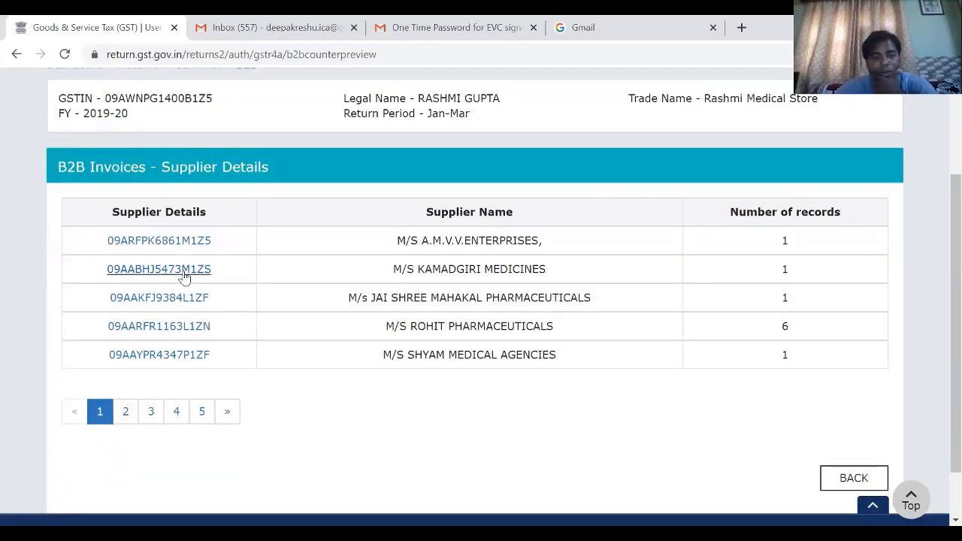
pyautogui.click(184, 273)
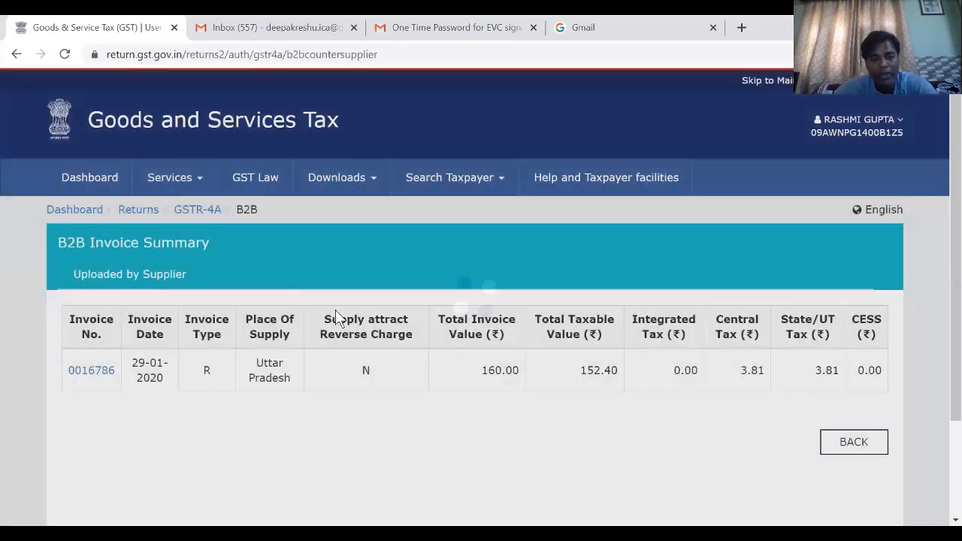
pyautogui.scroll(-2, 342, 316)
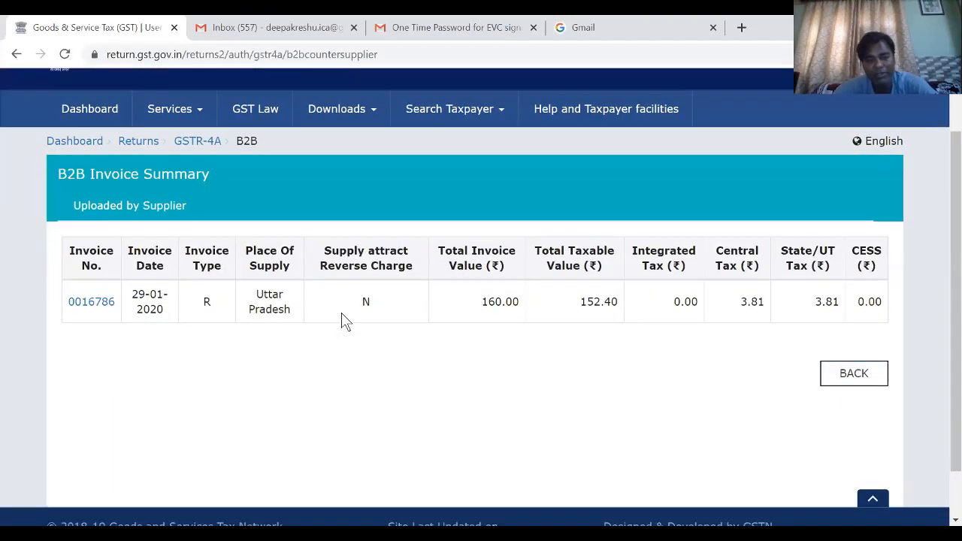
pyautogui.scroll(-1, 311, 294)
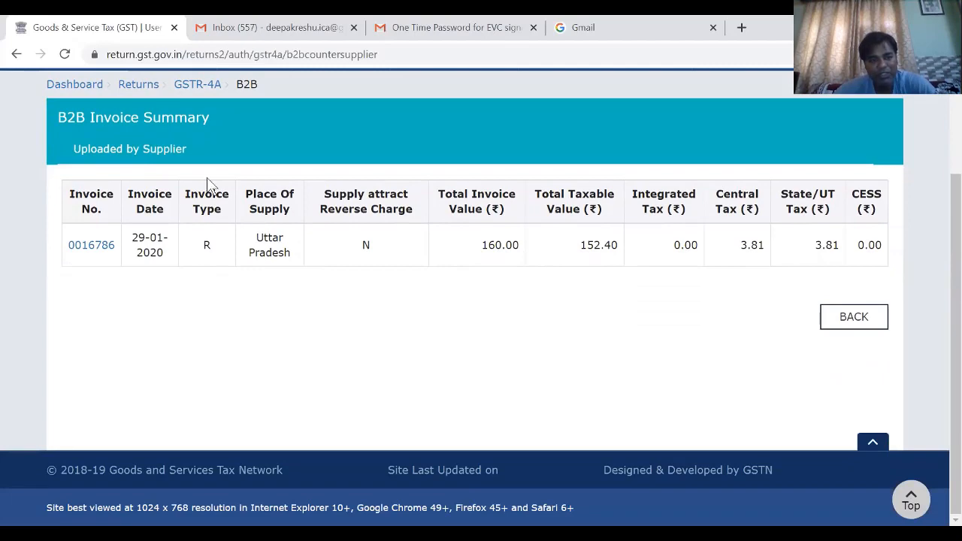
pyautogui.click(854, 318)
pyautogui.scroll(-2, 517, 208)
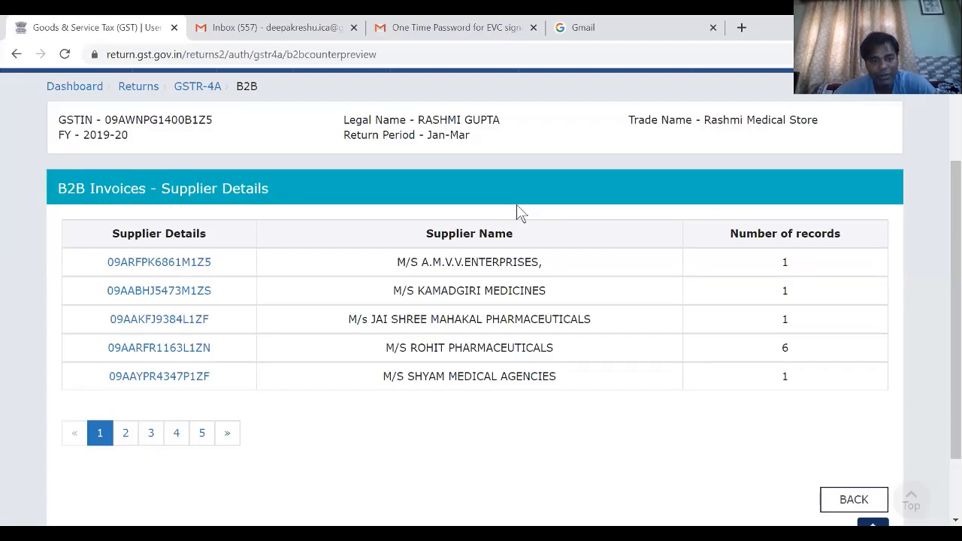
# - Switch back to Excel and enter 160 in B3 as the second supplier's jan amount
pyautogui.hotkey('alt', 'Tab')
pyautogui.write('1')
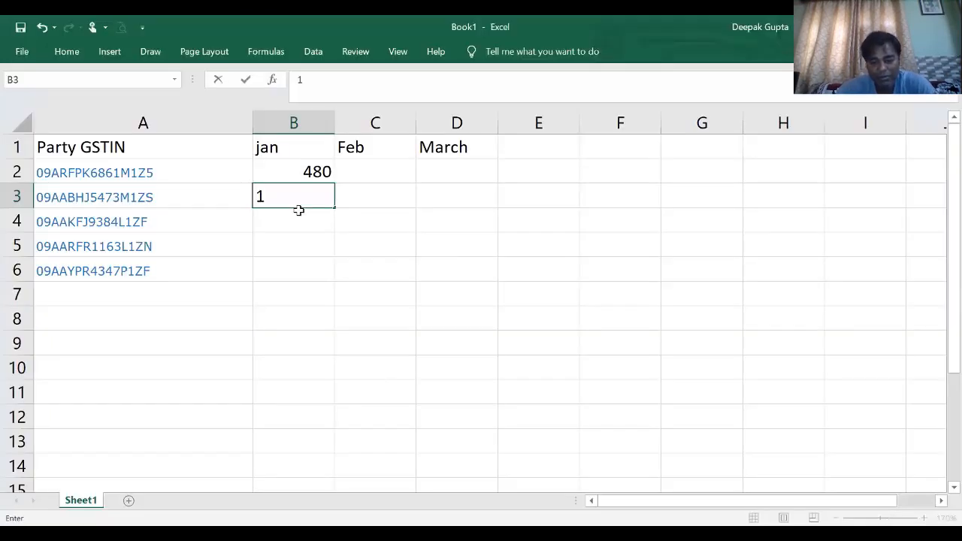
pyautogui.write('60')
pyautogui.press('Return')
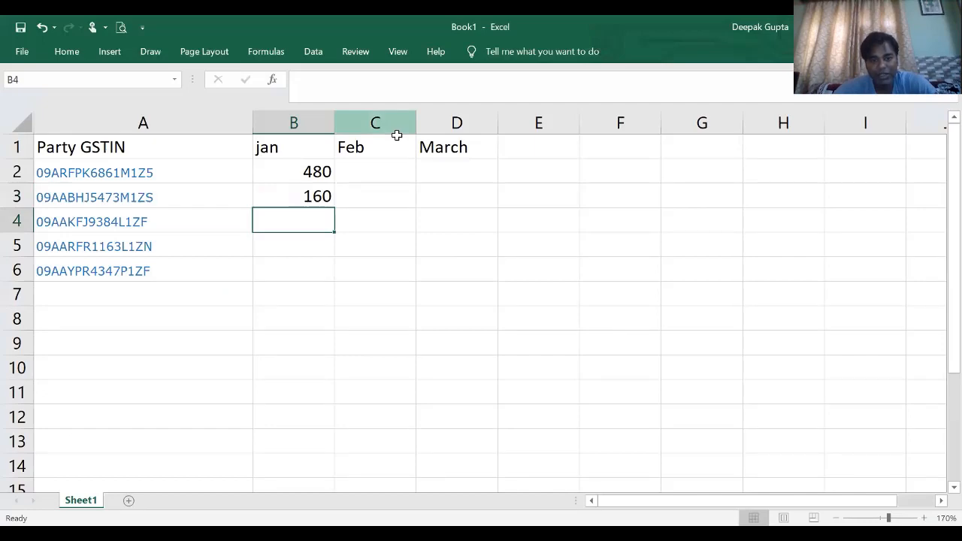
# - Switch to the GST portal and view the B2B invoice summary of M/s JAI SHREE MAHAKAL PHARMACEUTICALS from the GSTR4A supplier list
pyautogui.hotkey('alt', 'Tab')
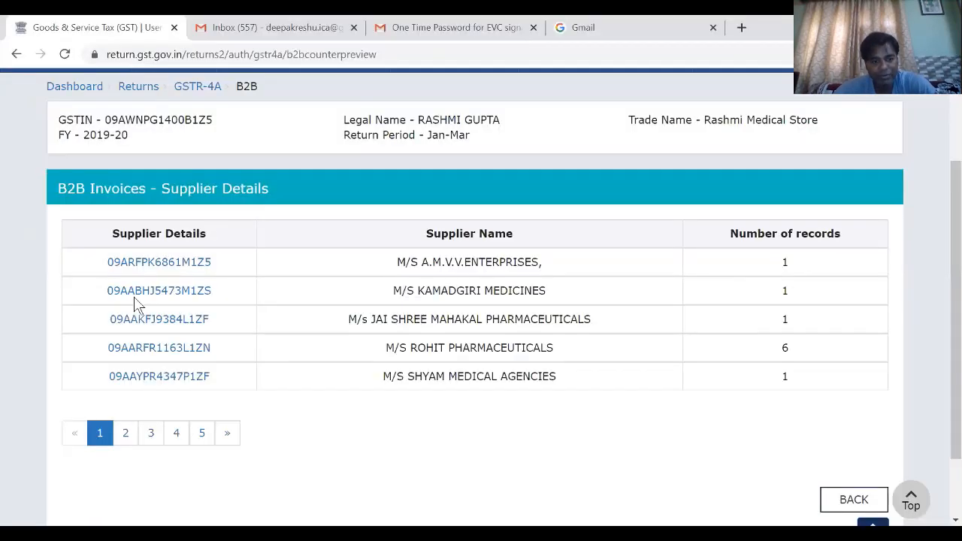
pyautogui.click(139, 297)
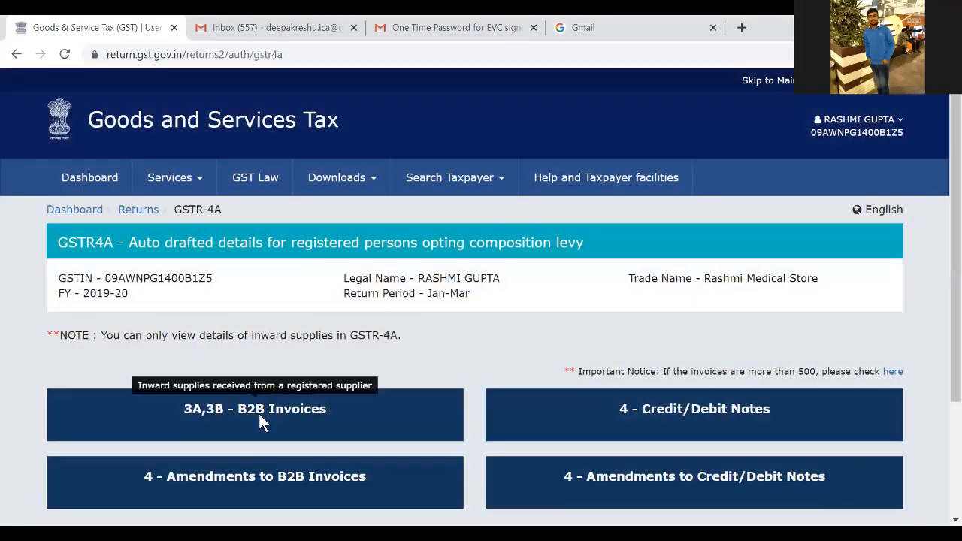
pyautogui.click(258, 412)
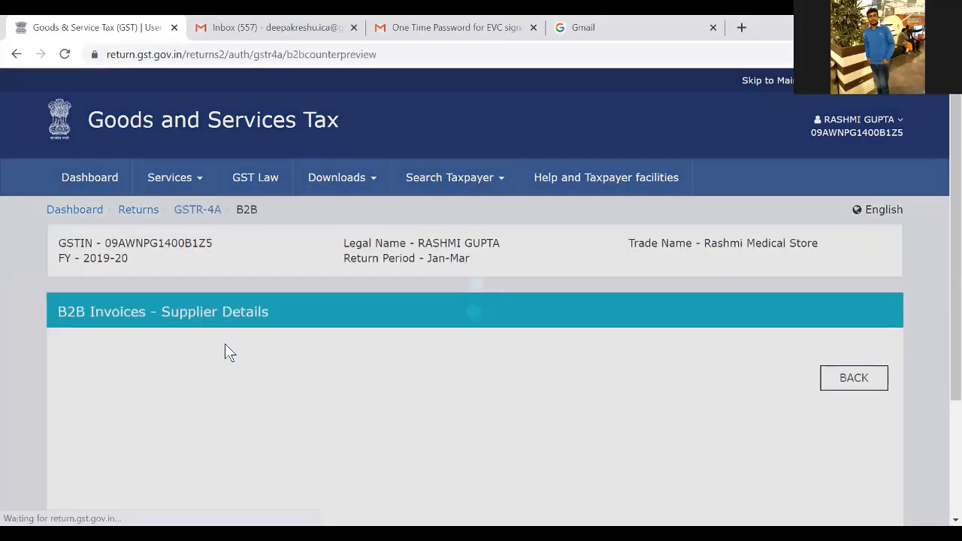
pyautogui.scroll(-3, 195, 286)
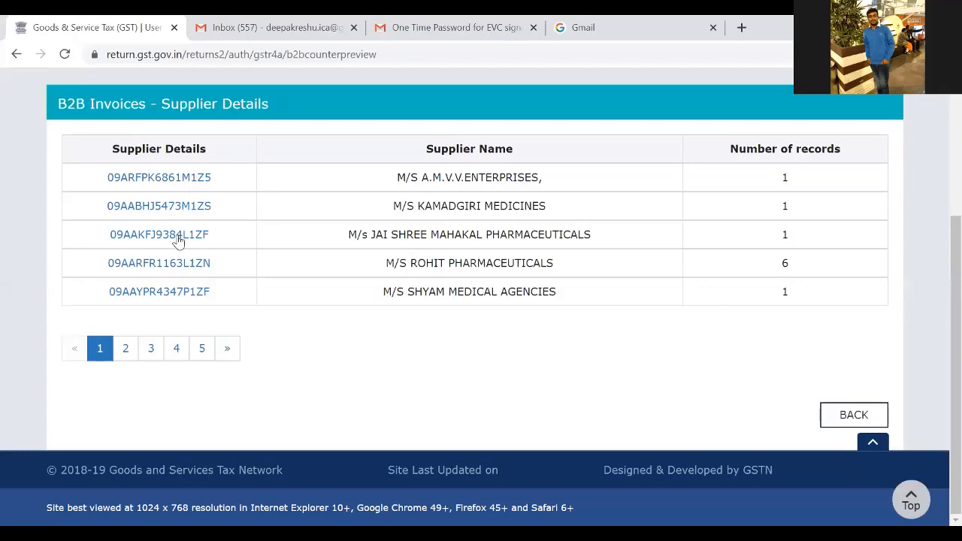
pyautogui.click(180, 236)
pyautogui.scroll(-2, 435, 293)
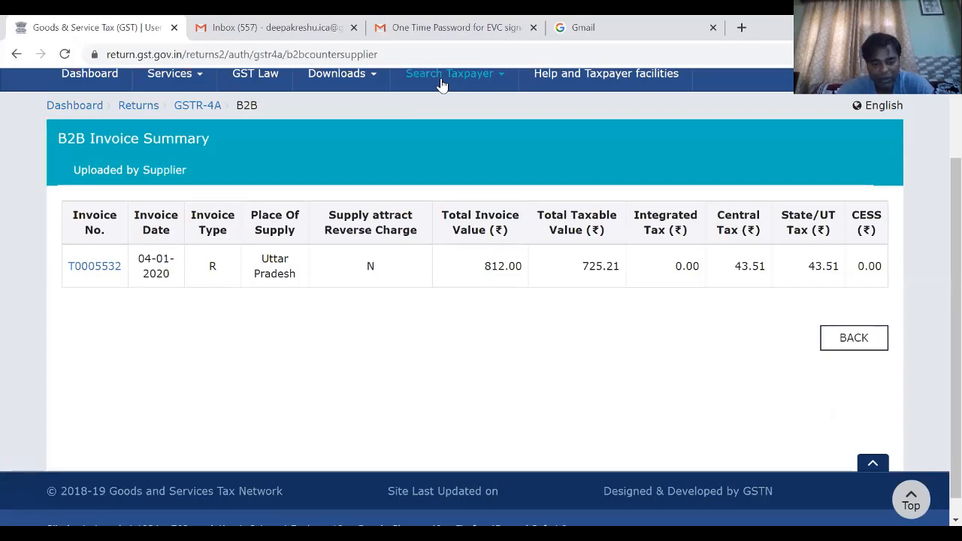
# - Switch back to Excel and enter 812 in B4 as the third supplier's jan amount
pyautogui.hotkey('alt', 'Tab')
pyautogui.write('812')
pyautogui.press('Return')
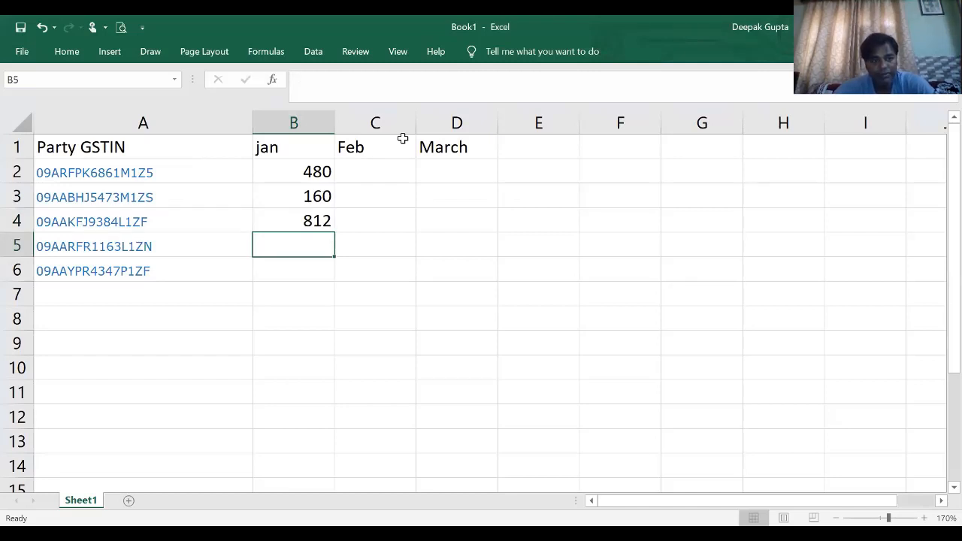
# - Return to the portal's supplier list and view all invoice values in M/S ROHIT PHARMACEUTICALS' B2B invoice summary
pyautogui.hotkey('alt', 'Tab')
pyautogui.scroll(-1, 219, 294)
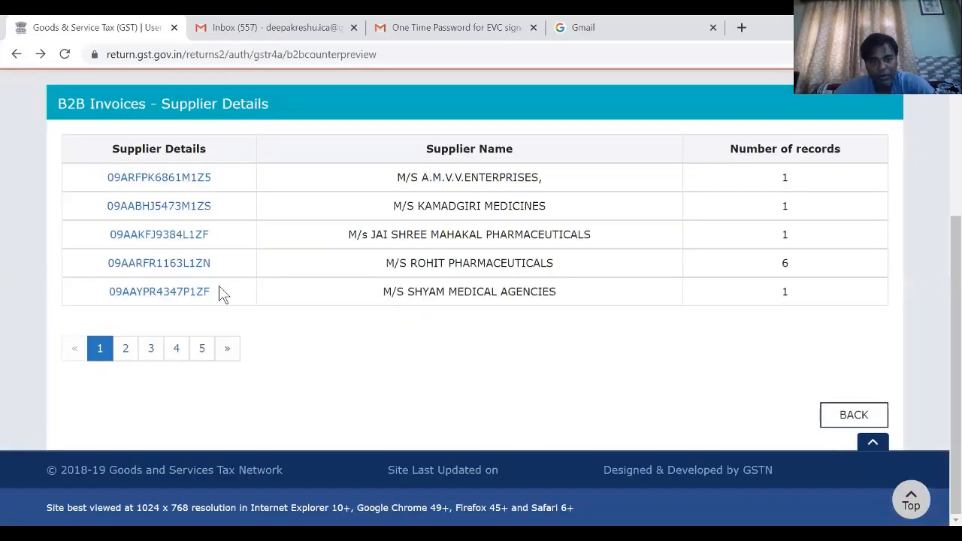
pyautogui.click(182, 265)
pyautogui.scroll(-2, 407, 364)
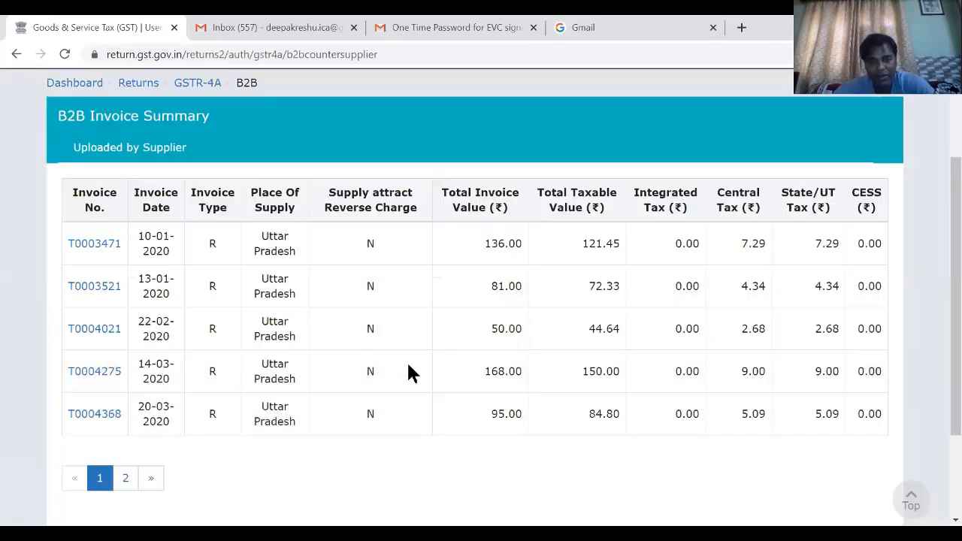
pyautogui.scroll(-1, 407, 361)
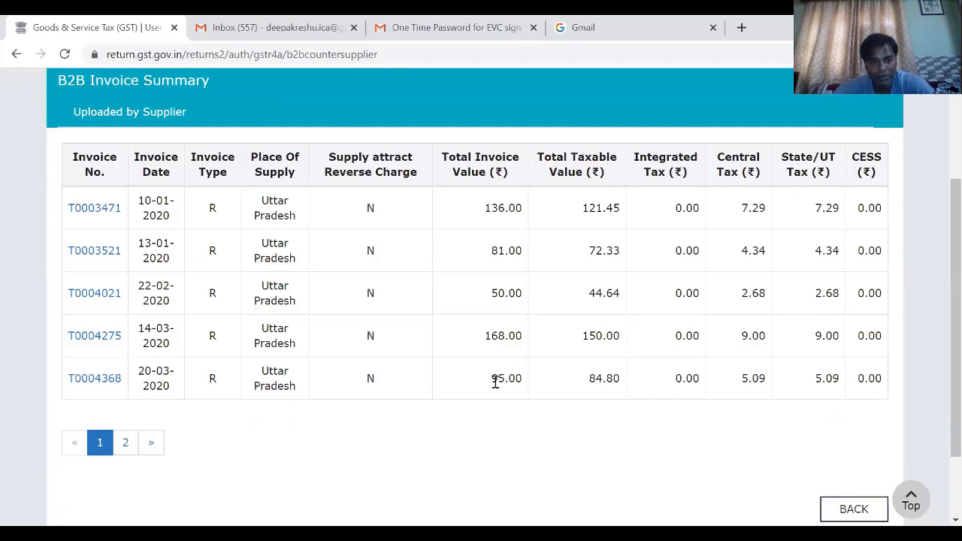
# - Switch to Excel and start a sum formula in B5 from the portal's first four invoice values, =136+81+50+168
pyautogui.hotkey('alt', 'Tab')
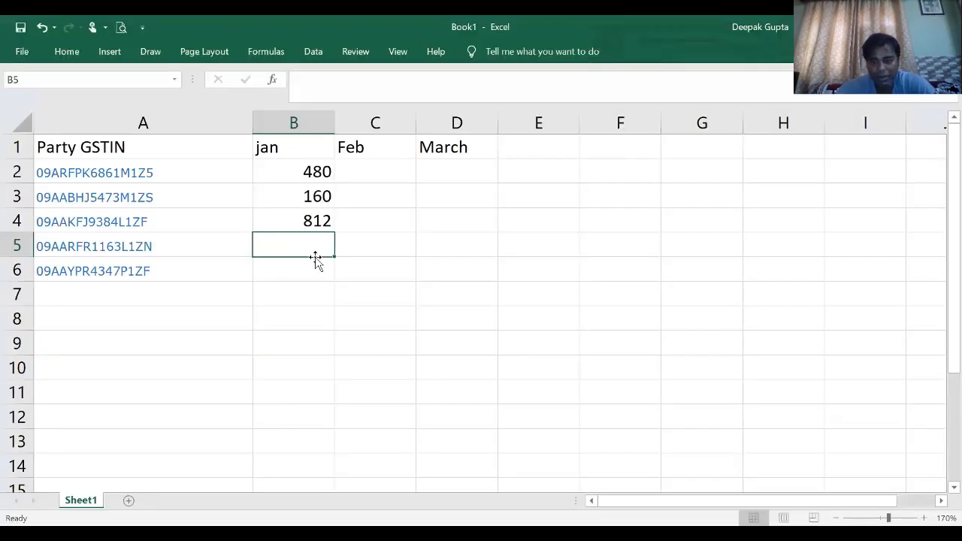
pyautogui.write('=')
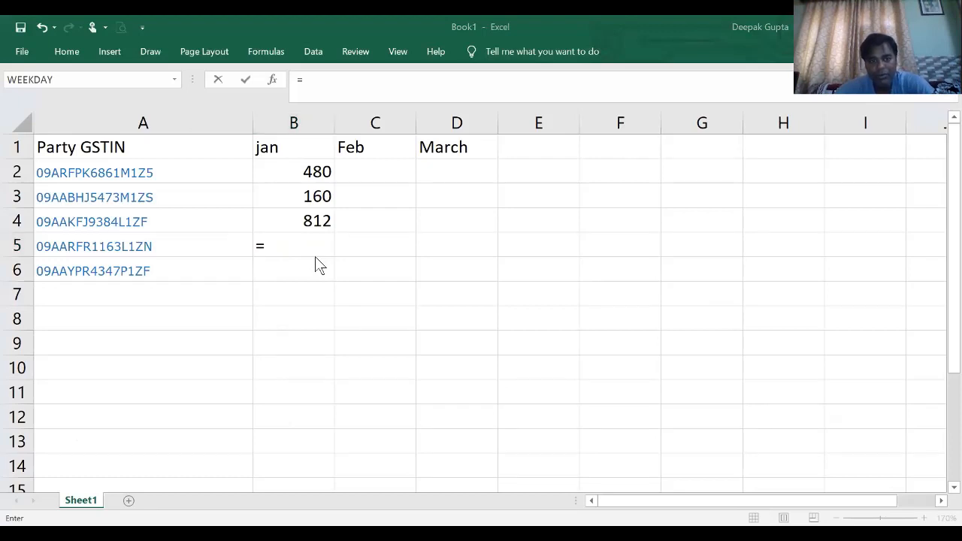
pyautogui.hotkey('alt', 'Tab')
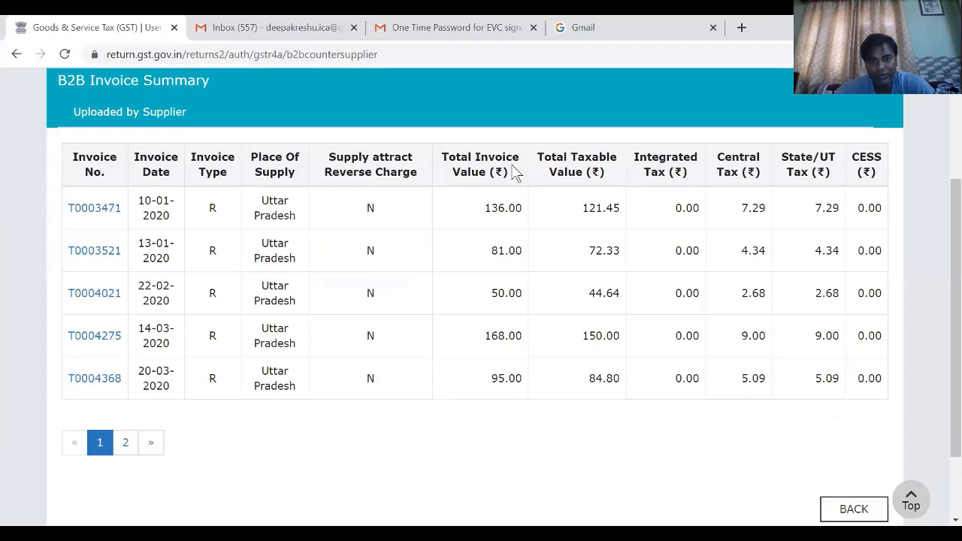
pyautogui.hotkey('alt', 'Tab')
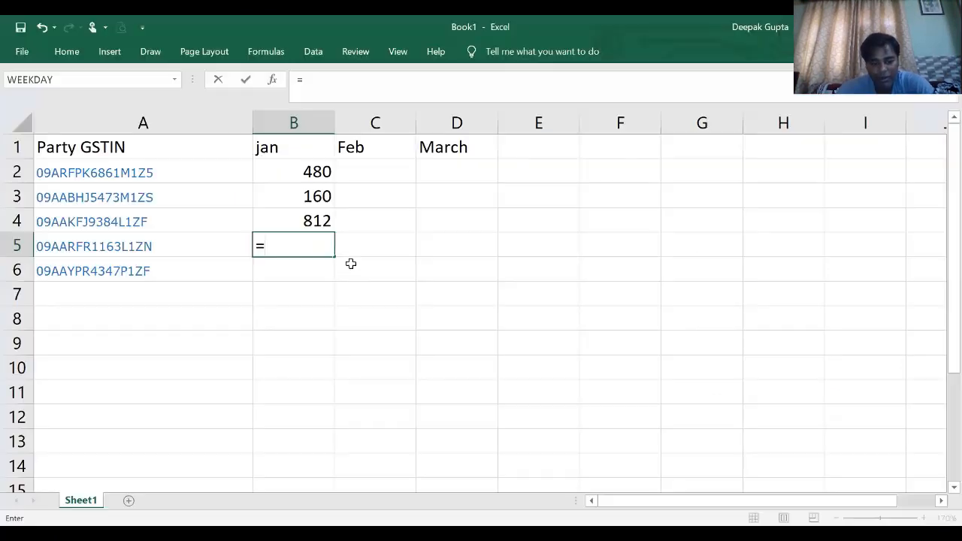
pyautogui.write('136')
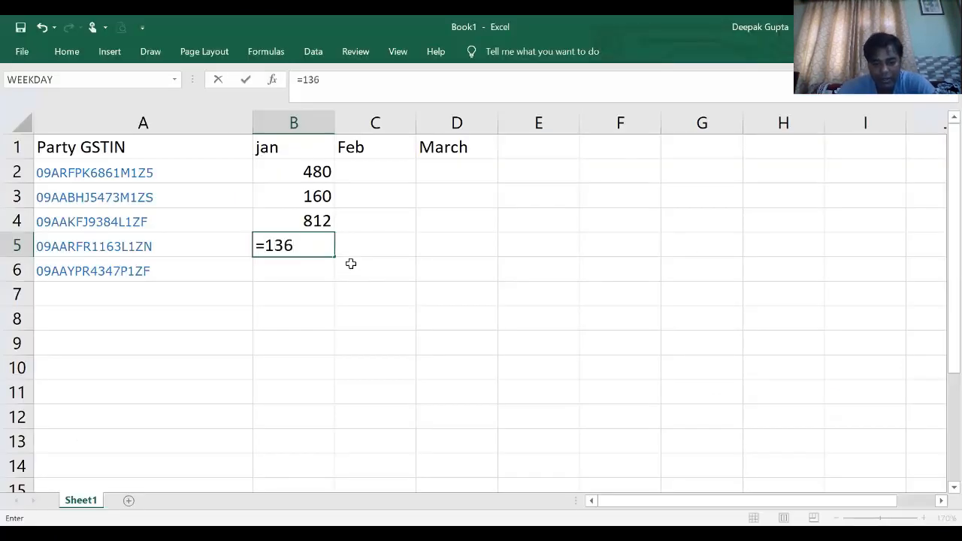
pyautogui.write('+81+50')
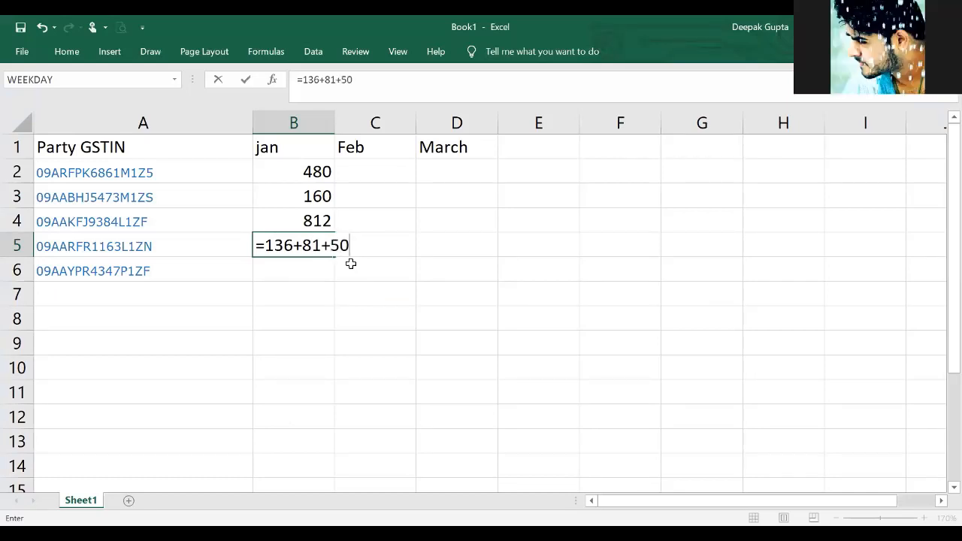
pyautogui.write('+168')
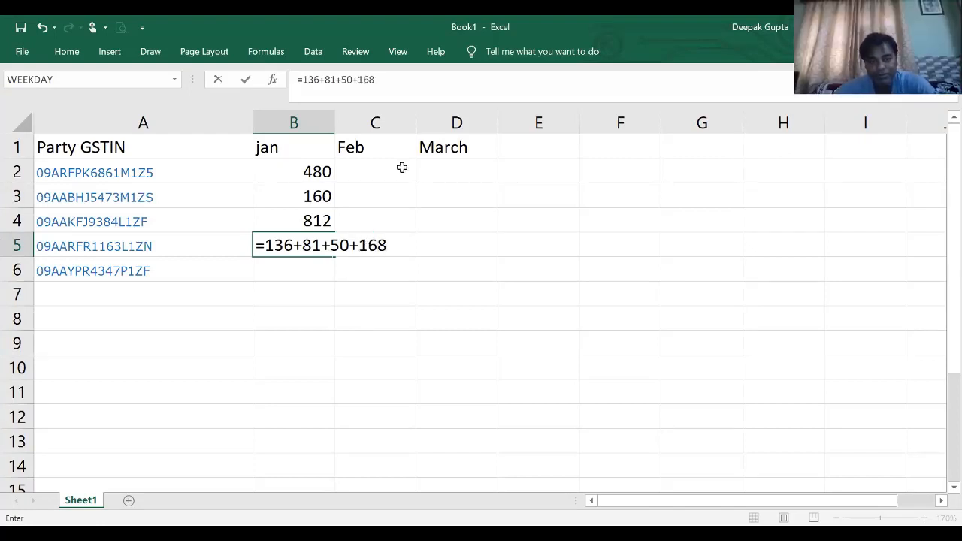
# - Show the second page of the supplier's invoices on the portal, and append +95+ to the B5 formula in Excel
pyautogui.hotkey('alt', 'Tab')
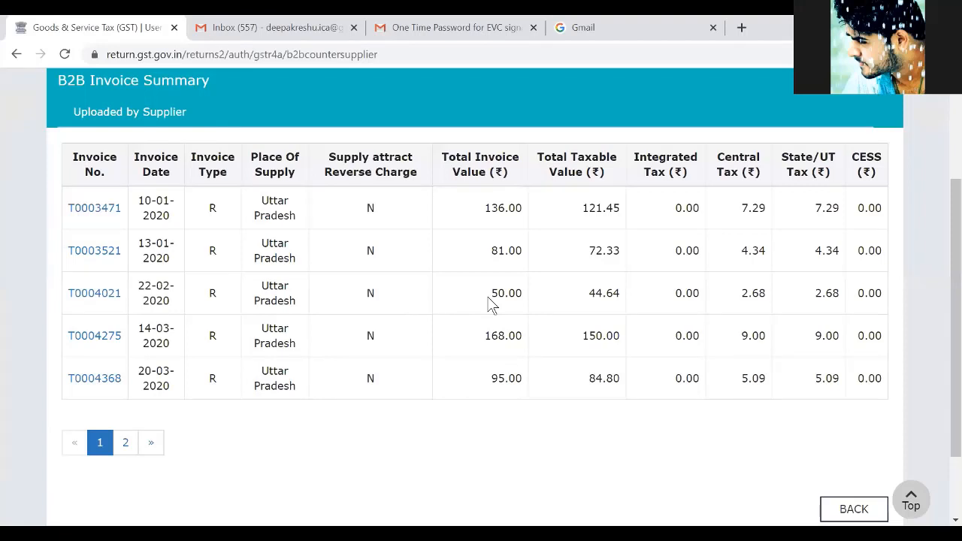
pyautogui.click(125, 443)
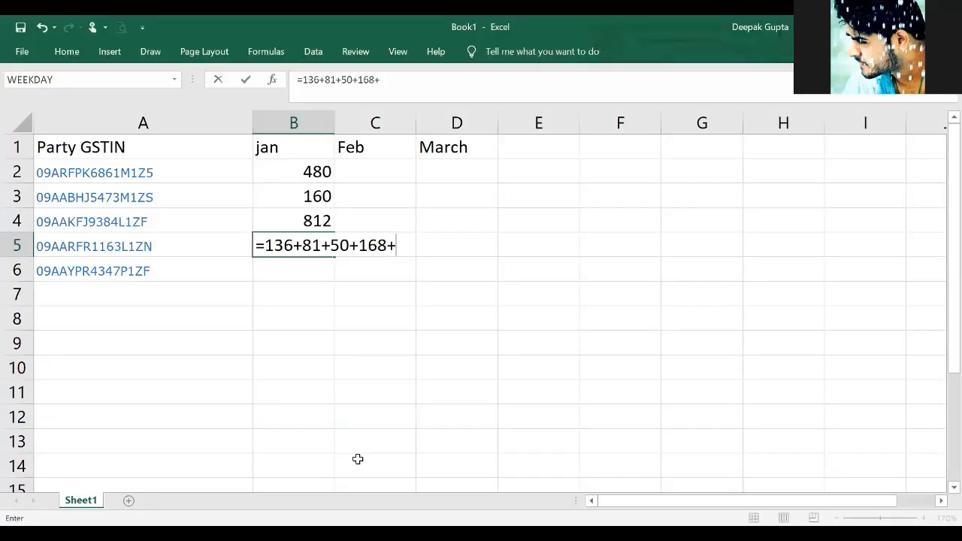
pyautogui.write('95+168')
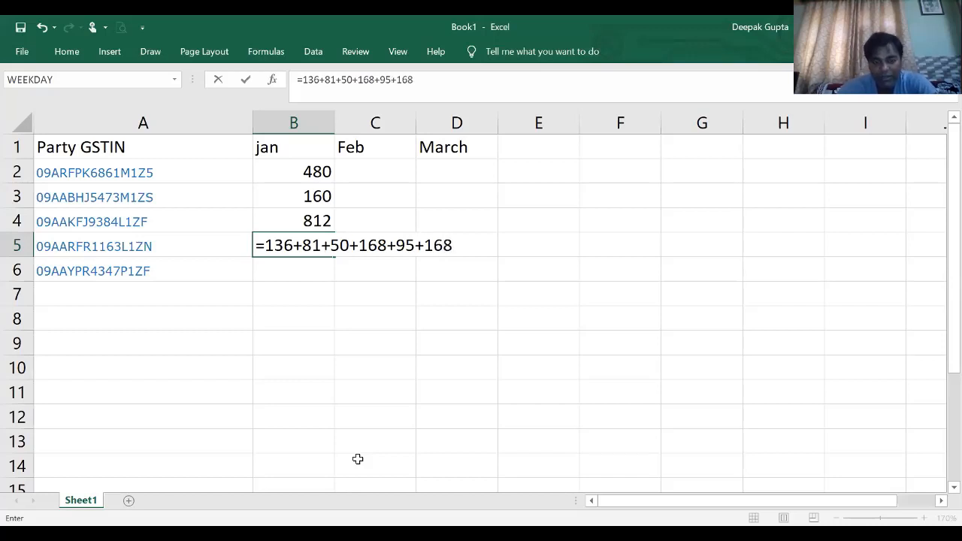
pyautogui.press('BackSpace')
pyautogui.press('BackSpace')
pyautogui.press('BackSpace')
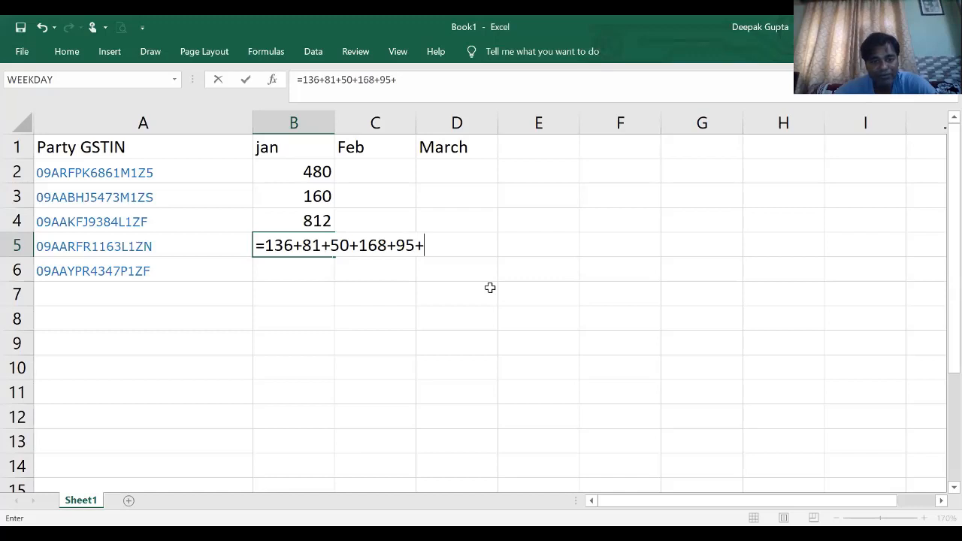
# - Check the 30-03-2020 invoice's total value on the portal, and complete the B5 formula as =136+81+50+168+95+436
pyautogui.hotkey('alt', 'Tab')
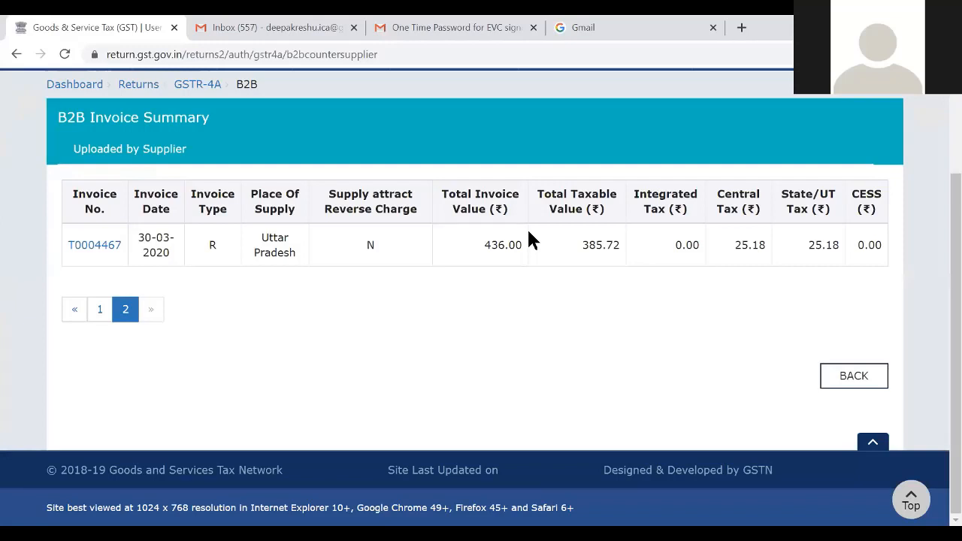
pyautogui.hotkey('alt', 'Tab')
pyautogui.write('4')
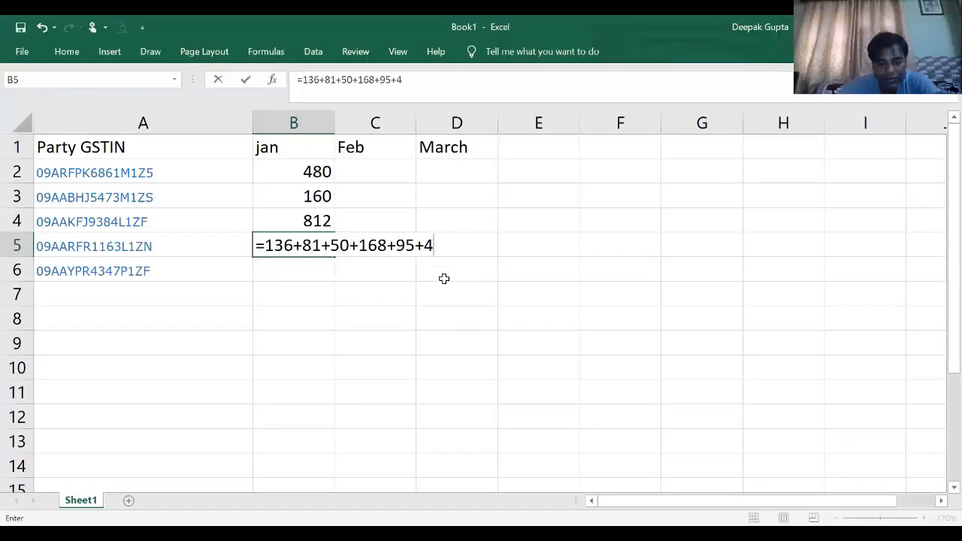
pyautogui.write('36')
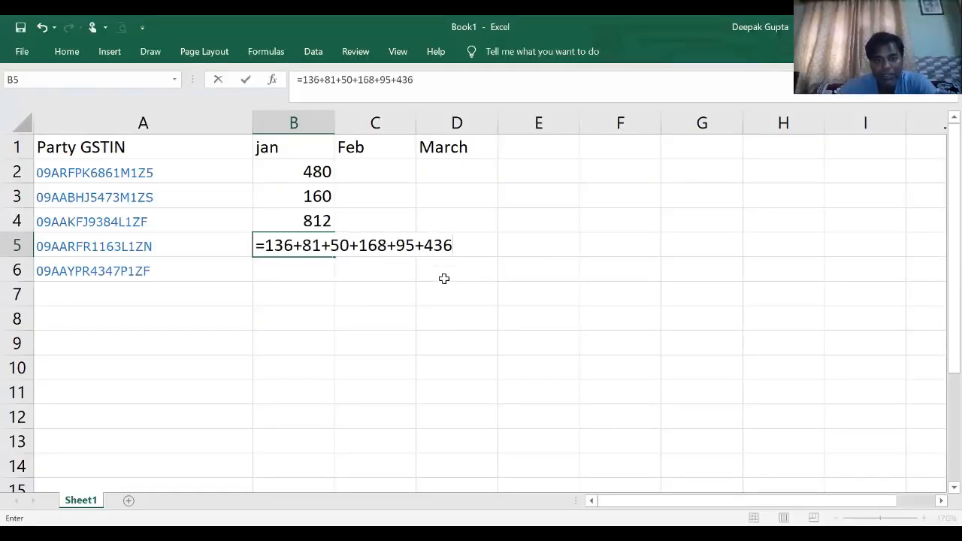
pyautogui.press('Return')
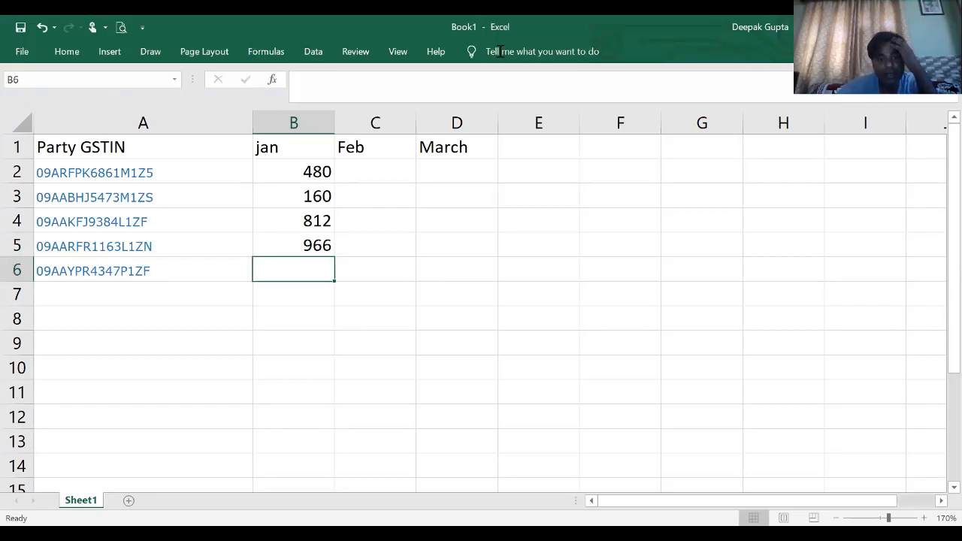
# - Show the first page of the supplier's invoices on the portal, and shorten the Excel B5 formula to the January invoices only, =136+81
pyautogui.hotkey('alt', 'Tab')
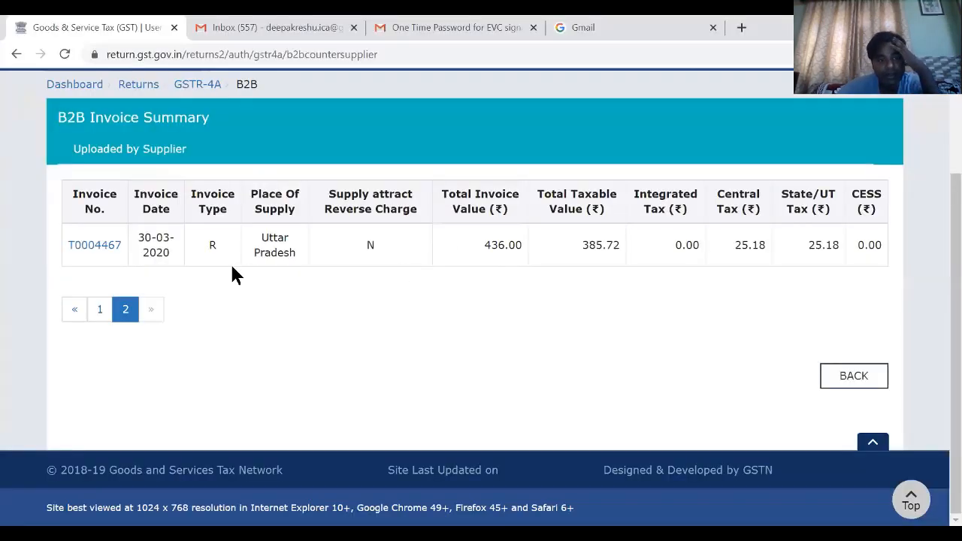
pyautogui.click(100, 311)
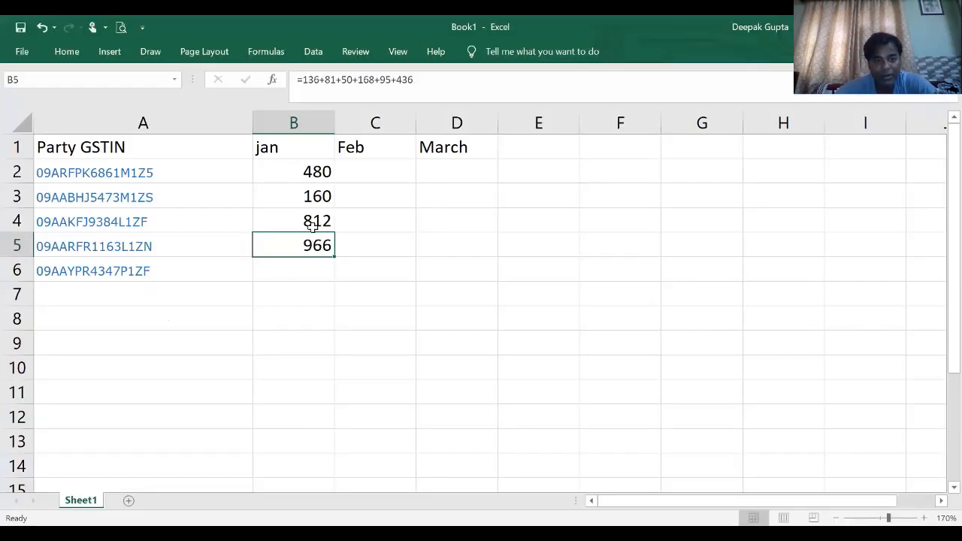
pyautogui.click(314, 220)
pyautogui.doubleClick(313, 221)
pyautogui.doubleClick(313, 245)
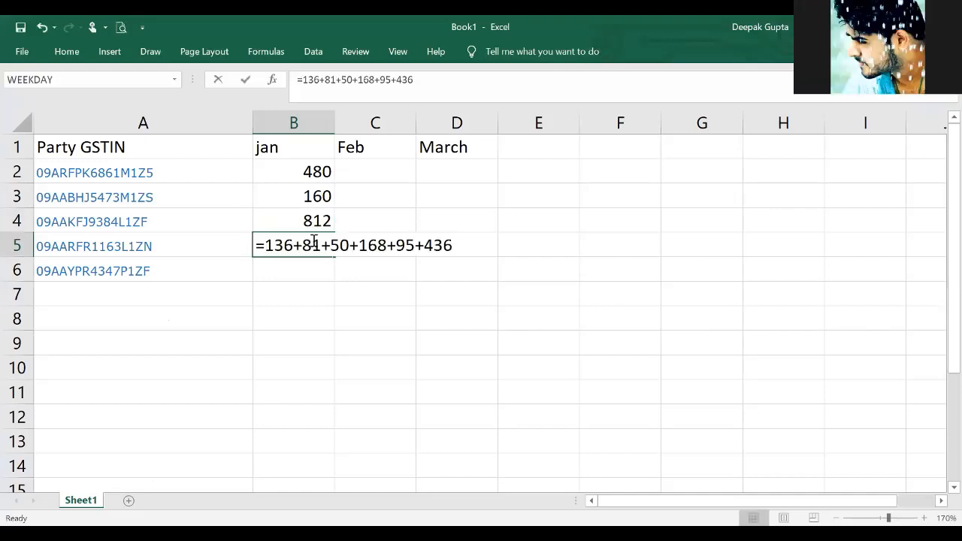
pyautogui.click(455, 246)
pyautogui.press('BackSpace')
pyautogui.press('BackSpace')
pyautogui.press('BackSpace')
pyautogui.press('BackSpace')
pyautogui.press('BackSpace')
pyautogui.press('BackSpace')
pyautogui.press('BackSpace')
pyautogui.press('BackSpace')
pyautogui.press('BackSpace')
pyautogui.press('BackSpace')
pyautogui.press('BackSpace')
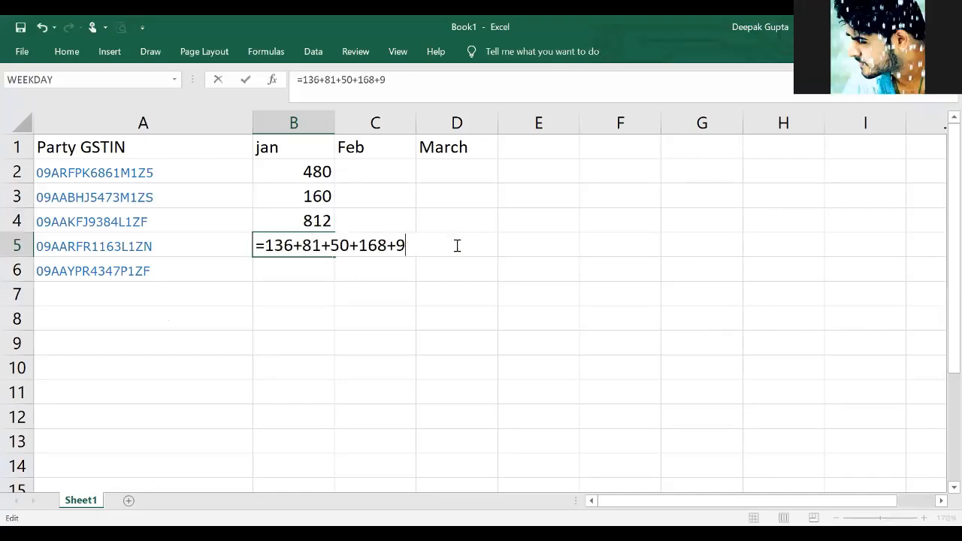
pyautogui.press('BackSpace')
pyautogui.press('BackSpace')
pyautogui.press('BackSpace')
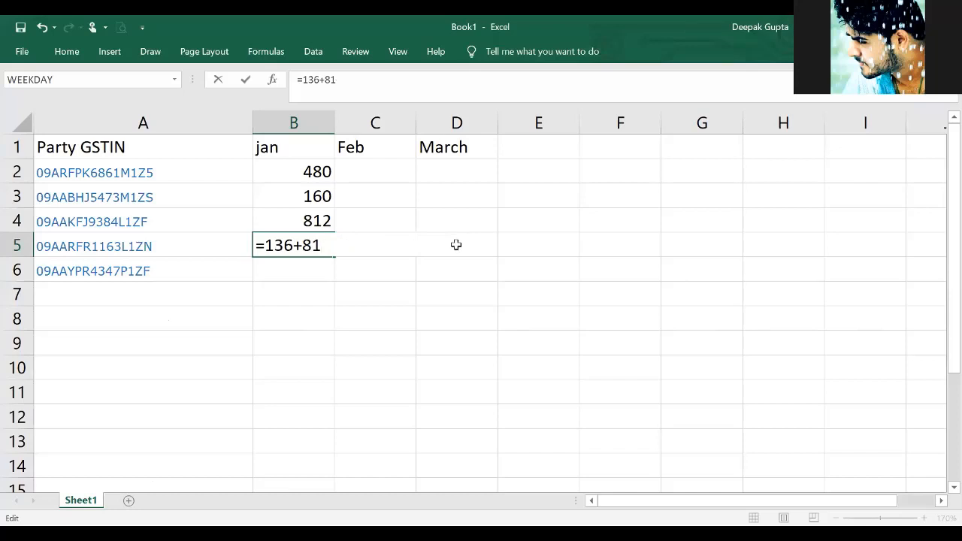
pyautogui.press('Return')
# - Check the supplier's February invoice on the portal, and enter its value, 50, in cell C5 in Excel
pyautogui.click(398, 253)
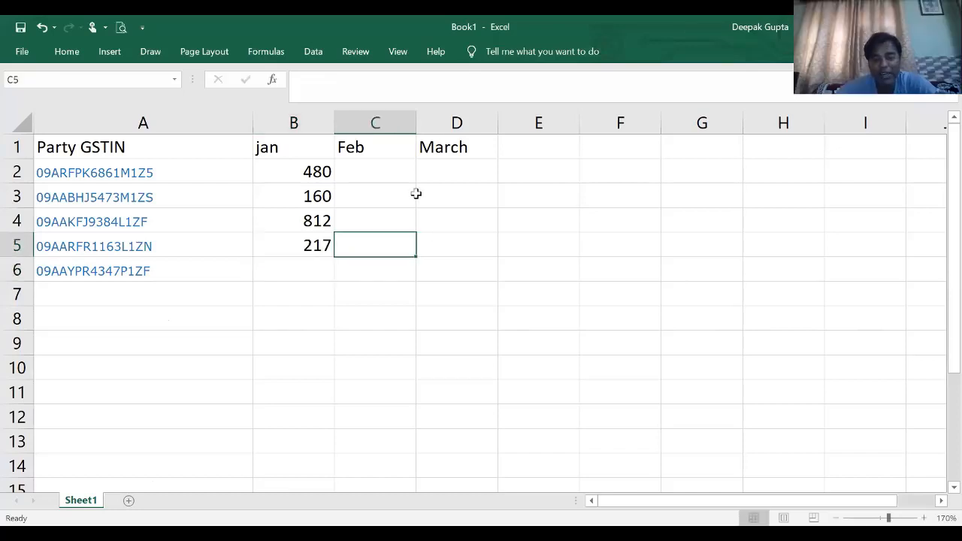
pyautogui.hotkey('alt', 'Tab')
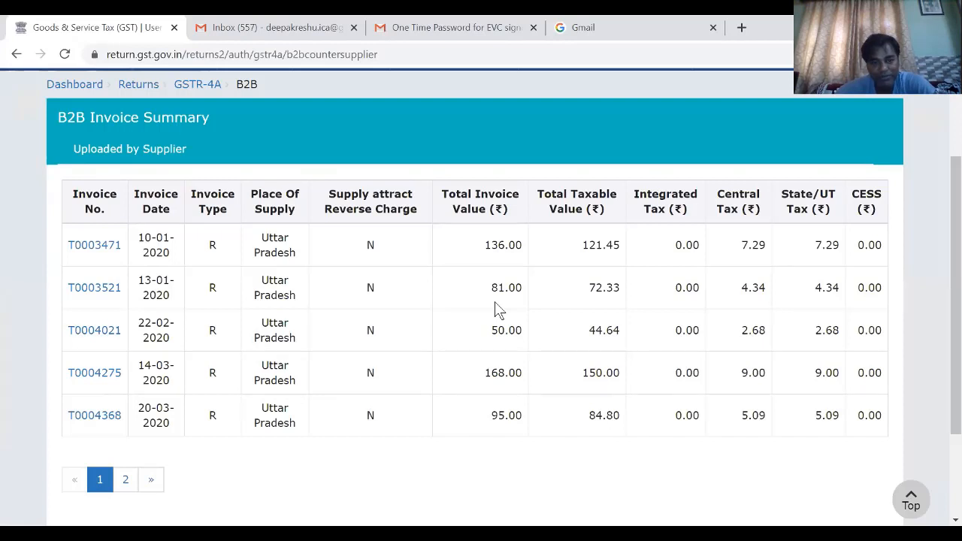
pyautogui.hotkey('alt', 'Tab')
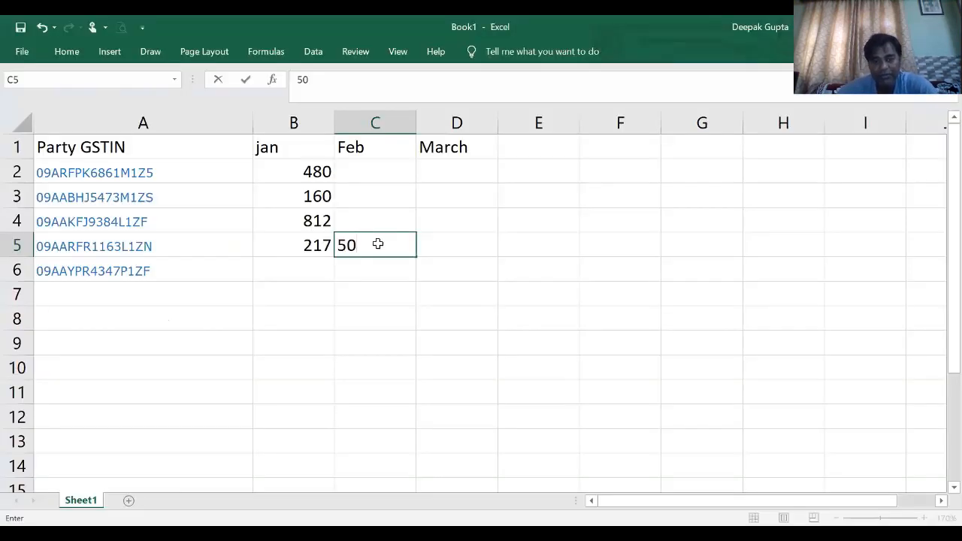
pyautogui.press('Tab')
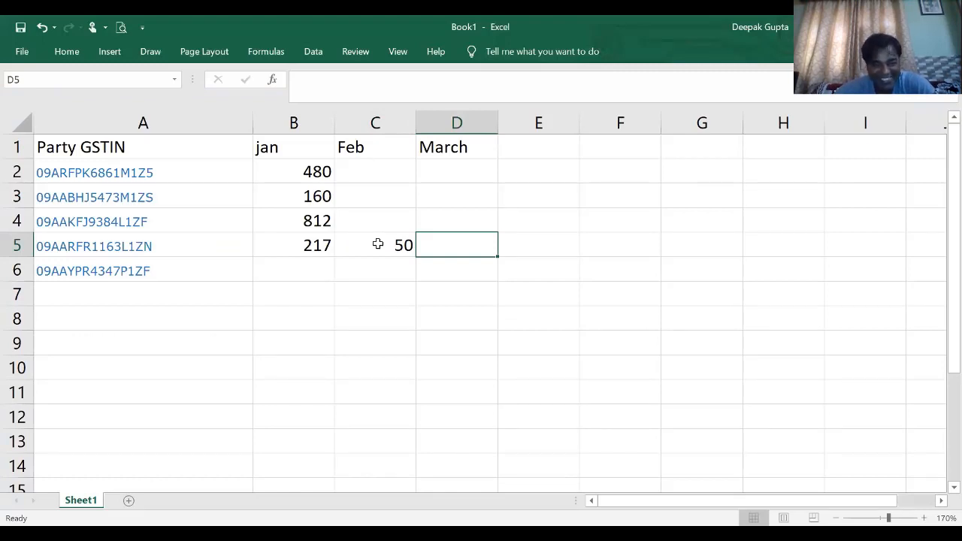
# - Check the supplier's March invoice values on the portal, and enter their sum in D5 in Excel as =168+95+436
pyautogui.hotkey('alt', 'Tab')
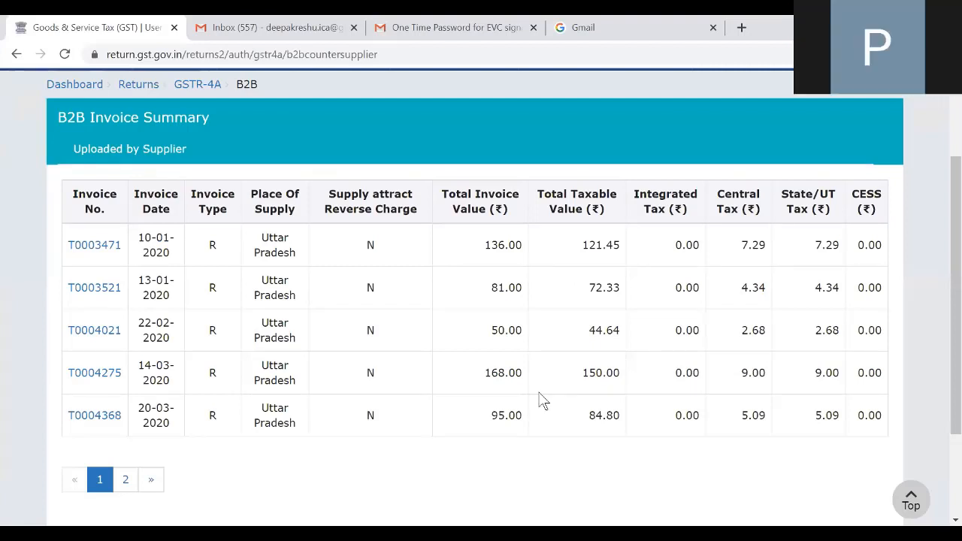
pyautogui.hotkey('alt', 'Tab')
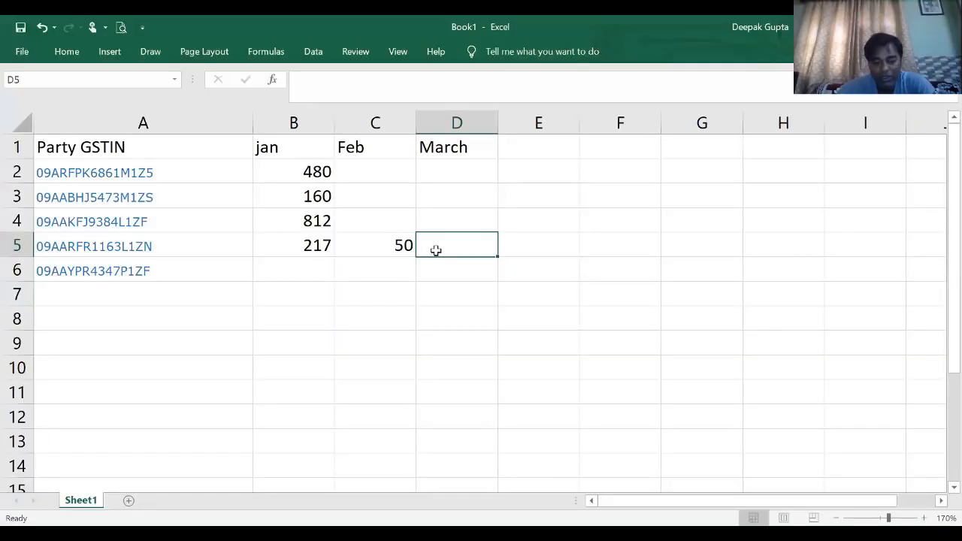
pyautogui.write('16')
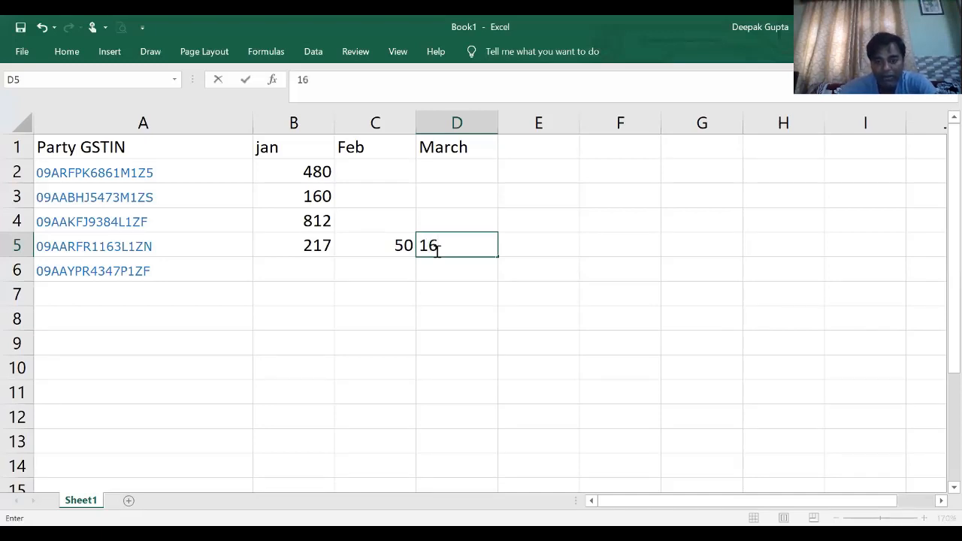
pyautogui.press('BackSpace')
pyautogui.press('BackSpace')
pyautogui.write('=1')
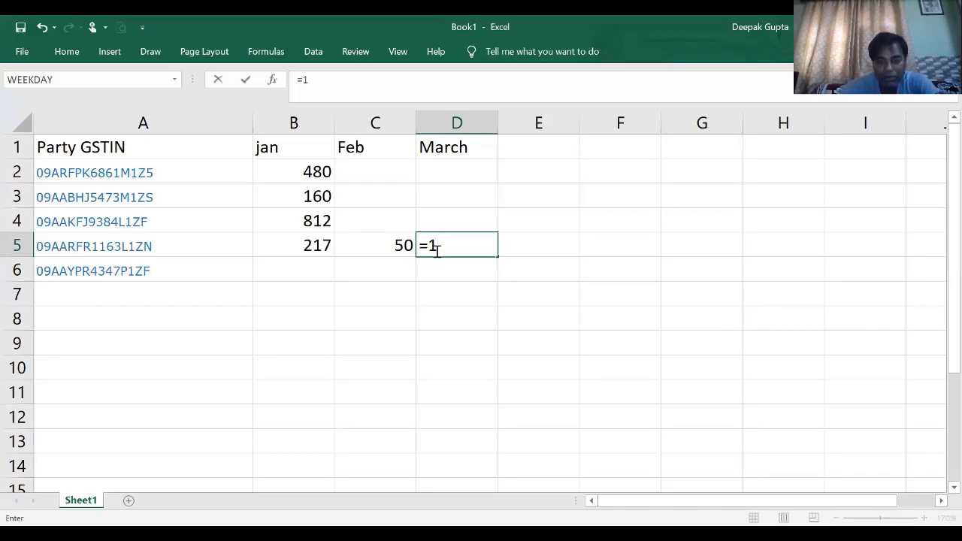
pyautogui.write('68+')
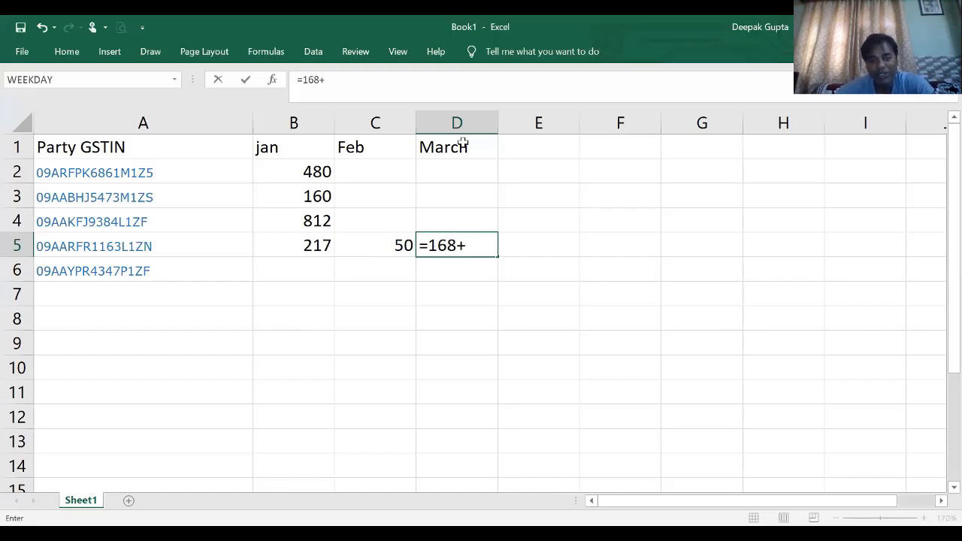
pyautogui.hotkey('alt', 'Tab')
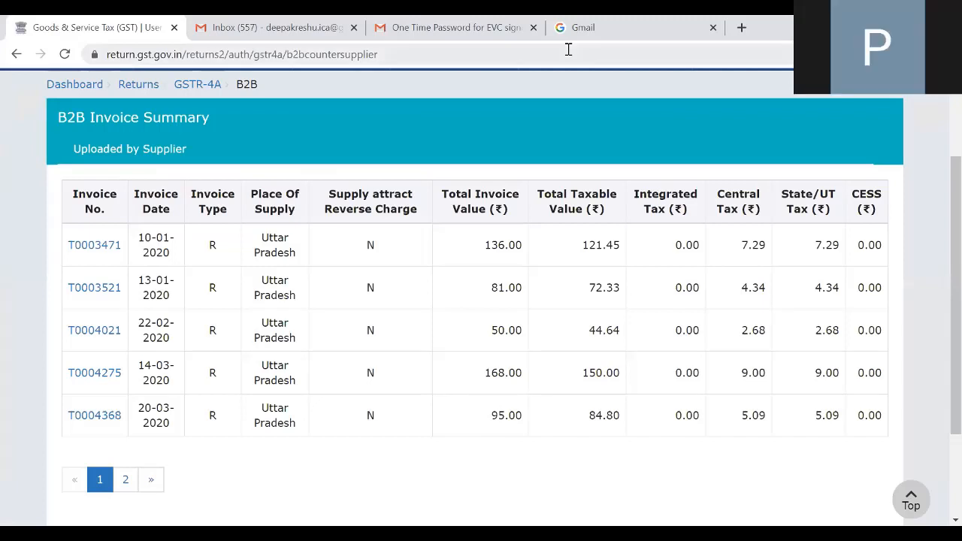
pyautogui.hotkey('alt', 'Tab')
pyautogui.write('95')
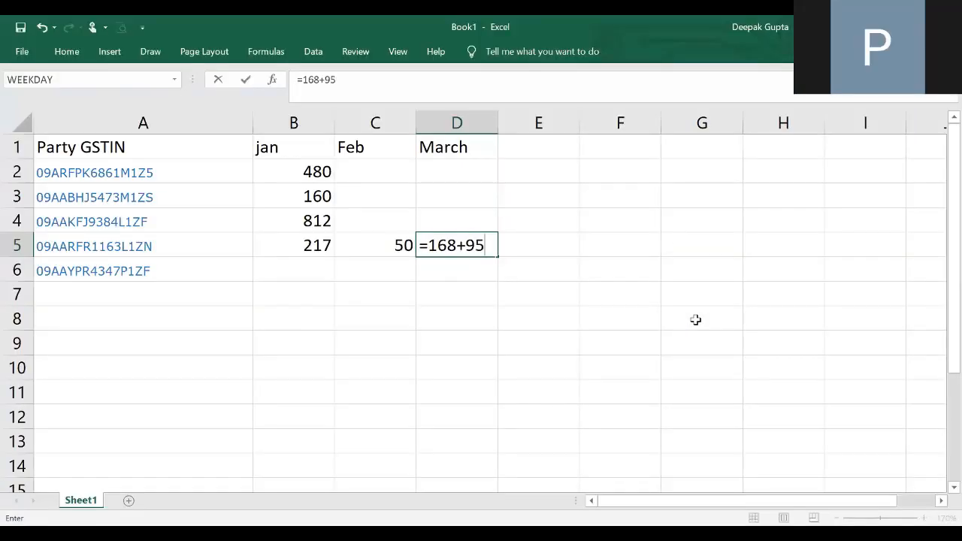
pyautogui.write('+4')
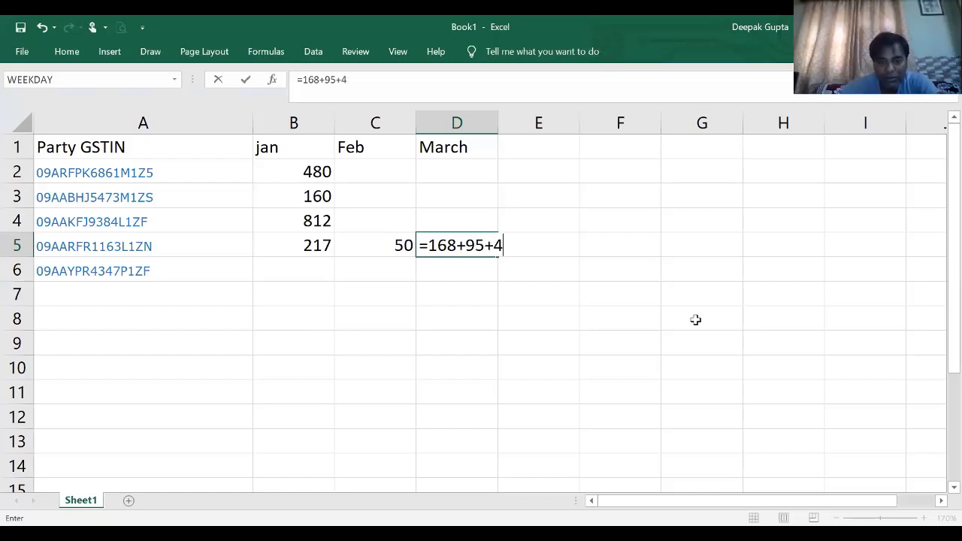
pyautogui.press('Return')
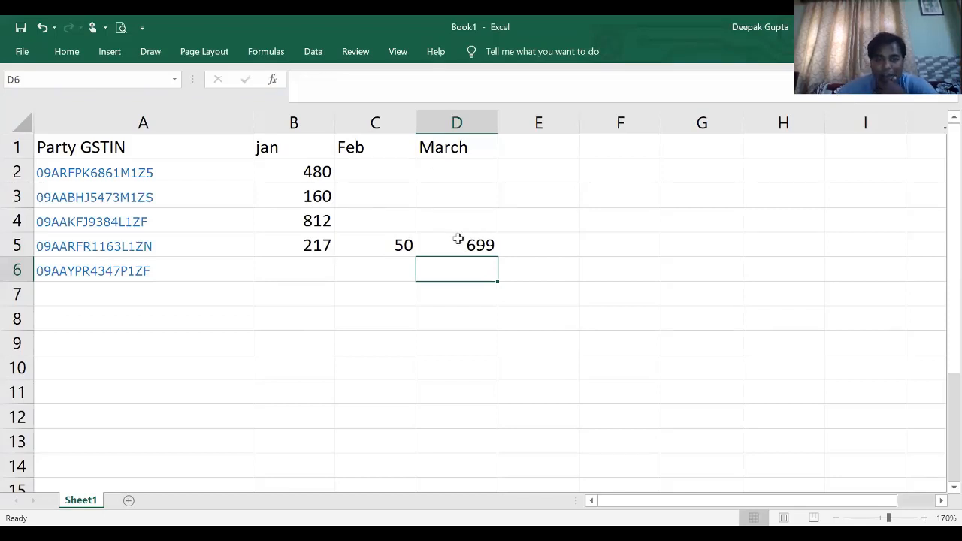
# - Recheck the supplier's 30-03-2020 invoice on the portal, and open M/S SHYAM MEDICAL AGENCIES' B2B invoice summary from the supplier list
pyautogui.hotkey('alt', 'Tab')
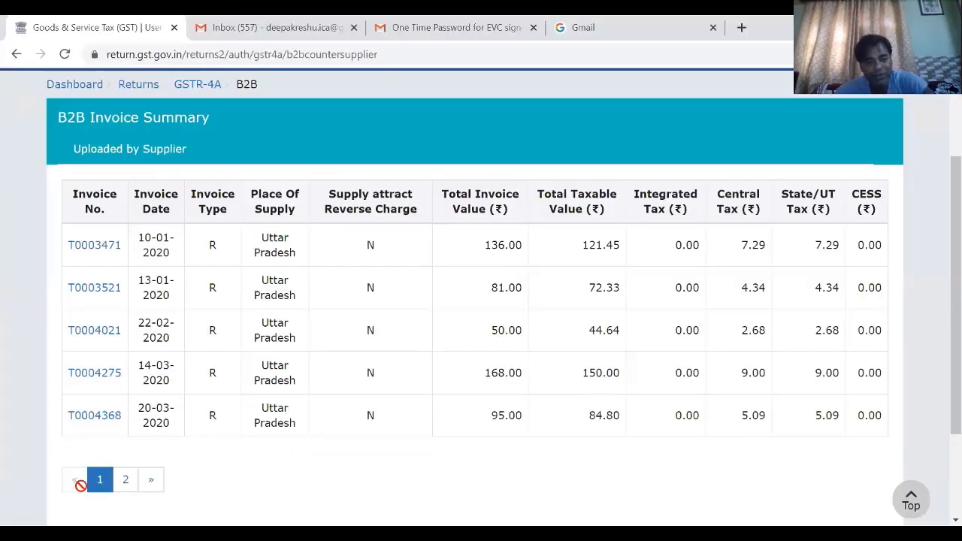
pyautogui.click(127, 485)
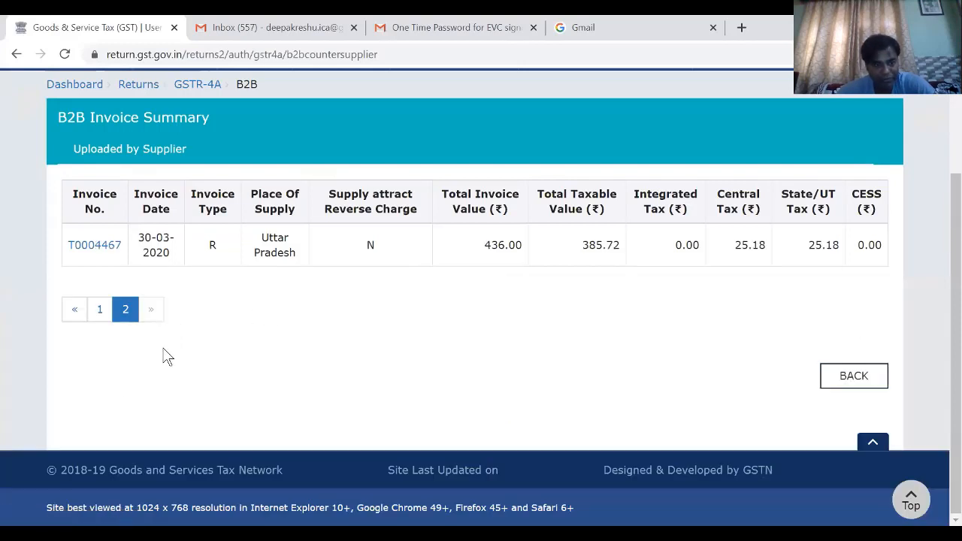
pyautogui.click(14, 53)
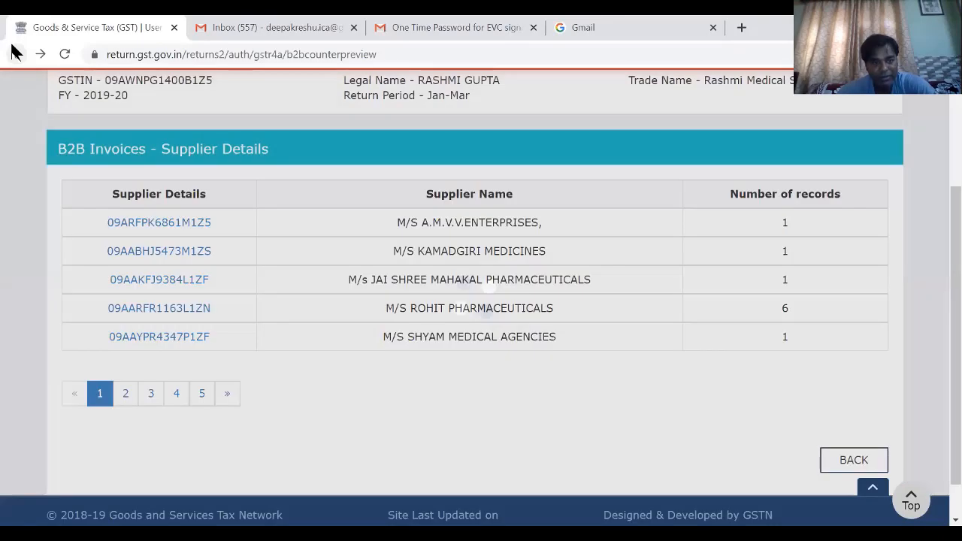
pyautogui.scroll(-1, 535, 336)
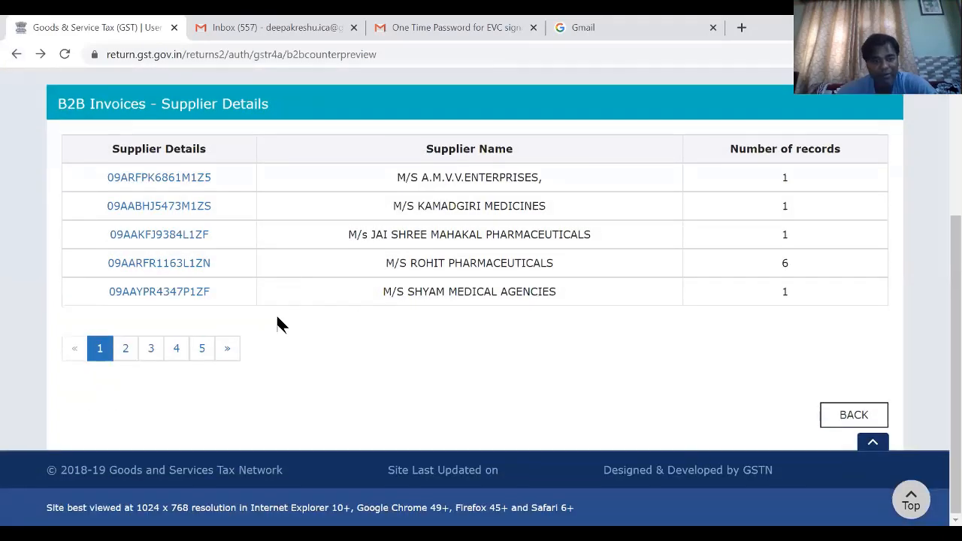
pyautogui.click(154, 289)
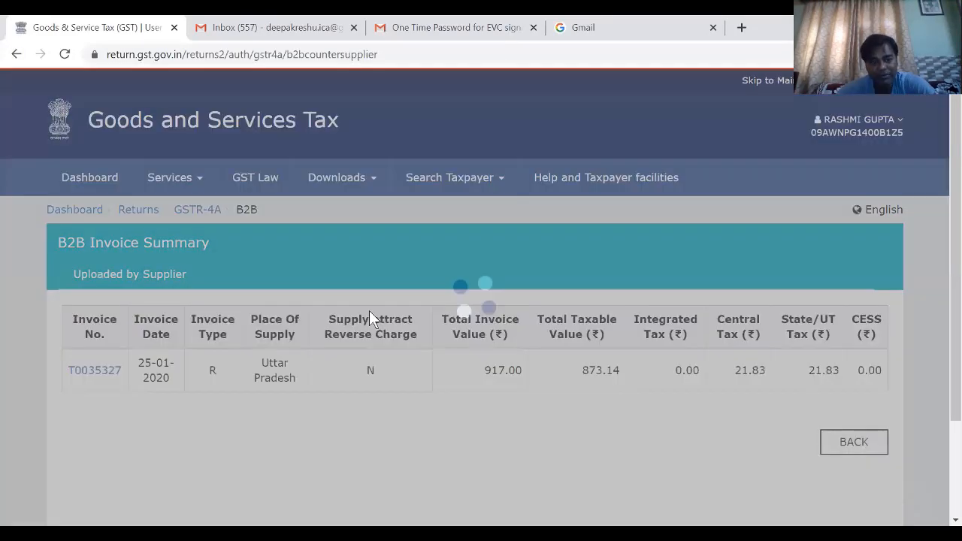
pyautogui.scroll(-2, 527, 286)
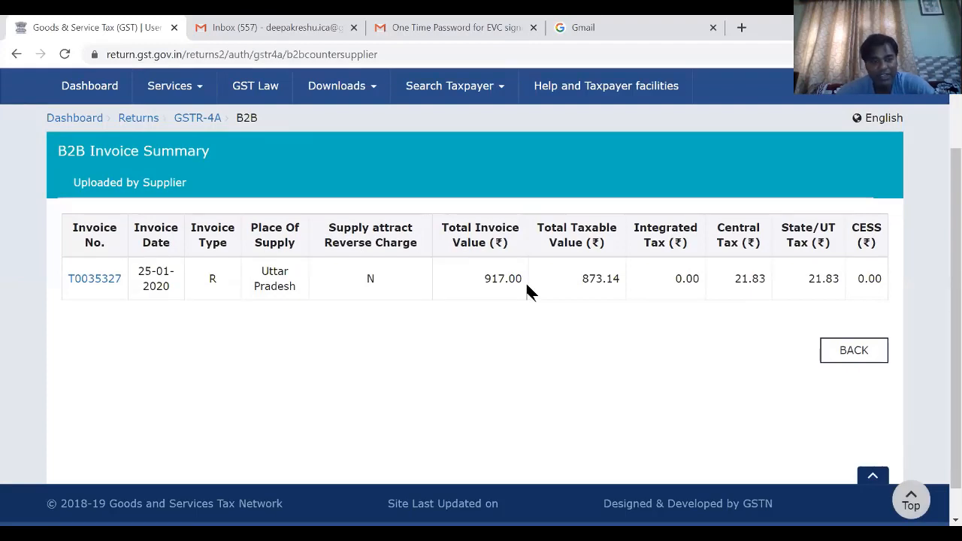
# - Switch to Excel and enter 917 in B6 as M/S SHYAM MEDICAL AGENCIES' January invoice value
pyautogui.hotkey('alt', 'Tab')
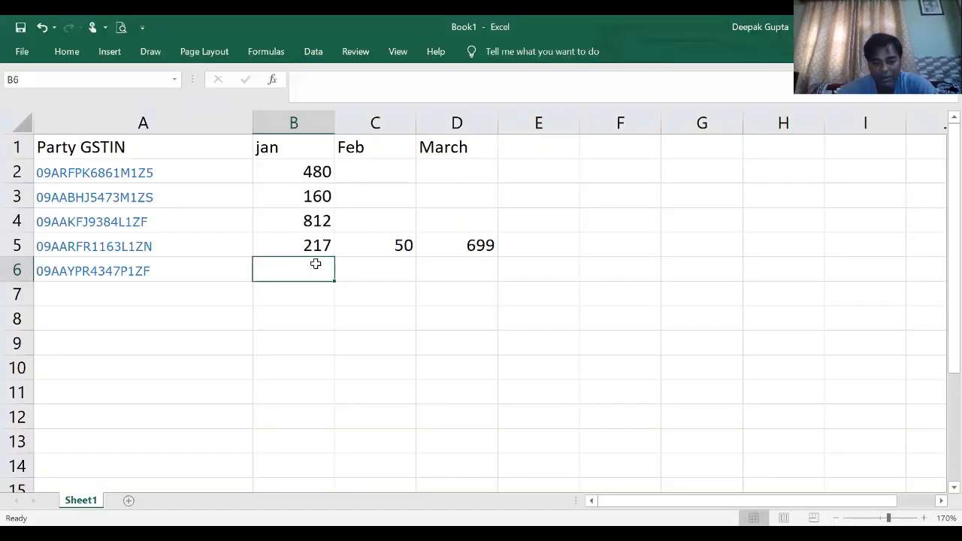
pyautogui.write('917')
pyautogui.press('Return')
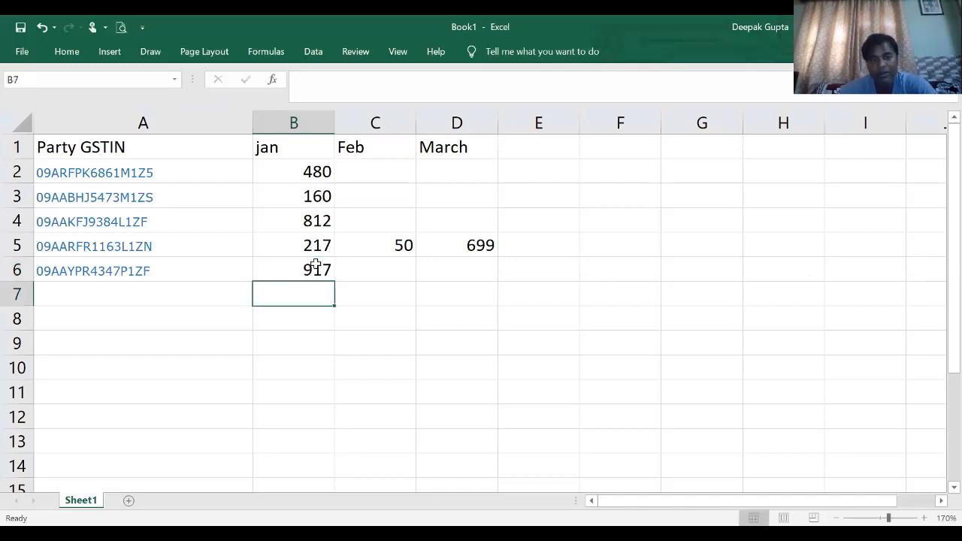
pyautogui.click(401, 270)
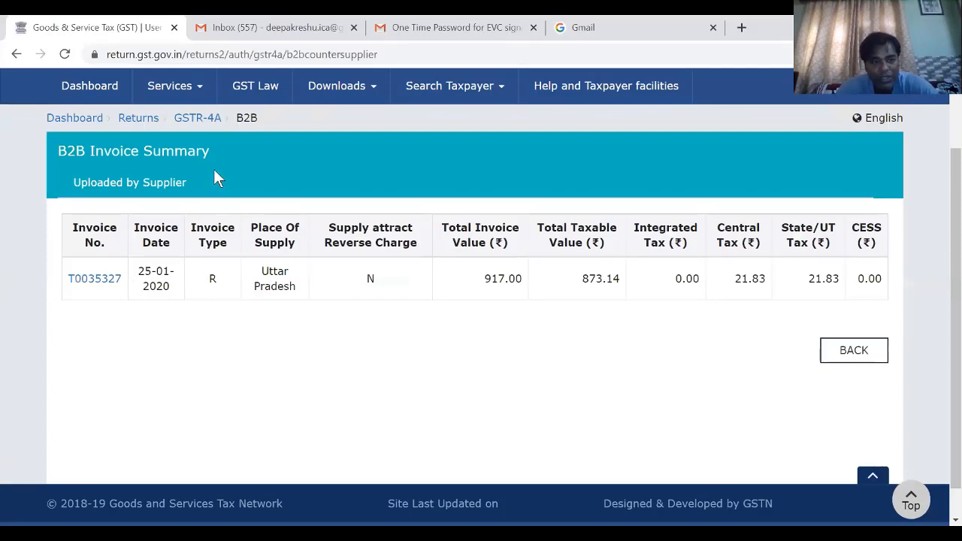
# - Open M/S M PHARMA's B2B invoice summary from the second page of the portal's supplier list
pyautogui.click(17, 54)
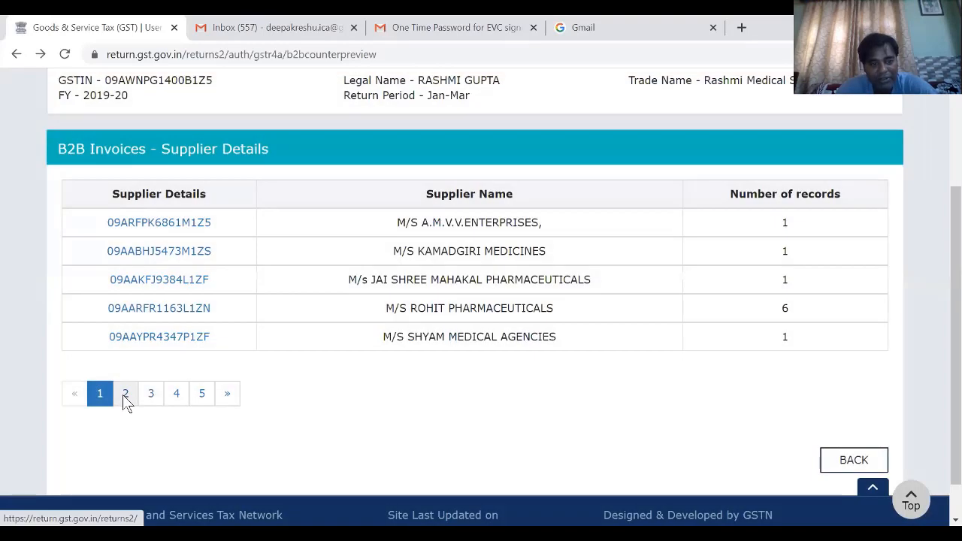
pyautogui.click(125, 394)
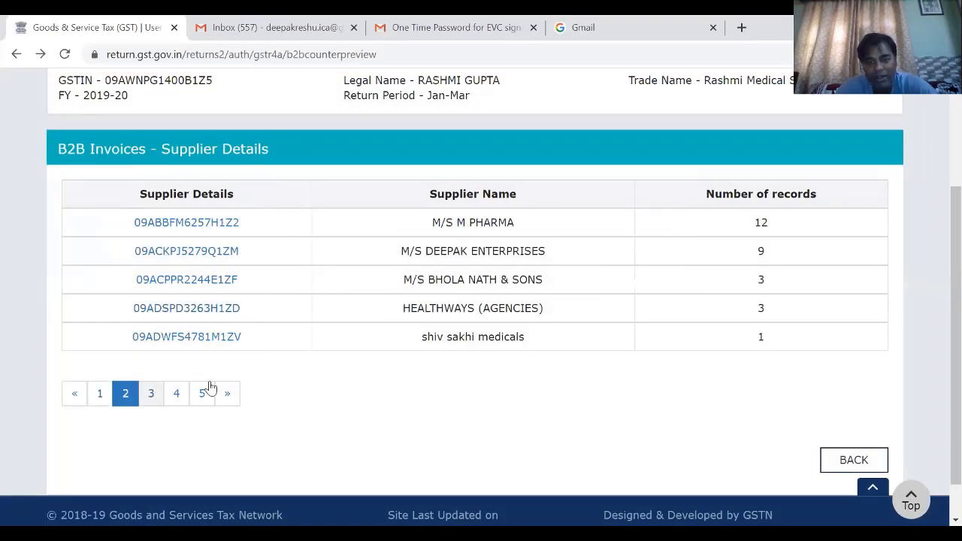
pyautogui.click(233, 224)
pyautogui.scroll(-2, 461, 388)
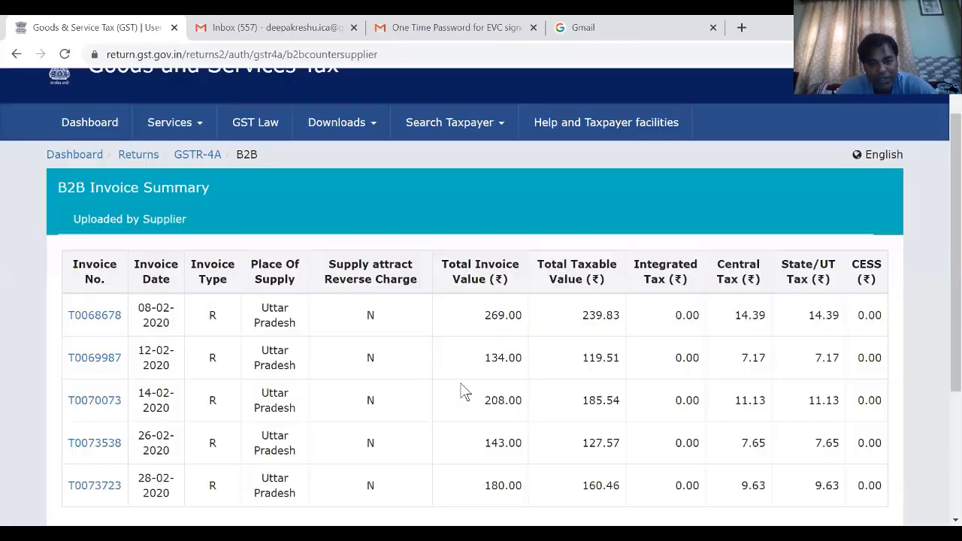
pyautogui.scroll(-1, 464, 390)
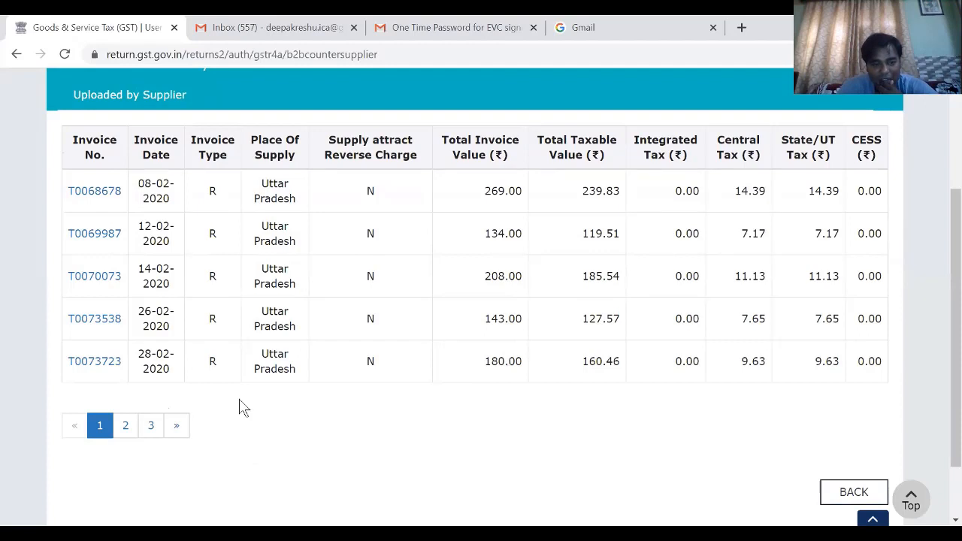
# - View the second page of M/S M PHARMA's invoices, return to the first, and examine the 08-02-2020 invoice's total value
pyautogui.click(128, 430)
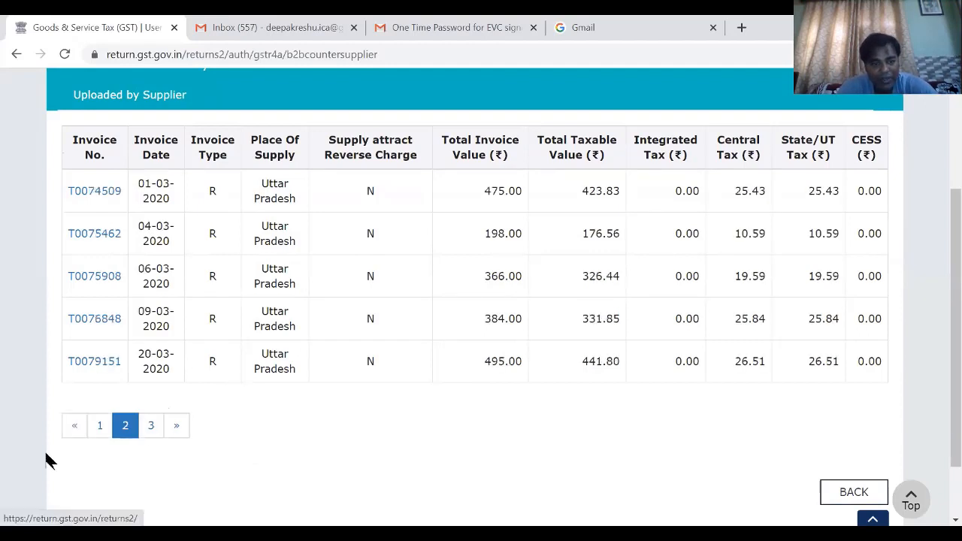
pyautogui.click(101, 429)
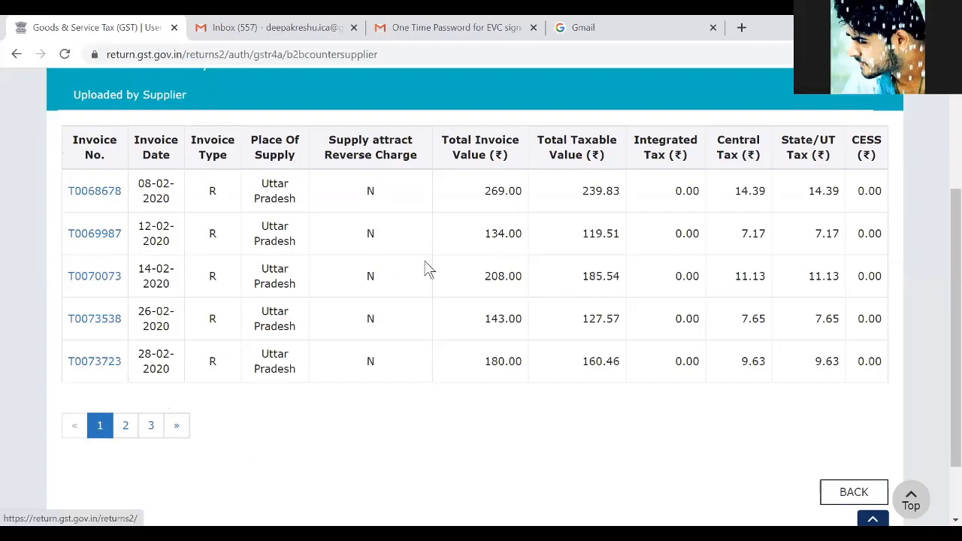
pyautogui.moveTo(484, 192); pyautogui.dragTo(523, 192)
pyautogui.click(502, 195)
pyautogui.click(483, 199)
pyautogui.click(485, 191)
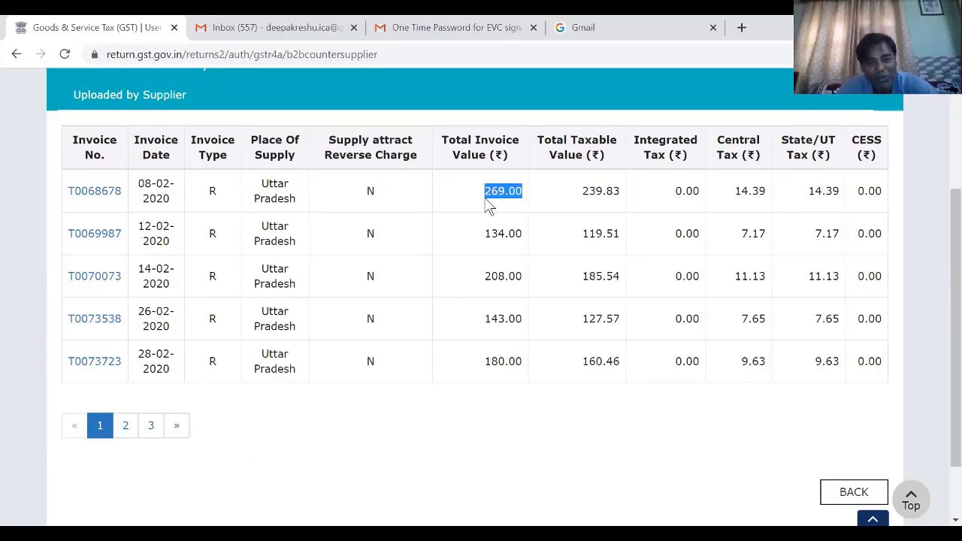
pyautogui.click(491, 206)
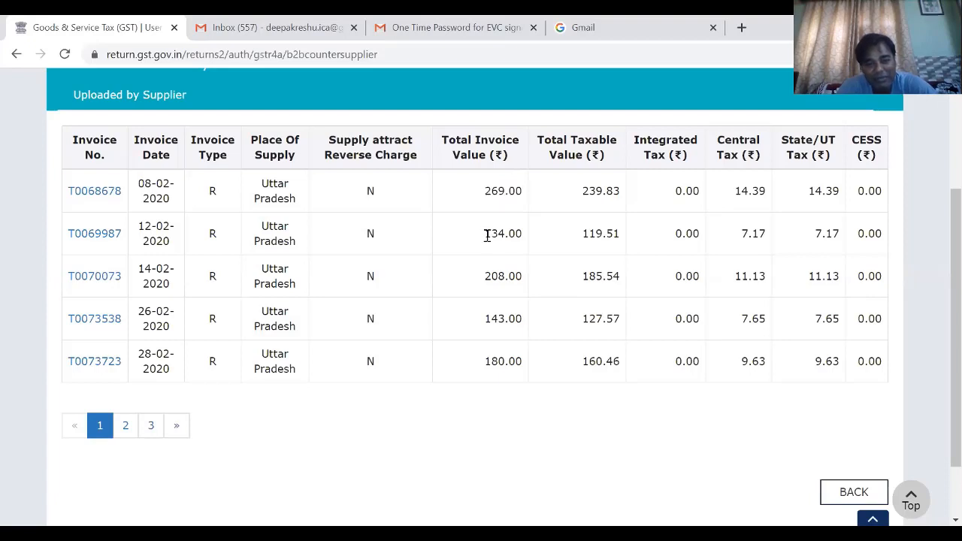
# - Examine the total invoice values of M/S M PHARMA's 12-02-2020 to 28-02-2020 invoices, and open the second page of invoices
pyautogui.moveTo(488, 235); pyautogui.dragTo(517, 235)
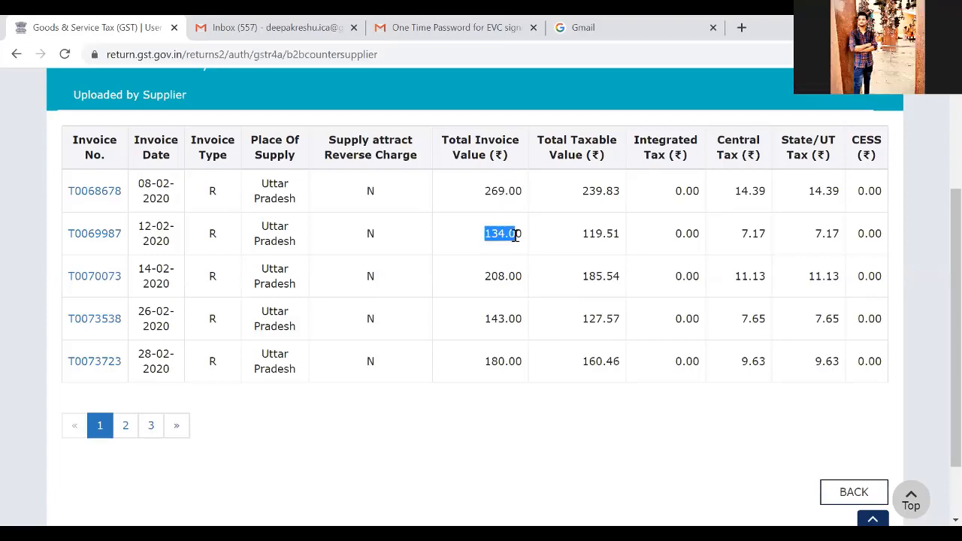
pyautogui.click(489, 249)
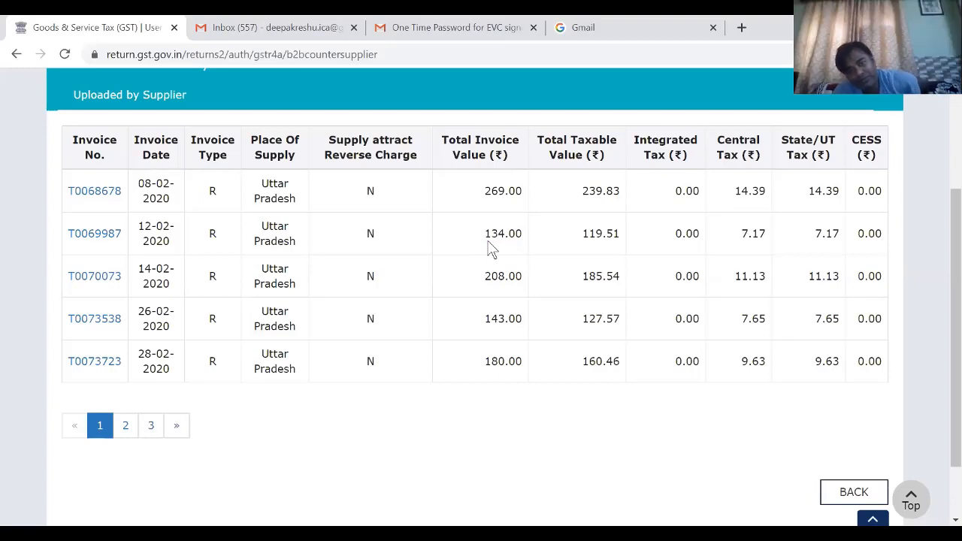
pyautogui.moveTo(485, 276); pyautogui.dragTo(515, 276)
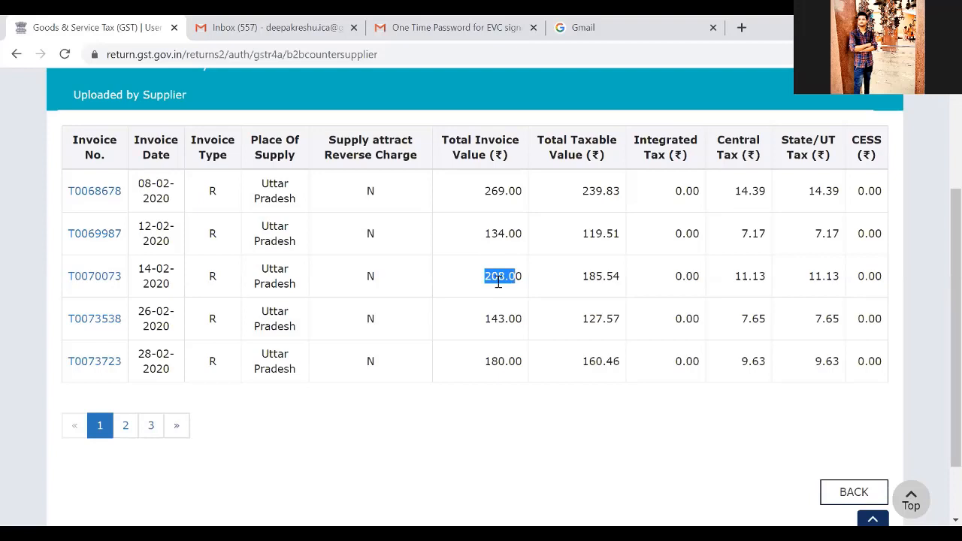
pyautogui.moveTo(485, 325); pyautogui.dragTo(516, 331)
pyautogui.click(489, 364)
pyautogui.moveTo(485, 363); pyautogui.dragTo(508, 363)
pyautogui.click(126, 429)
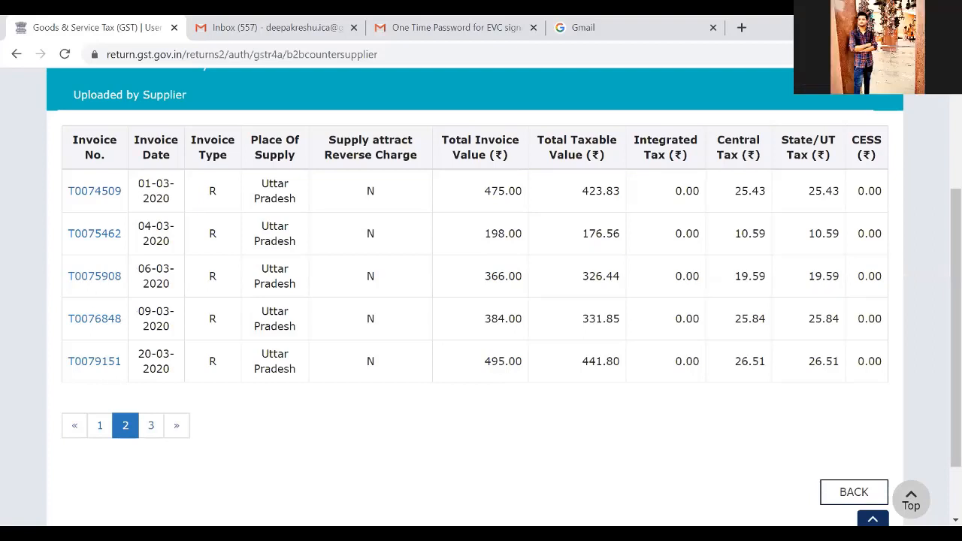
# - Switch to Excel, enter 934 in B7 as M/S M PHARMA's invoice value, and return to the portal's invoice summary
pyautogui.hotkey('alt', 'Tab')
pyautogui.write('934')
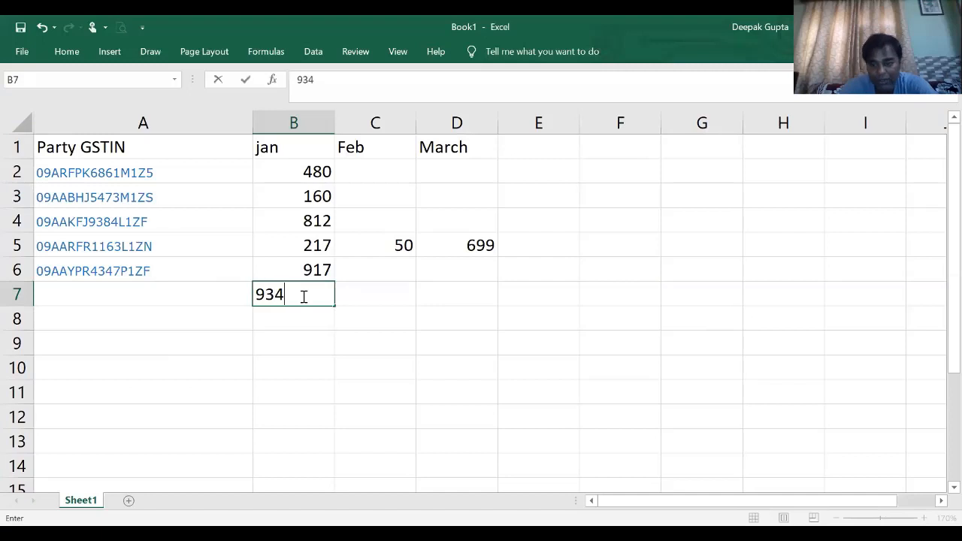
pyautogui.press('Return')
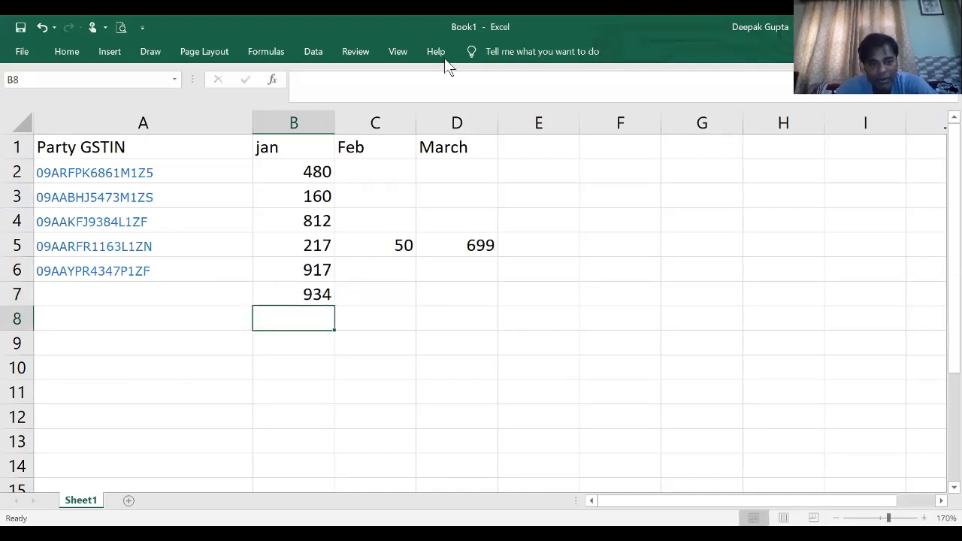
pyautogui.hotkey('alt', 'Tab')
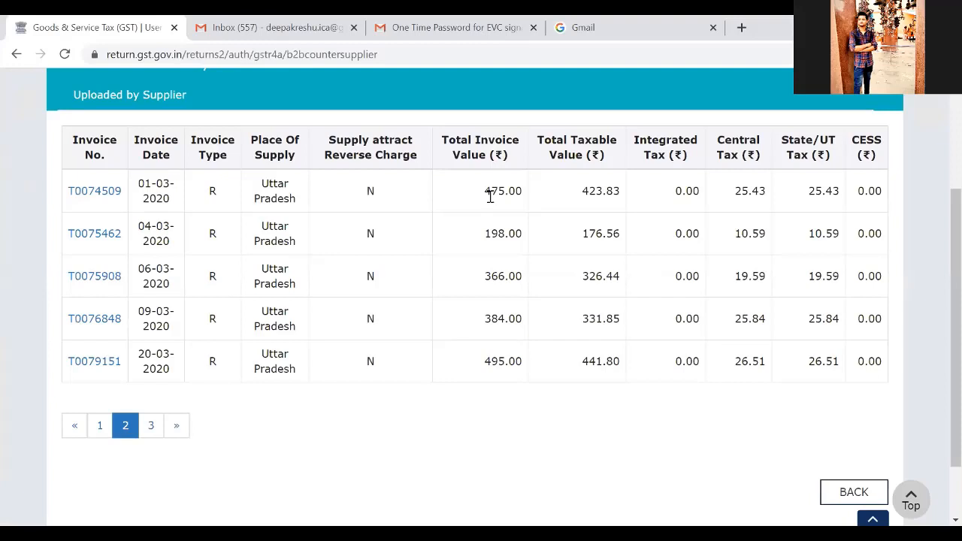
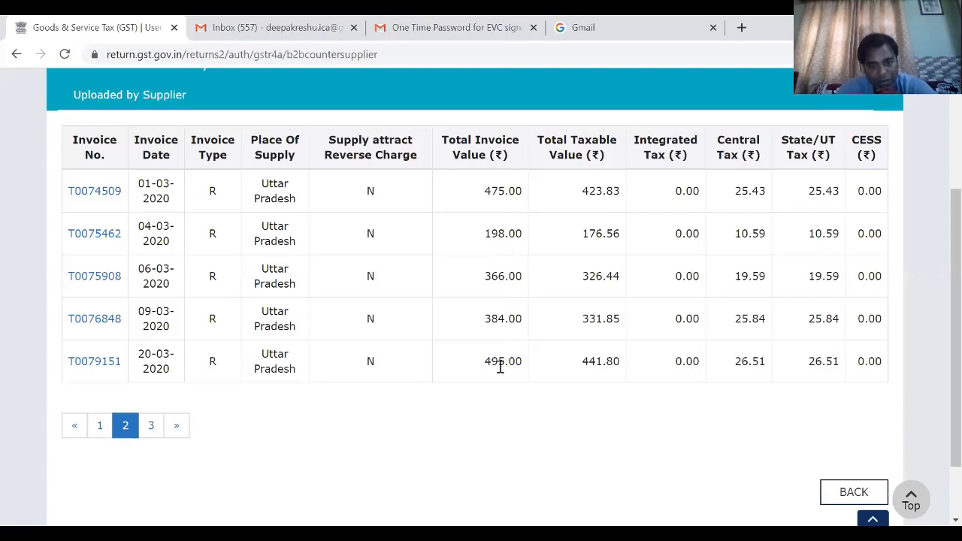
# - Examine M/S M PHARMA's March invoice values on the second and third invoice pages, and check the February invoices on the first page
pyautogui.click(152, 427)
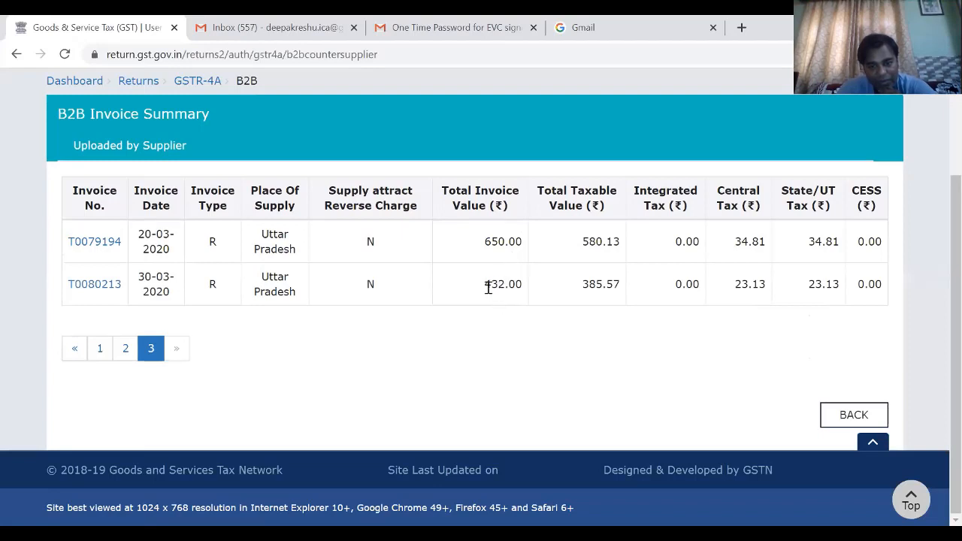
pyautogui.doubleClick(516, 284)
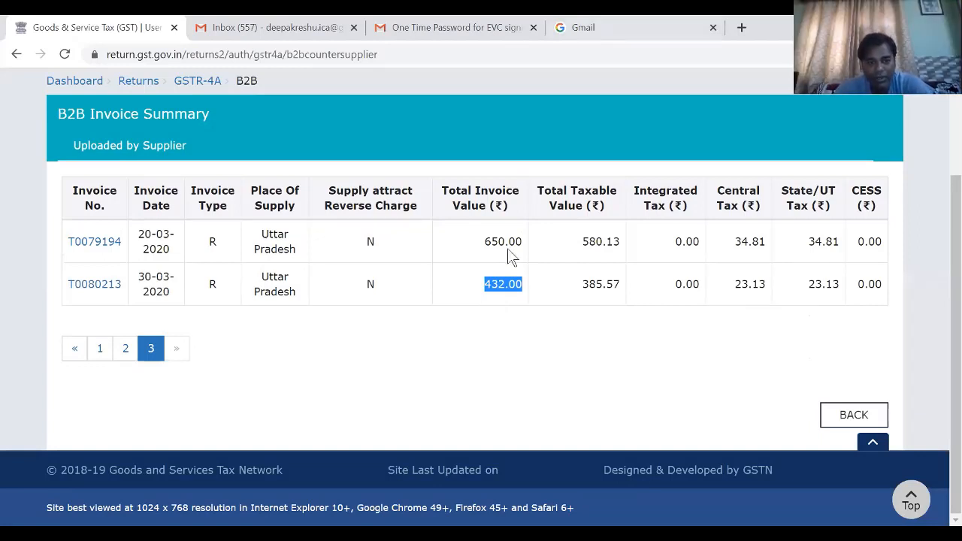
pyautogui.hotkey('alt', 'Tab')
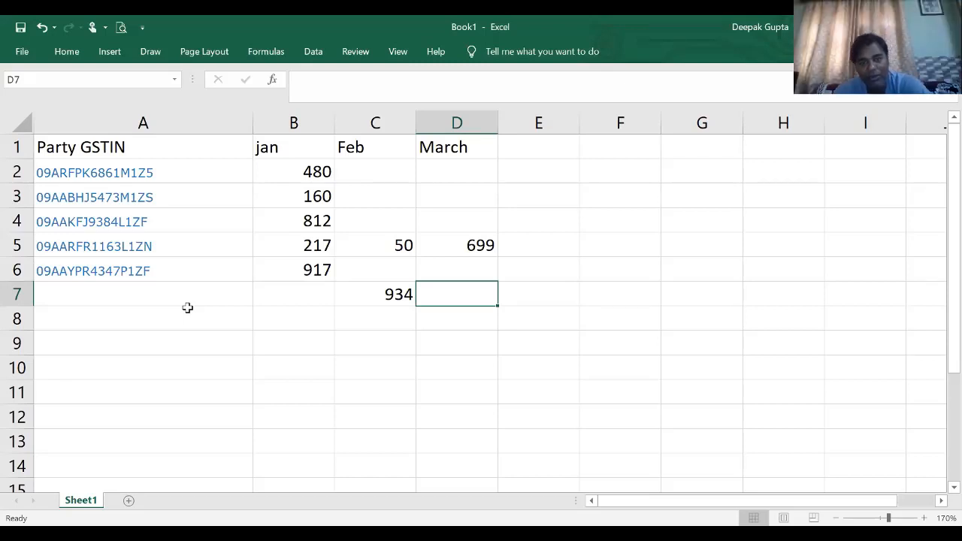
pyautogui.hotkey('alt', 'Tab')
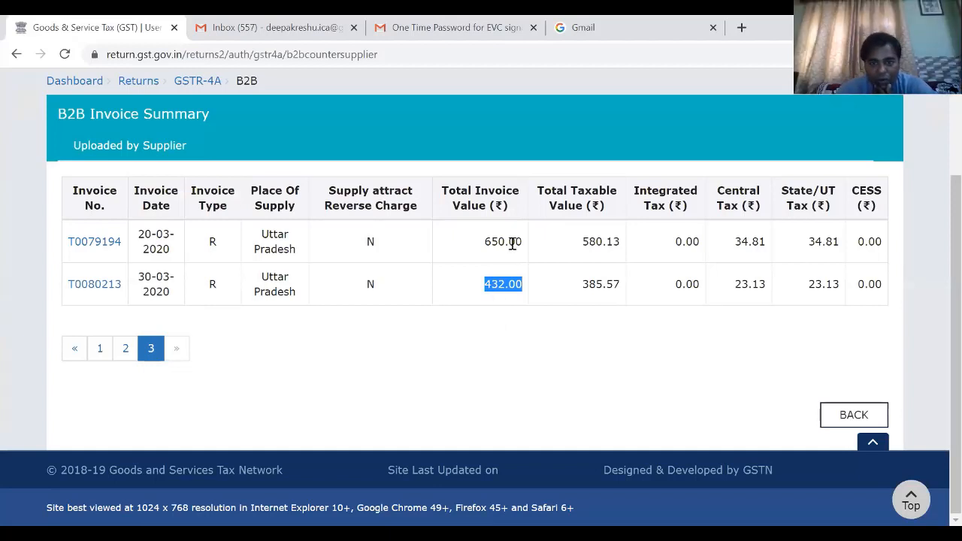
pyautogui.click(126, 352)
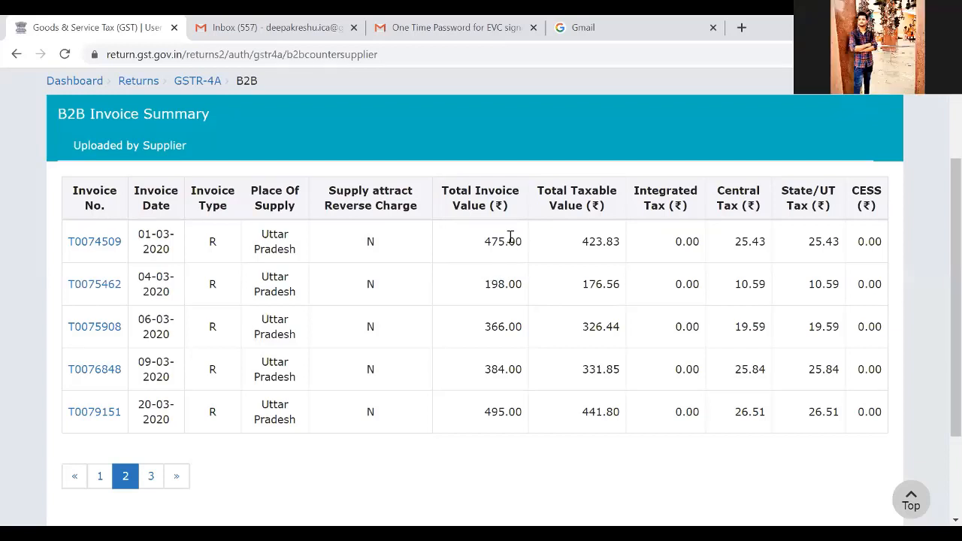
pyautogui.click(105, 479)
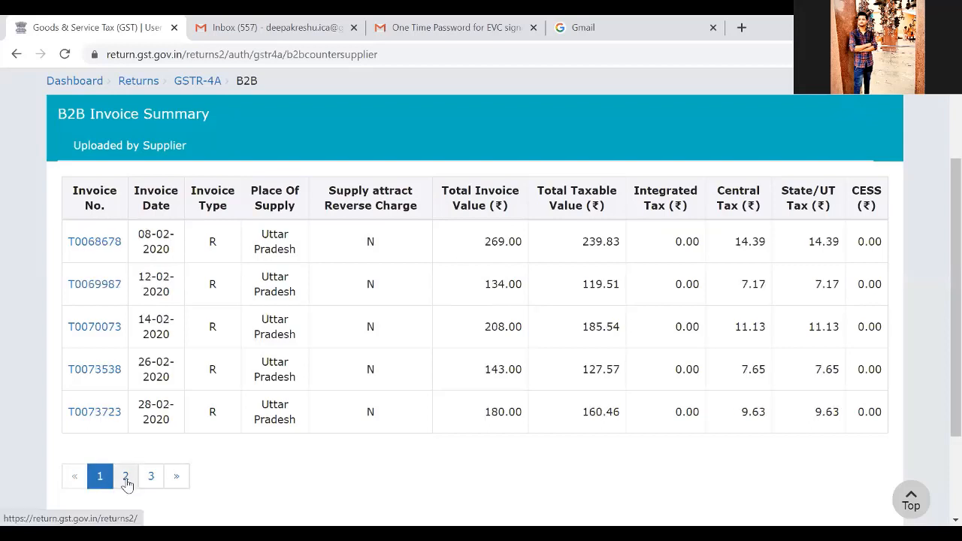
pyautogui.click(127, 481)
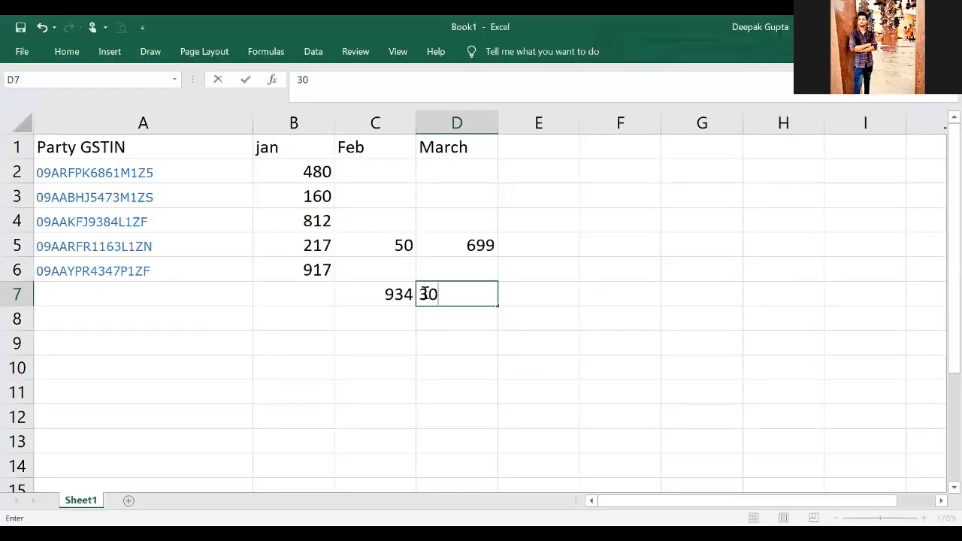
# - Enter 3000 in D7 of the Excel sheet as M/S M PHARMA's March invoice value, and select A7 for its GSTIN
pyautogui.write('00')
pyautogui.press('Return')
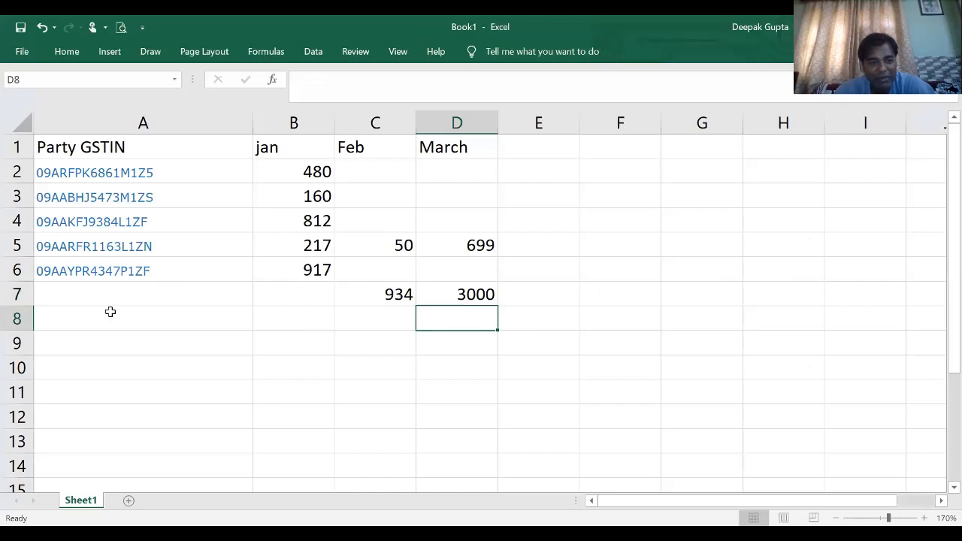
pyautogui.click(117, 315)
pyautogui.click(142, 289)
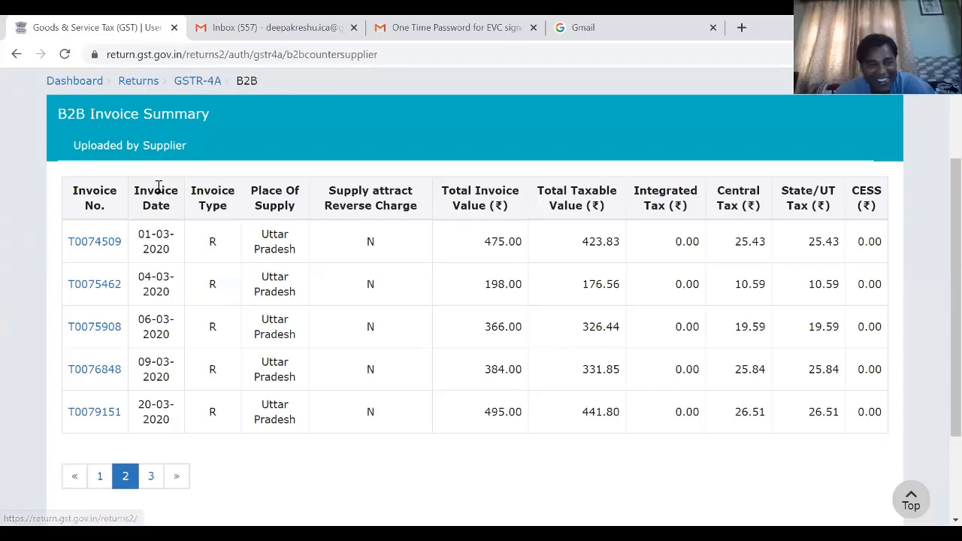
# - Return to the second page of the portal's supplier list and select M/S M PHARMA's GSTIN for copying
pyautogui.scroll(2, 90, 120)
pyautogui.click(17, 54)
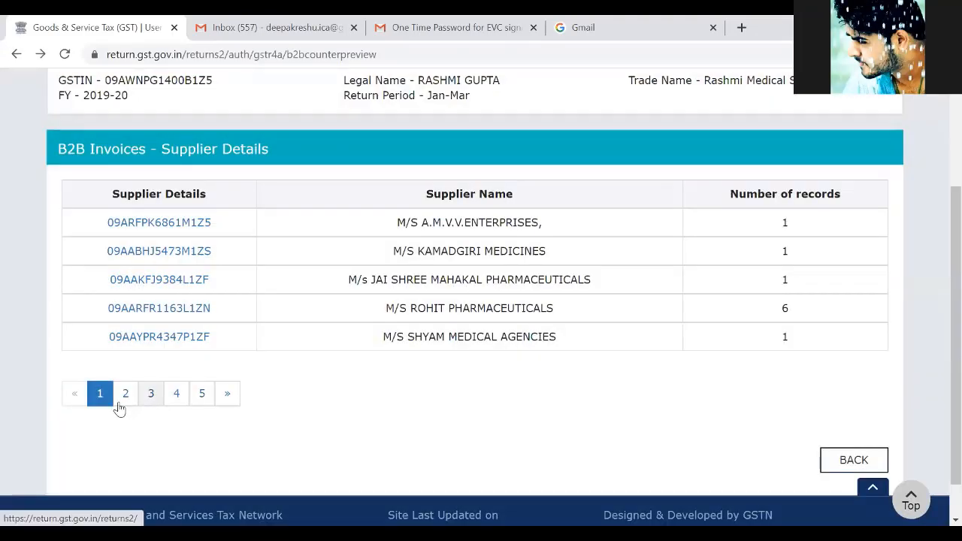
pyautogui.click(122, 397)
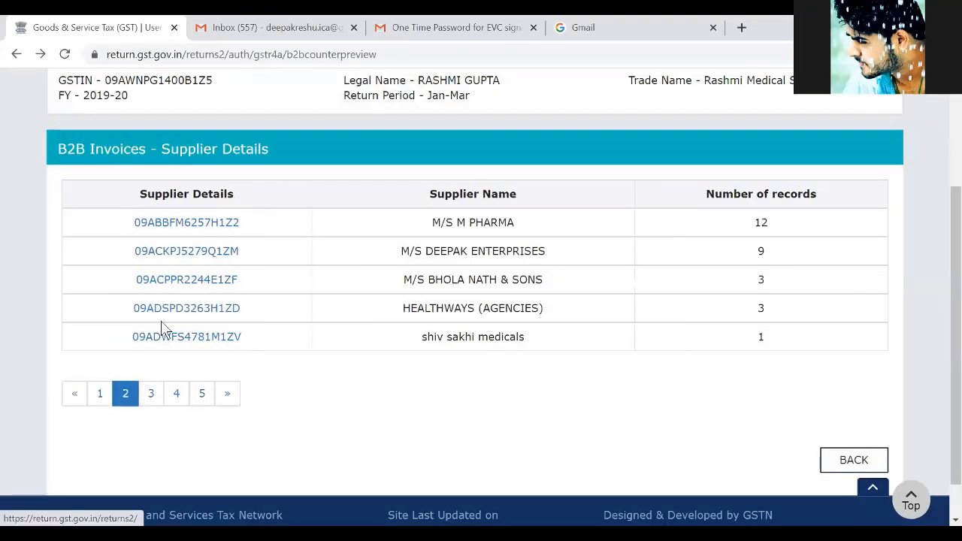
pyautogui.doubleClick(253, 227)
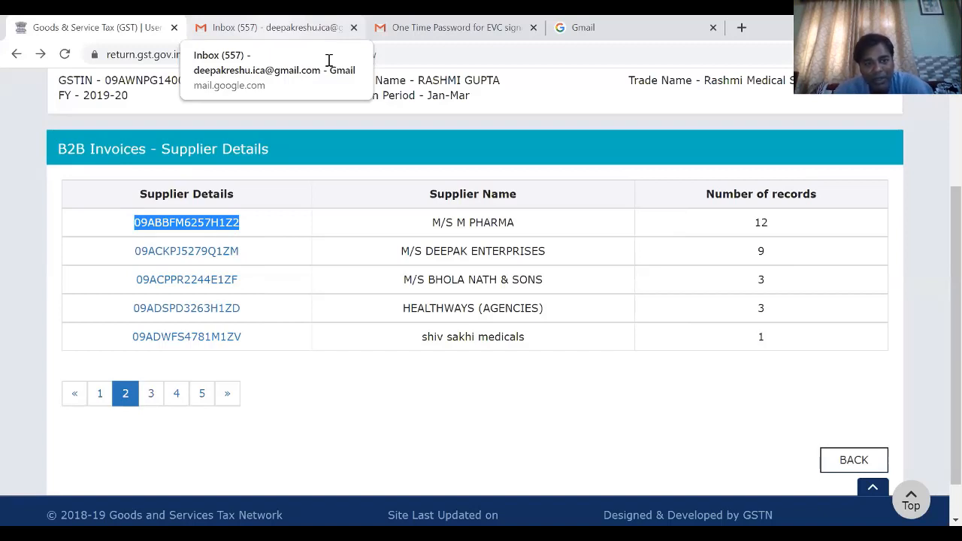
pyautogui.click(274, 28)
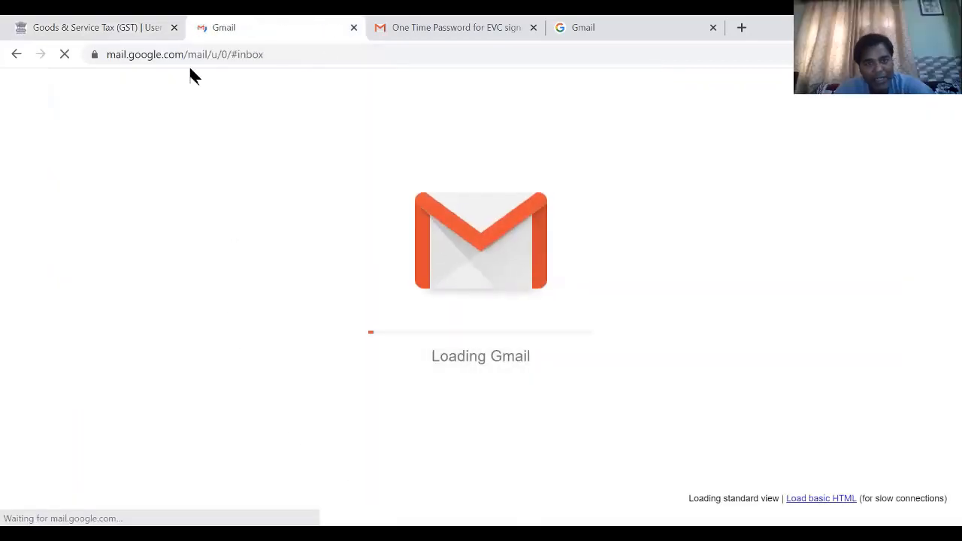
pyautogui.click(98, 28)
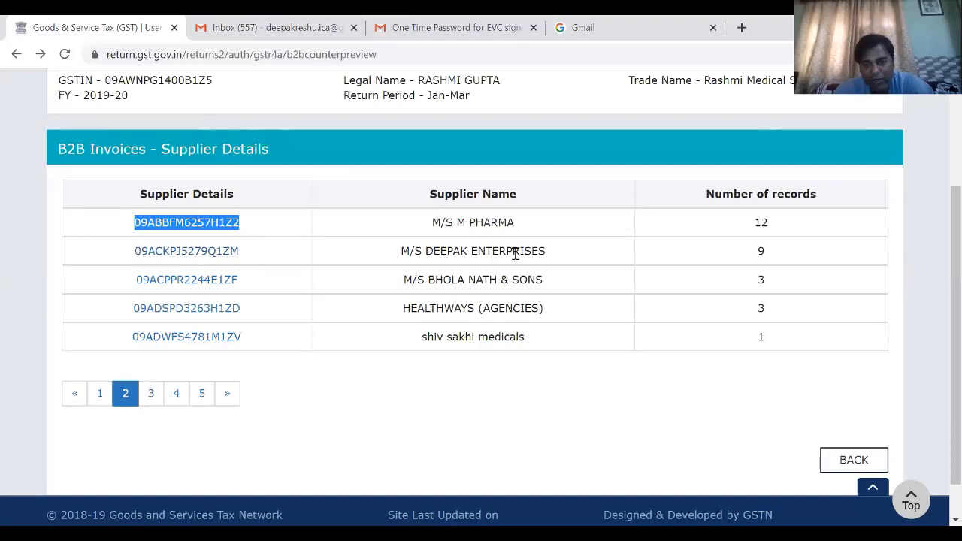
# - Open M/S DEEPAK ENTERPRISES' B2B invoice summary and examine the total invoice values on both pages
pyautogui.click(203, 255)
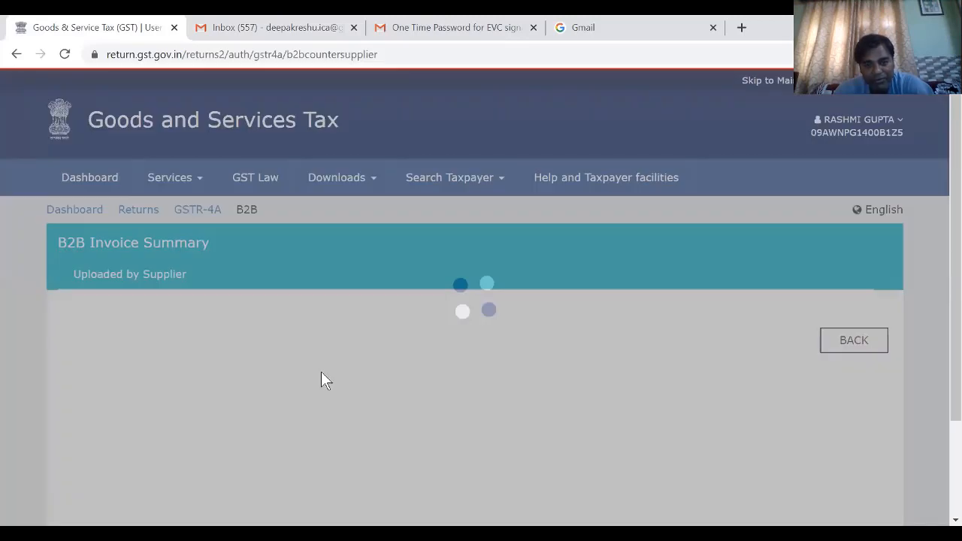
pyautogui.scroll(-3, 322, 376)
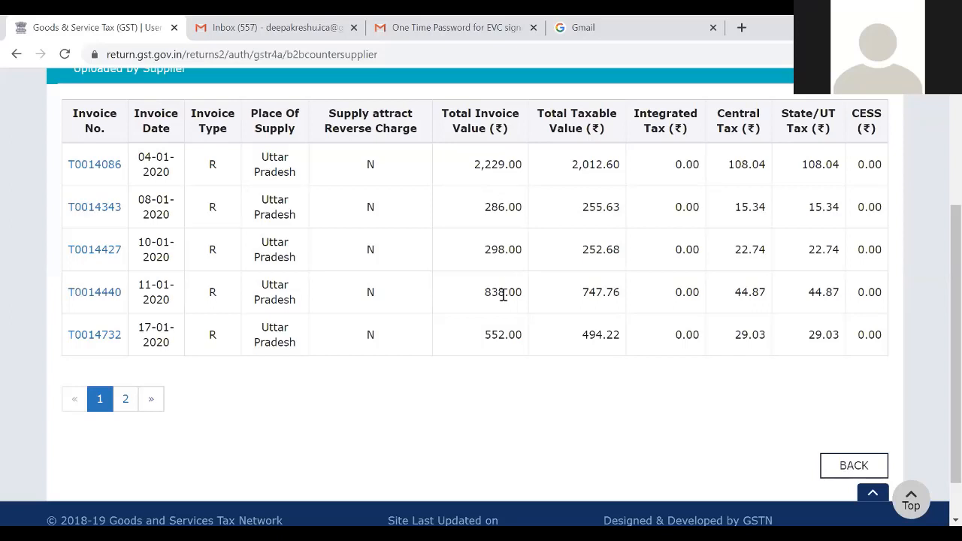
pyautogui.click(125, 399)
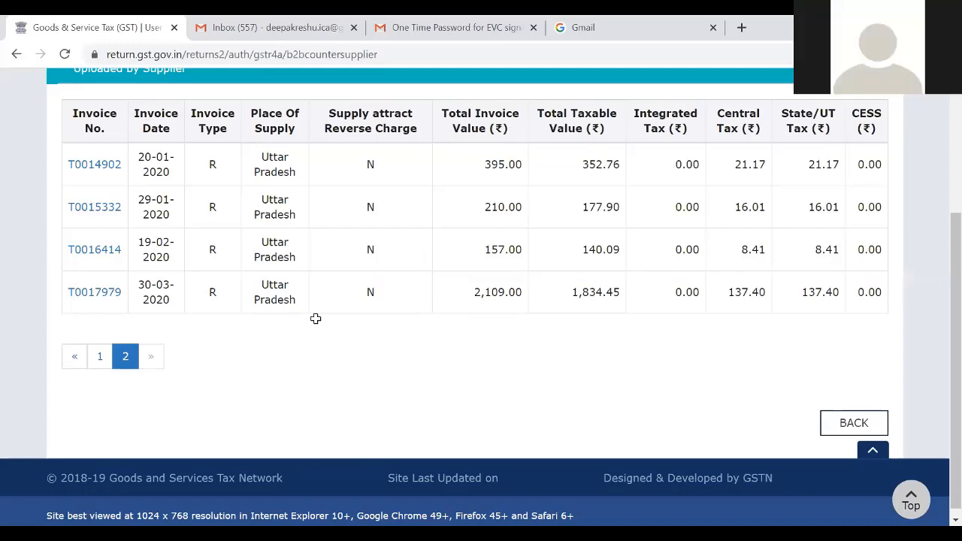
# - Switch to Excel, enter 4808 in row 8 as M/S DEEPAK ENTERPRISES' invoice value, and move it to the January cell B8
pyautogui.hotkey('alt', 'Tab')
pyautogui.click(353, 320)
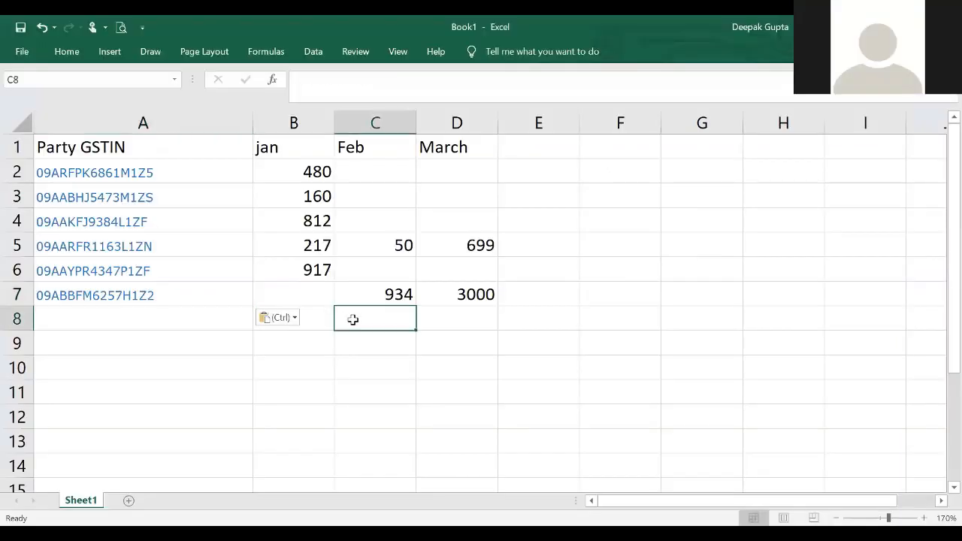
pyautogui.write('480')
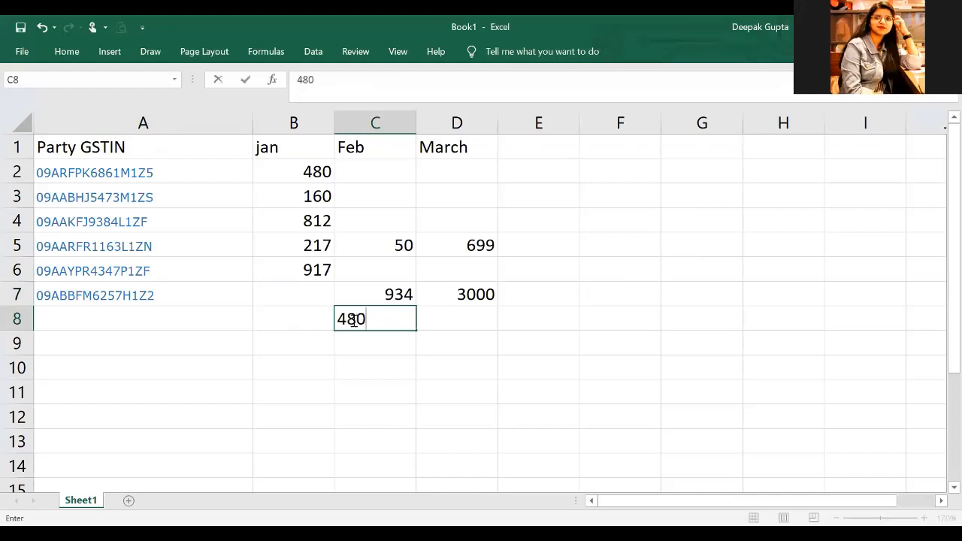
pyautogui.write('8')
pyautogui.press('Return')
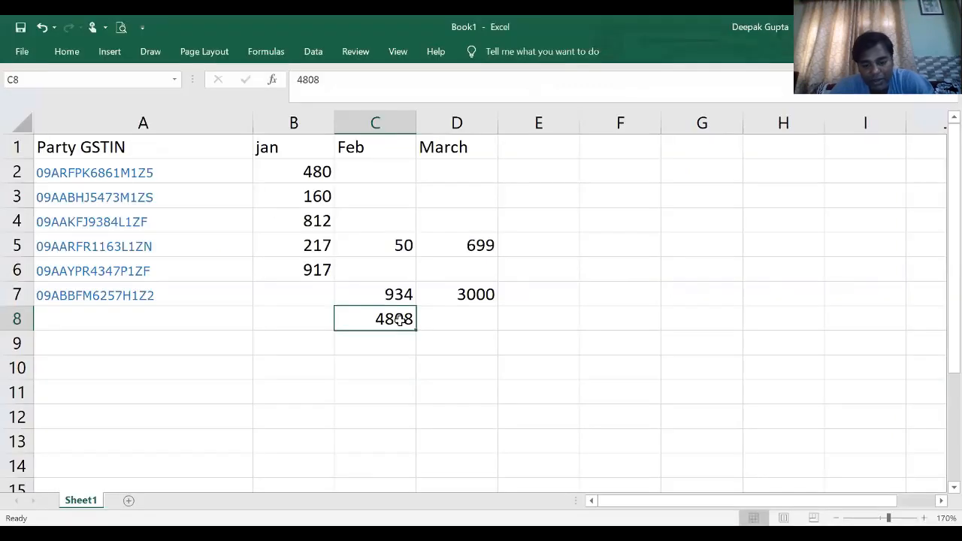
pyautogui.hotkey('ctrl', 'x')
pyautogui.press('Left')
pyautogui.press('Return')
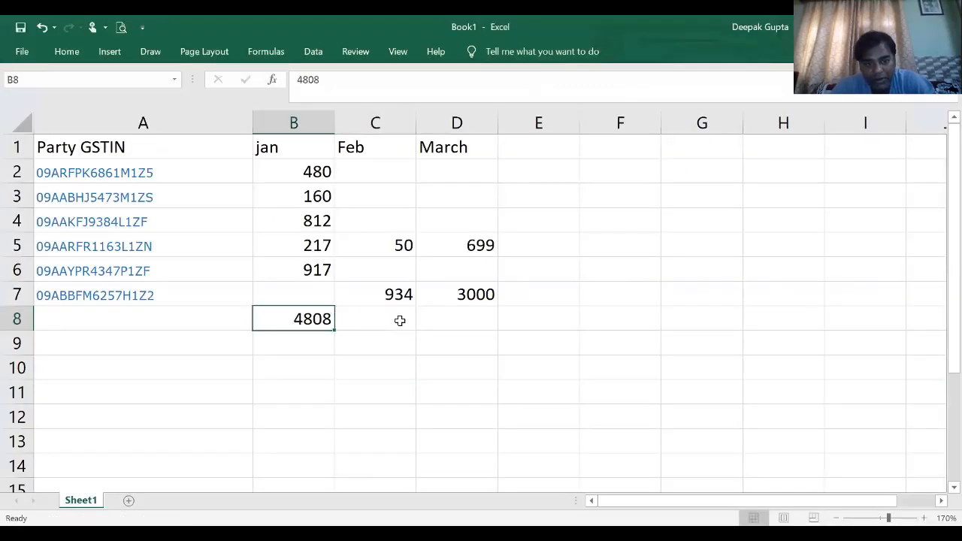
# - Enter M/S DEEPAK ENTERPRISES' February value 157 in C8 and March value 2109 in D8
pyautogui.click(400, 320)
pyautogui.write('17')
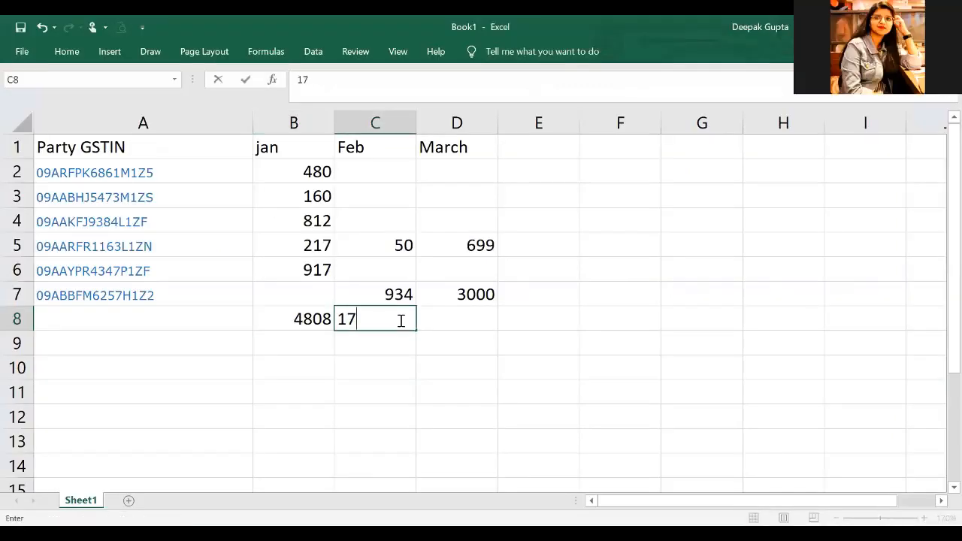
pyautogui.press('BackSpace')
pyautogui.write('57')
pyautogui.press('Return')
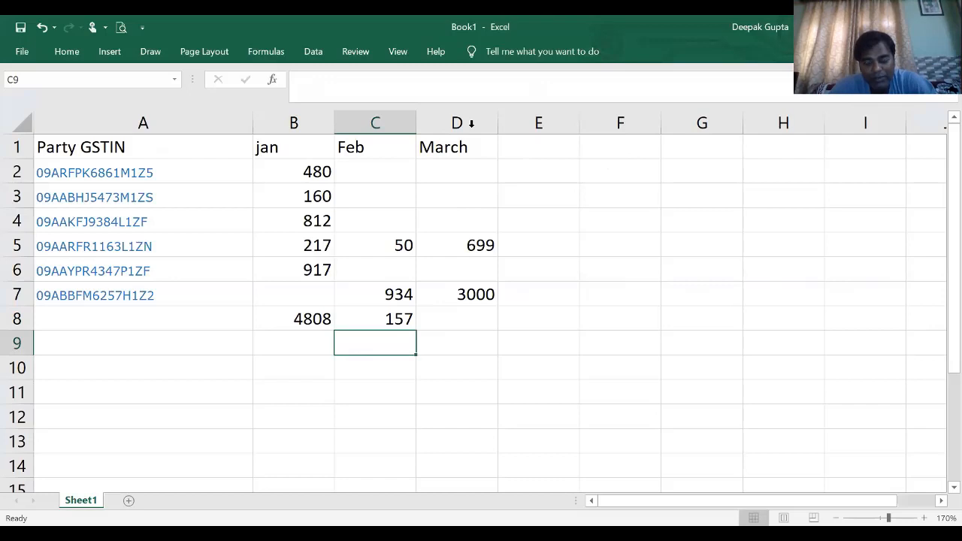
pyautogui.click(456, 322)
pyautogui.write('2109')
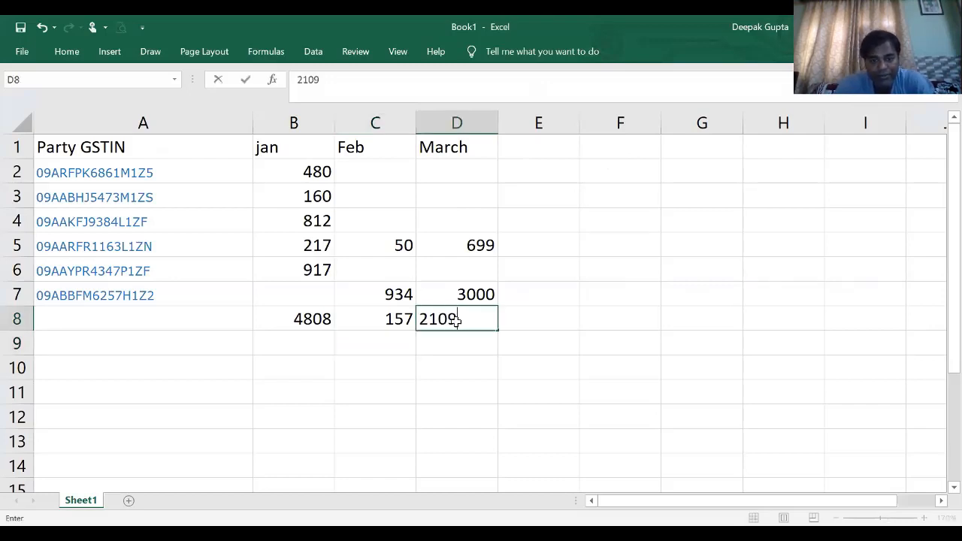
pyautogui.press('Return')
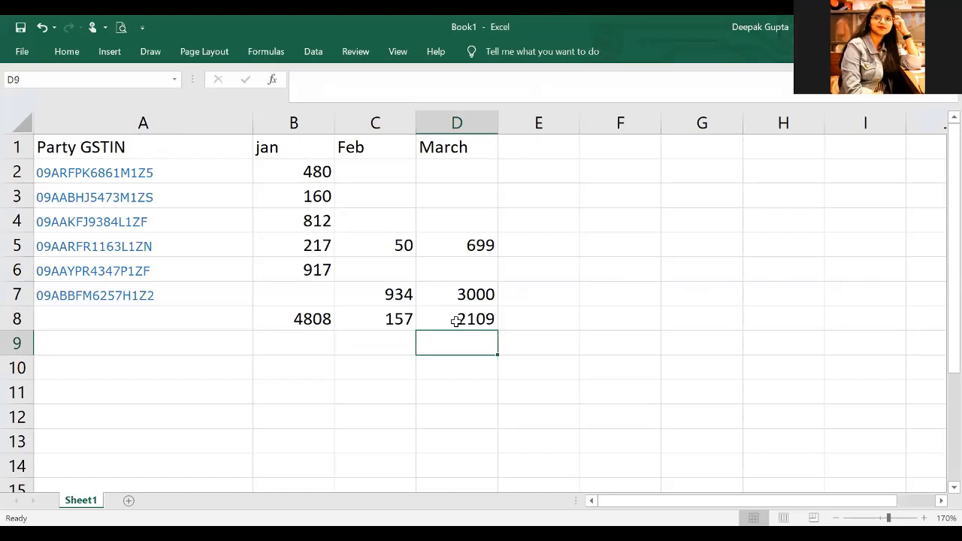
# - Select A8, switch back to the portal's supplier list, and open the invoice summary of the supplier whose GSTIN is in A12
pyautogui.click(121, 311)
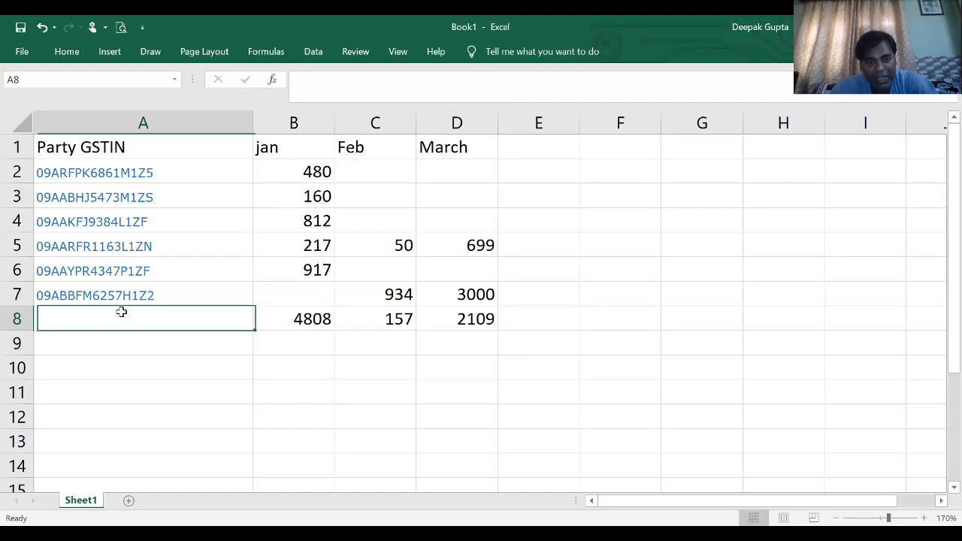
pyautogui.hotkey('alt', 'Tab')
pyautogui.scroll(3, 114, 224)
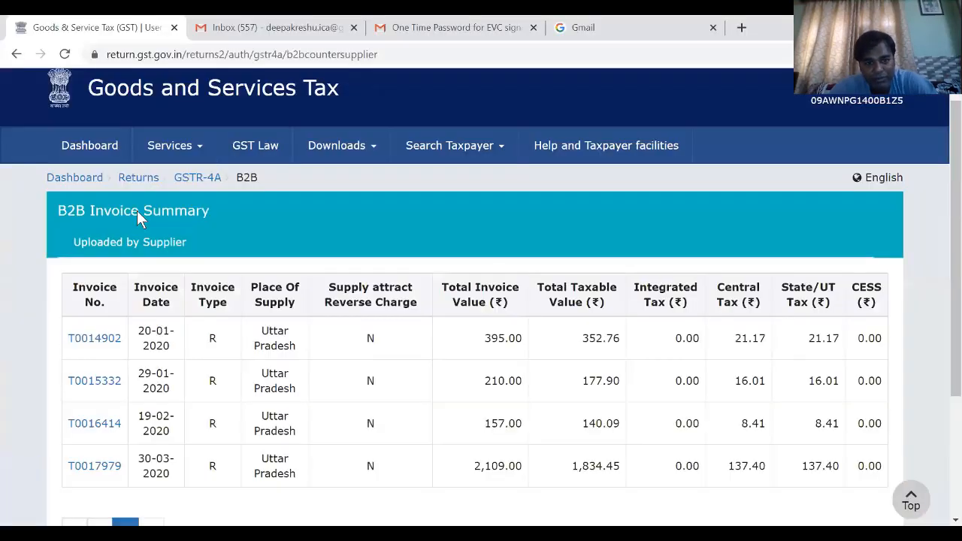
pyautogui.scroll(-2, 263, 184)
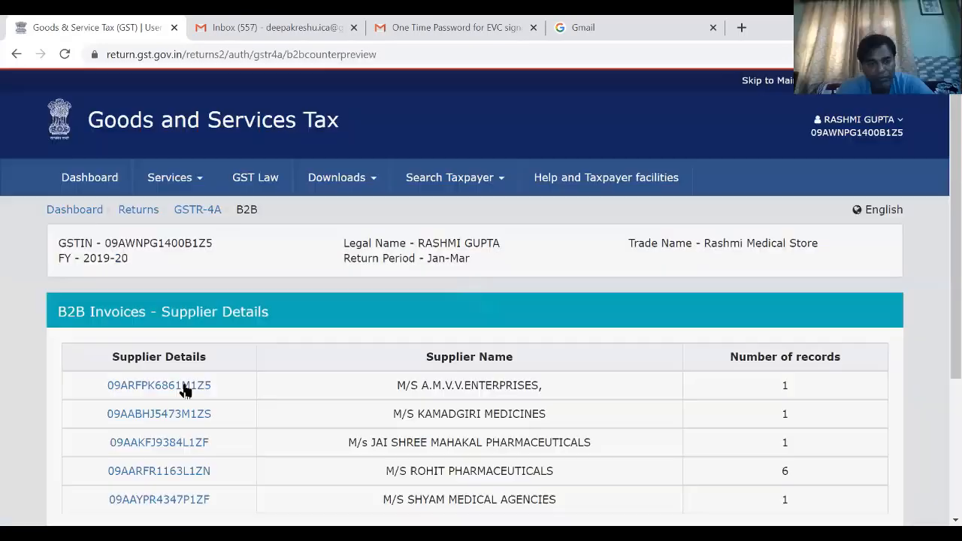
pyautogui.scroll(-2, 180, 387)
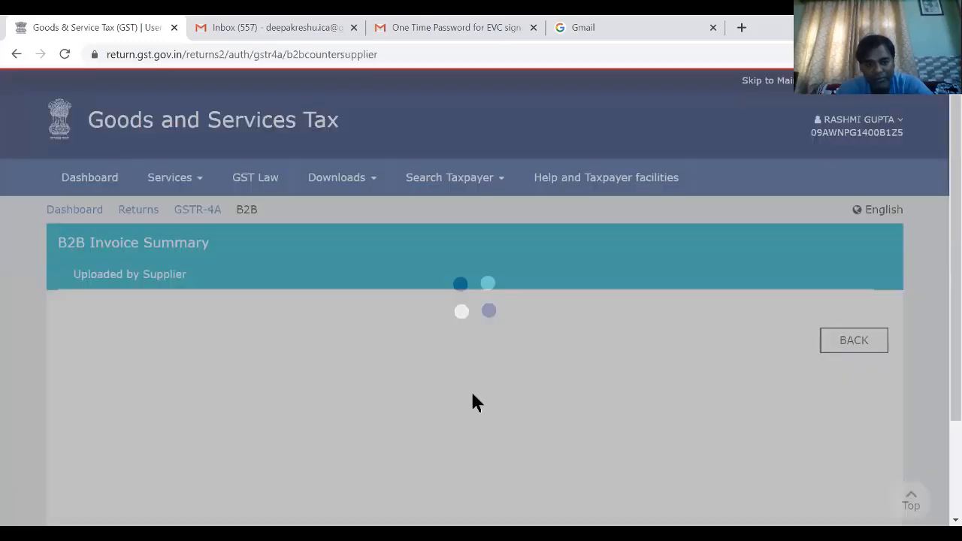
pyautogui.scroll(-2, 489, 297)
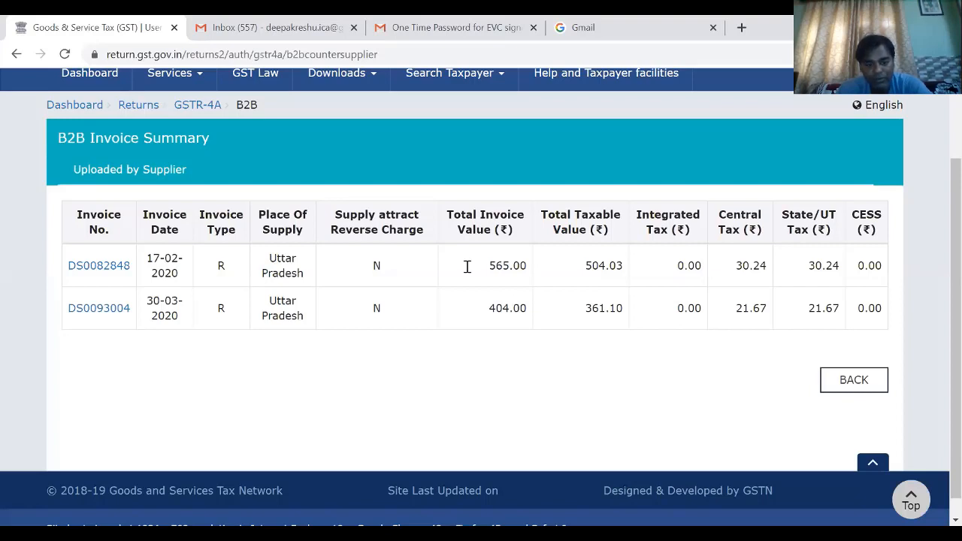
# - Switch to Excel, enter 565 for February in C12 and 404 for March in D12, and return to the portal's supplier list
pyautogui.hotkey('alt', 'Tab')
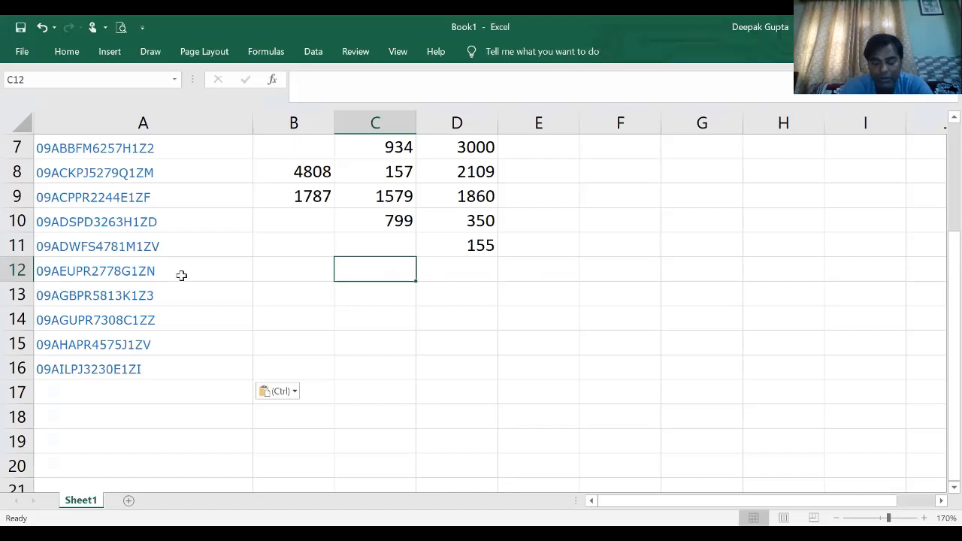
pyautogui.write('565')
pyautogui.press('Tab')
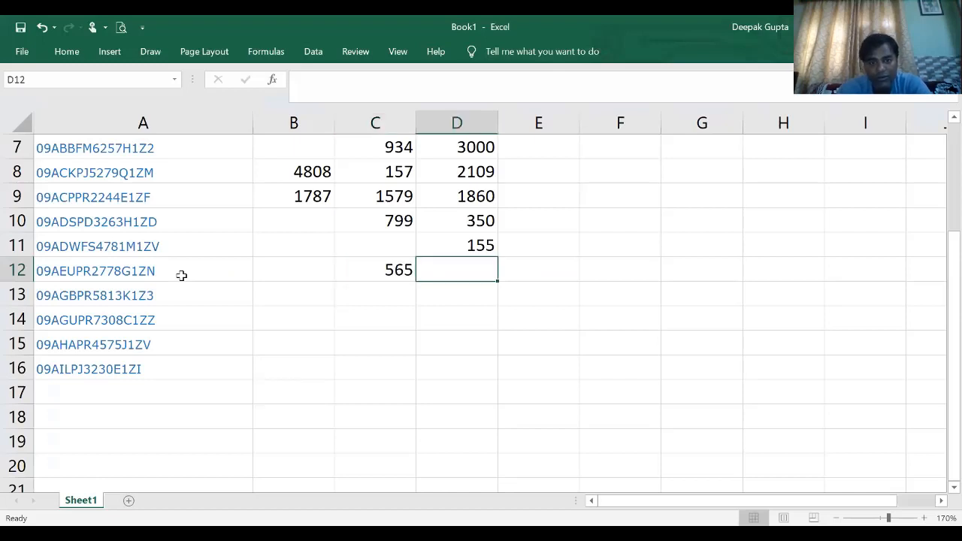
pyautogui.write('404')
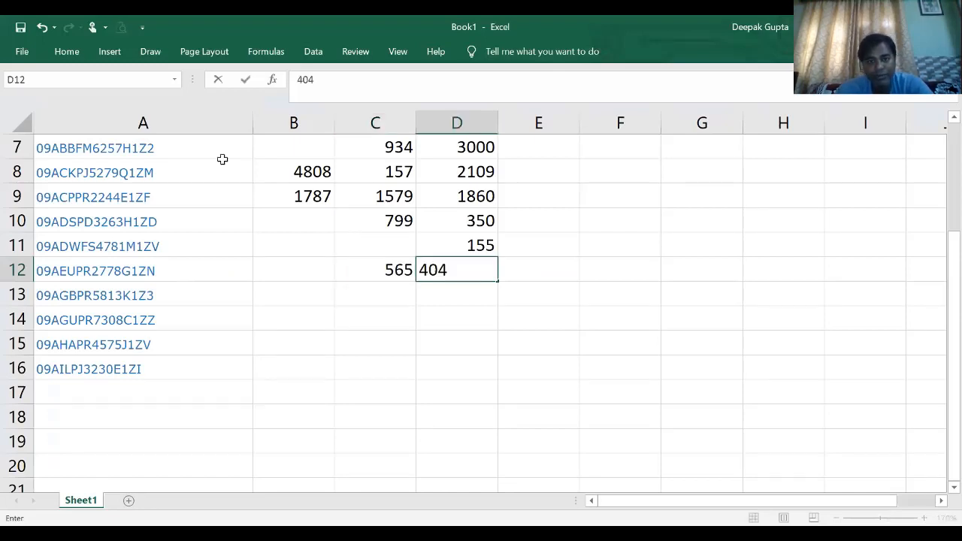
pyautogui.press('Return')
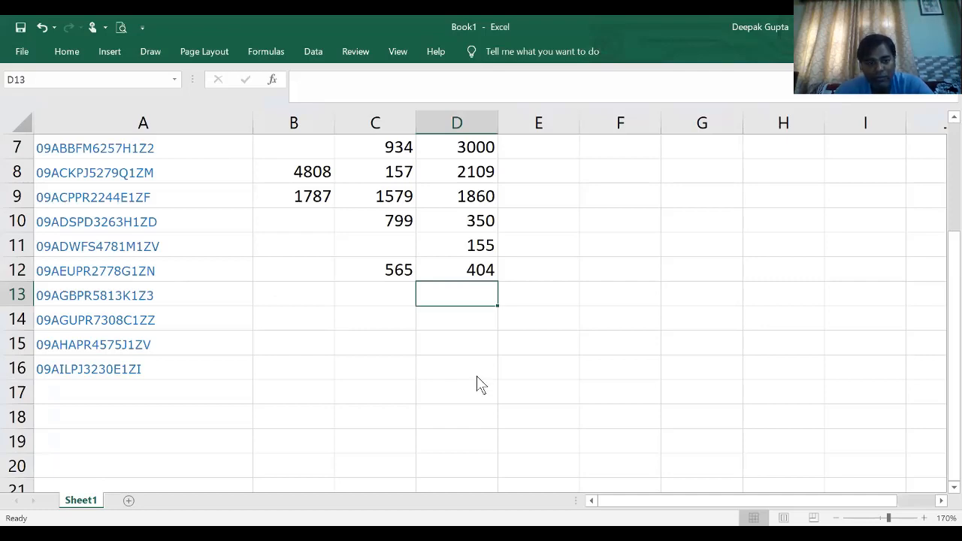
pyautogui.hotkey('alt', 'Tab')
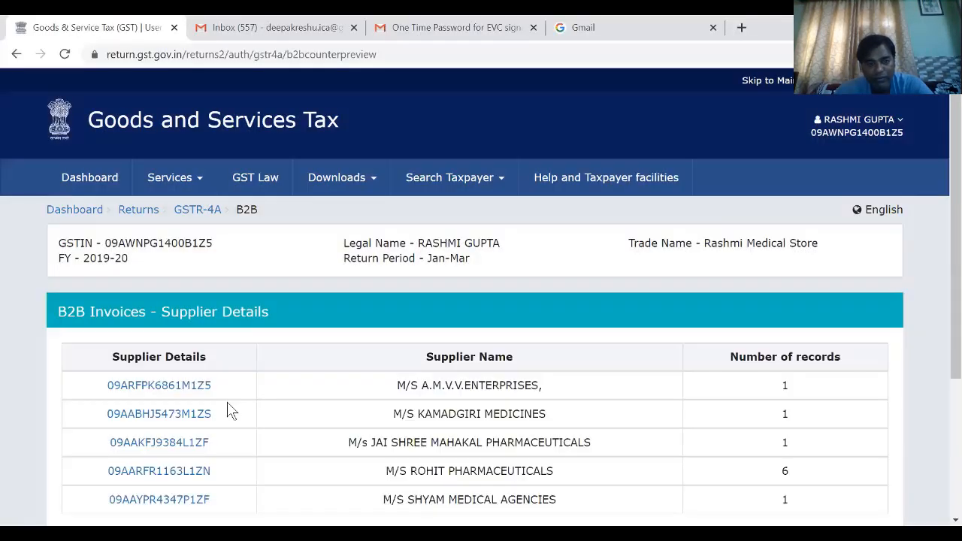
# - Open M/S K.S.PHARMA's invoice summary on the portal, switch to Excel, and enter the March total =194+304 in D13
pyautogui.scroll(-1, 230, 412)
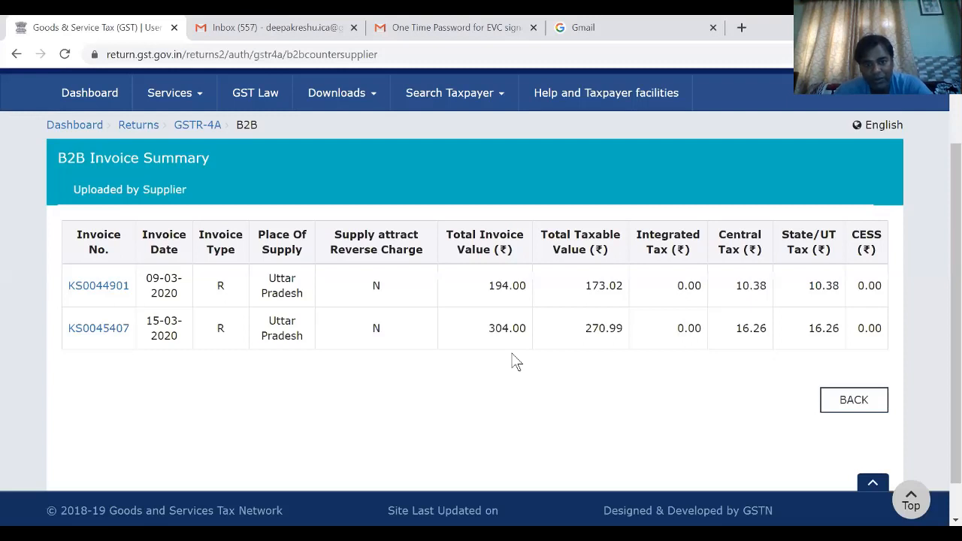
pyautogui.hotkey('alt', 'Tab')
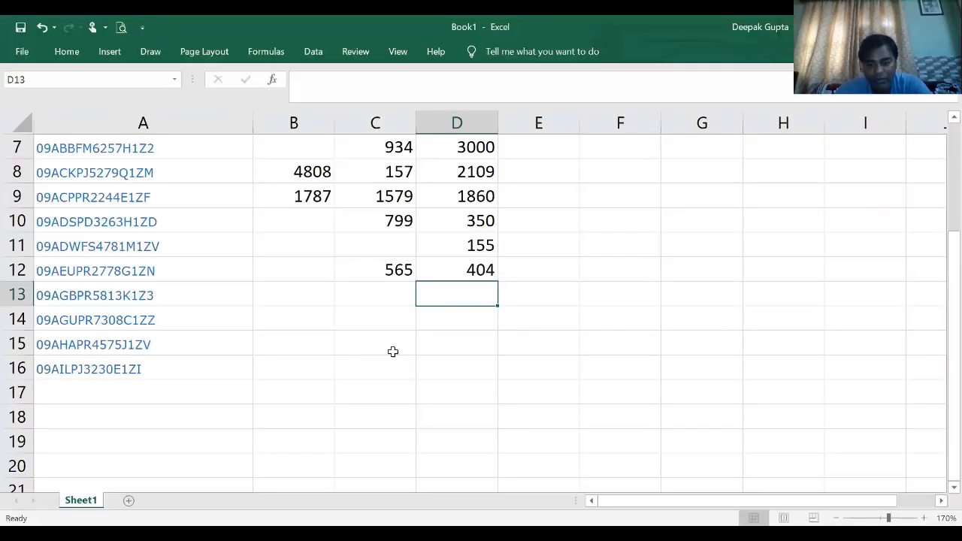
pyautogui.write('=')
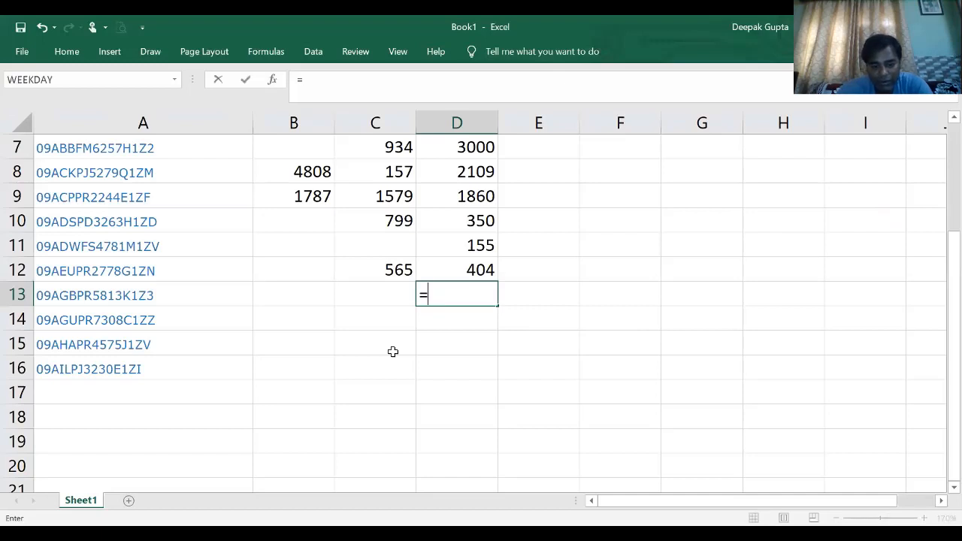
pyautogui.write('194+')
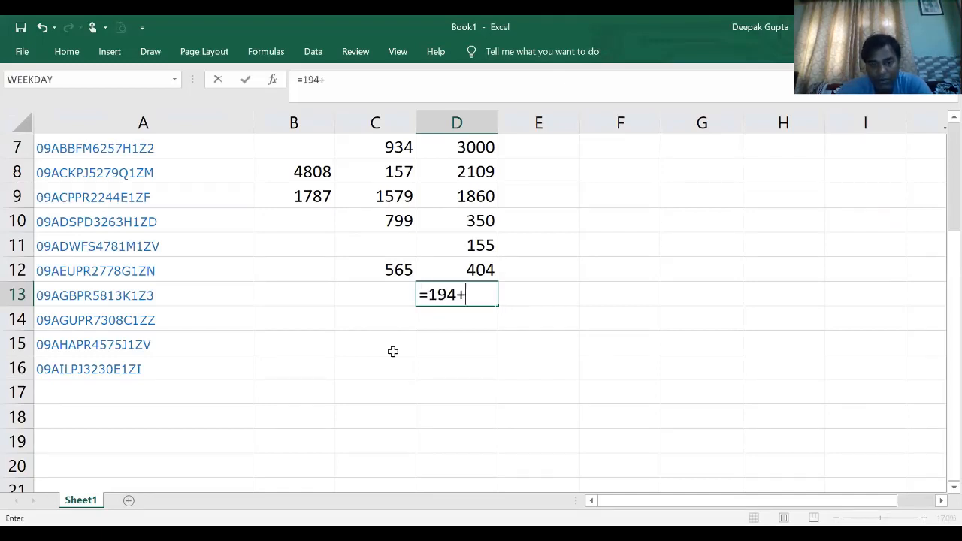
pyautogui.write('30')
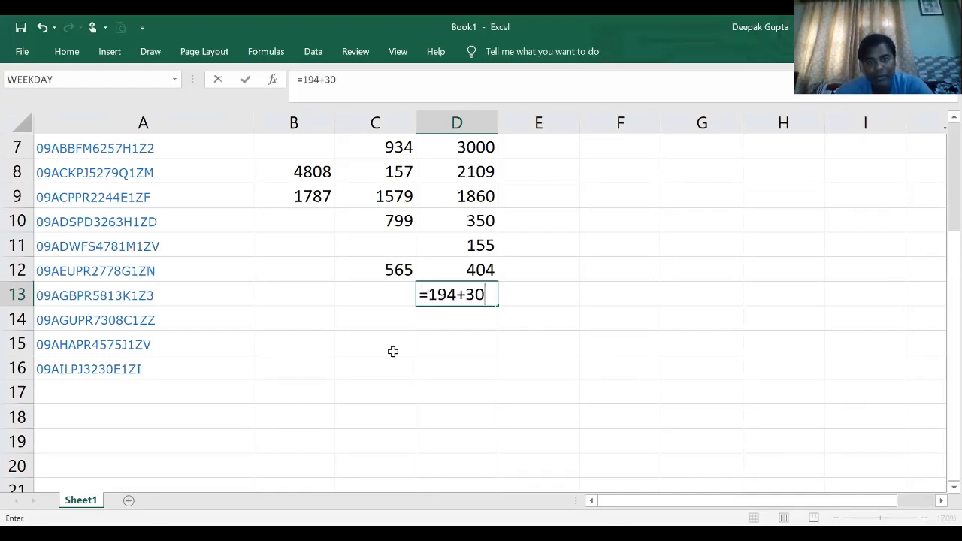
pyautogui.press('Return')
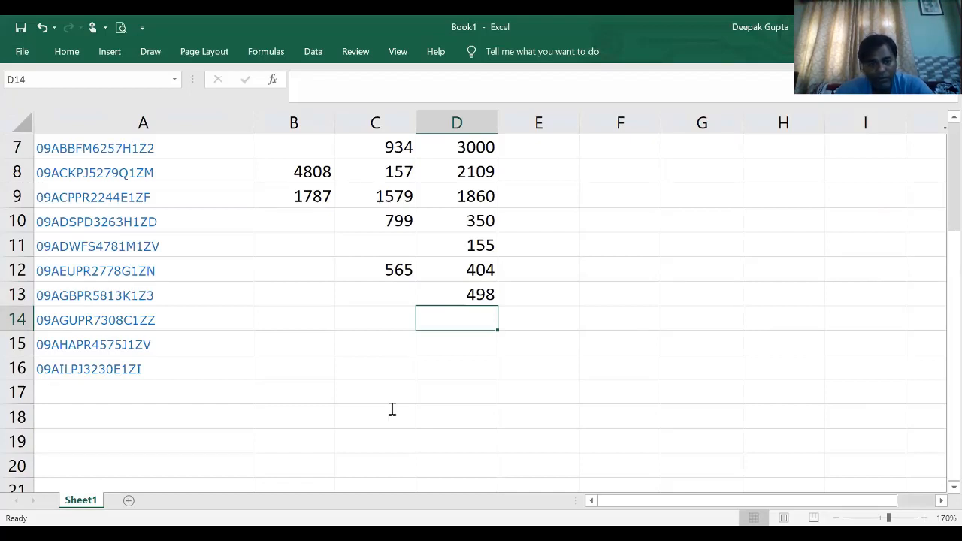
# - Switch back to the portal and open M/S G.G.PHARMA's invoice summary from page 3 of the supplier list
pyautogui.hotkey('alt', 'Tab')
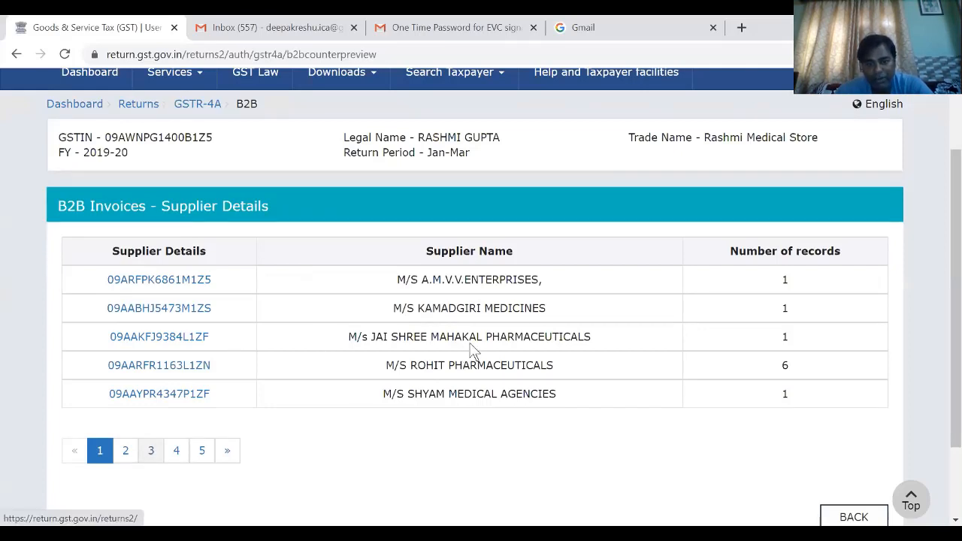
pyautogui.click(151, 450)
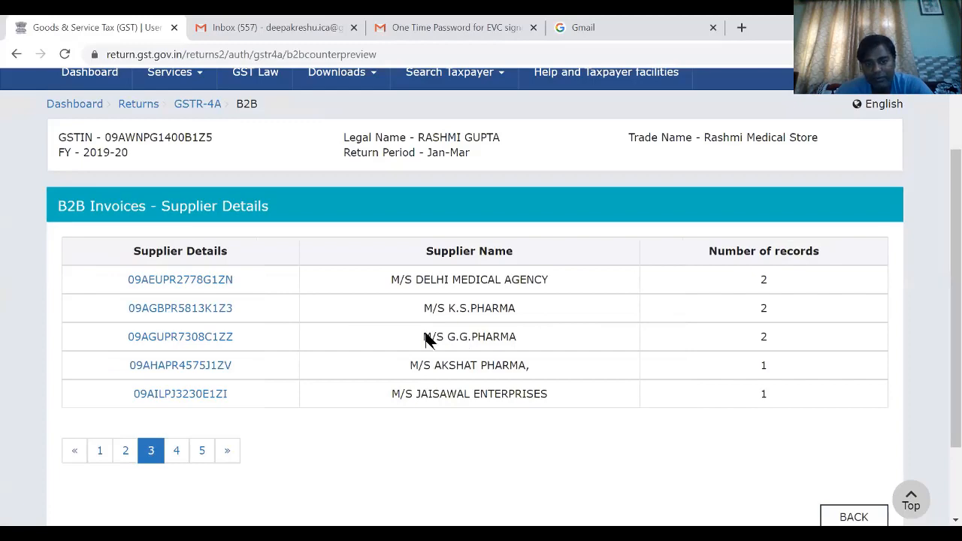
pyautogui.click(521, 348)
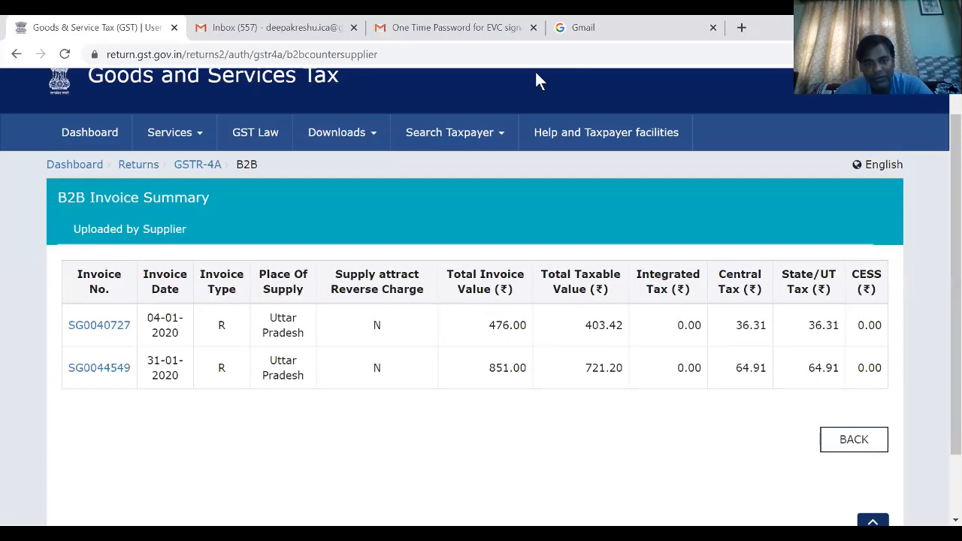
# - Switch to Excel and enter M/S G.G.PHARMA's January total as =476+851 in B14
pyautogui.hotkey('alt', 'Tab')
pyautogui.doubleClick(289, 323)
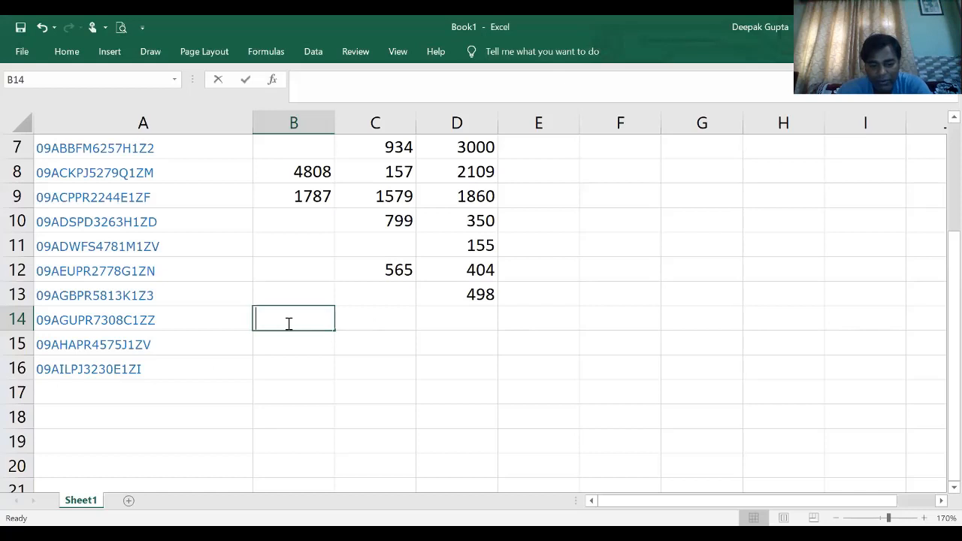
pyautogui.write('=47')
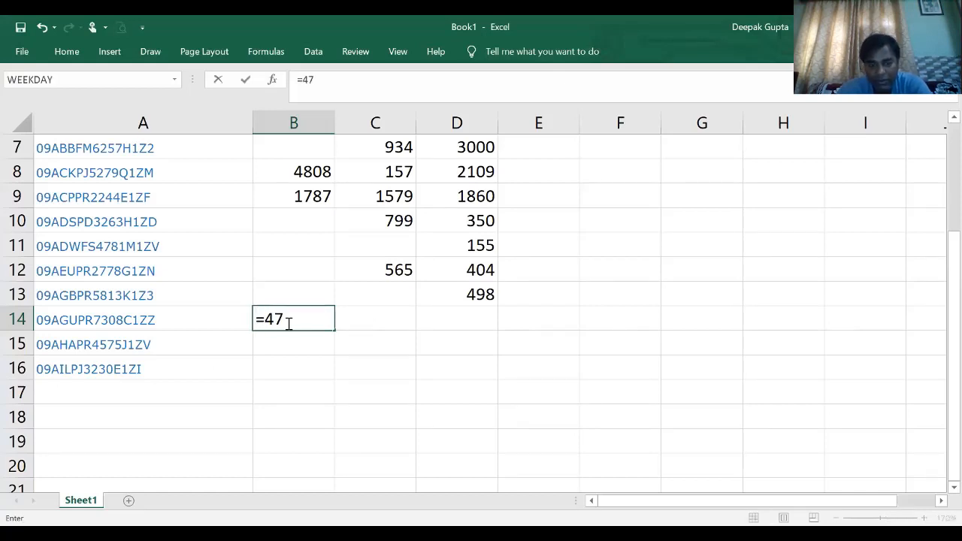
pyautogui.write('6+')
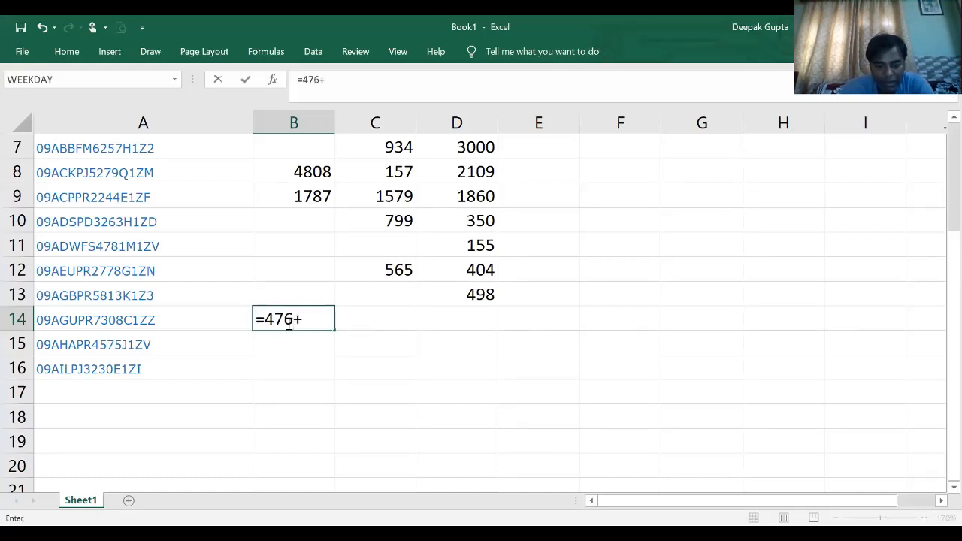
pyautogui.write('851')
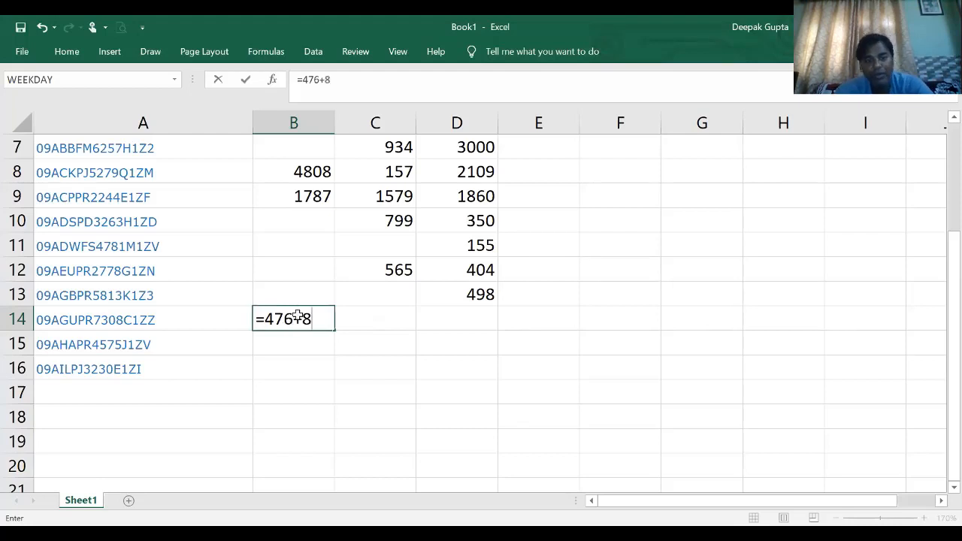
pyautogui.press('Return')
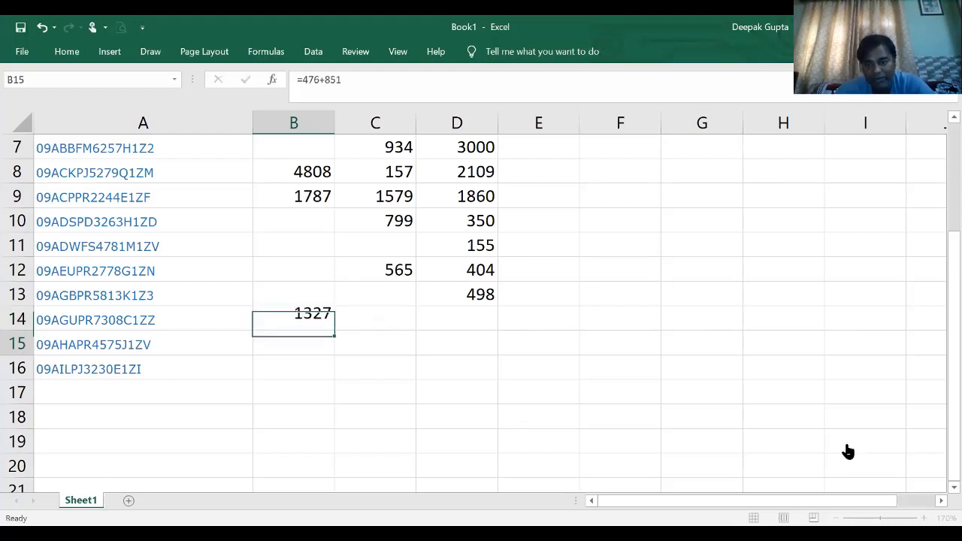
# - Return to page 3 of the portal's supplier list and open M/S AKSHAT PHARMA's invoice summary
pyautogui.hotkey('alt', 'Tab')
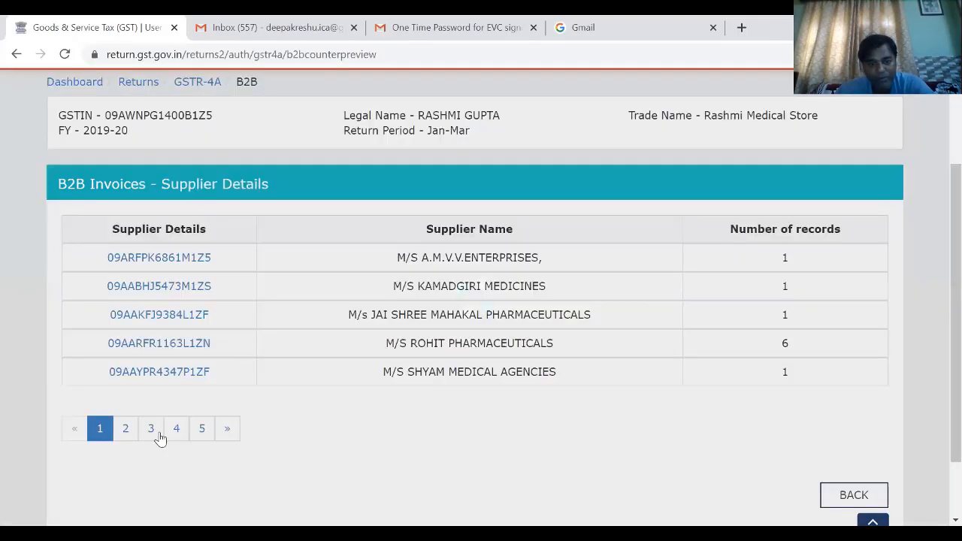
pyautogui.click(158, 436)
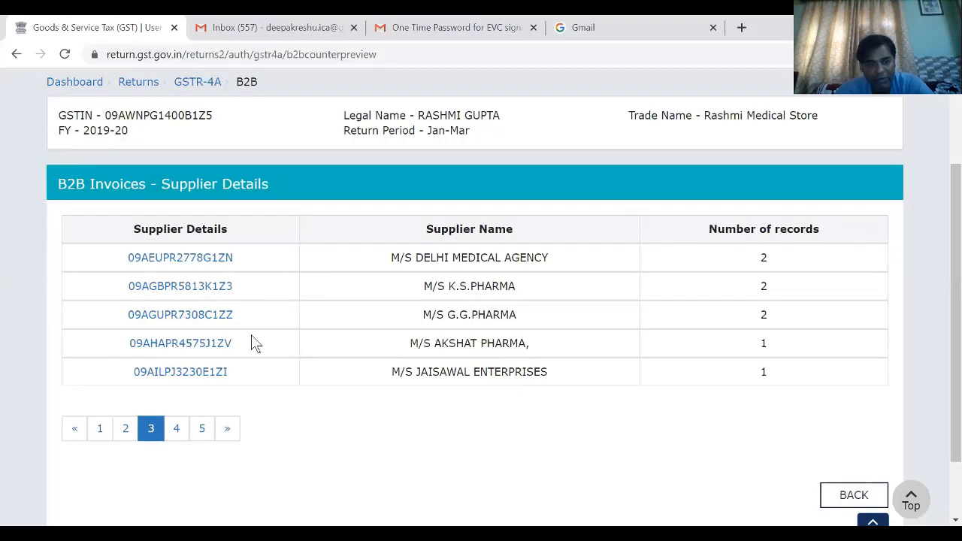
pyautogui.click(226, 373)
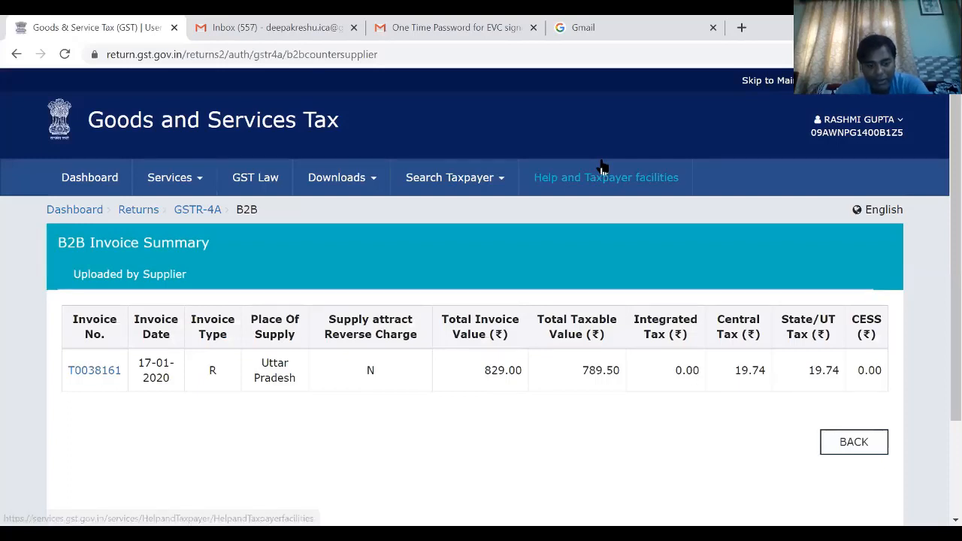
# - Switch to Excel and enter M/S AKSHAT PHARMA's January invoice value 829 in B15
pyautogui.hotkey('alt', 'Tab')
pyautogui.write('8')
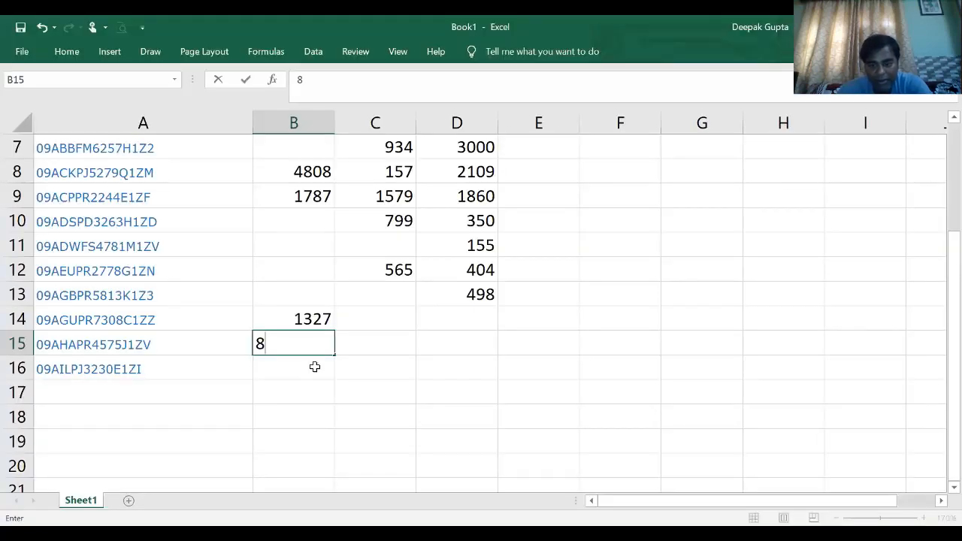
pyautogui.write('29')
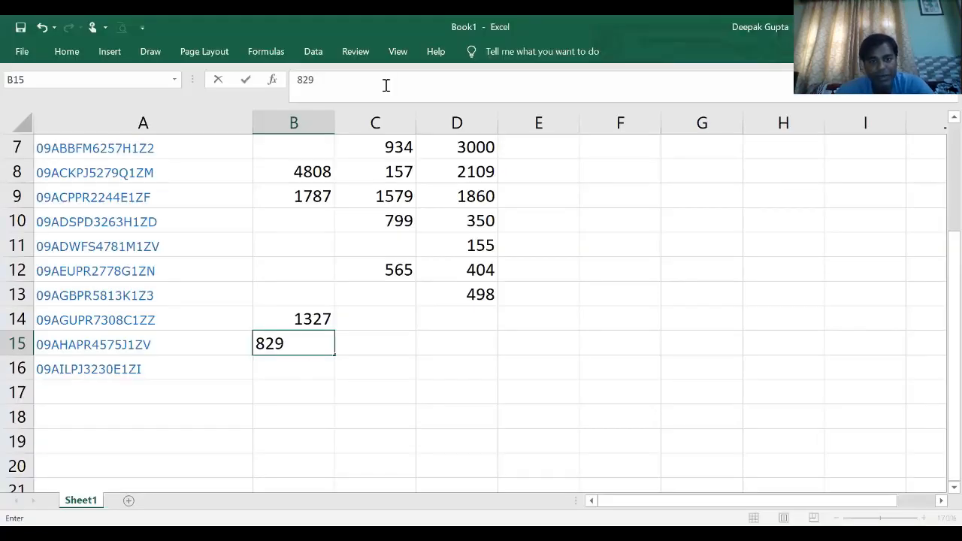
pyautogui.press('Return')
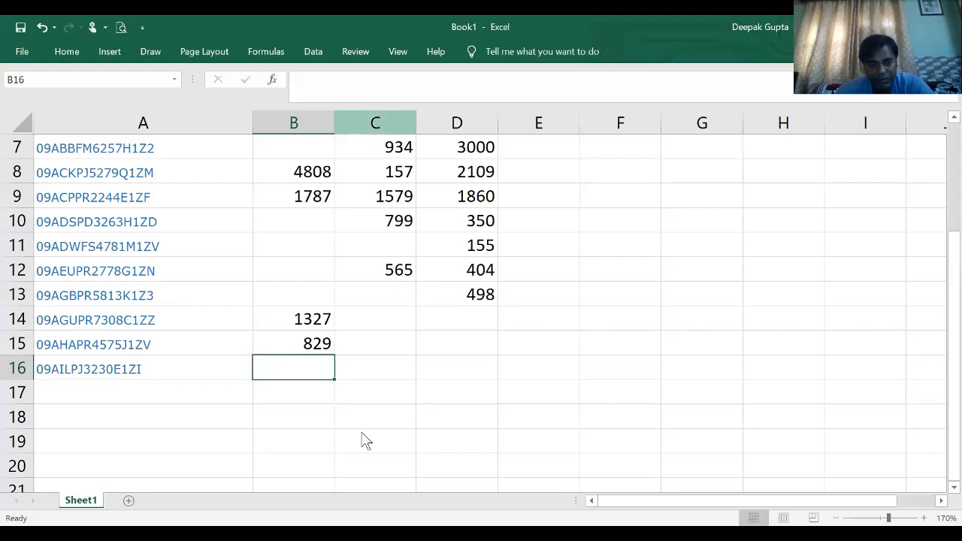
# - Open M/S JAISAWAL ENTERPRISES' invoice summary from page 3 of the portal's supplier list, and enter its January value 268 in B16 in Excel
pyautogui.hotkey('alt', 'Tab')
pyautogui.scroll(-1, 487, 418)
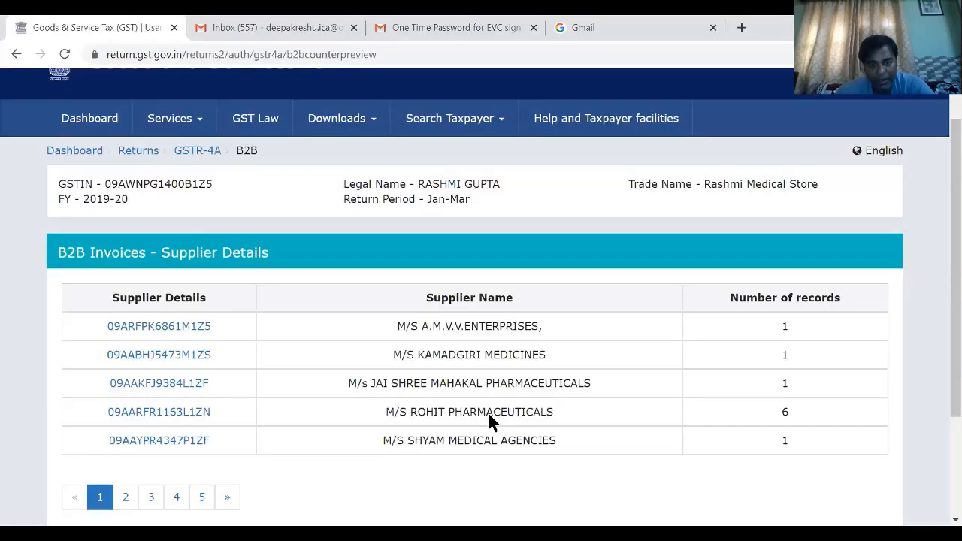
pyautogui.scroll(-1, 154, 437)
pyautogui.click(154, 436)
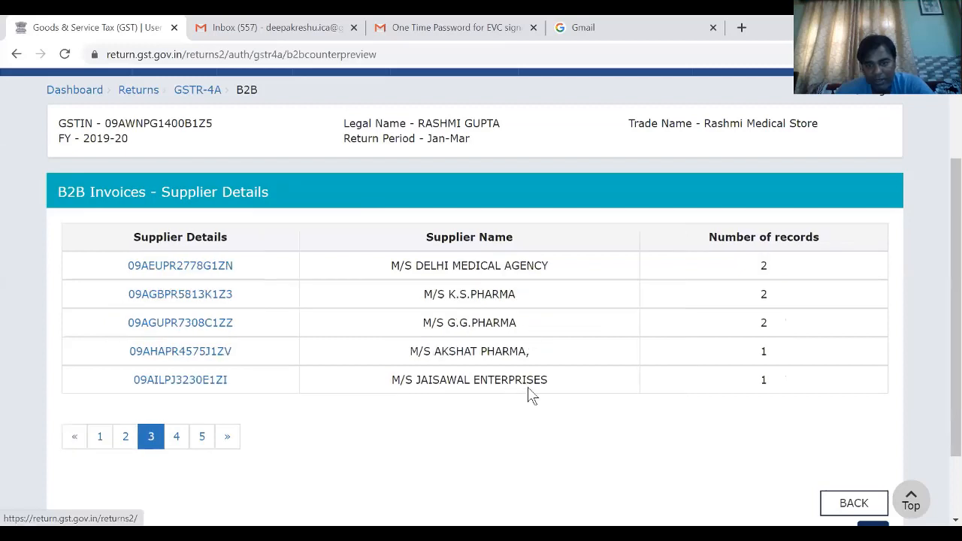
pyautogui.click(185, 381)
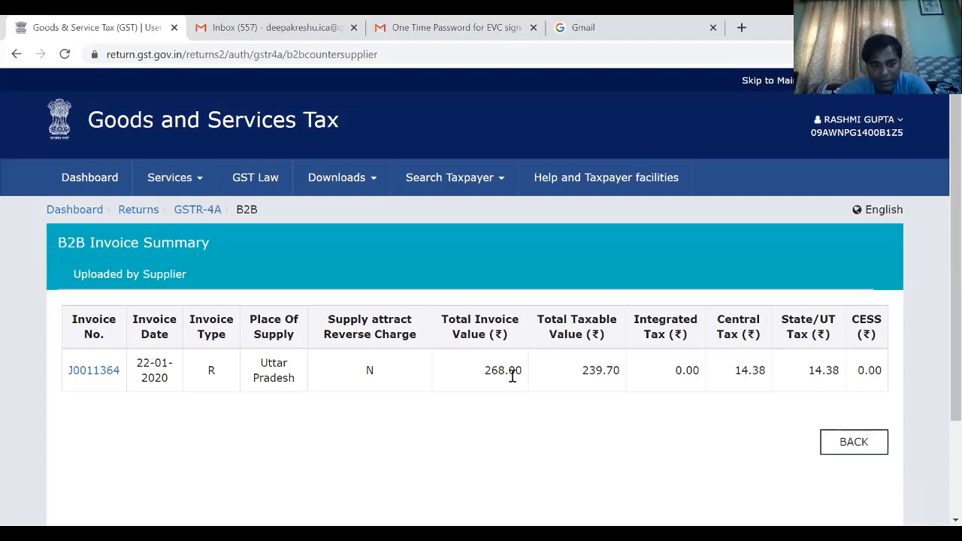
pyautogui.hotkey('alt', 'Tab')
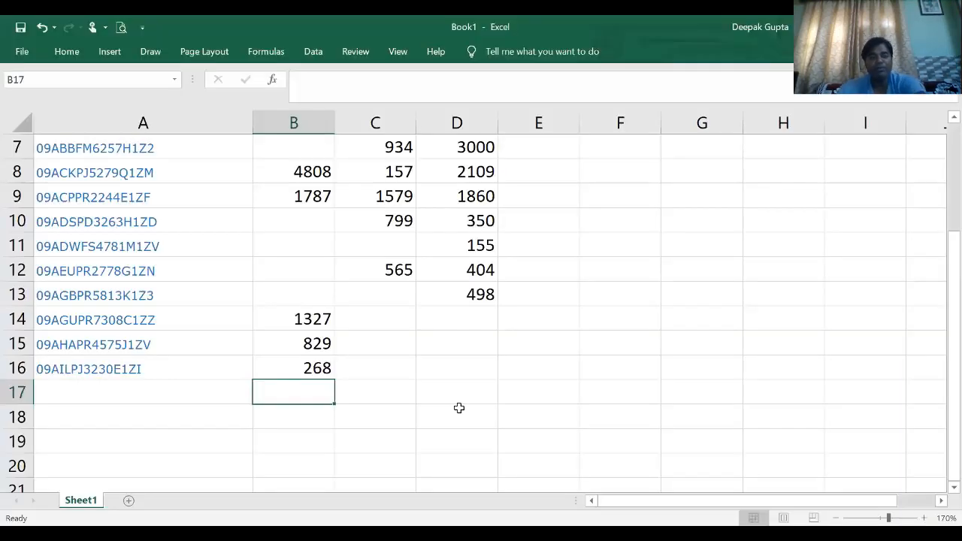
pyautogui.click(460, 408)
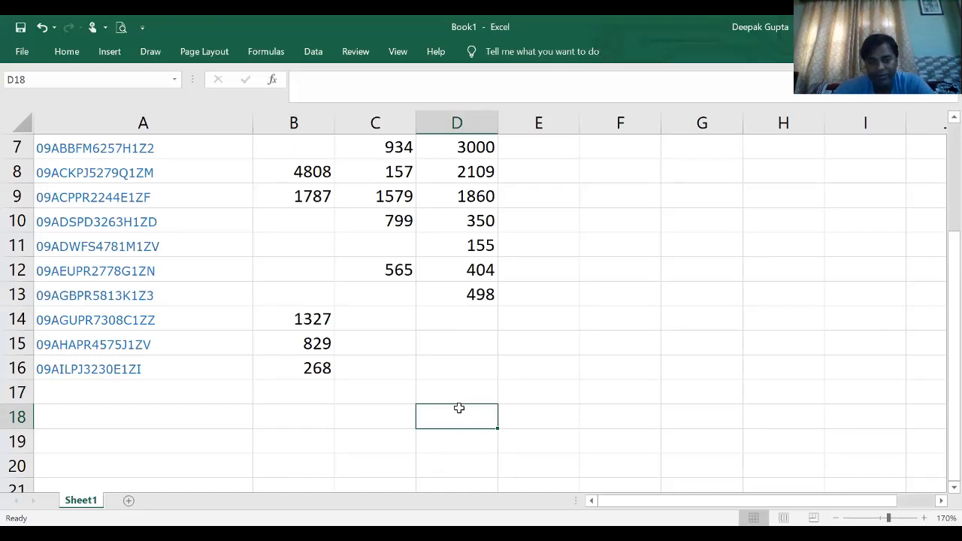
# - Copy M/S AADHAR PHARMA's GSTIN from page 4 of the portal's supplier list into A17 of the Excel sheet
pyautogui.hotkey('alt', 'Tab')
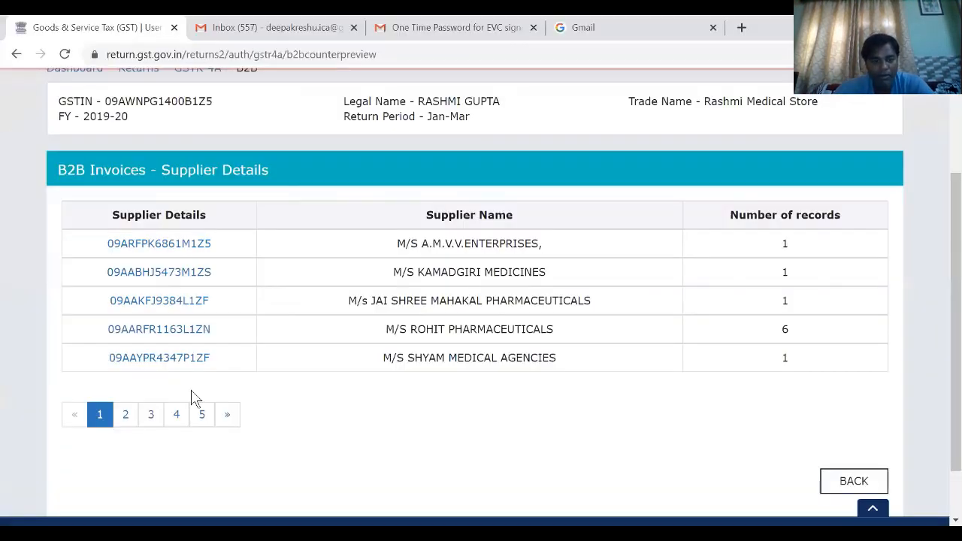
pyautogui.scroll(-1, 188, 391)
pyautogui.click(179, 378)
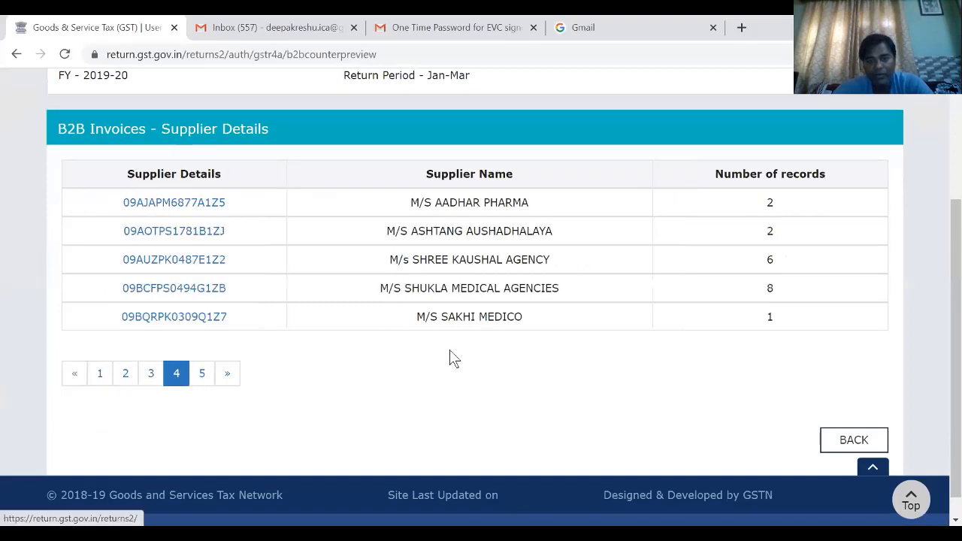
pyautogui.scroll(1, 454, 358)
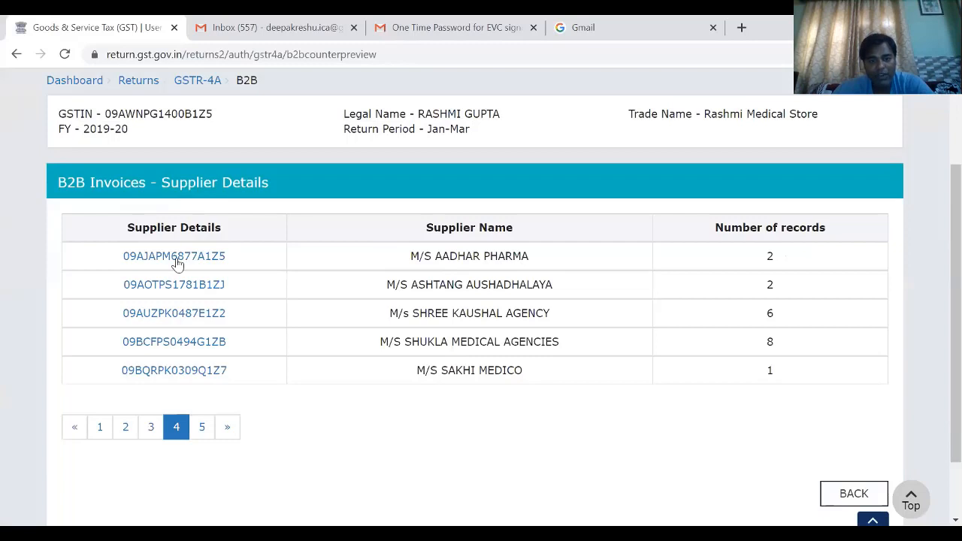
pyautogui.doubleClick(239, 265)
pyautogui.hotkey('ctrl', 'c')
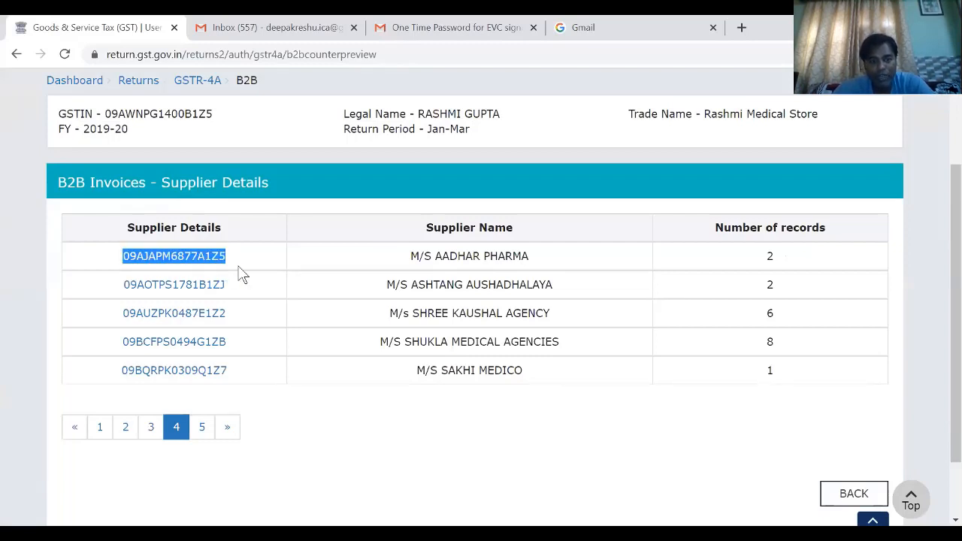
pyautogui.hotkey('alt', 'Tab')
pyautogui.click(142, 399)
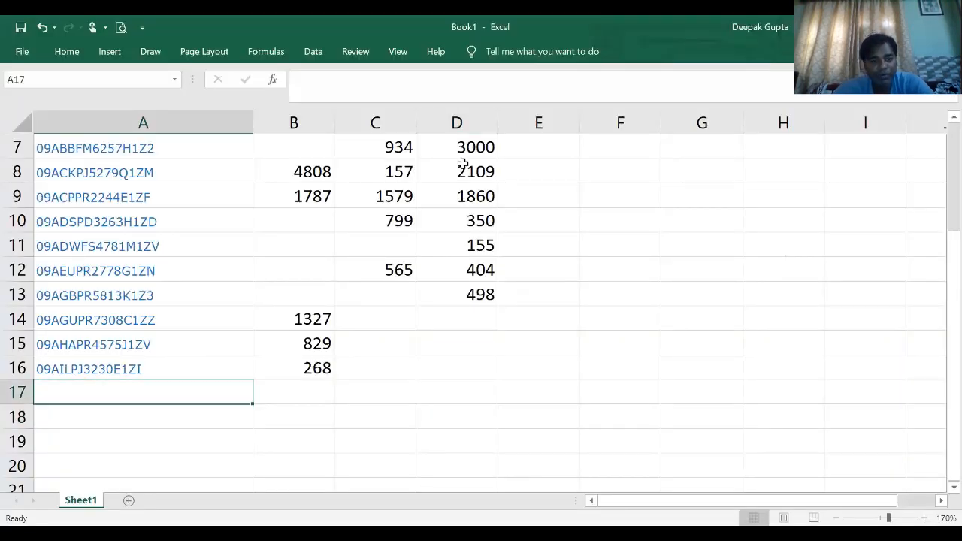
pyautogui.hotkey('ctrl', 'v')
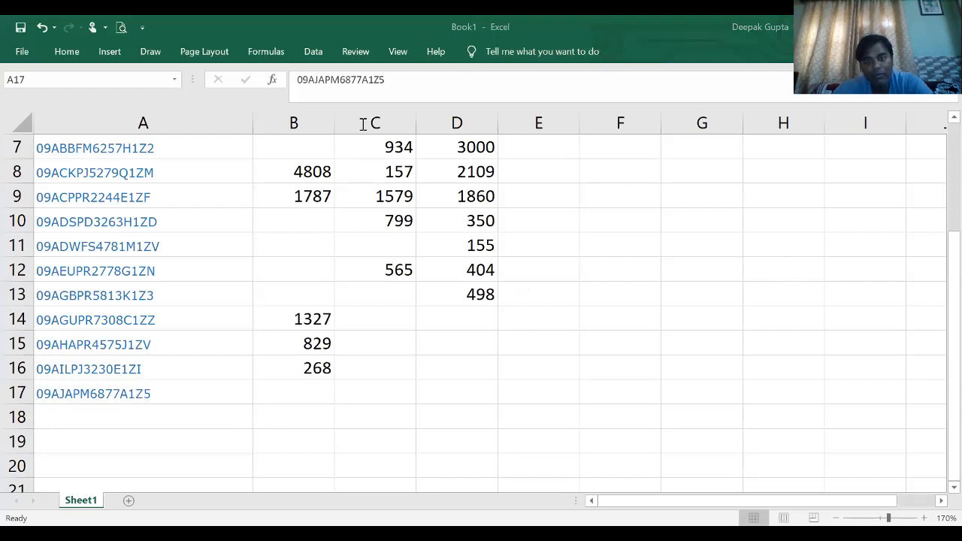
# - Copy M/S ASHTANG AUSHADHALAYA's GSTIN from the portal's supplier list into A18 of the Excel sheet
pyautogui.hotkey('alt', 'Tab')
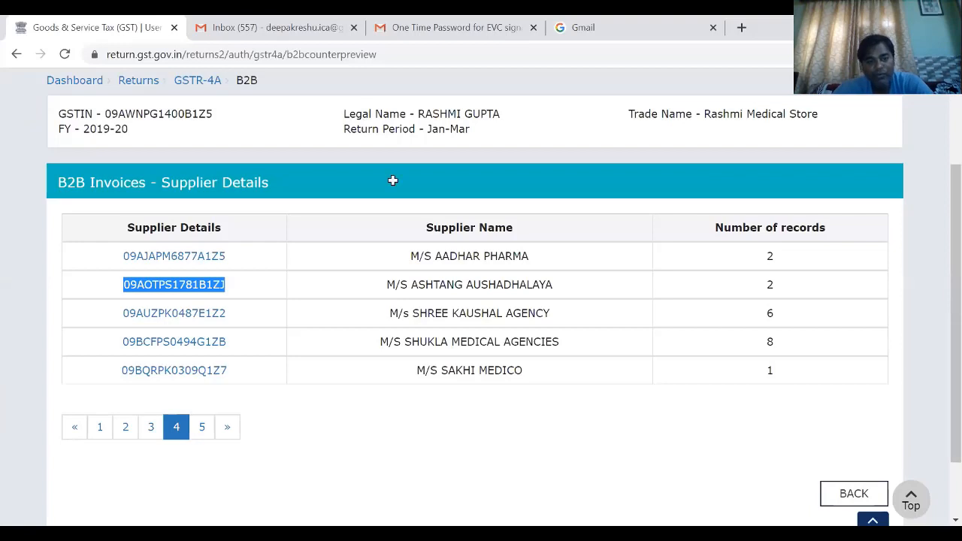
pyautogui.hotkey('alt', 'Tab')
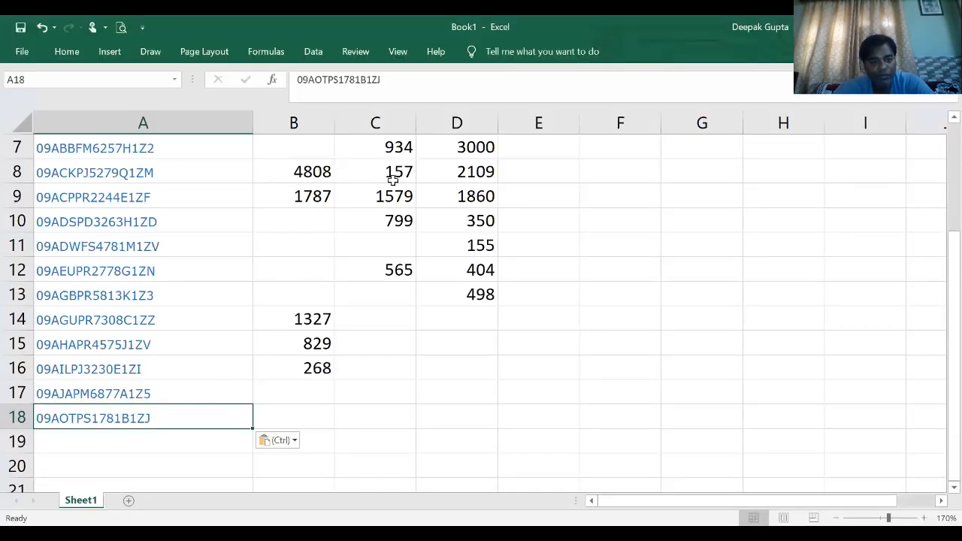
# - Copy M/s SHREE KAUSHAL AGENCY's GSTIN from the portal's supplier list into A19 of the Excel sheet
pyautogui.hotkey('alt', 'Tab')
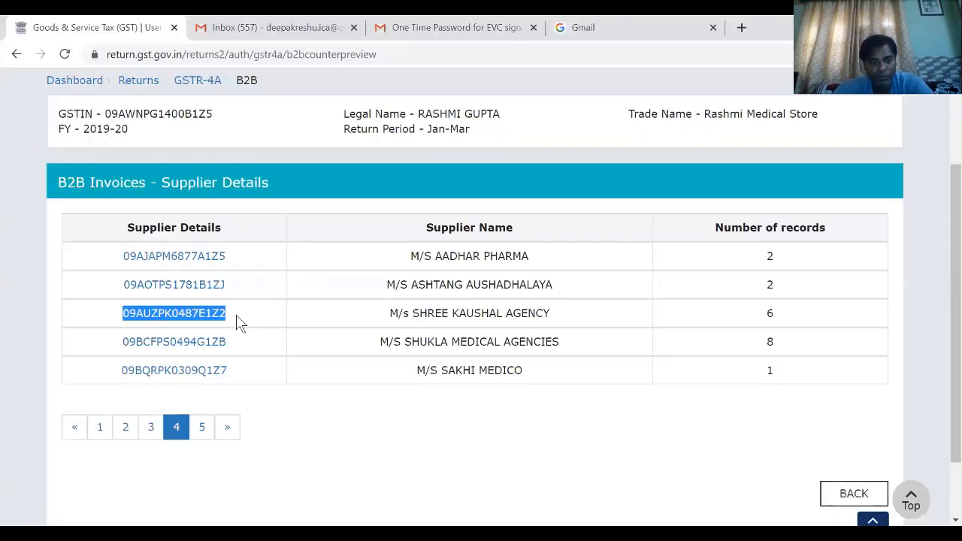
pyautogui.hotkey('alt', 'Tab')
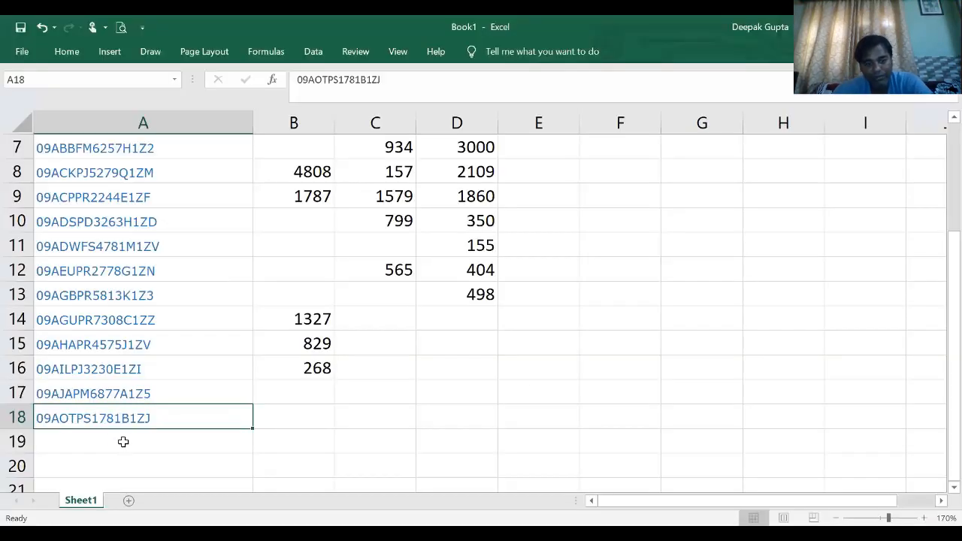
pyautogui.click(124, 442)
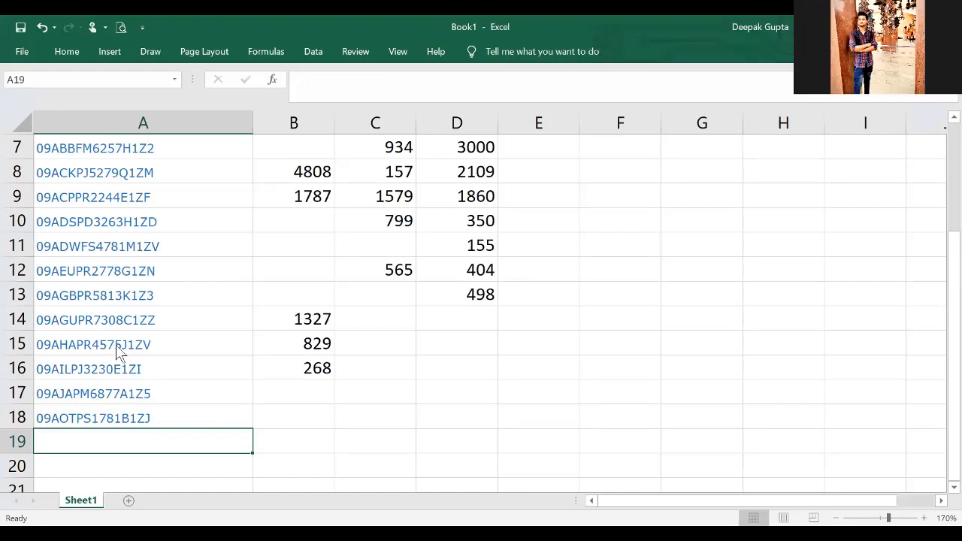
# - Copy M/S SHUKLA MEDICAL AGENCIES' GSTIN from the portal's supplier list into A20 of the Excel sheet
pyautogui.hotkey('alt', 'Tab')
pyautogui.doubleClick(276, 338)
pyautogui.hotkey('ctrl', 'c')
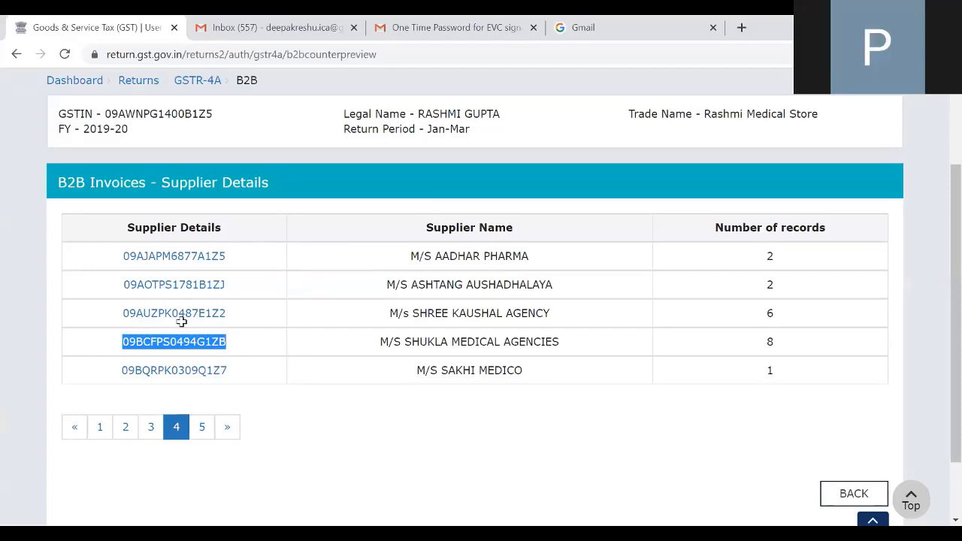
pyautogui.hotkey('alt', 'Tab')
pyautogui.hotkey('ctrl', 'v')
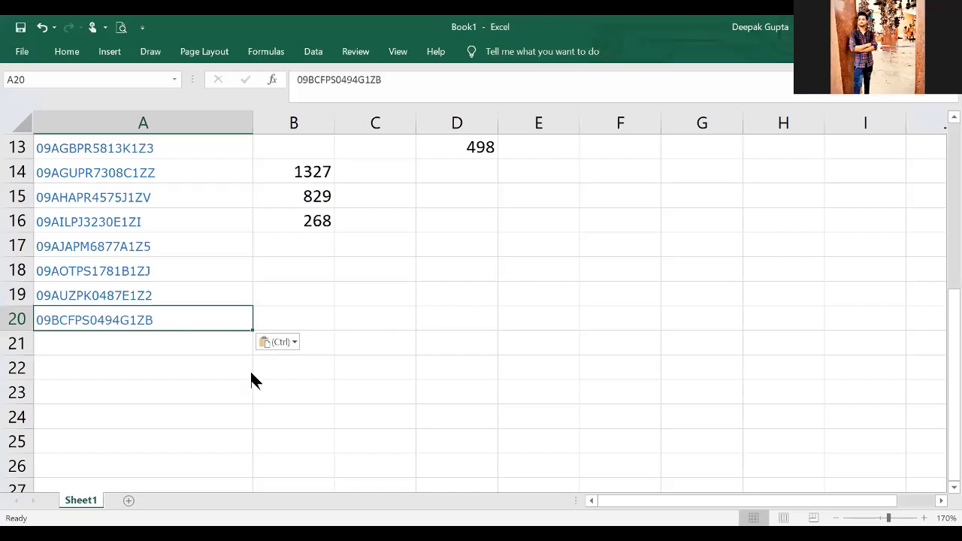
# - Copy M/S SAKHI MEDICO's GSTIN from the portal's supplier list into A21 of the Excel sheet and return to the portal
pyautogui.hotkey('alt', 'Tab')
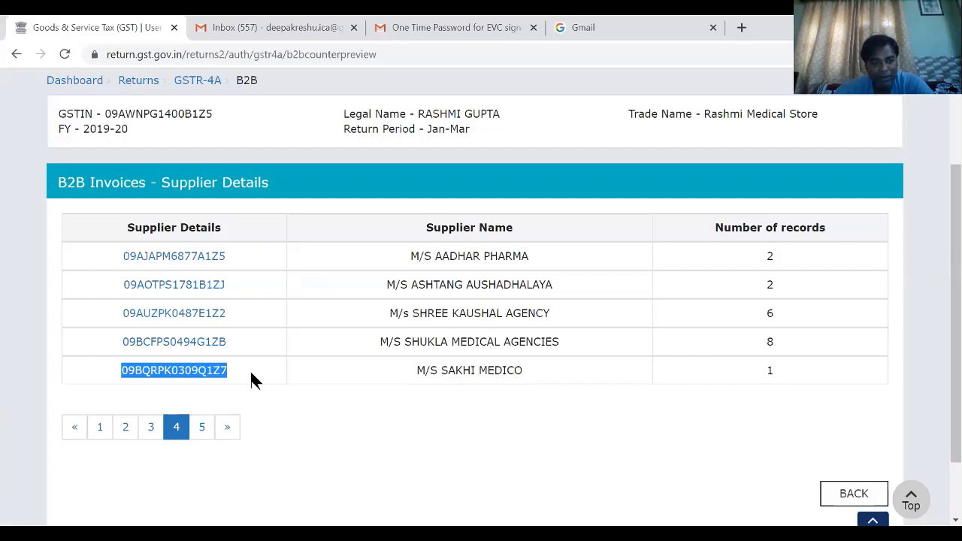
pyautogui.hotkey('alt', 'Tab')
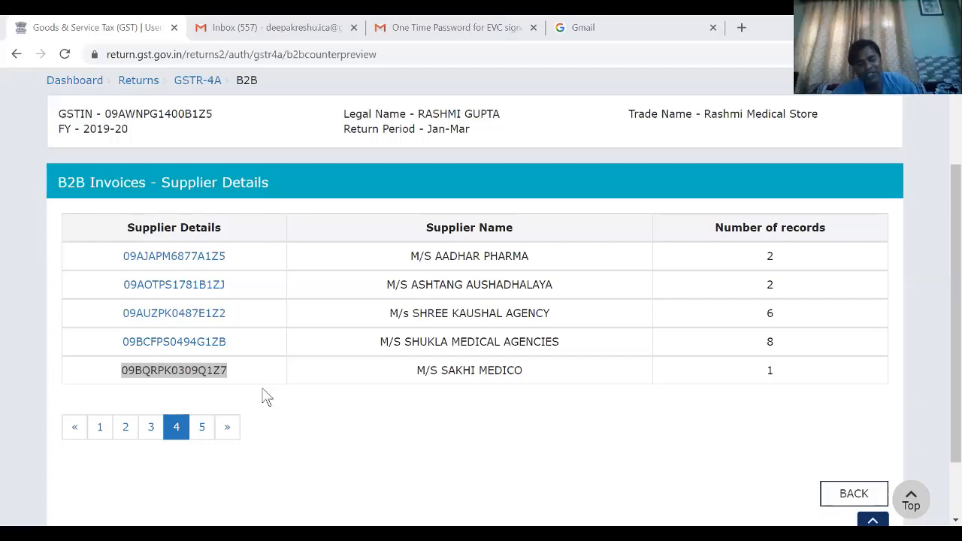
pyautogui.hotkey('alt', 'Tab')
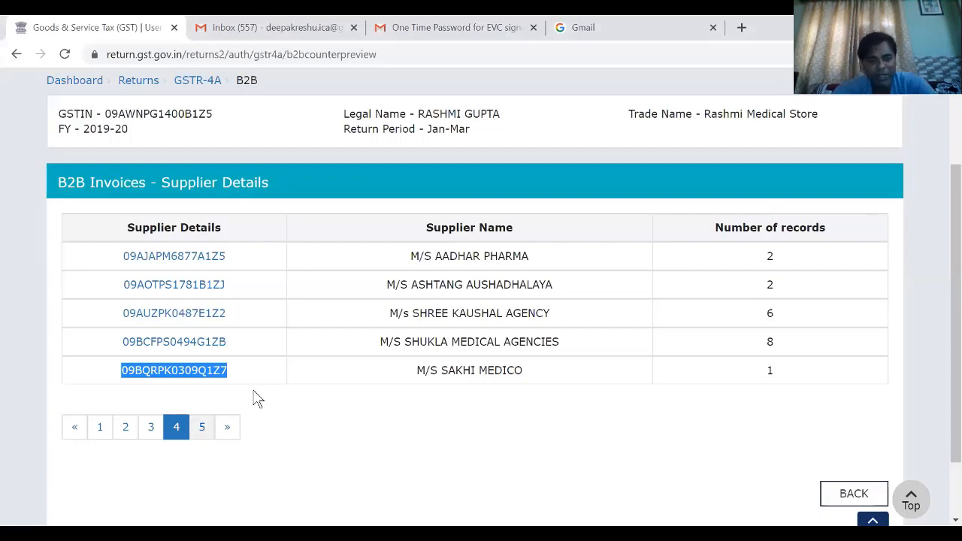
# - Open M/S AADHAR PHARMA's invoice summary and enter its February invoice values as =665+220 in C17 of the Excel sheet
pyautogui.click(188, 257)
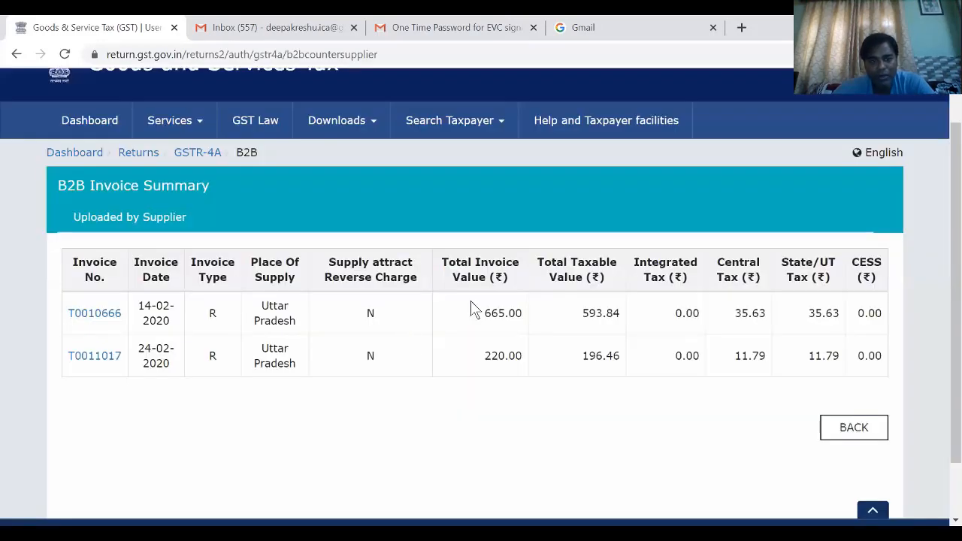
pyautogui.scroll(-2, 471, 309)
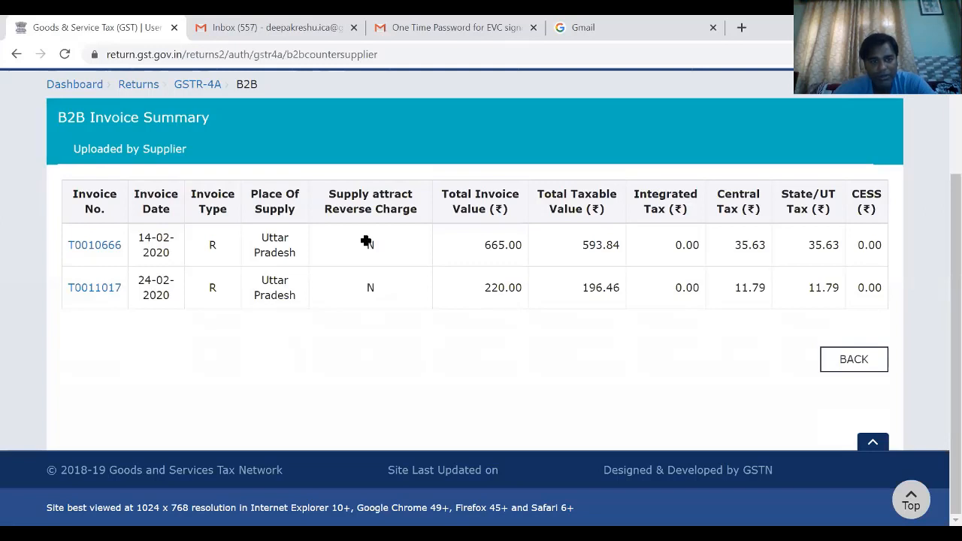
pyautogui.hotkey('alt', 'Tab')
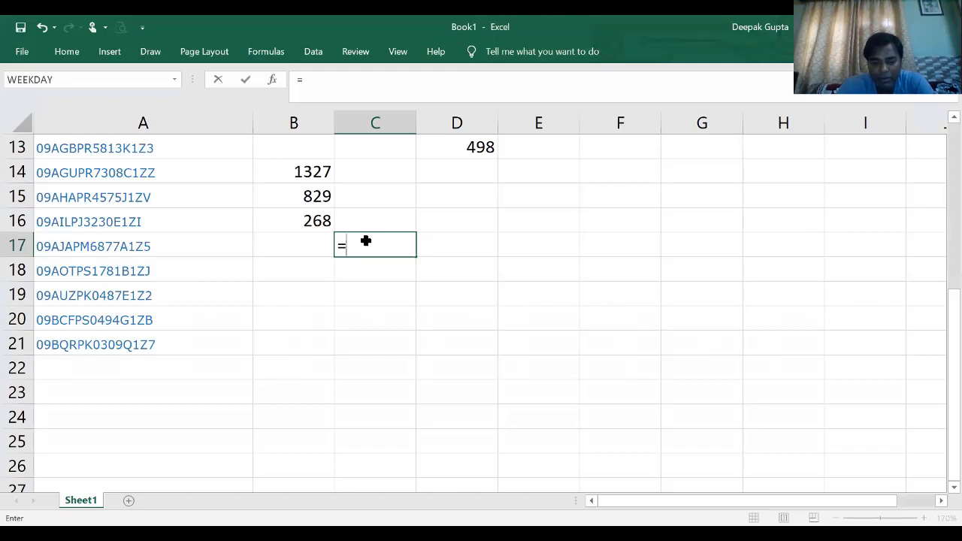
pyautogui.write('665+22')
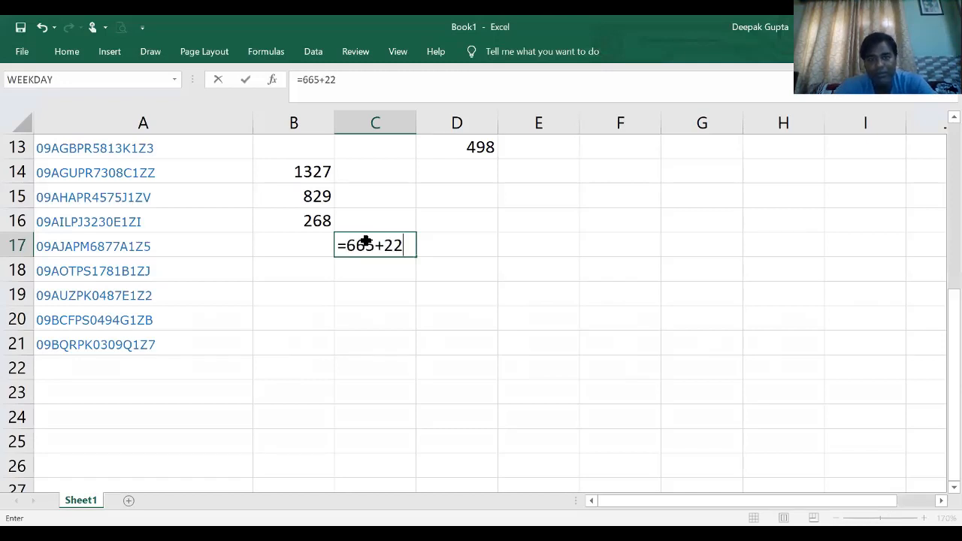
pyautogui.press('Return')
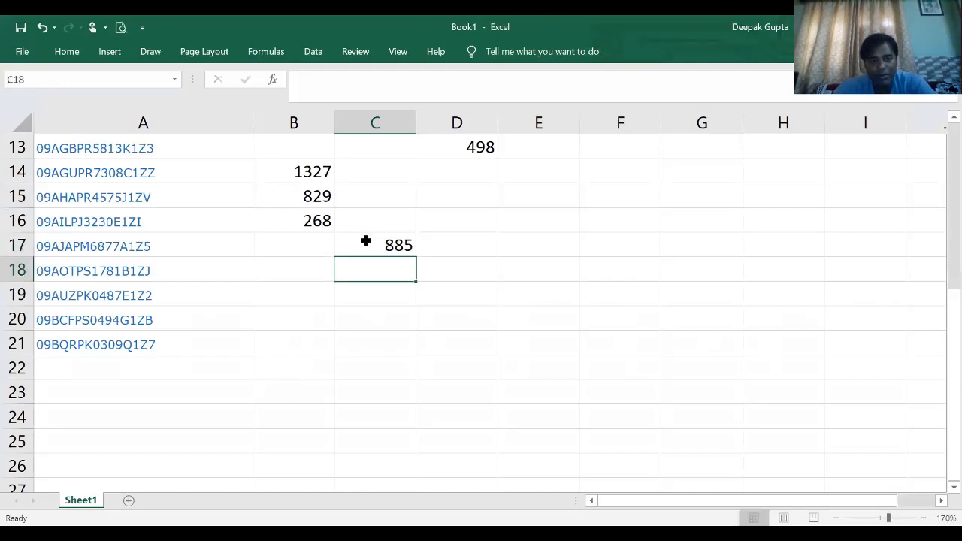
# - Return to page 4 of the portal's supplier list and open M/S ASHTANG AUSHADHALAYA's invoice summary
pyautogui.hotkey('alt', 'Tab')
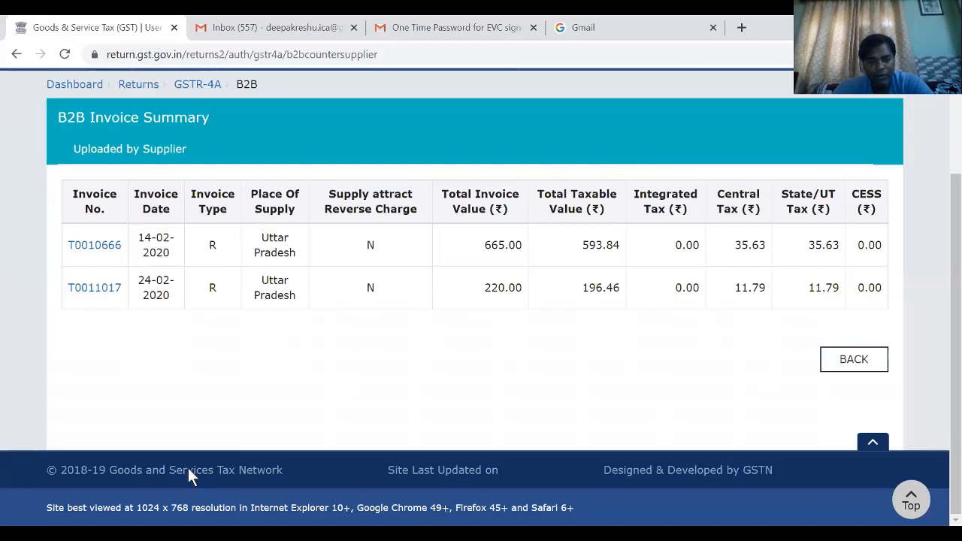
pyautogui.hotkey('alt', 'Left')
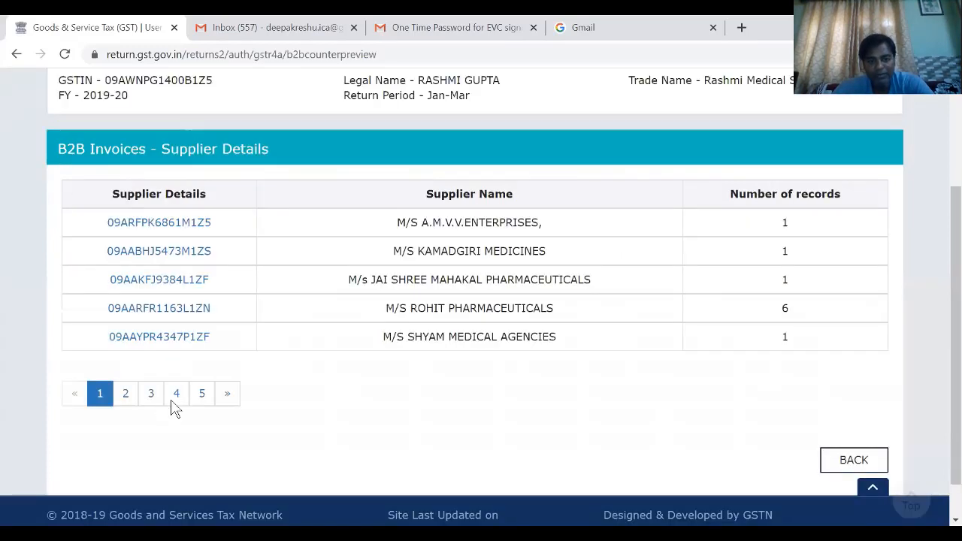
pyautogui.click(176, 398)
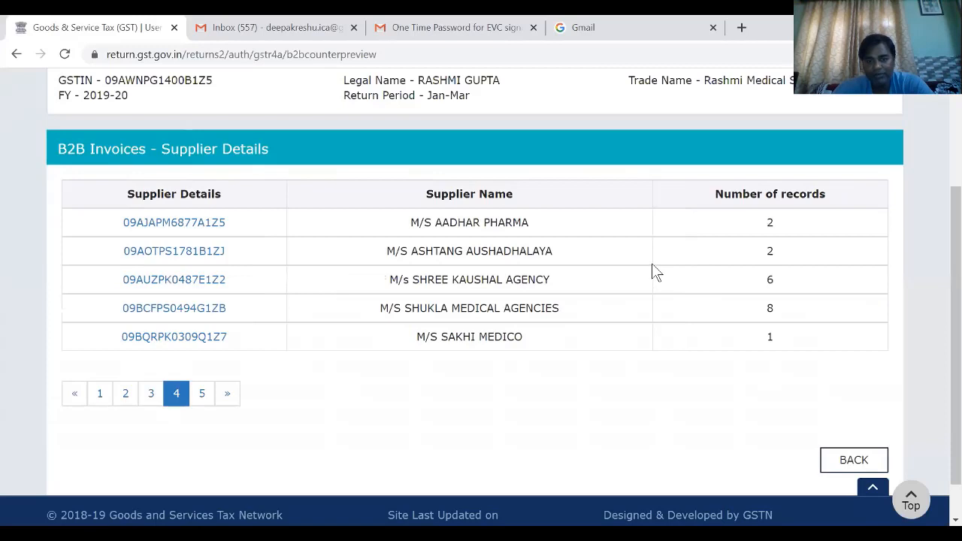
pyautogui.click(211, 255)
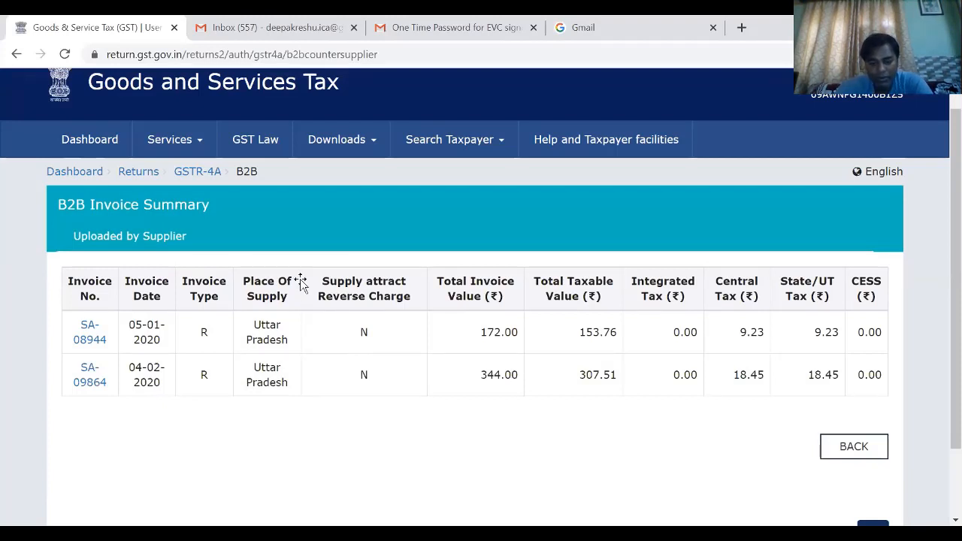
# - Switch to Excel and enter M/S ASHTANG AUSHADHALAYA's January value 172 in B18 and 354 for February in C18
pyautogui.hotkey('alt', 'Tab')
pyautogui.write('17')
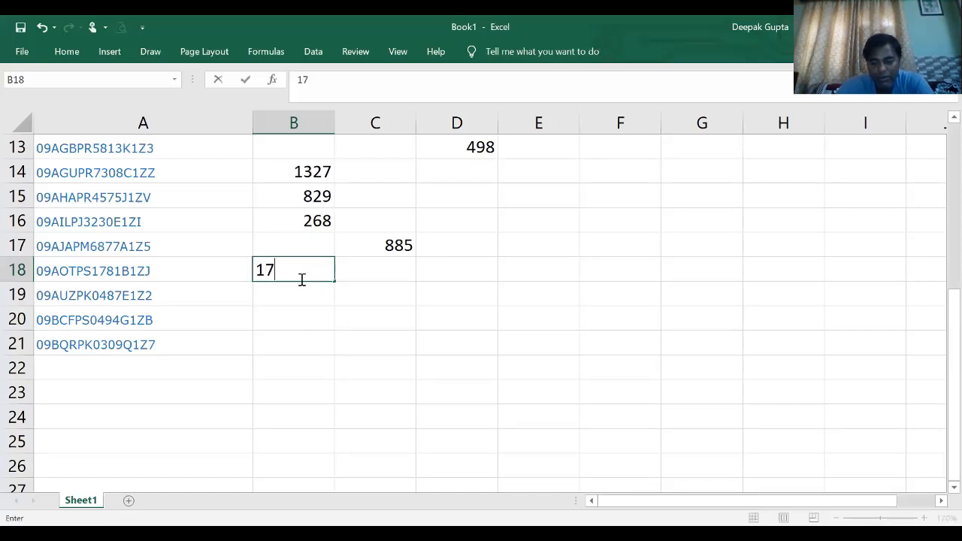
pyautogui.write('2')
pyautogui.press('Tab')
pyautogui.write('2')
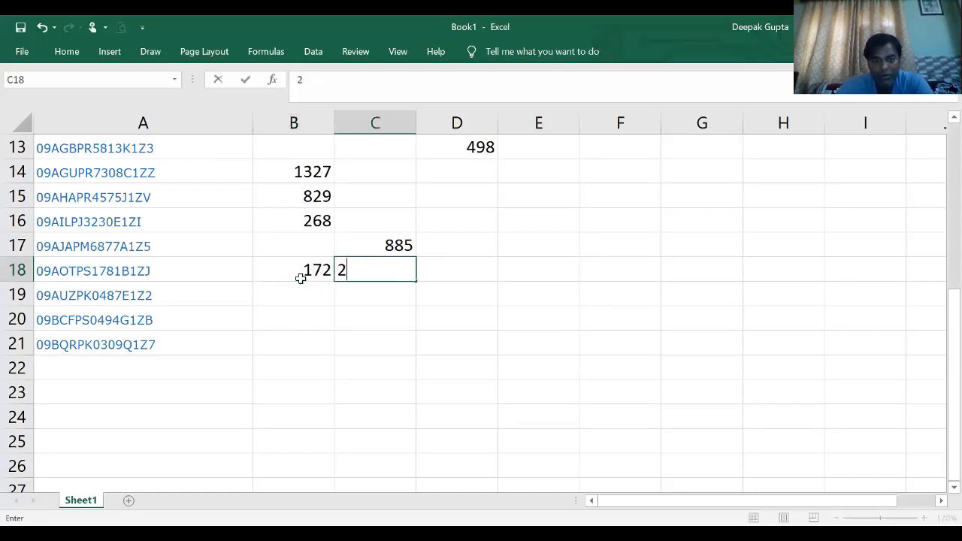
pyautogui.write('54')
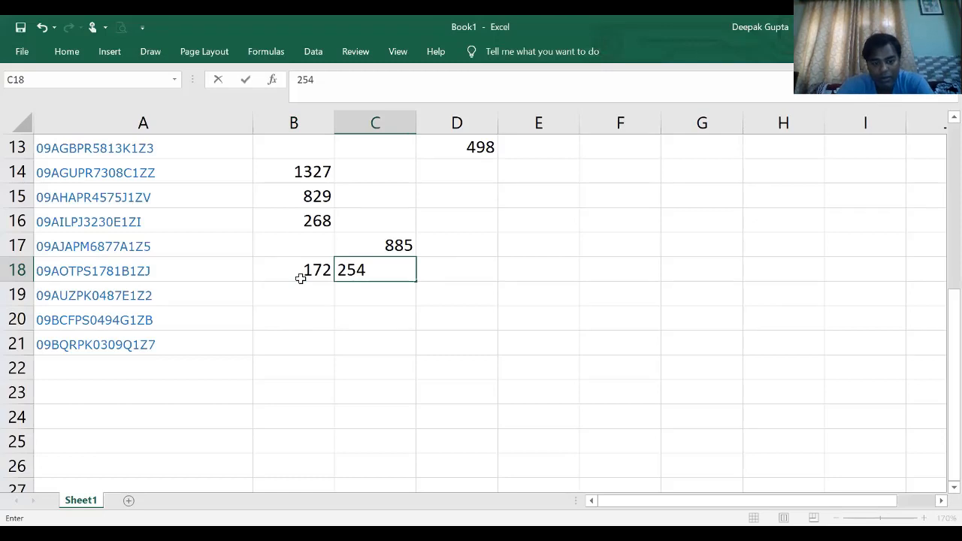
pyautogui.press('BackSpace')
pyautogui.press('BackSpace')
pyautogui.press('BackSpace')
pyautogui.write('3')
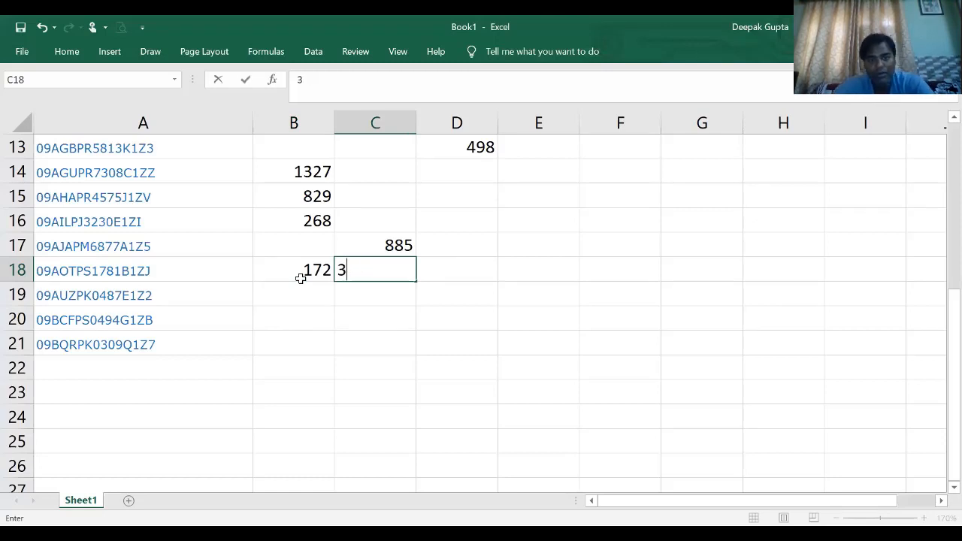
pyautogui.write('54')
pyautogui.press('Return')
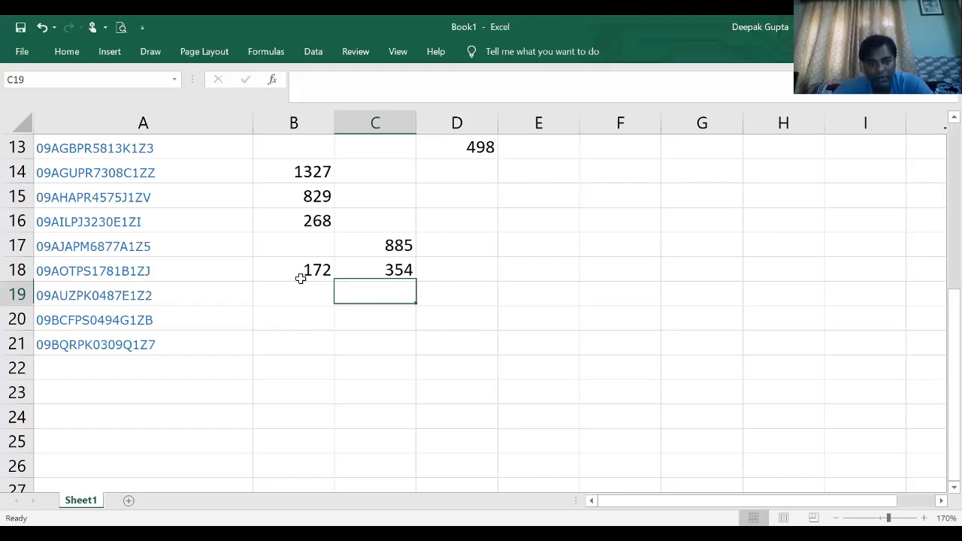
# - Correct M/S ASHTANG AUSHADHALAYA's February invoice value in C18 to 344
pyautogui.doubleClick(402, 271)
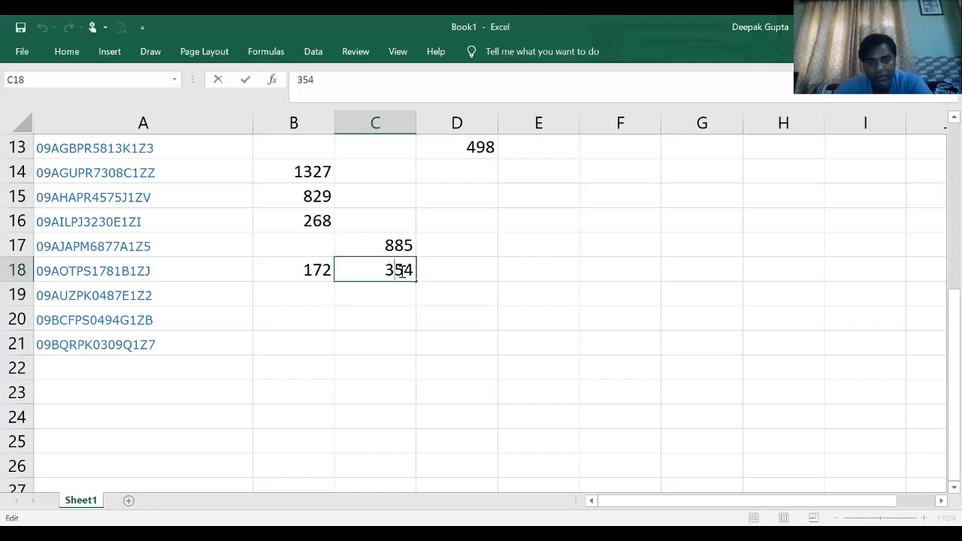
pyautogui.press('BackSpace')
pyautogui.write('4')
pyautogui.press('Return')
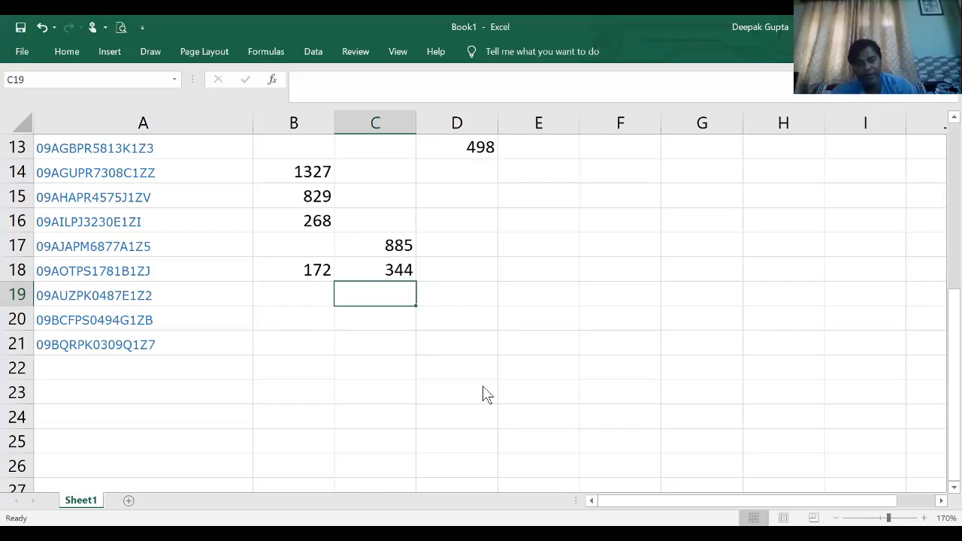
# - Open M/s SHREE KAUSHAL AGENCY's invoice summary from page 4 of the portal's supplier list and show its second page of invoices
pyautogui.hotkey('alt', 'Tab')
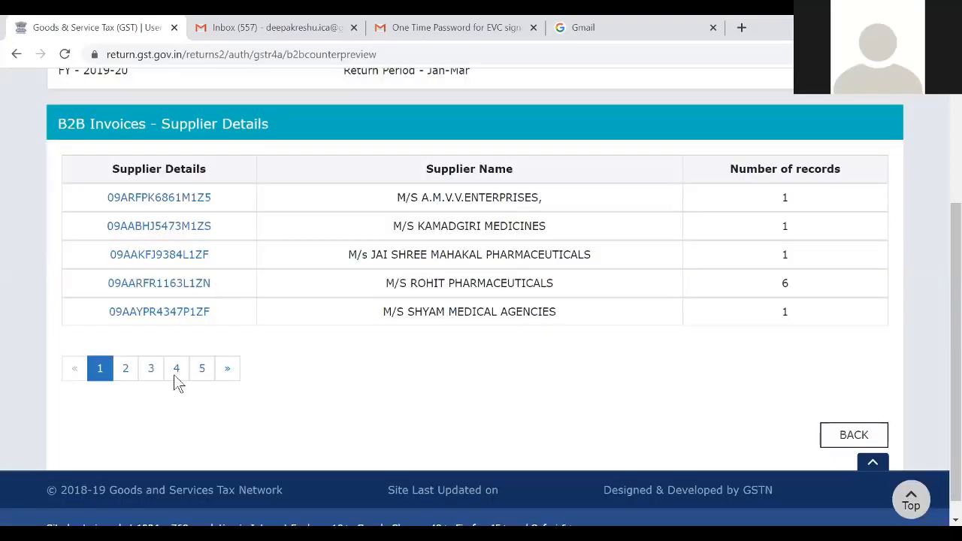
pyautogui.click(176, 368)
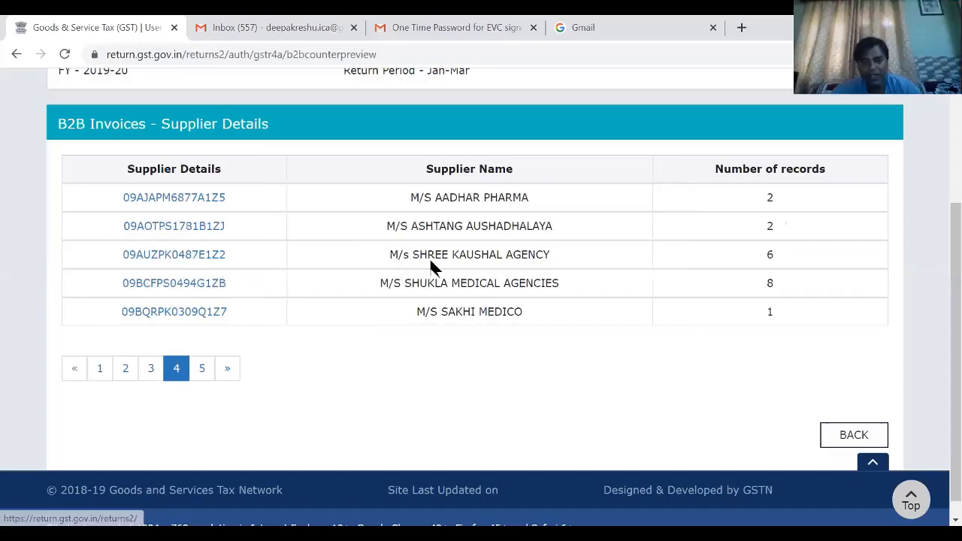
pyautogui.click(200, 261)
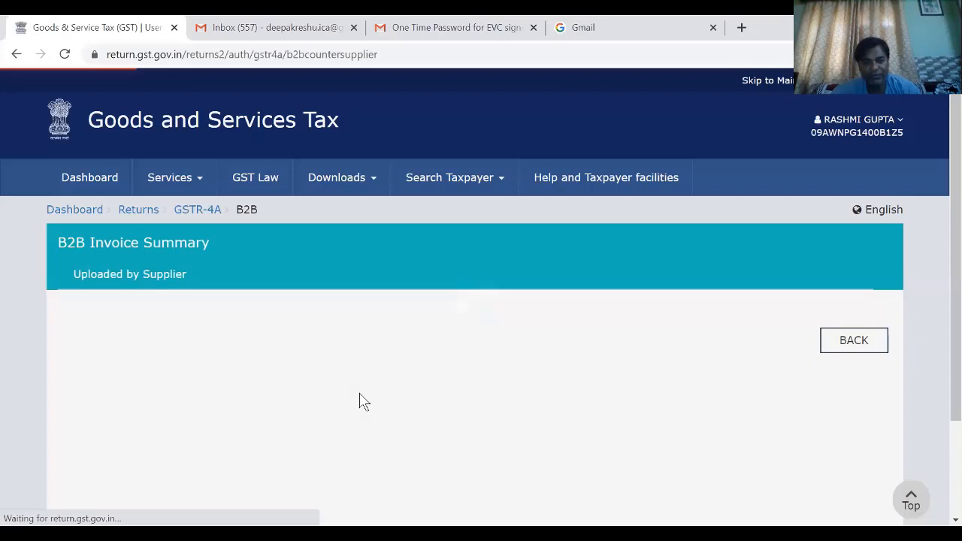
pyautogui.scroll(-3, 391, 360)
pyautogui.scroll(-1, 195, 270)
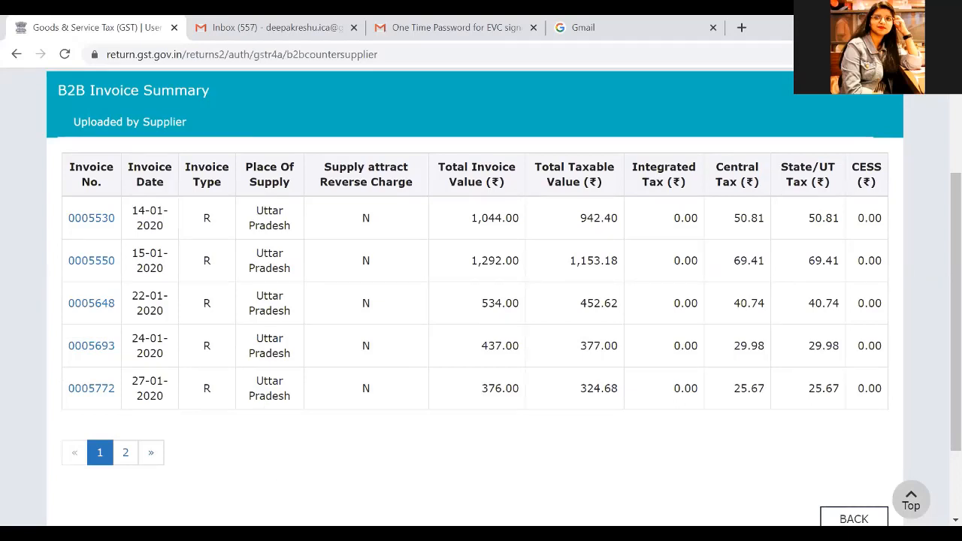
pyautogui.click(126, 453)
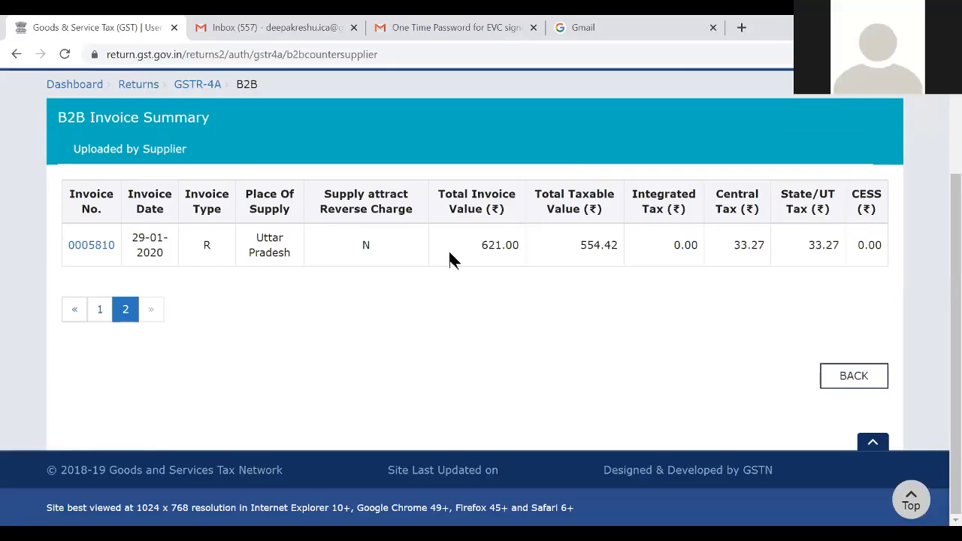
# - Change M/s SHREE KAUSHAL AGENCY's January value in B19 of the Excel sheet to =3683+621, and switch back to the portal
pyautogui.hotkey('alt', 'Tab')
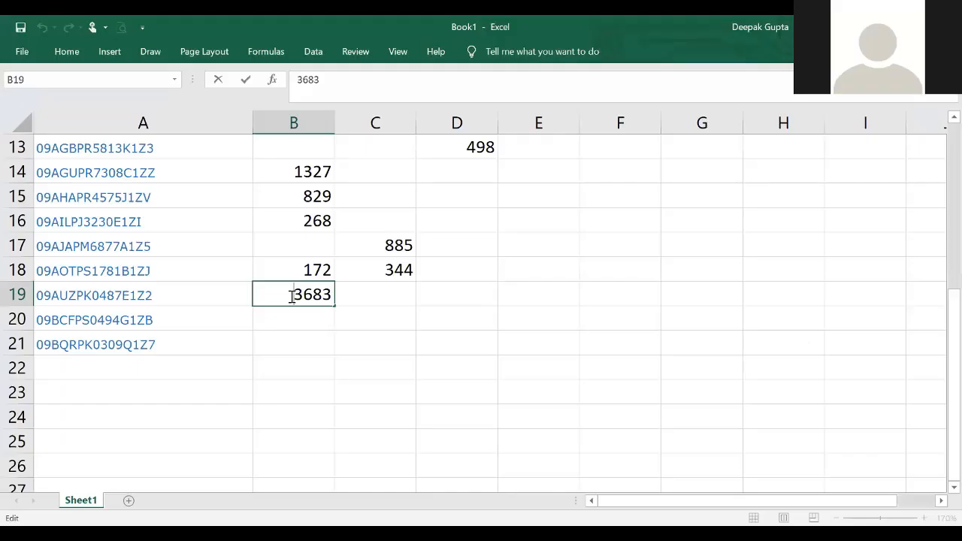
pyautogui.write('=')
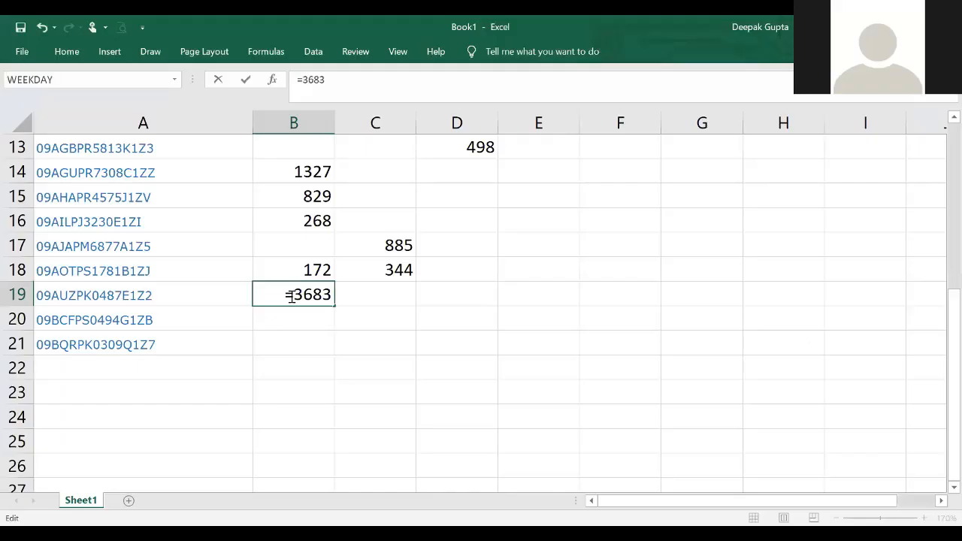
pyautogui.write('+621')
pyautogui.press('Return')
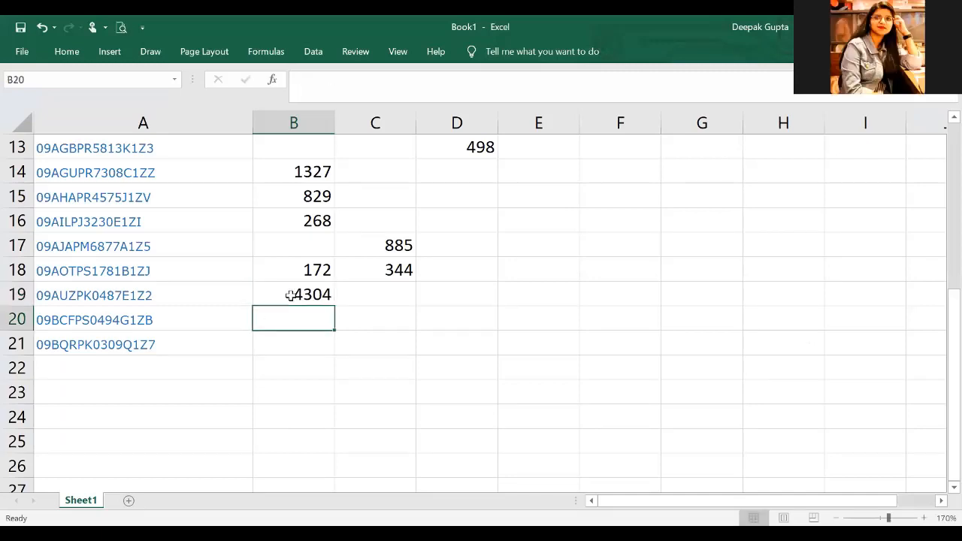
pyautogui.press('Right')
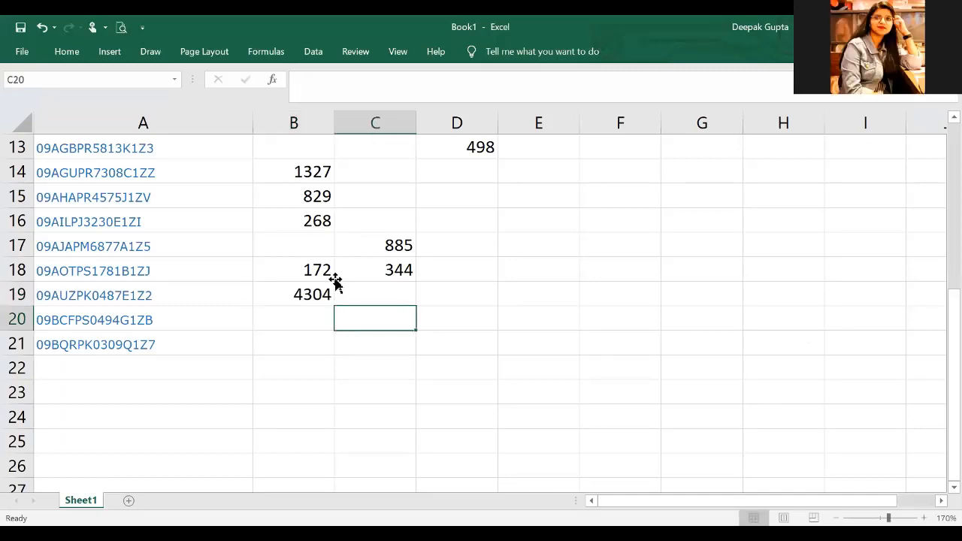
pyautogui.press('Up')
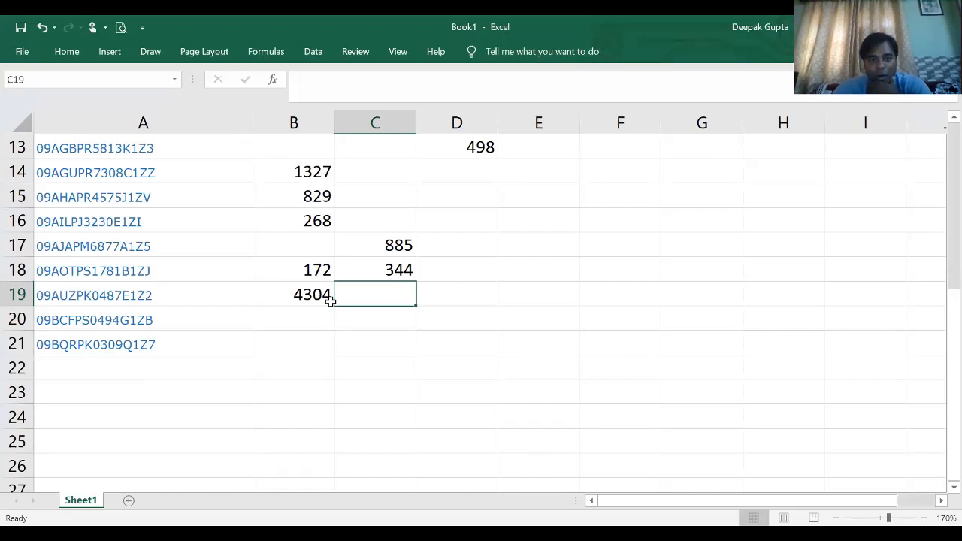
pyautogui.hotkey('alt', 'Tab')
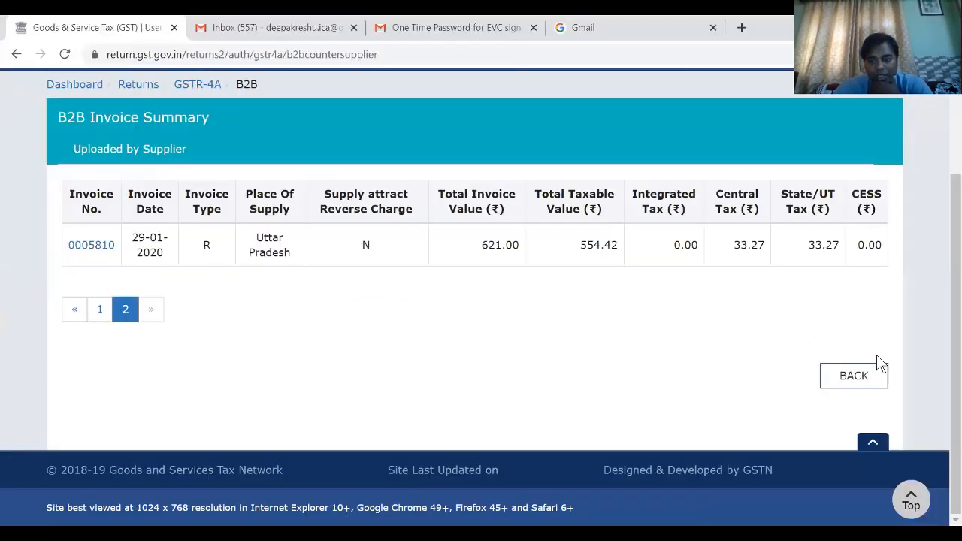
# - Open M/S SHUKLA MEDICAL AGENCIES's invoice summary from page 4 of the portal's supplier list and review its January invoice values
pyautogui.click(869, 385)
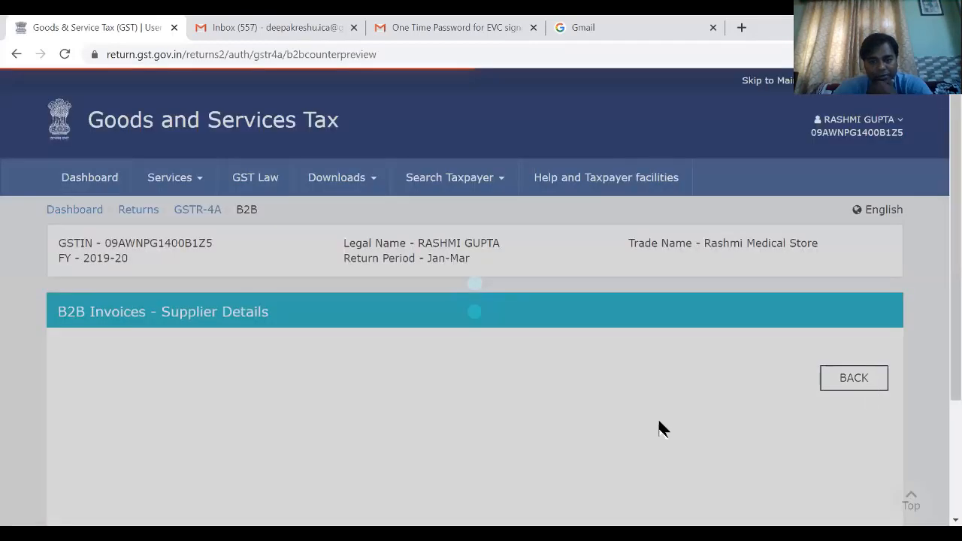
pyautogui.scroll(-2, 506, 430)
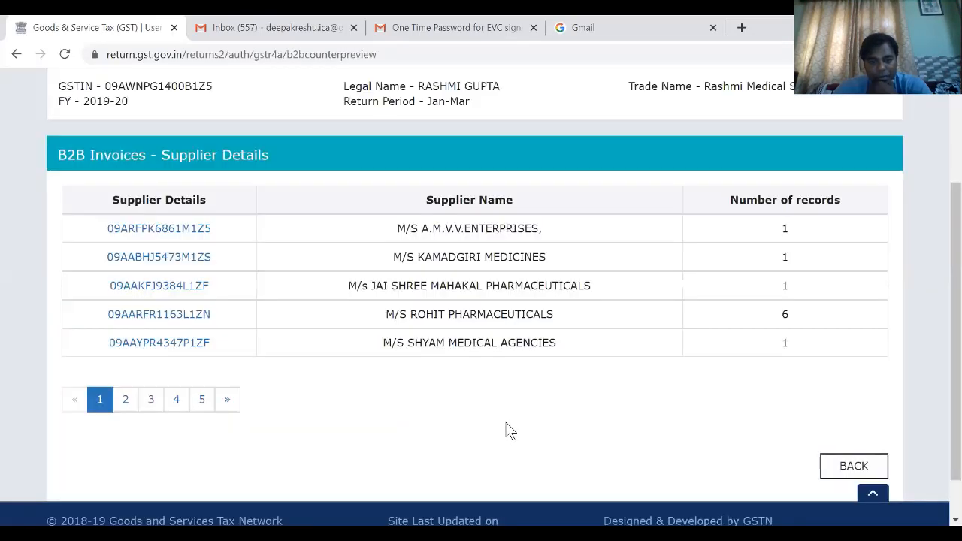
pyautogui.click(176, 403)
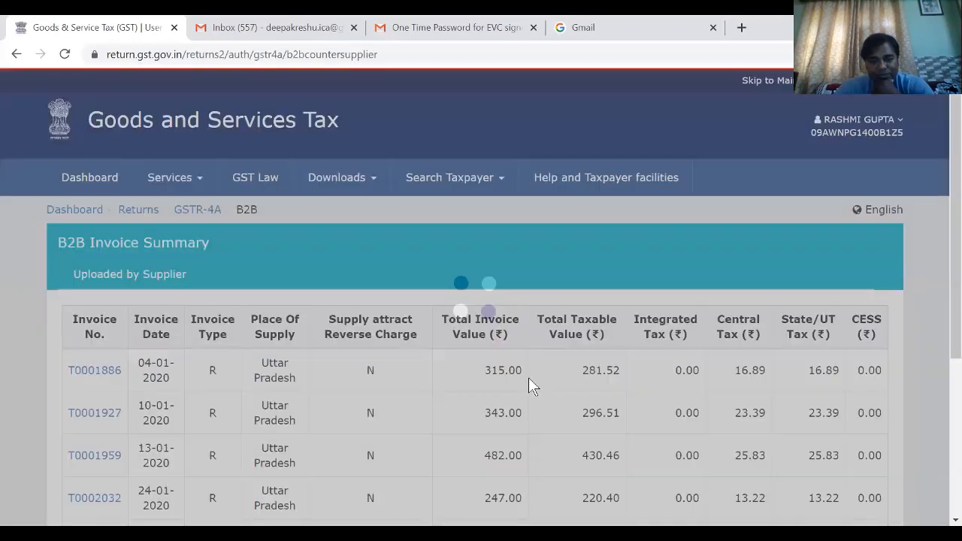
pyautogui.scroll(-2, 529, 377)
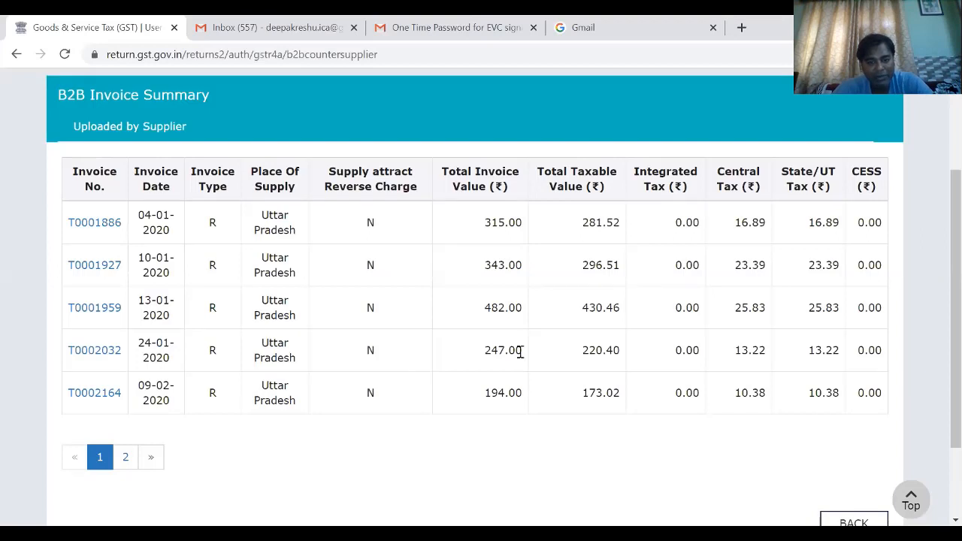
pyautogui.moveTo(519, 352); pyautogui.dragTo(490, 351)
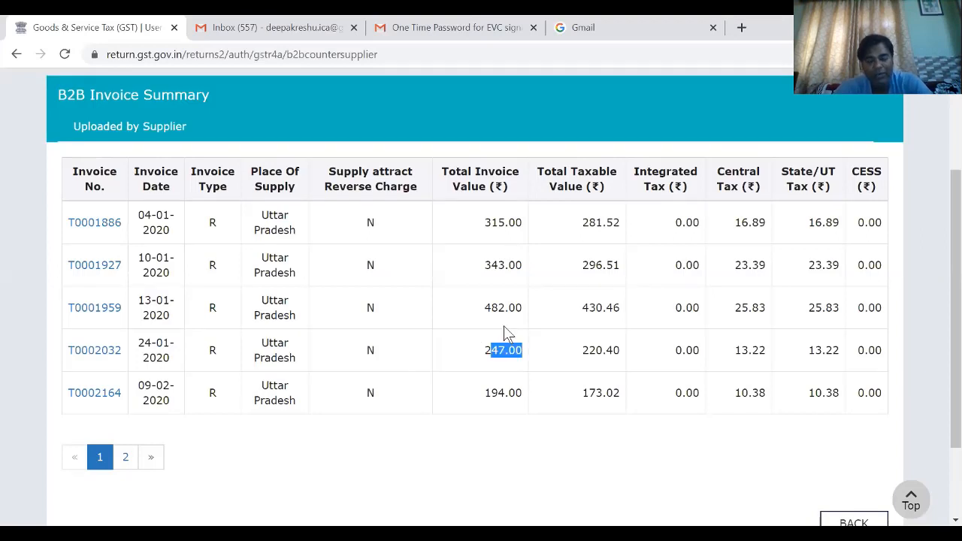
pyautogui.click(546, 331)
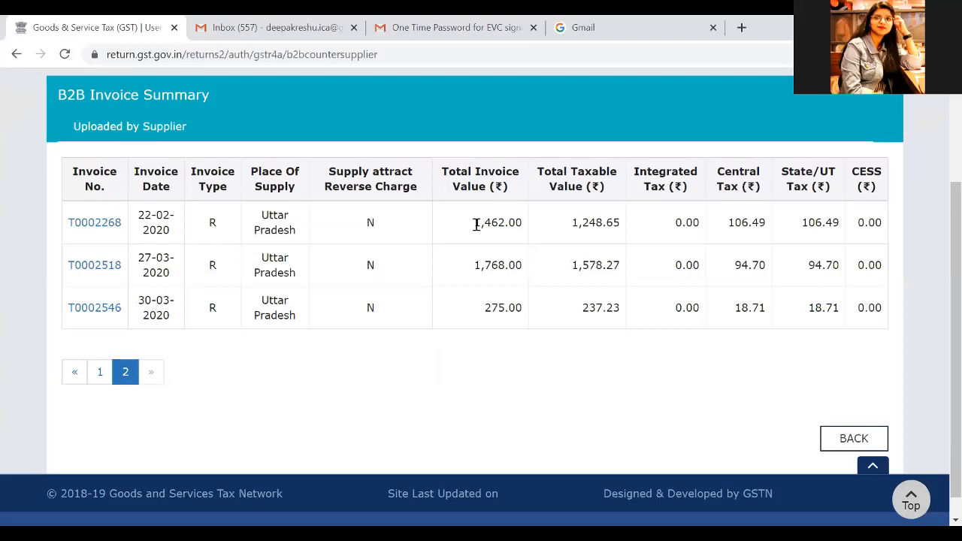
# - Switch to Excel and enter M/S SHUKLA MEDICAL AGENCIES's February invoice value 1656 in C20
pyautogui.moveTo(474, 224); pyautogui.dragTo(512, 228)
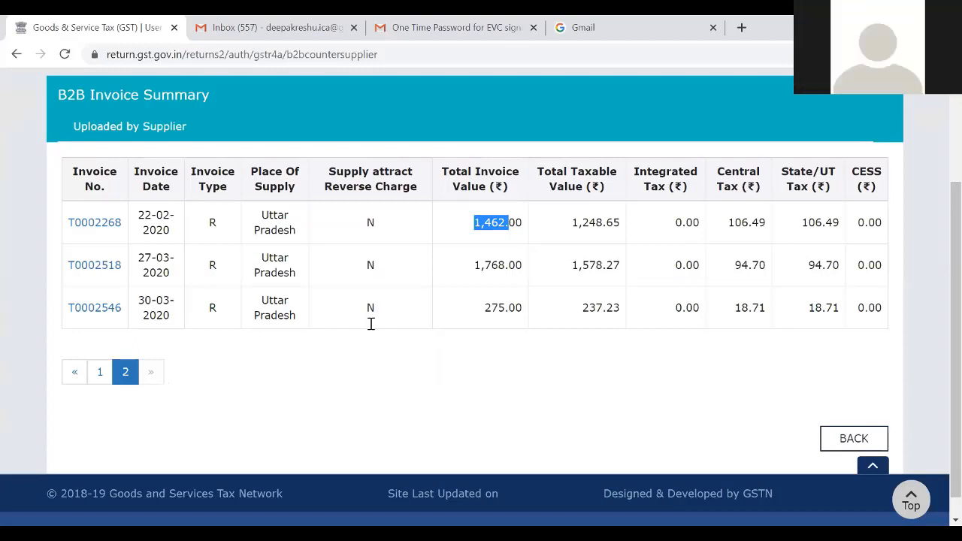
pyautogui.hotkey('alt', 'Tab')
pyautogui.write('6')
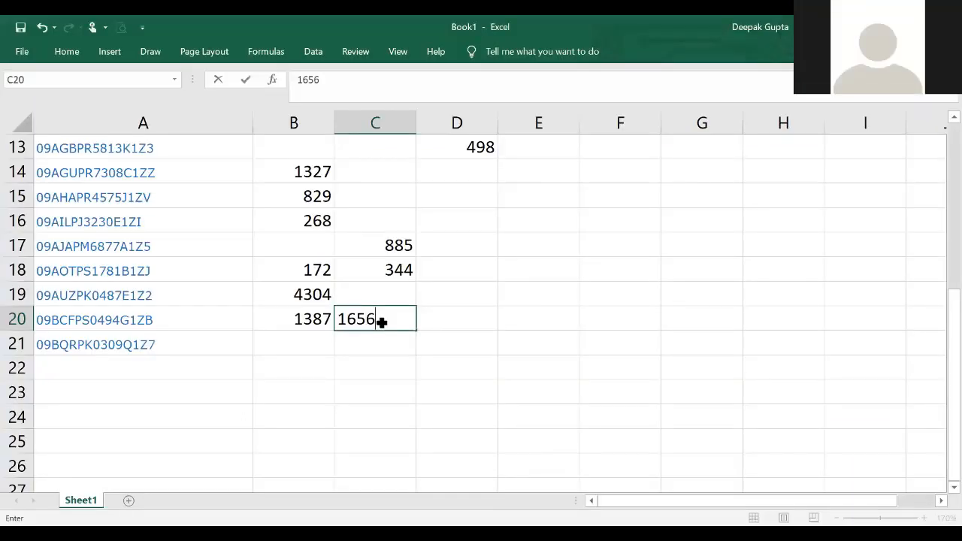
pyautogui.press('Return')
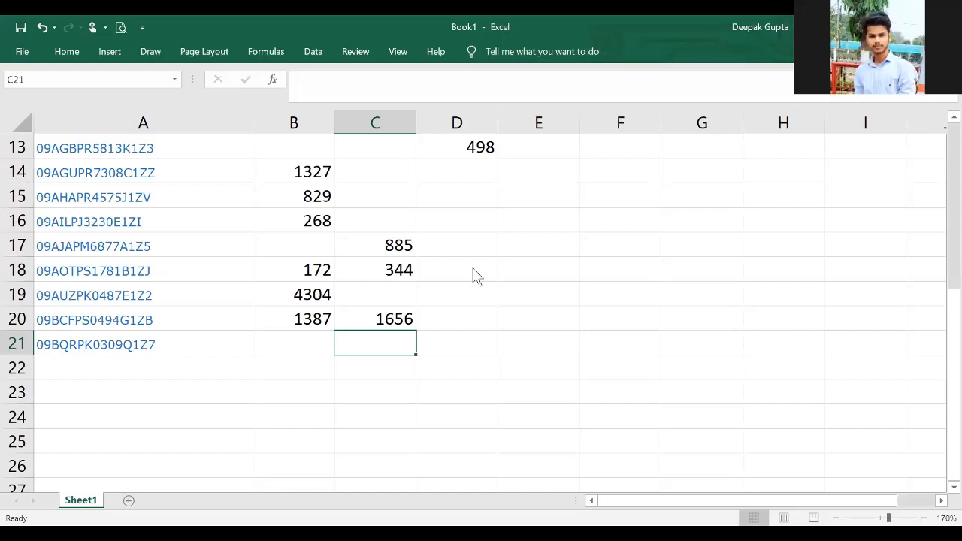
# - Check M/S SHUKLA MEDICAL AGENCIES's two March invoices on the portal and enter their total 2043 in D20 of the Excel sheet
pyautogui.hotkey('alt', 'Tab')
pyautogui.moveTo(526, 307); pyautogui.dragTo(495, 284)
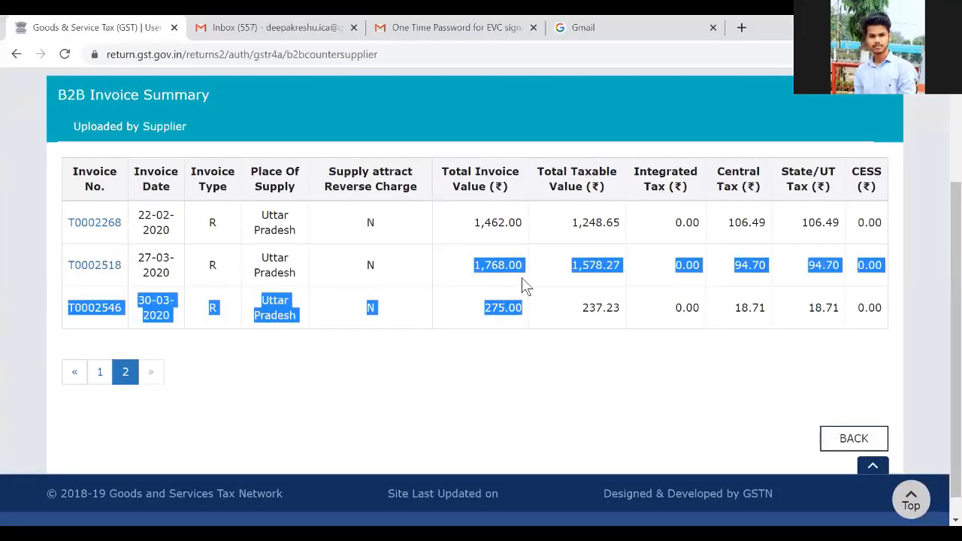
pyautogui.click(521, 278)
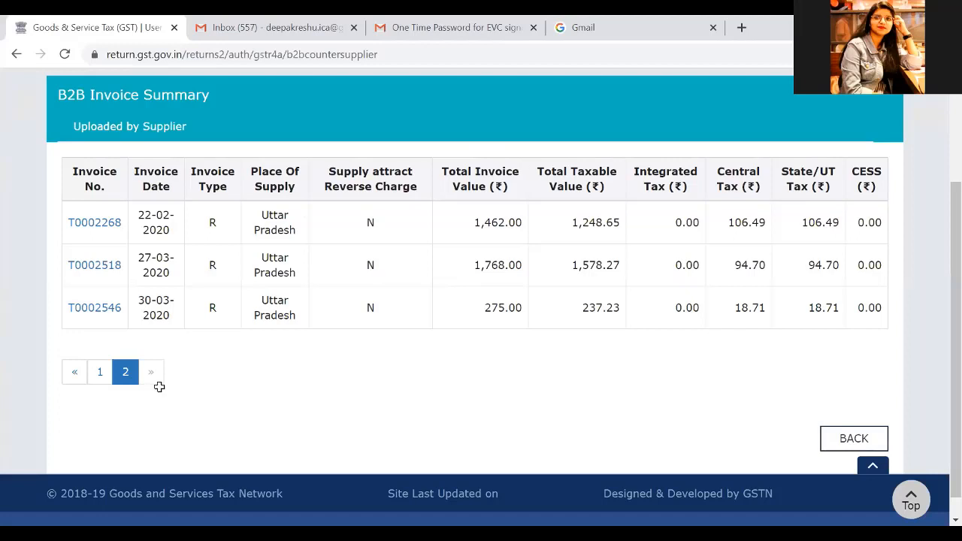
pyautogui.hotkey('alt', 'Tab')
pyautogui.write('2')
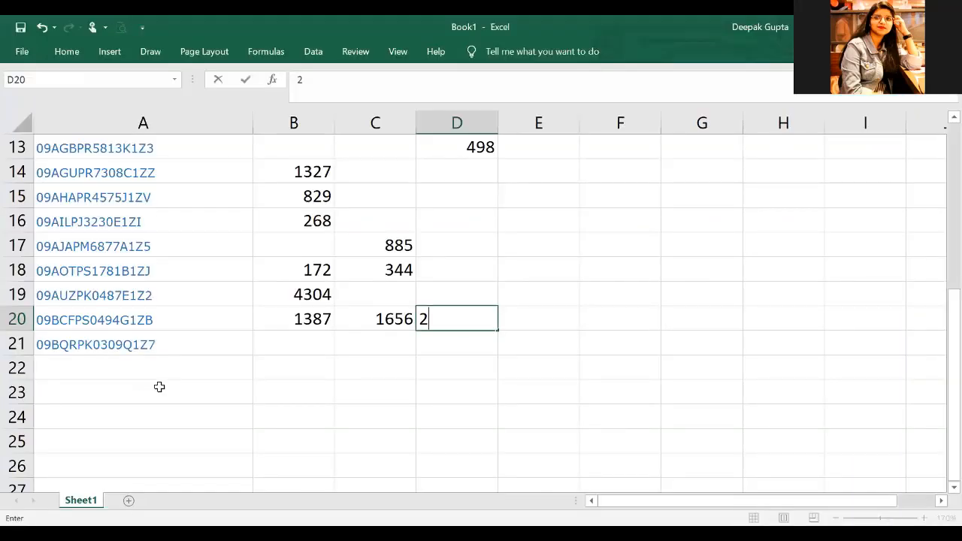
pyautogui.write('043')
pyautogui.hotkey('ctrl', 'Return')
pyautogui.press('Down')
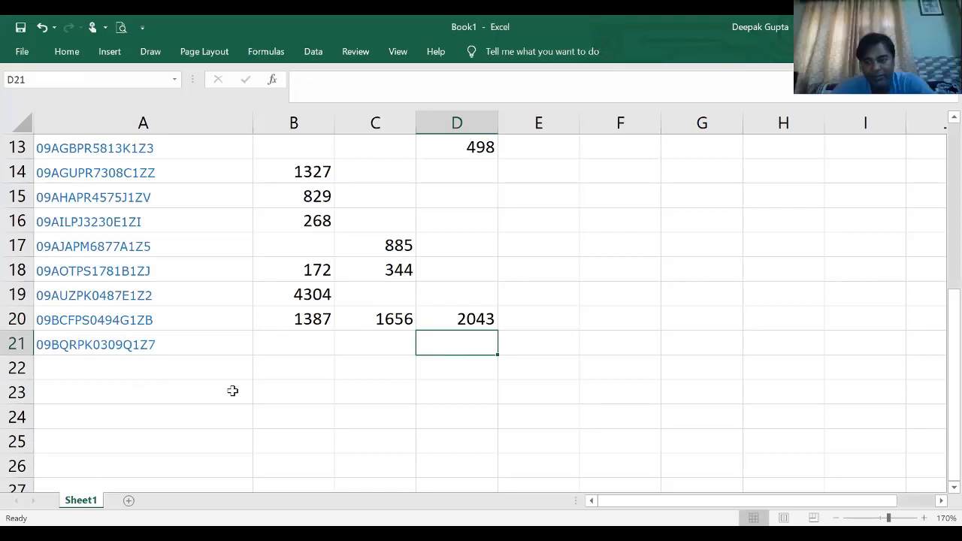
# - Return to the portal and open M/S SAKHI MEDICO's invoice summary from page 4 of the supplier list
pyautogui.hotkey('alt', 'Tab')
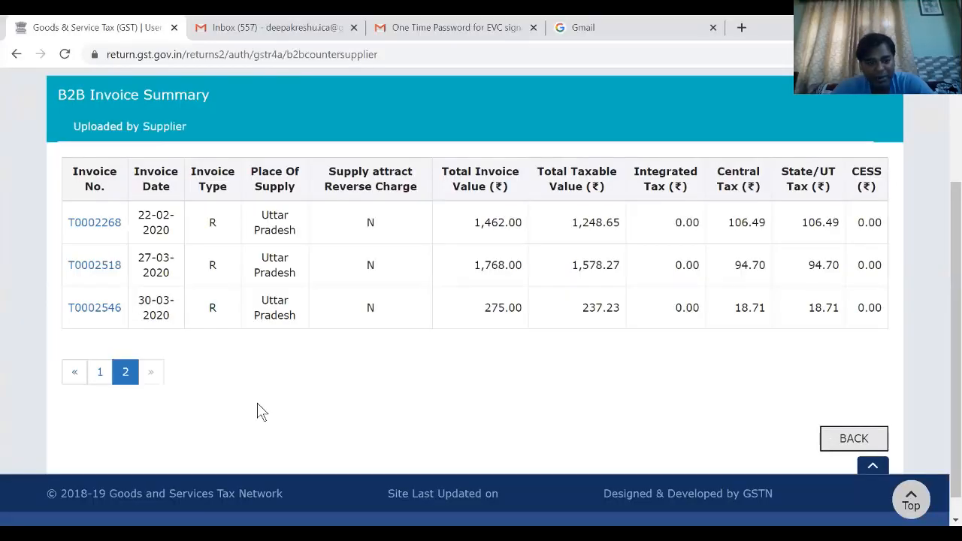
pyautogui.click(183, 353)
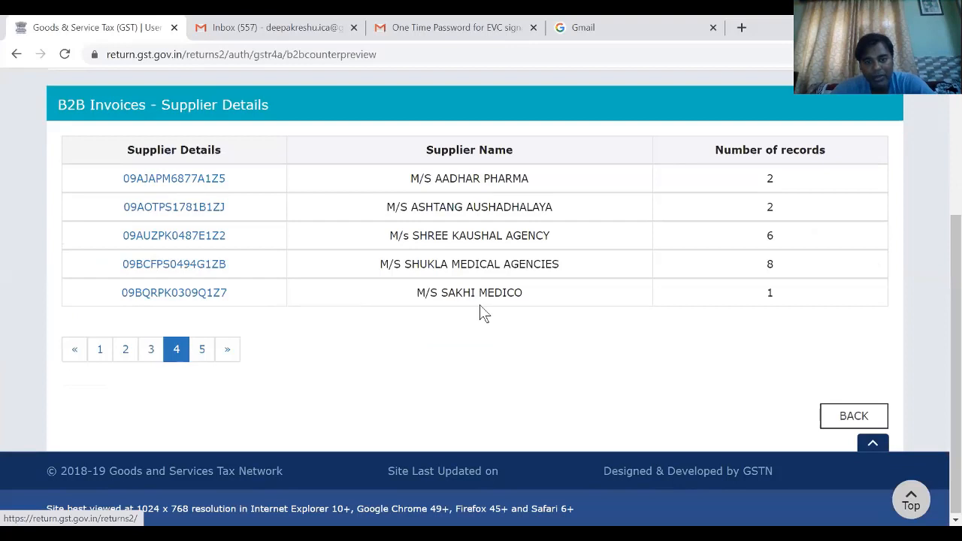
pyautogui.click(170, 294)
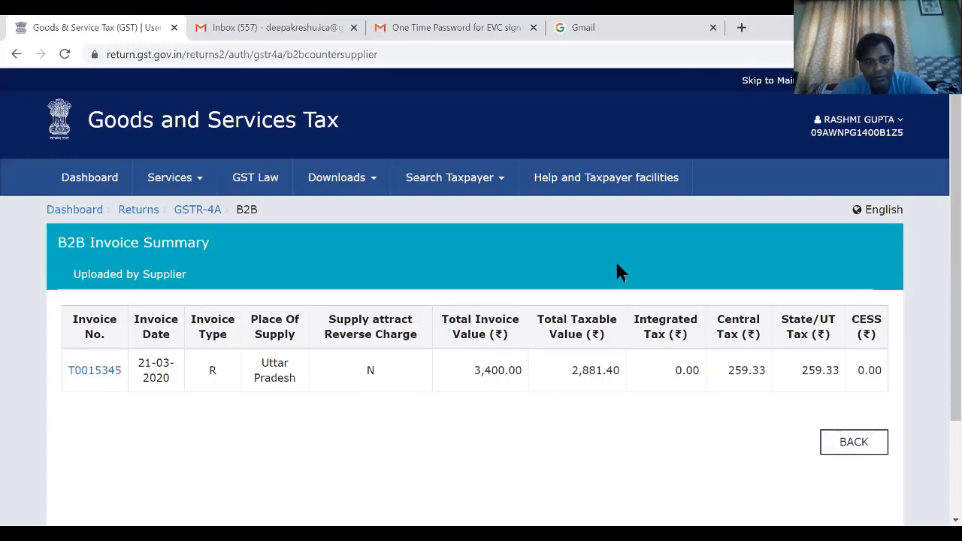
# - Switch to Excel and enter M/S SAKHI MEDICO's March invoice value 3400 in D21
pyautogui.hotkey('alt', 'Tab')
pyautogui.click(445, 345)
pyautogui.write('3400')
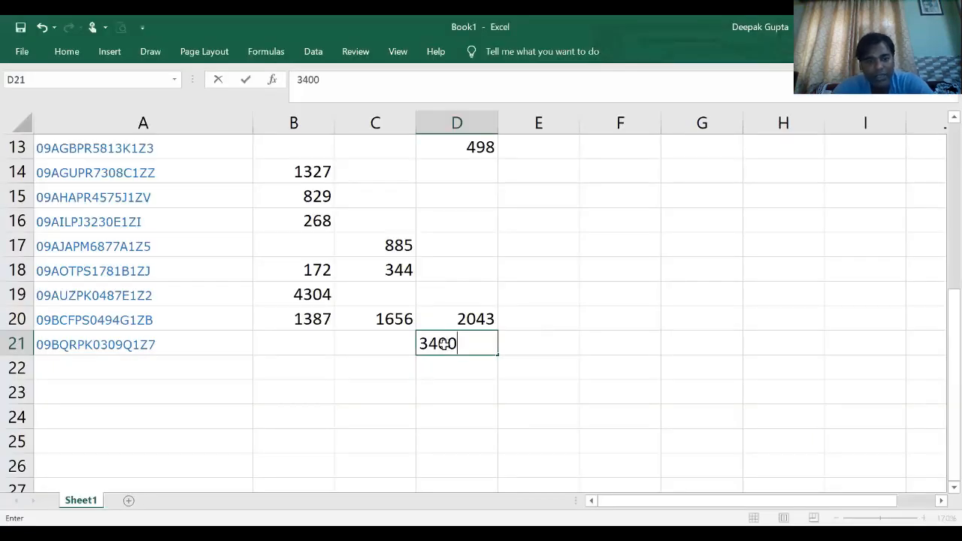
pyautogui.press('Return')
# - View AERO CHEM NEUTRON's invoice summary on the portal and switch back to Excel
pyautogui.click(127, 372)
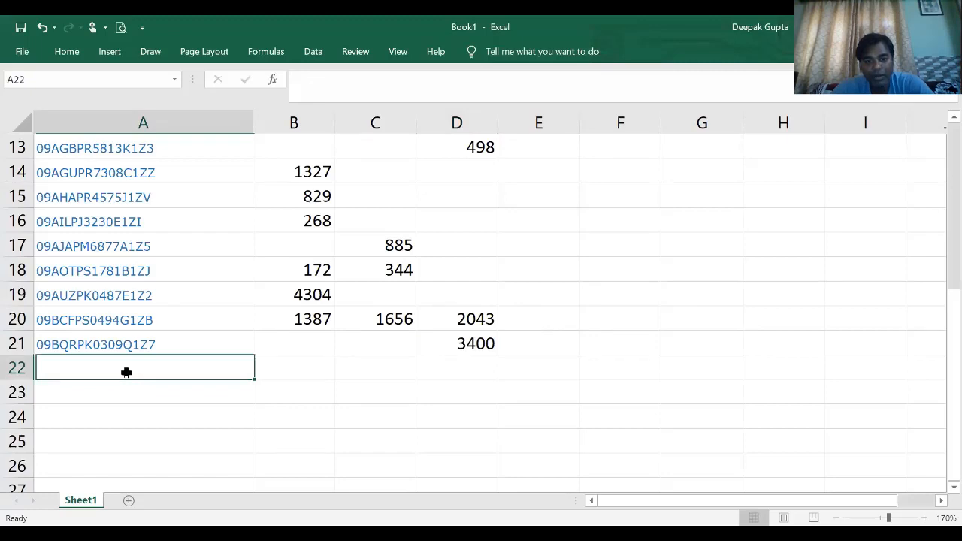
pyautogui.hotkey('alt', 'Tab')
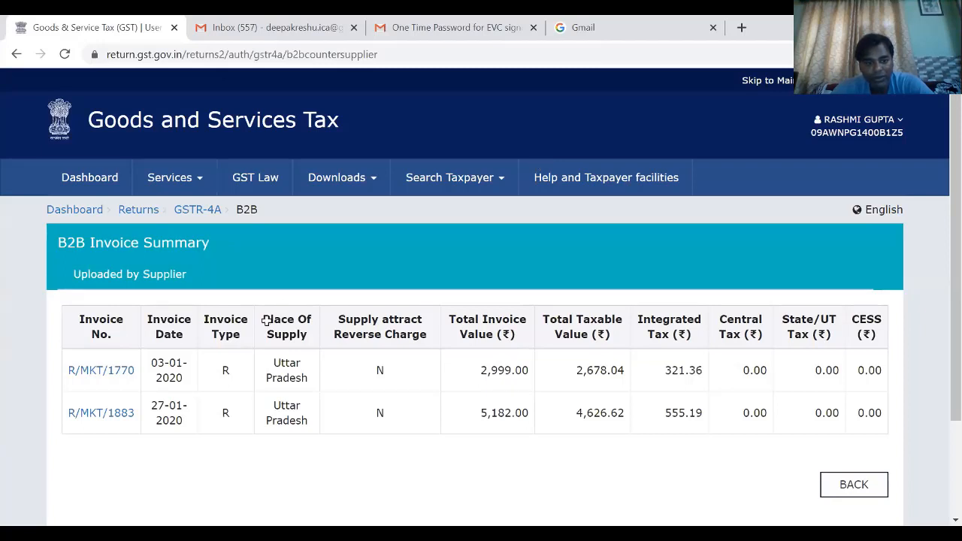
pyautogui.hotkey('alt', 'Tab')
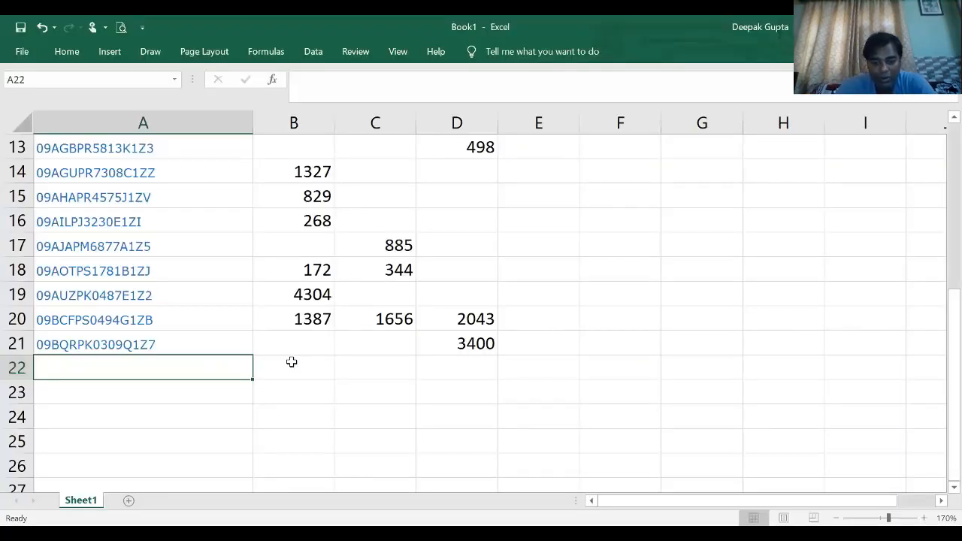
pyautogui.click(293, 363)
pyautogui.write('=2')
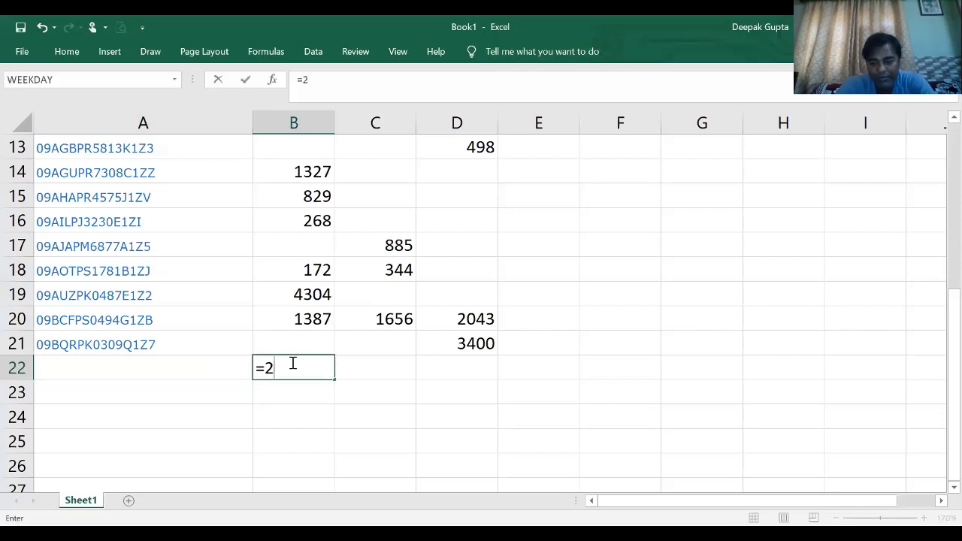
pyautogui.write('999+5')
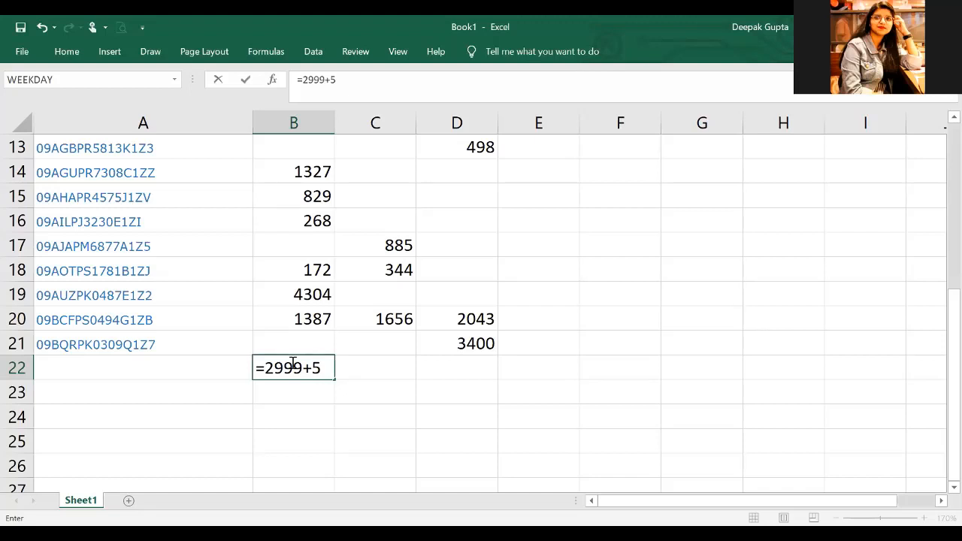
pyautogui.write('1')
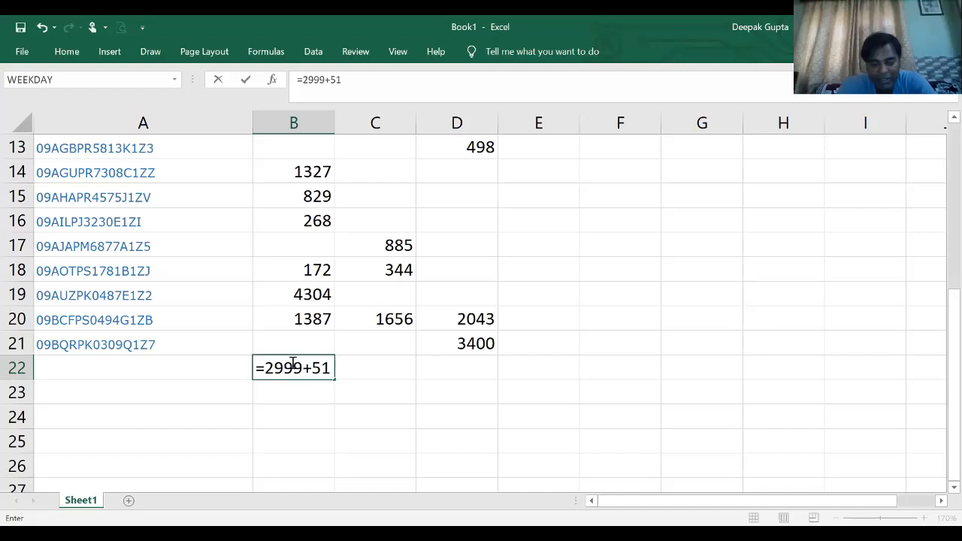
pyautogui.press('BackSpace')
pyautogui.press('BackSpace')
pyautogui.write('8181')
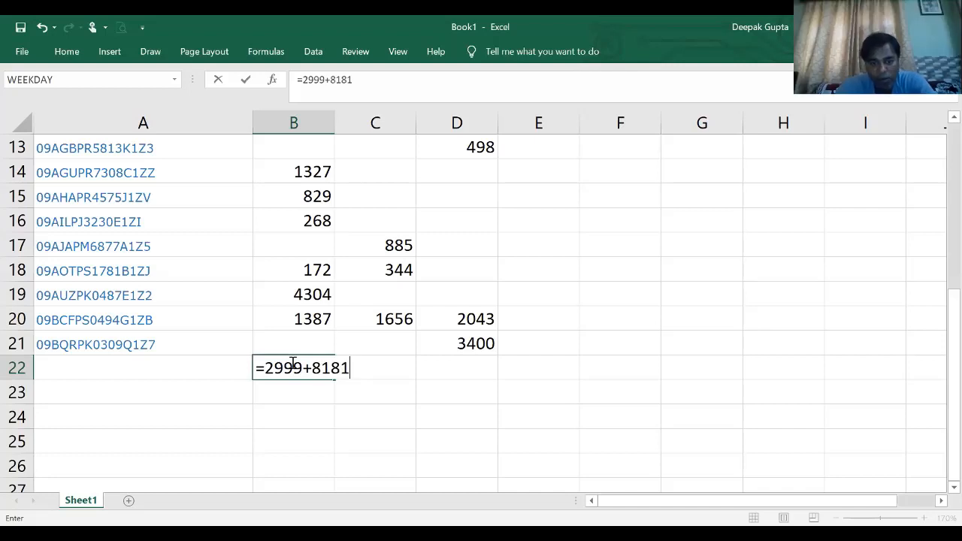
pyautogui.press('BackSpace')
pyautogui.press('BackSpace')
pyautogui.press('BackSpace')
pyautogui.press('BackSpace')
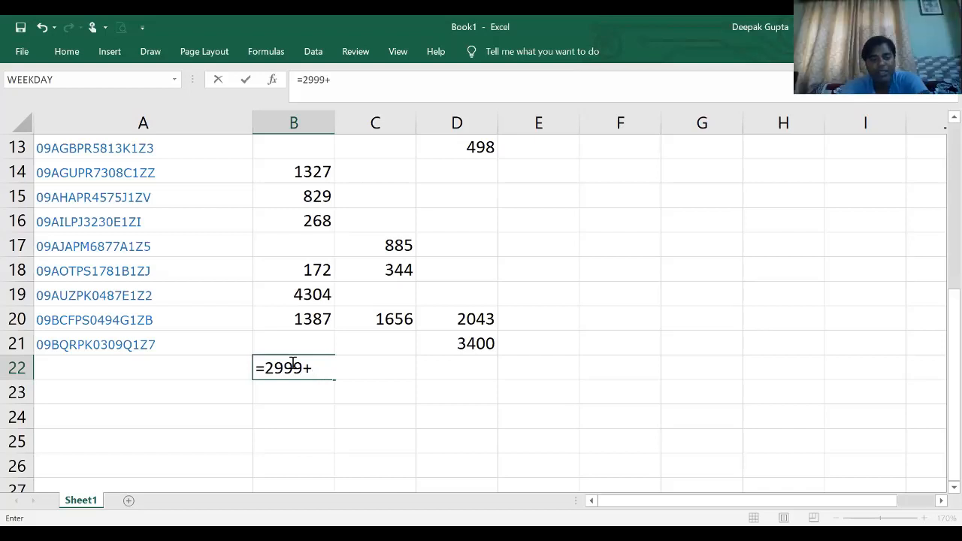
pyautogui.press('Escape')
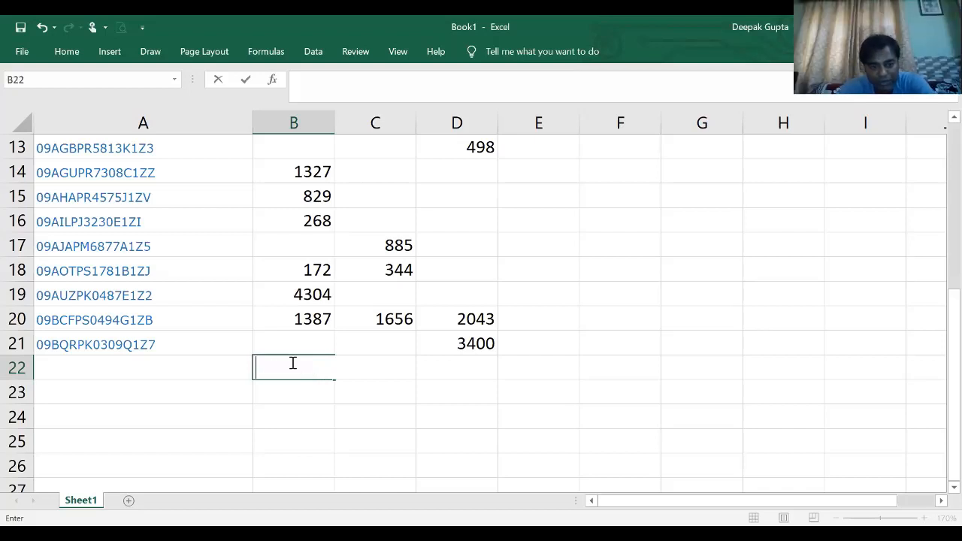
# - Enter AERO CHEM NEUTRON's January invoice value 8181 in B22
pyautogui.write('8181')
pyautogui.press('Return')
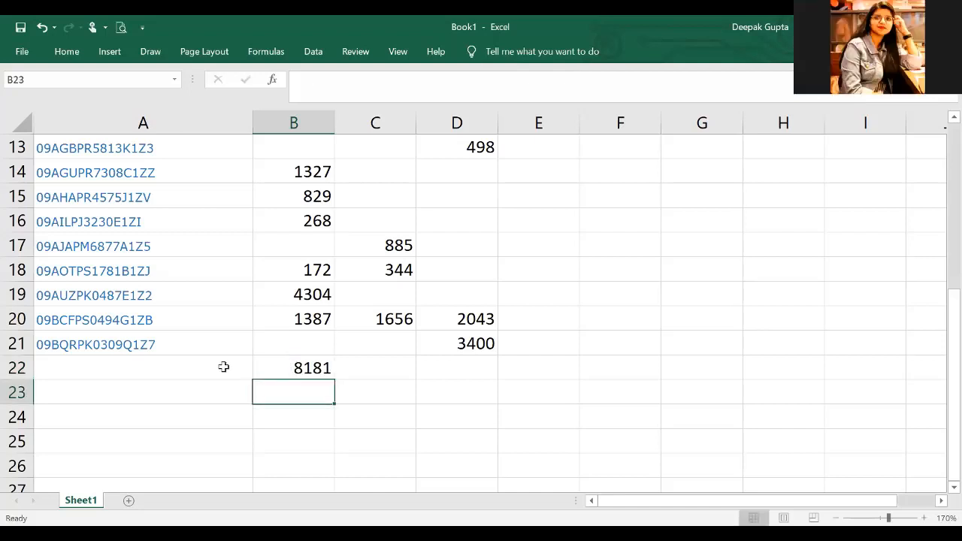
# - Copy AERO CHEM NEUTRON's GSTIN from page 5 of the portal's supplier list into A22 of the Excel sheet
pyautogui.click(202, 369)
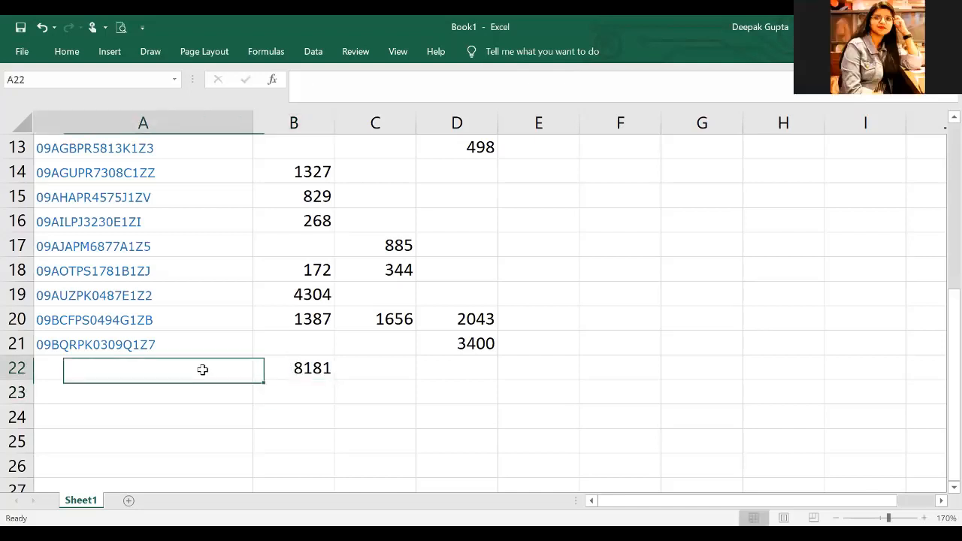
pyautogui.hotkey('alt', 'Tab')
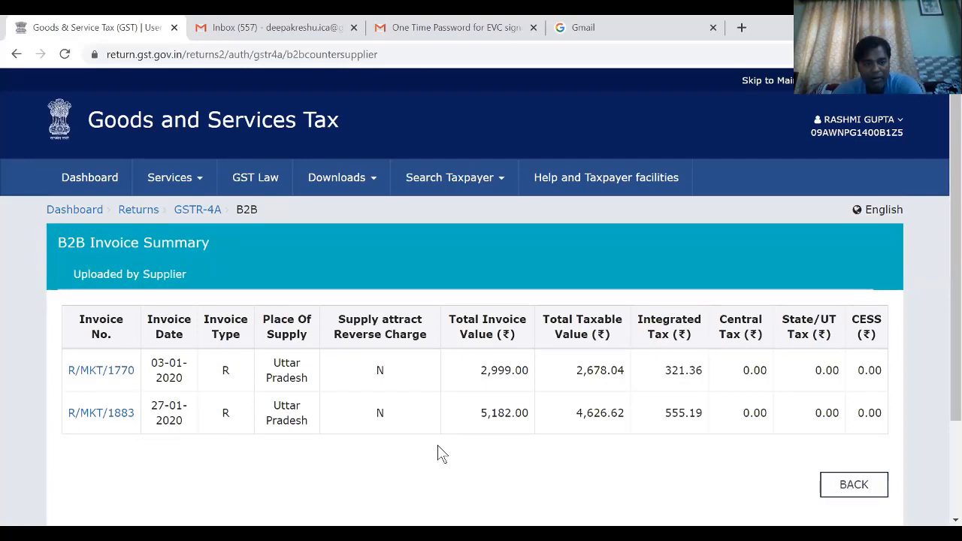
pyautogui.click(848, 487)
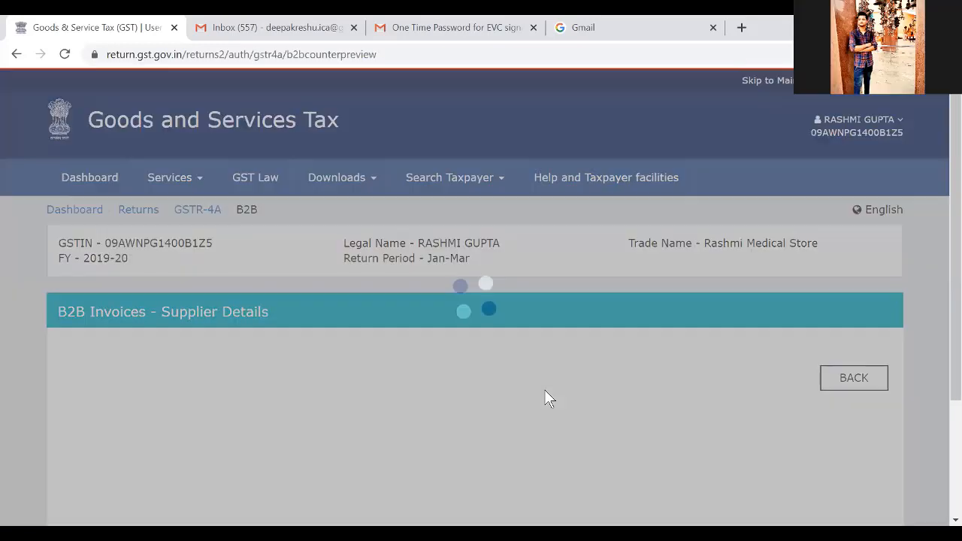
pyautogui.scroll(-3, 546, 391)
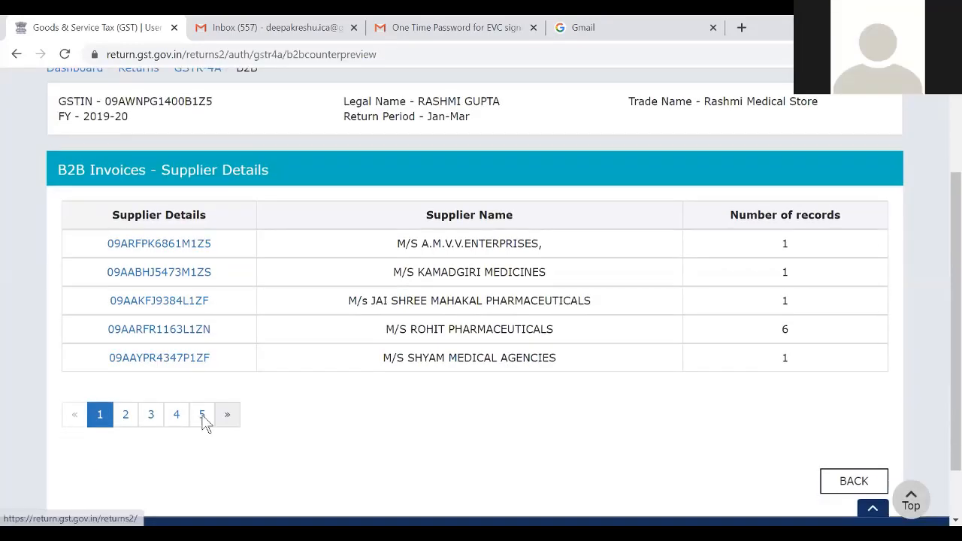
pyautogui.click(203, 415)
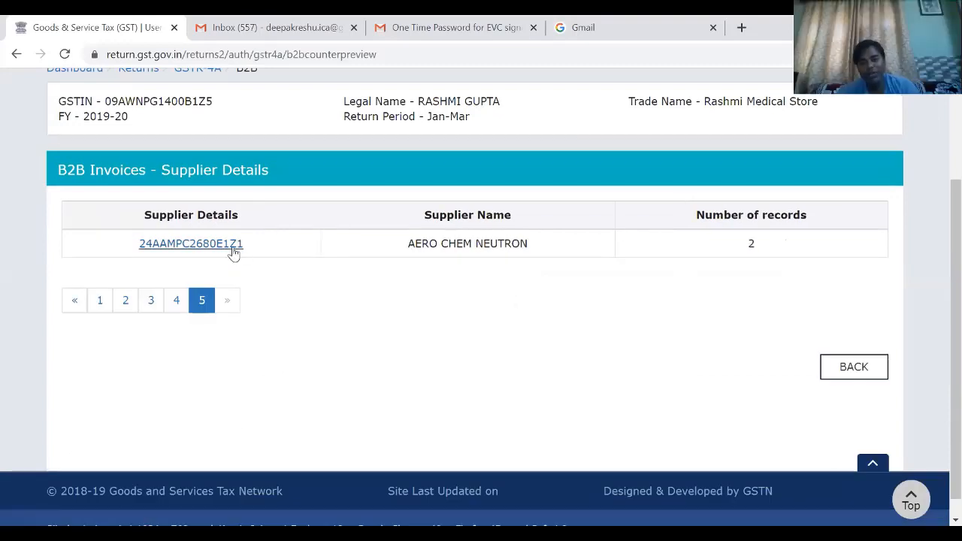
pyautogui.moveTo(136, 248); pyautogui.dragTo(152, 257)
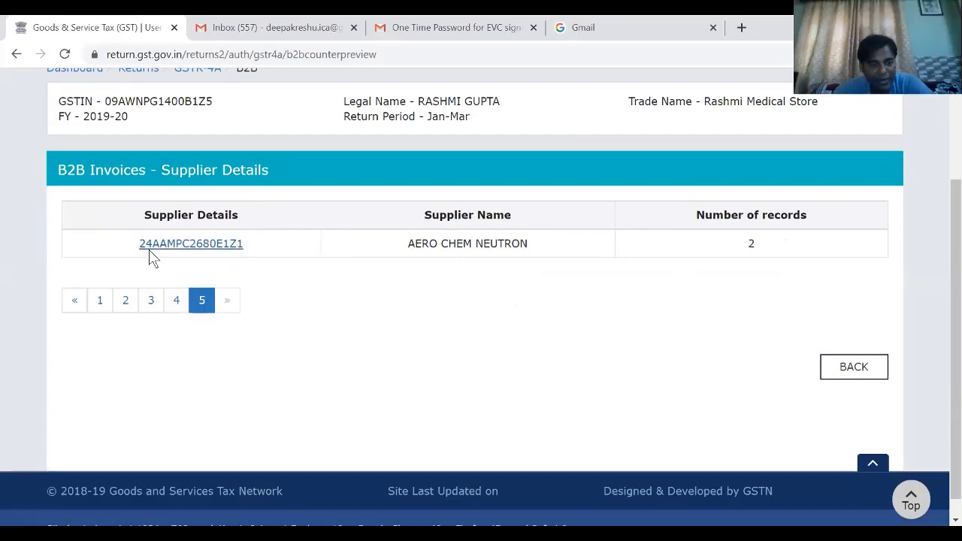
pyautogui.moveTo(251, 262); pyautogui.dragTo(246, 257)
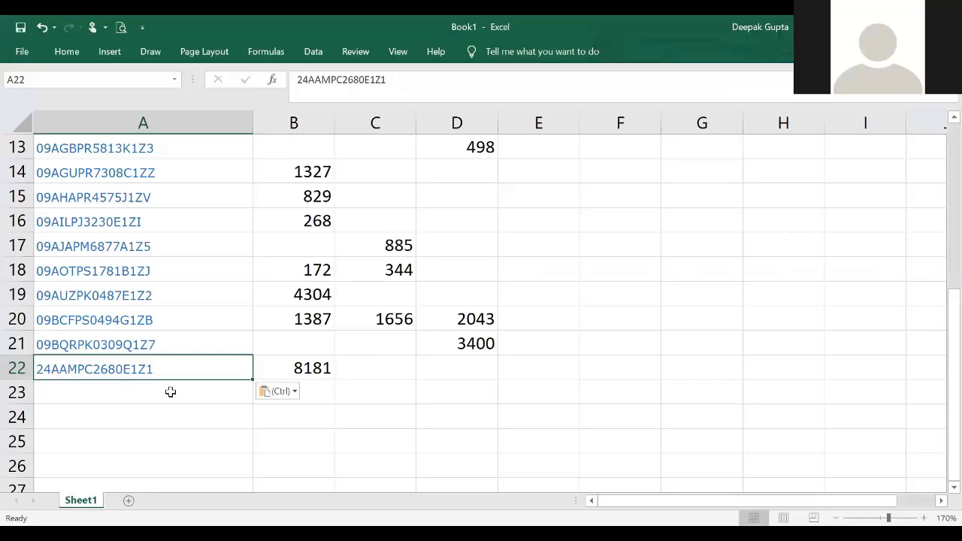
pyautogui.click(413, 335)
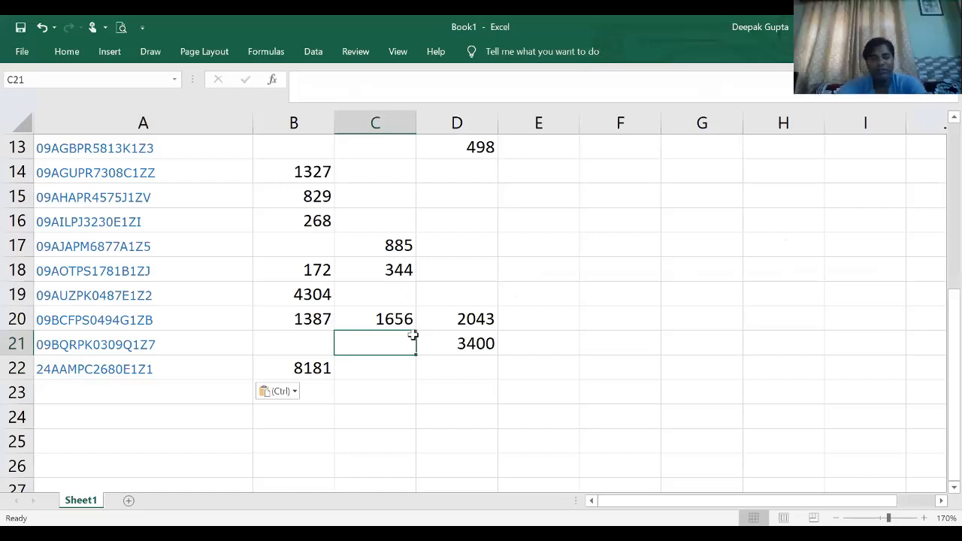
# - Enter the label Total in A24 and move it up to A23, directly below the last supplier GSTIN
pyautogui.click(186, 410)
pyautogui.write('Total')
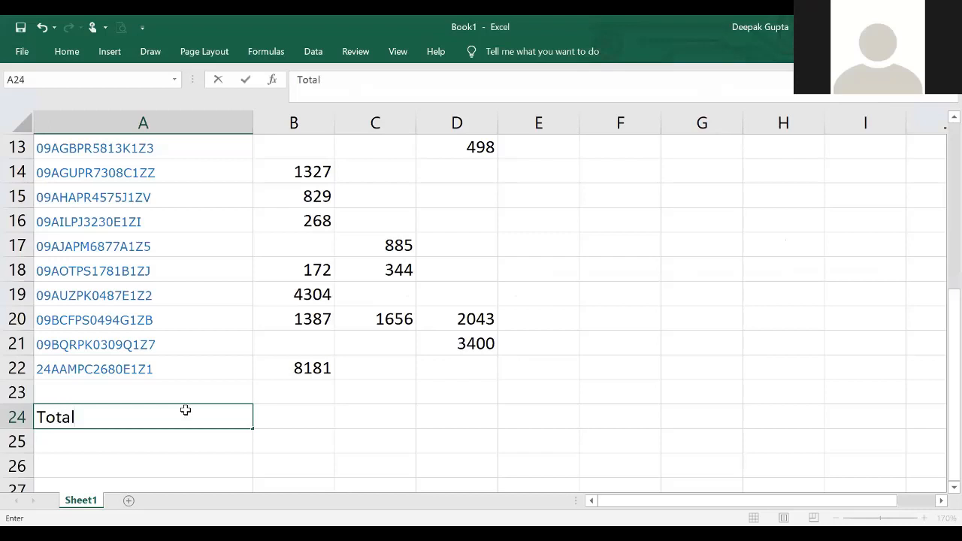
pyautogui.press('Return')
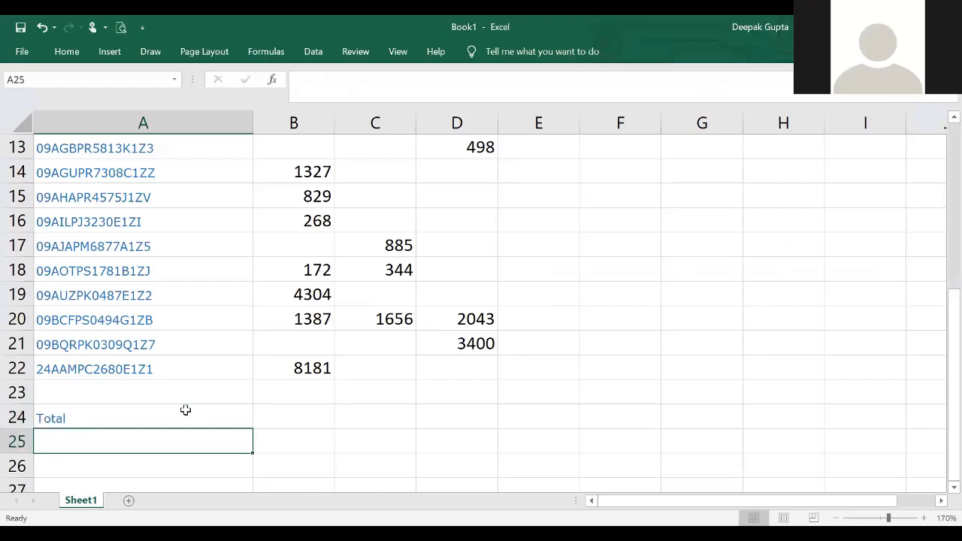
pyautogui.click(186, 410)
pyautogui.hotkey('ctrl', 'x')
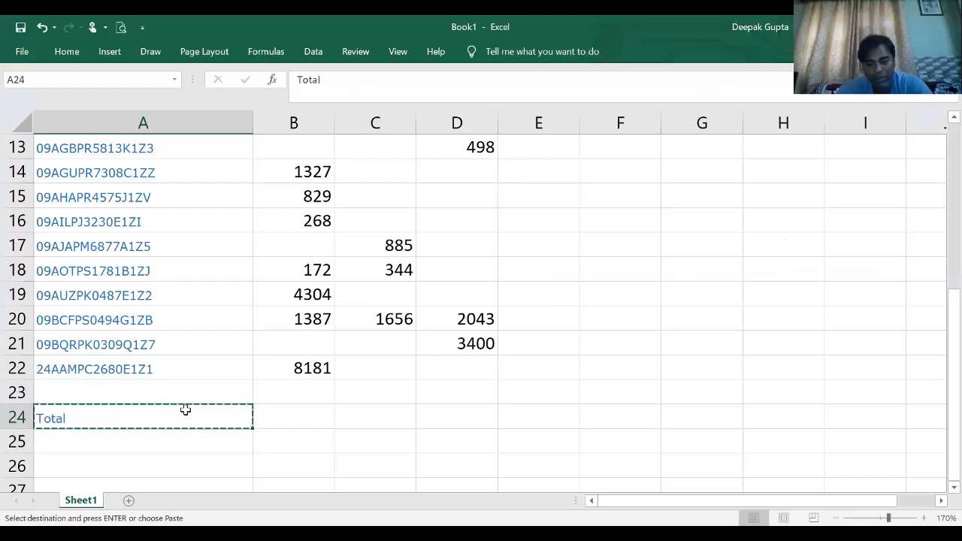
pyautogui.press('Up')
pyautogui.press('Return')
# - Total the January column in B23 with =SUM(B1:B22) and fill the formula across to D23 for February and March
pyautogui.press('Right')
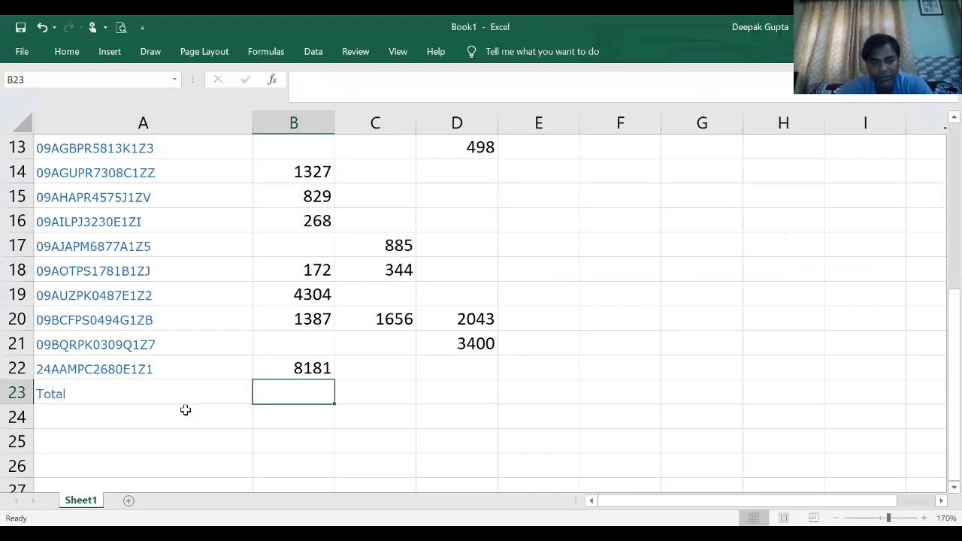
pyautogui.hotkey('alt', '=')
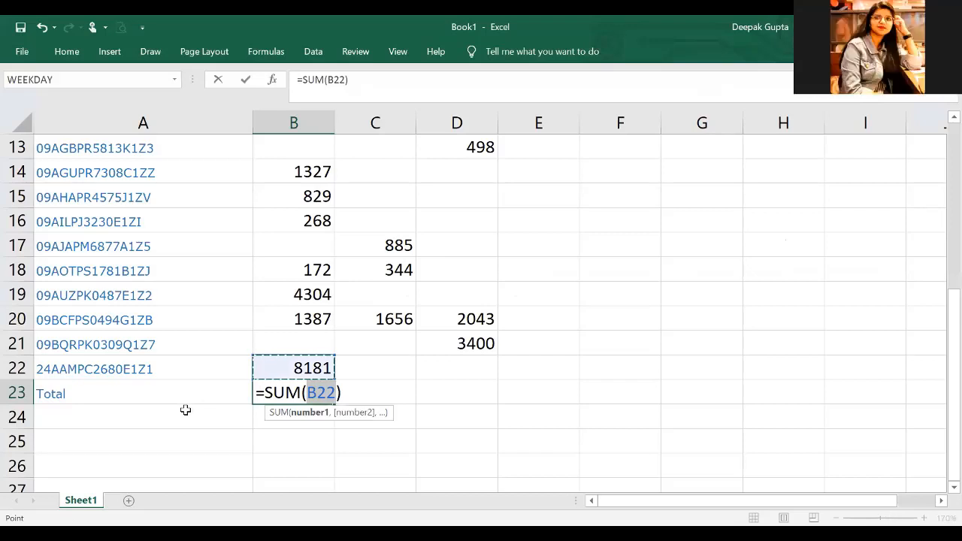
pyautogui.hotkey('ctrl', 'shift', 'Up')
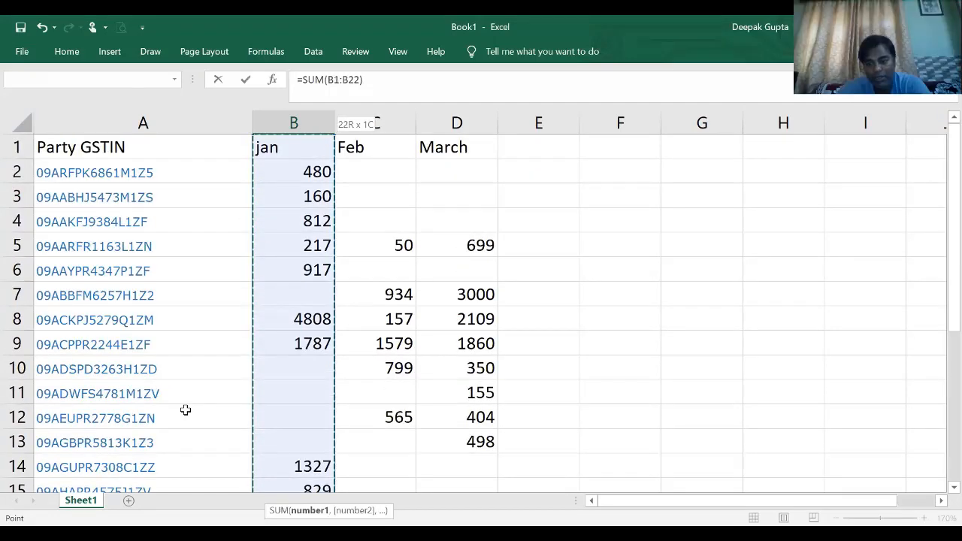
pyautogui.press('Return')
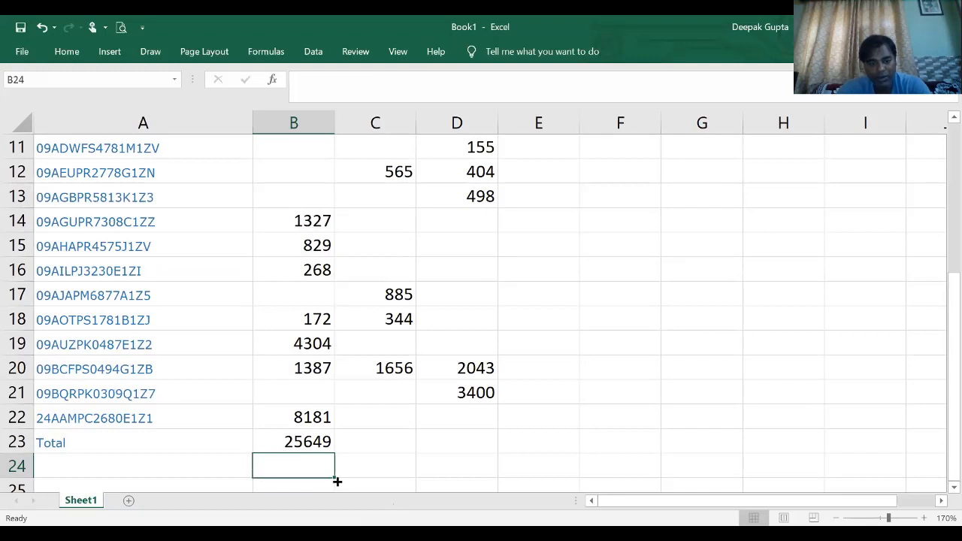
pyautogui.click(321, 446)
pyautogui.moveTo(335, 454); pyautogui.dragTo(421, 440)
pyautogui.click(515, 391)
pyautogui.scroll(-2, 526, 361)
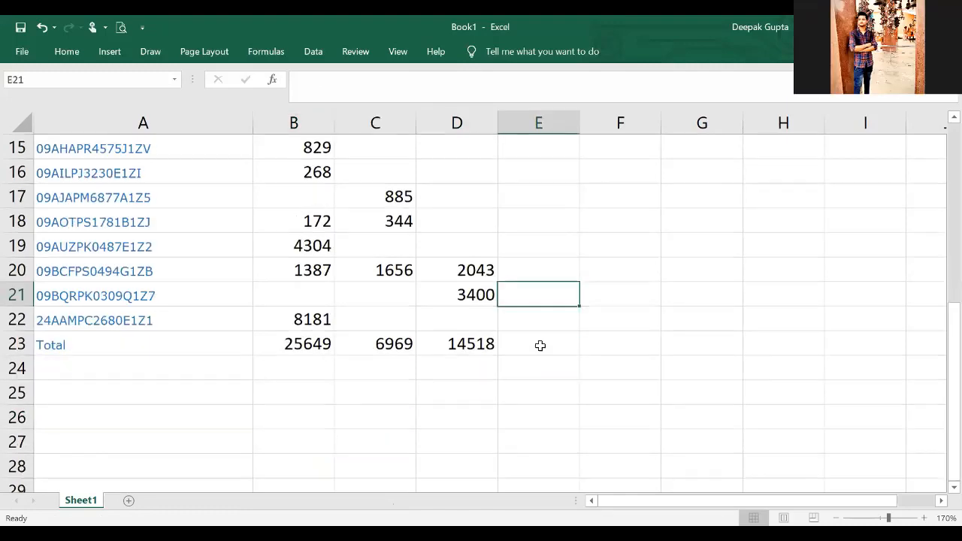
# - Enter the formula =B2+C2+D2 in E2 to add up the first supplier's three monthly values
pyautogui.click(539, 344)
pyautogui.scroll(1, 541, 344)
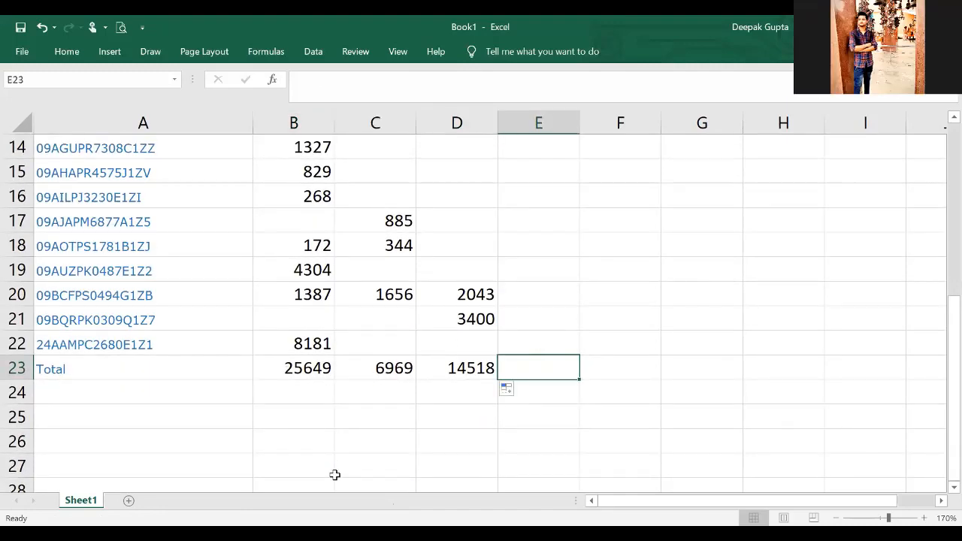
pyautogui.scroll(2, 572, 315)
pyautogui.scroll(3, 573, 315)
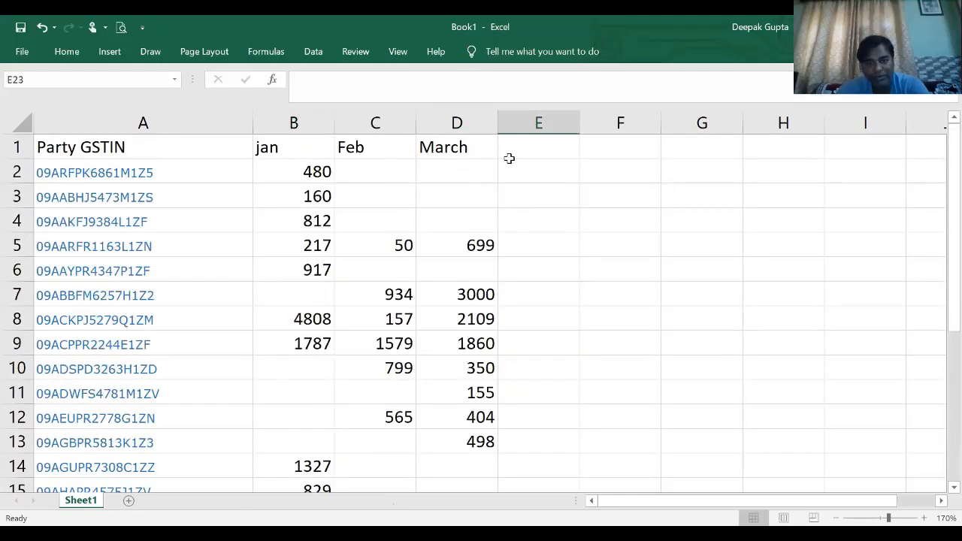
pyautogui.click(529, 168)
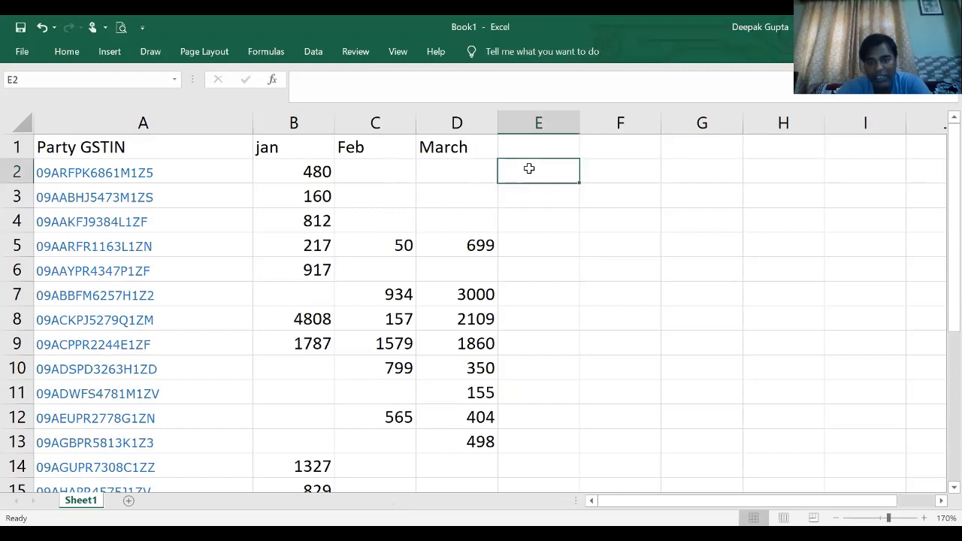
pyautogui.write('=')
pyautogui.press('Left')
pyautogui.press('Left')
pyautogui.press('Left')
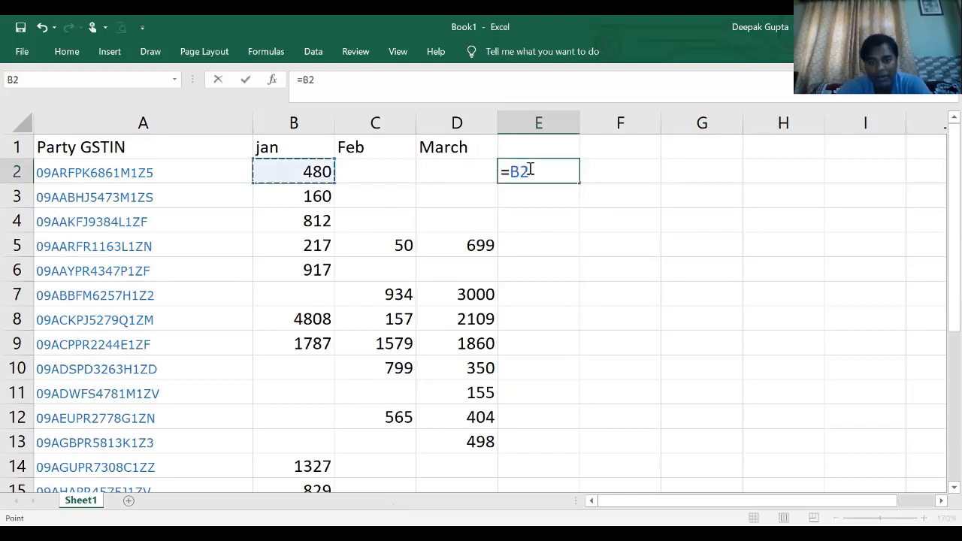
pyautogui.write('+')
pyautogui.press('Left')
pyautogui.press('Left')
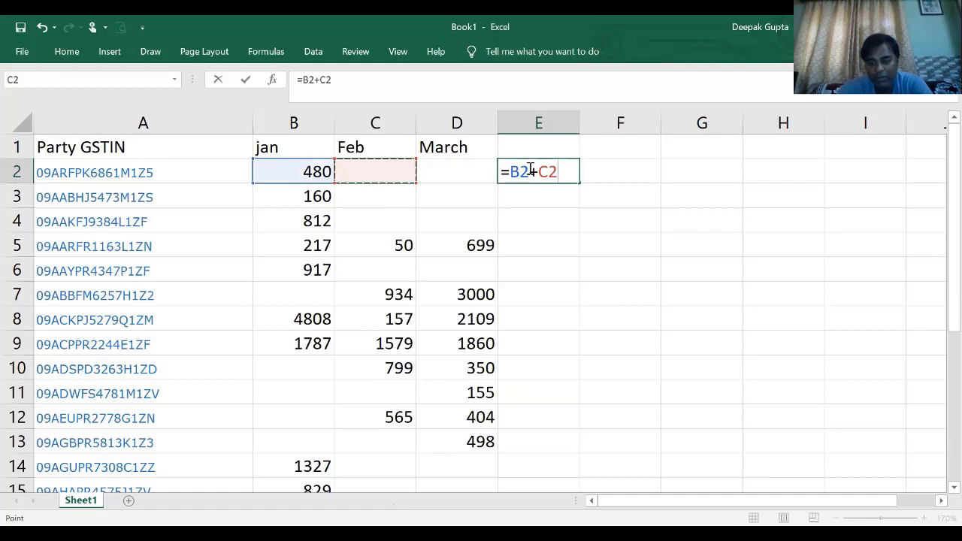
pyautogui.write('+')
pyautogui.press('Left')
pyautogui.press('Return')
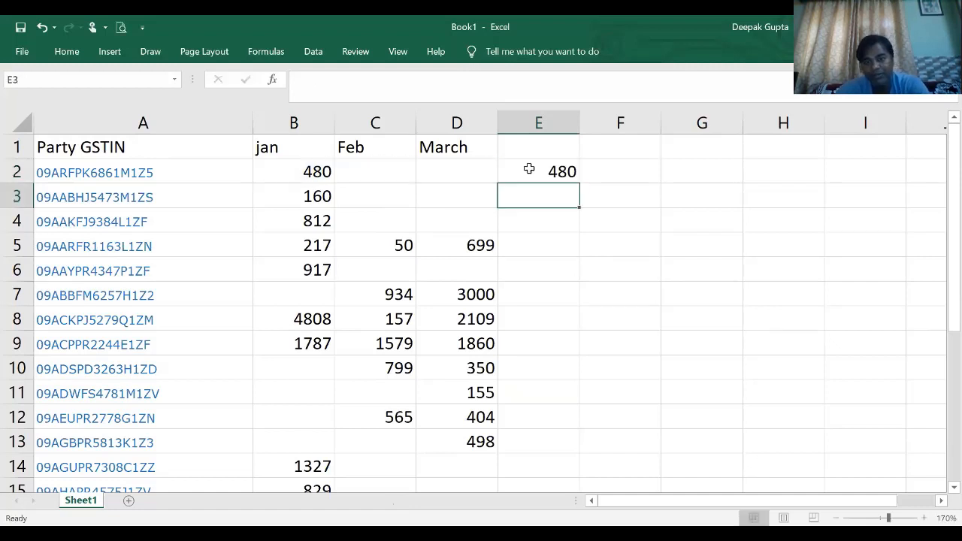
# - Fill the supplier total formula from E2 down to the Total row in E23
pyautogui.click(575, 179)
pyautogui.moveTo(583, 184); pyautogui.dragTo(570, 448)
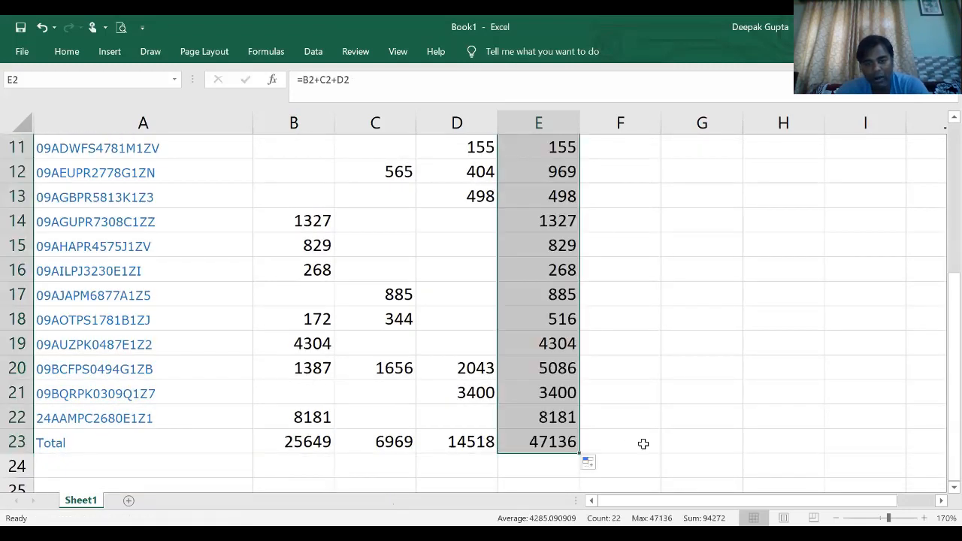
pyautogui.click(642, 443)
# - Inspect the grand total formula in E23 and leave it as it is
pyautogui.click(557, 450)
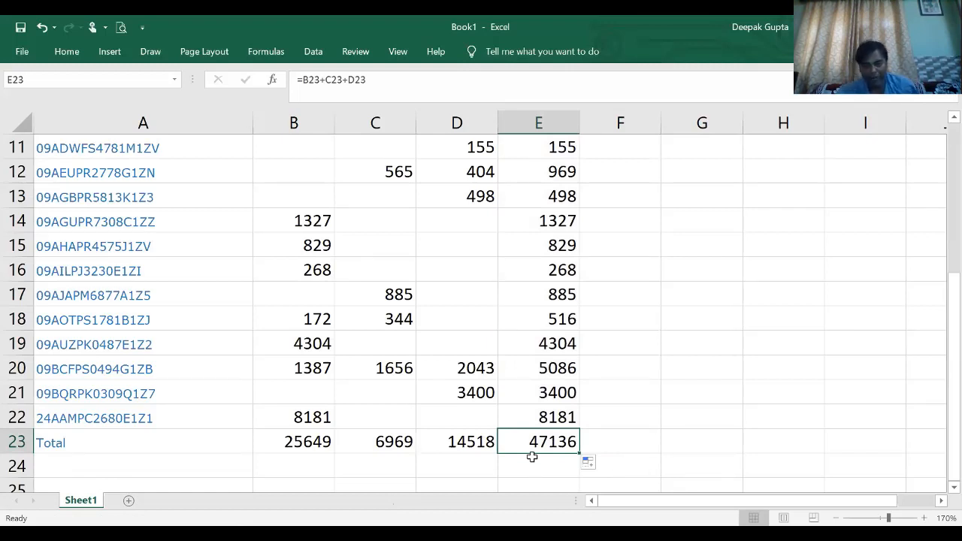
pyautogui.doubleClick(555, 443)
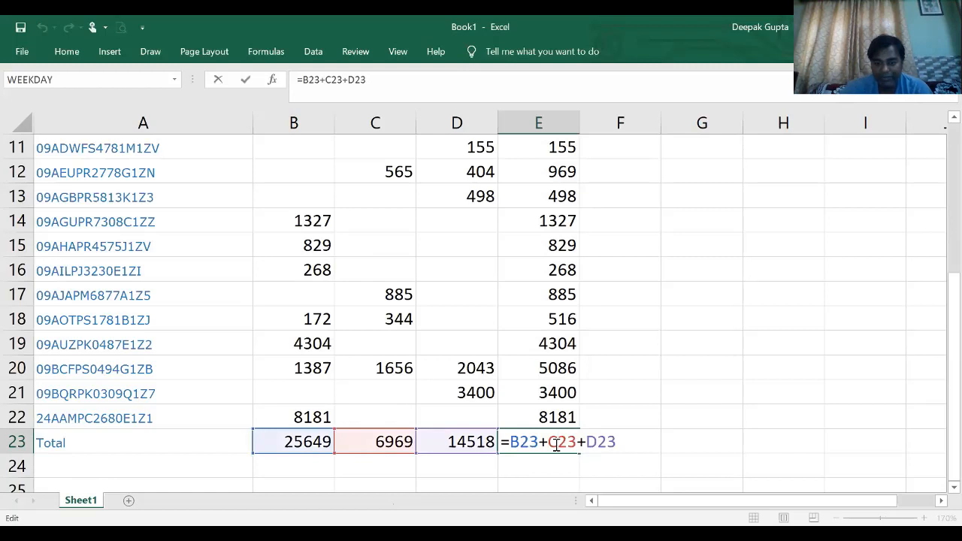
pyautogui.press('Return')
pyautogui.click(669, 423)
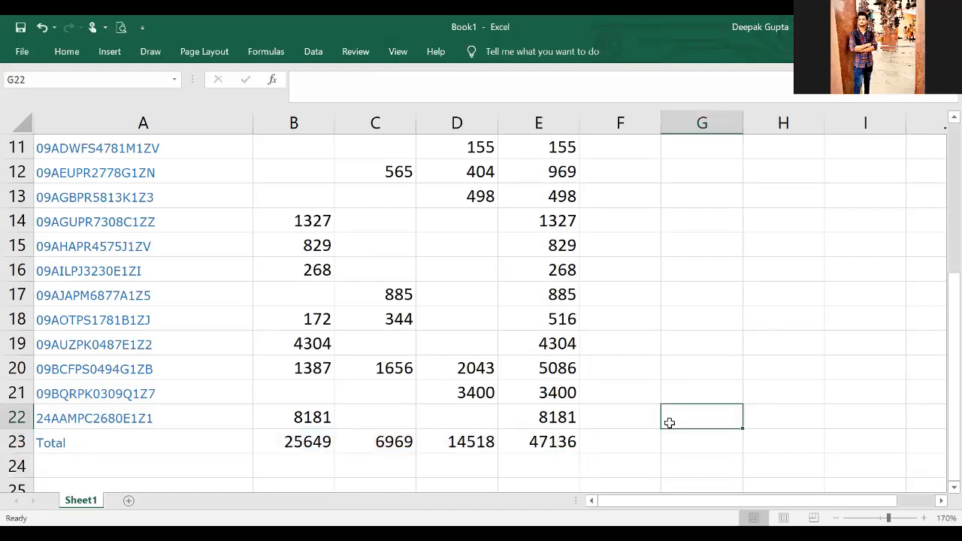
pyautogui.click(623, 359)
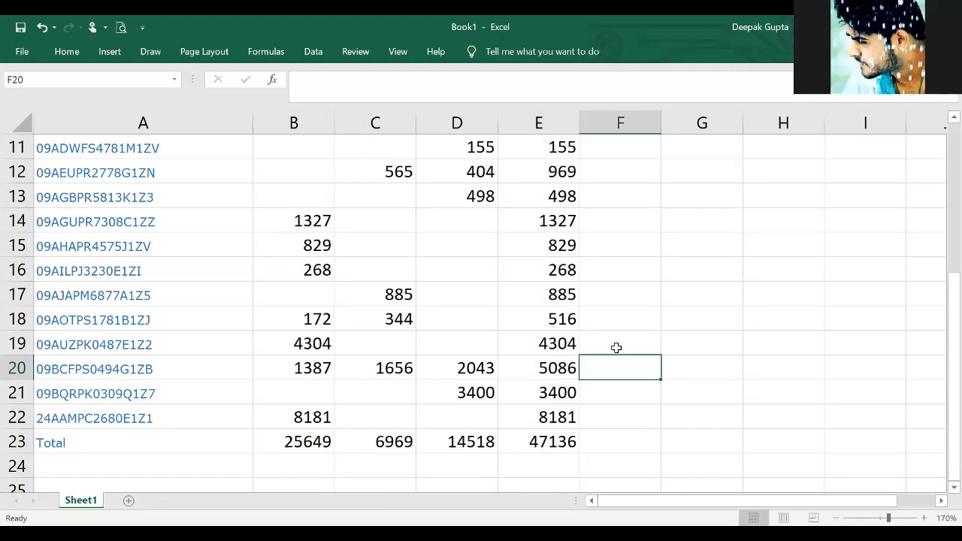
pyautogui.click(632, 300)
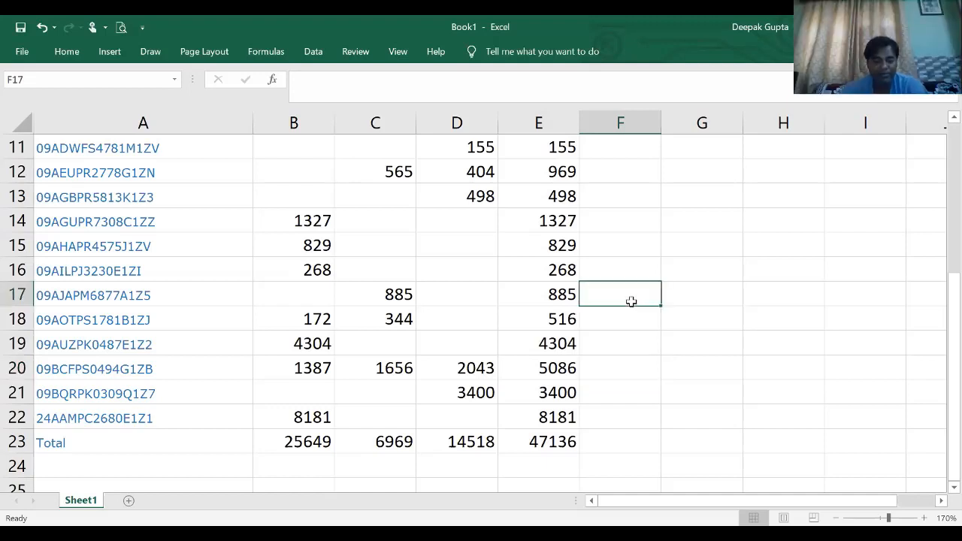
pyautogui.click(649, 268)
pyautogui.click(625, 222)
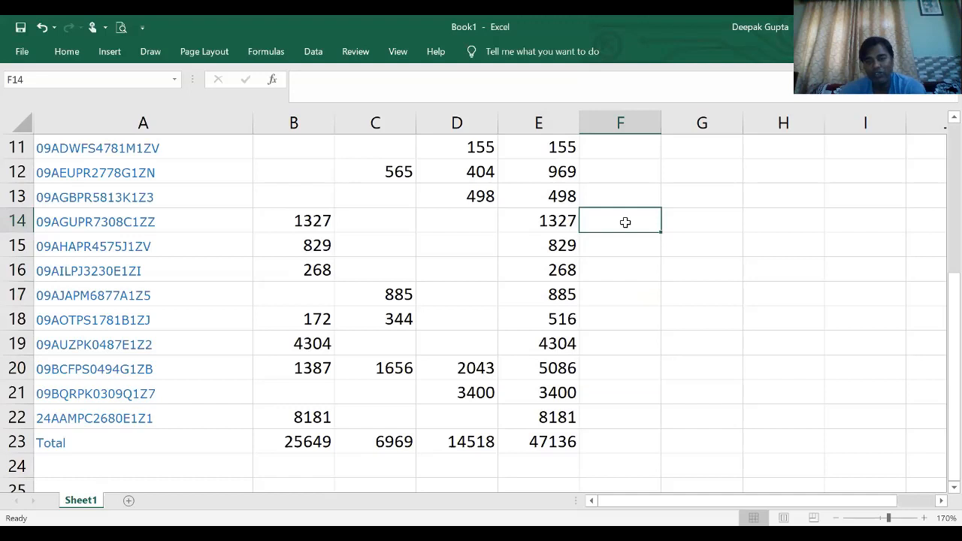
pyautogui.click(601, 187)
pyautogui.scroll(4, 601, 187)
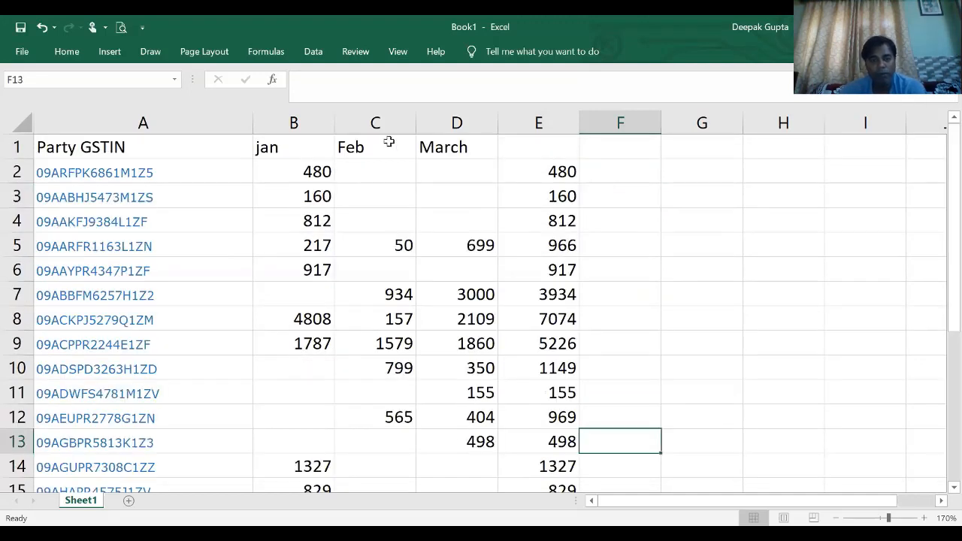
pyautogui.click(282, 154)
pyautogui.click(184, 147)
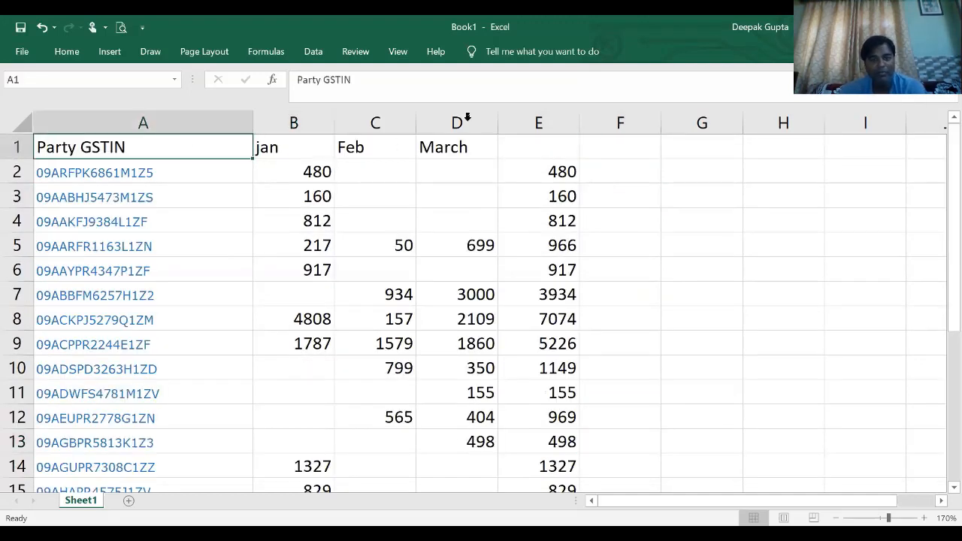
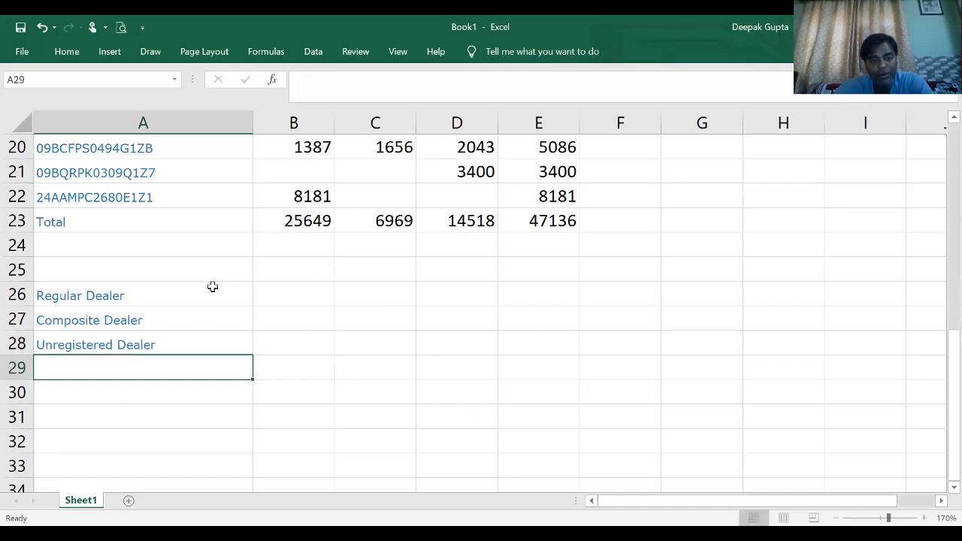
# - Enter a formula in E26 that links the Regular Dealer amount to the grand total in E23
pyautogui.press('Up')
pyautogui.press('Up')
pyautogui.press('Up')
pyautogui.press('Right')
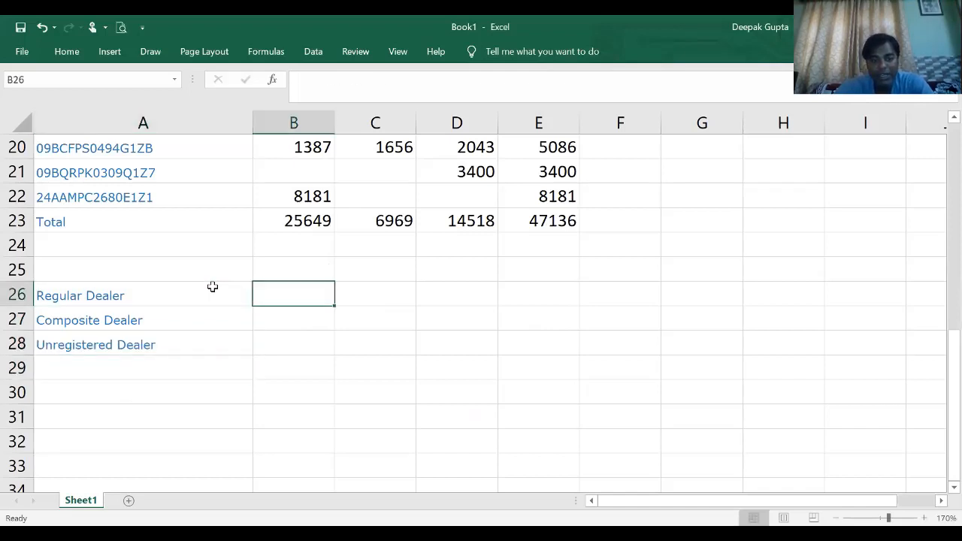
pyautogui.press('Right')
pyautogui.press('Right')
pyautogui.press('Right')
pyautogui.write('=')
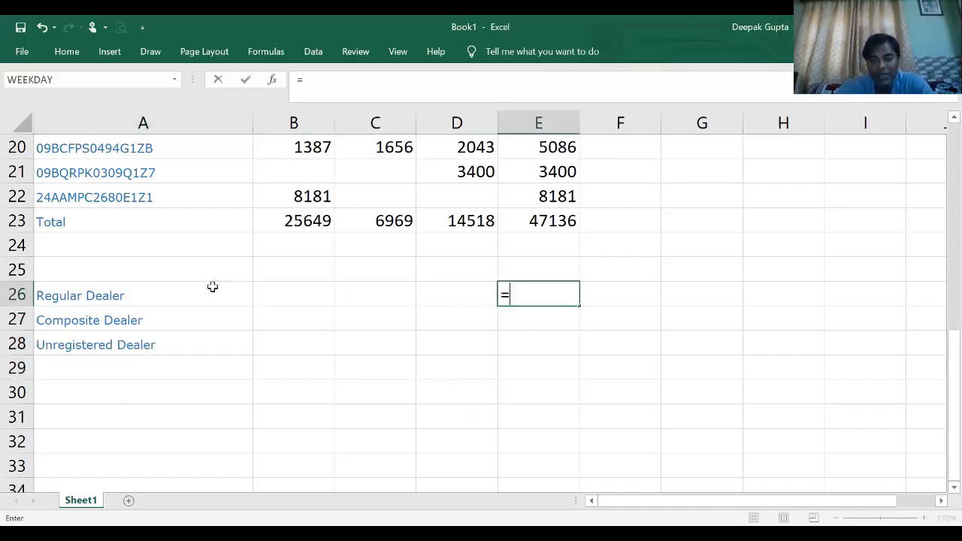
pyautogui.press('Up')
pyautogui.press('Up')
pyautogui.press('Up')
pyautogui.press('Return')
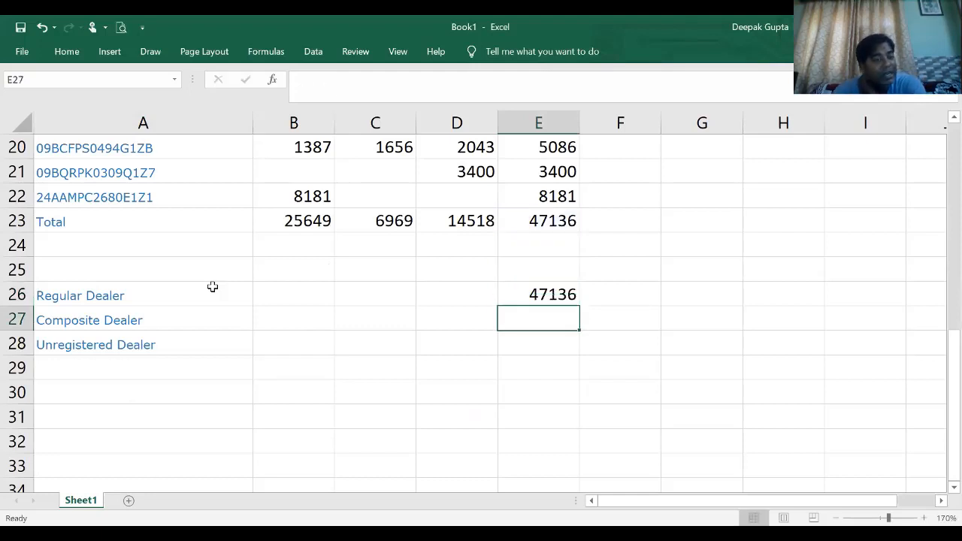
pyautogui.moveTo(210, 305); pyautogui.dragTo(211, 314)
pyautogui.click(248, 298)
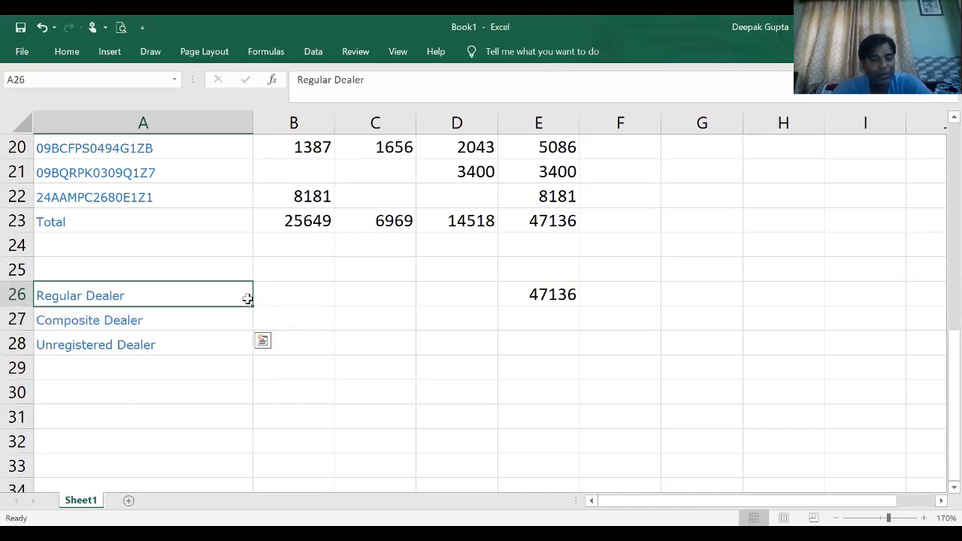
pyautogui.click(524, 296)
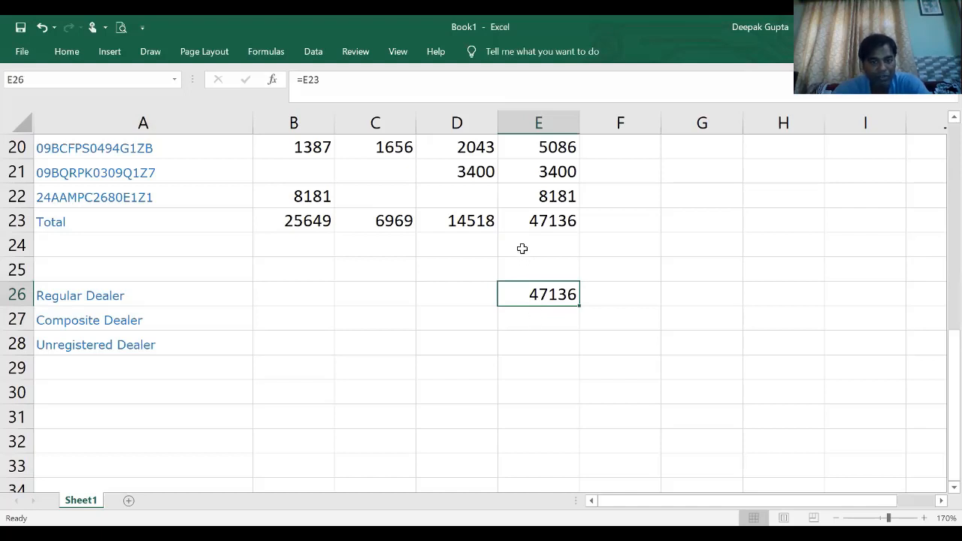
pyautogui.click(200, 321)
# - Enter Query as the placeholder amount for Composite Dealer in E27
pyautogui.click(501, 316)
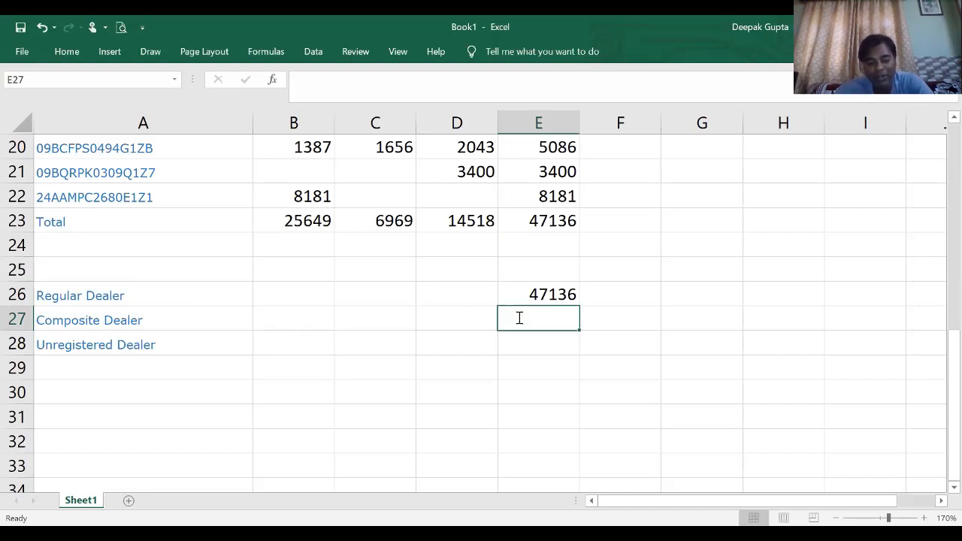
pyautogui.write('A')
pyautogui.press('BackSpace')
pyautogui.write('Query')
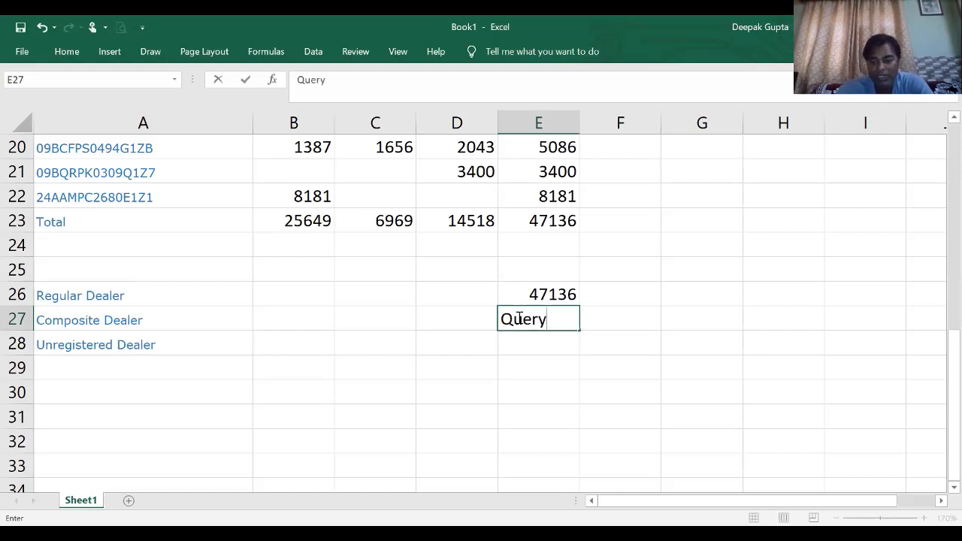
pyautogui.press('Return')
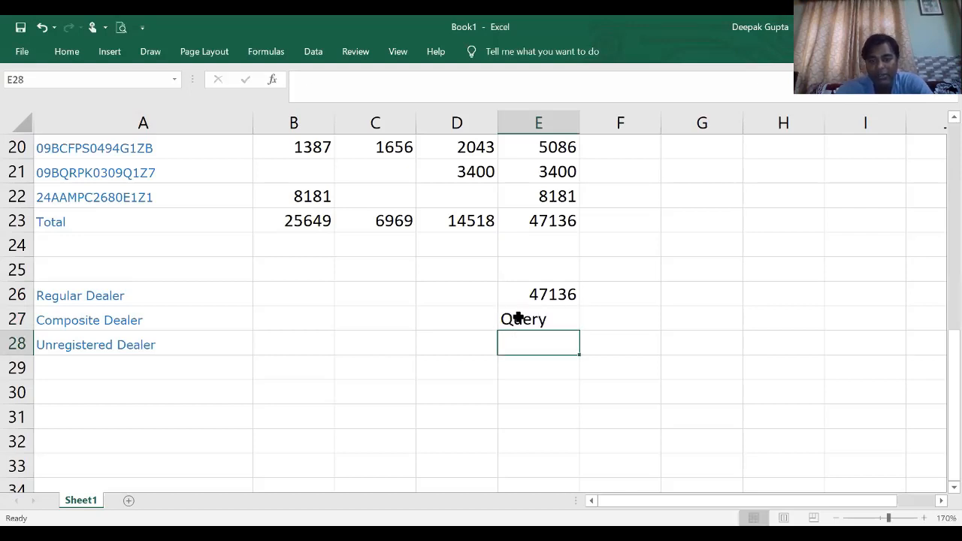
# - Enter BOS as the document type for Composite Dealer in F27
pyautogui.click(555, 321)
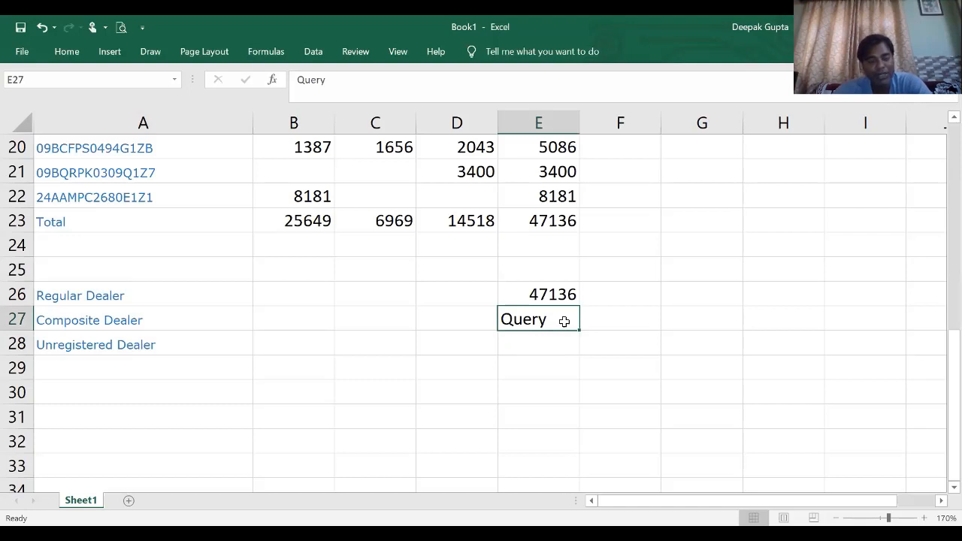
pyautogui.click(558, 339)
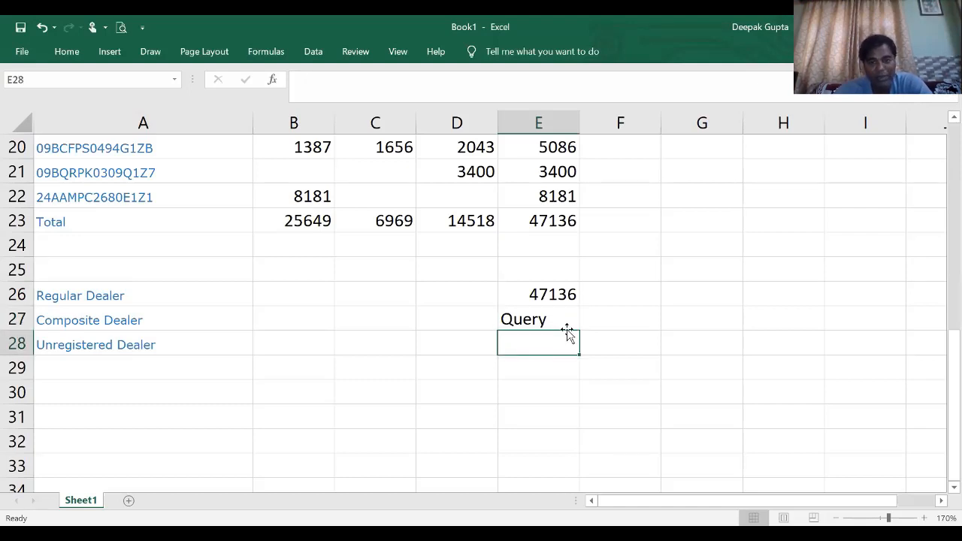
pyautogui.click(594, 319)
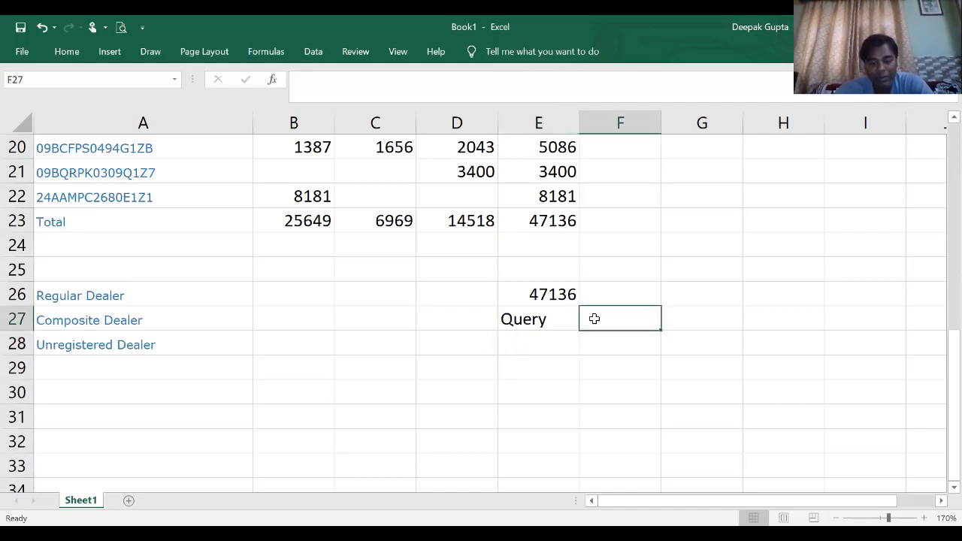
pyautogui.write('BOS')
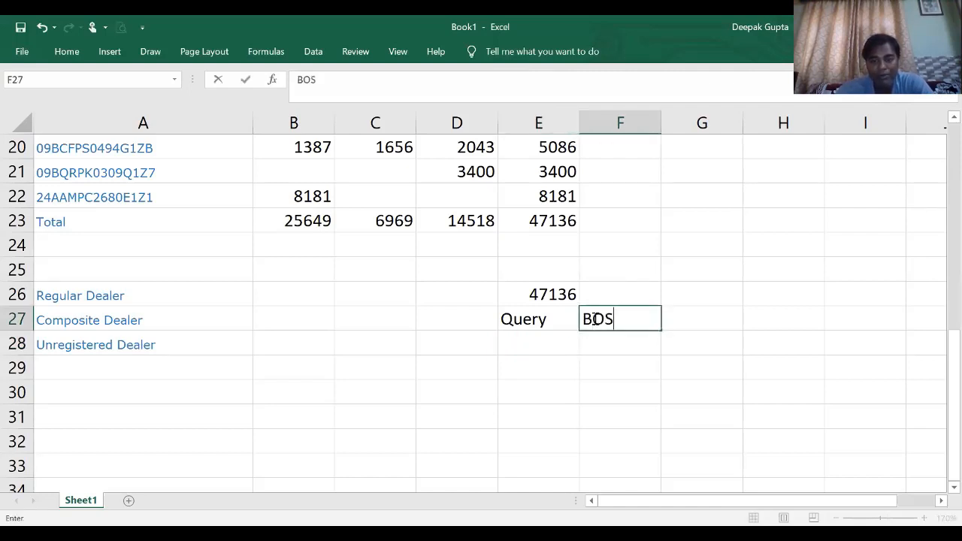
pyautogui.press('Return')
# - Expand the abbreviation in F27 to read Bill Of Supply
pyautogui.click(594, 319)
pyautogui.press('F2')
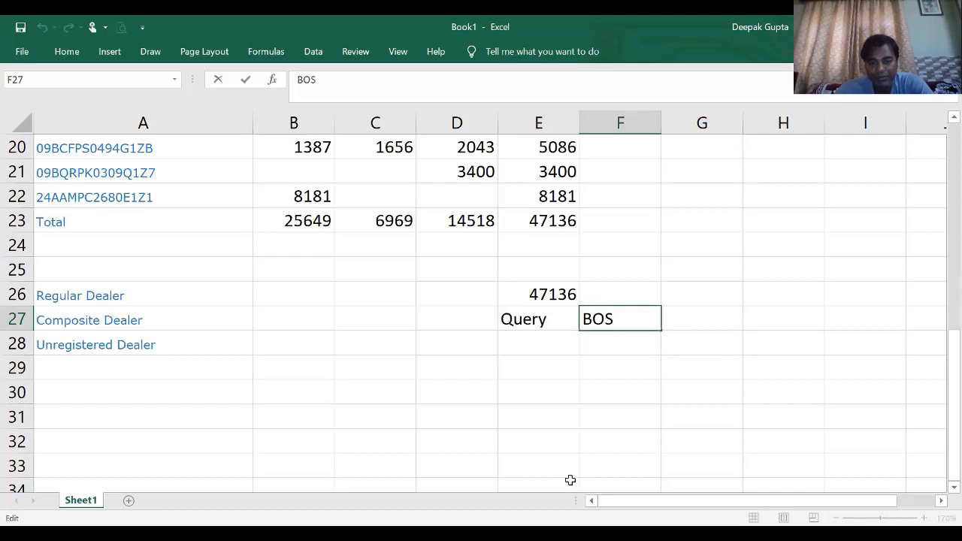
pyautogui.press('Left')
pyautogui.press('Left')
pyautogui.write('ill')
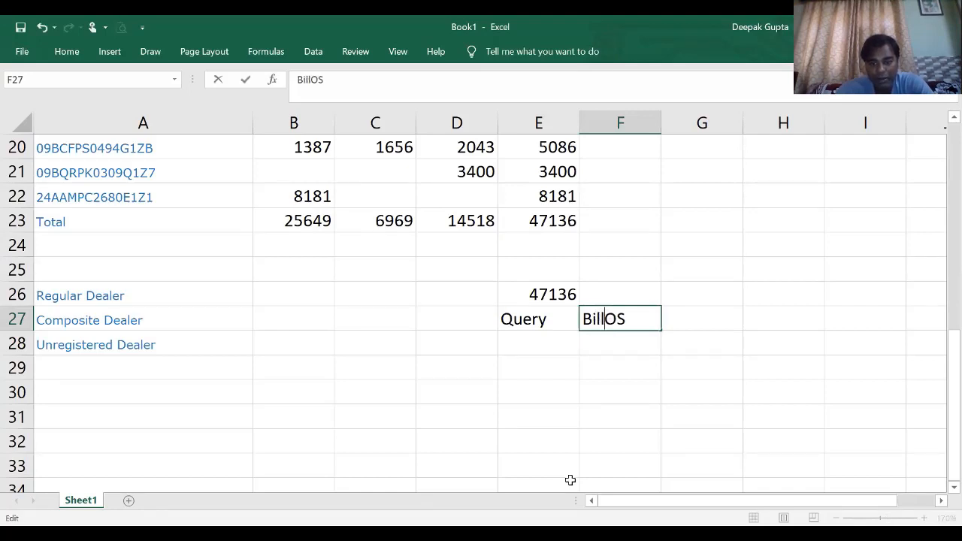
pyautogui.press('Right')
pyautogui.press('Right')
pyautogui.press('Left')
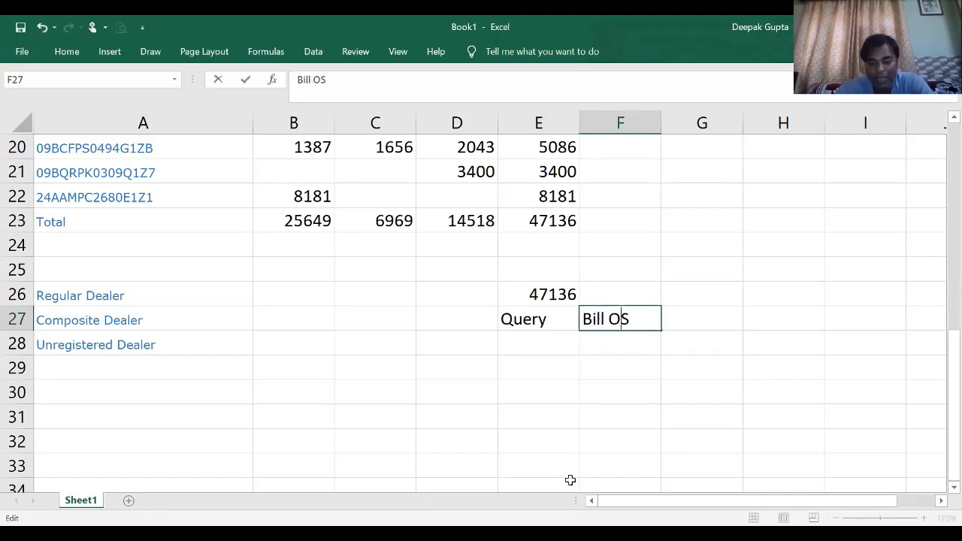
pyautogui.write('f')
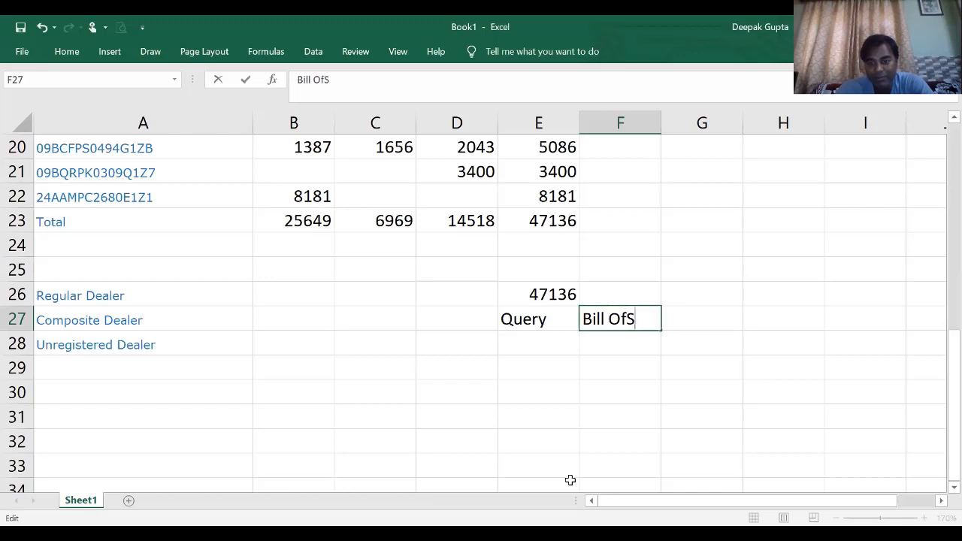
pyautogui.write(' Supply')
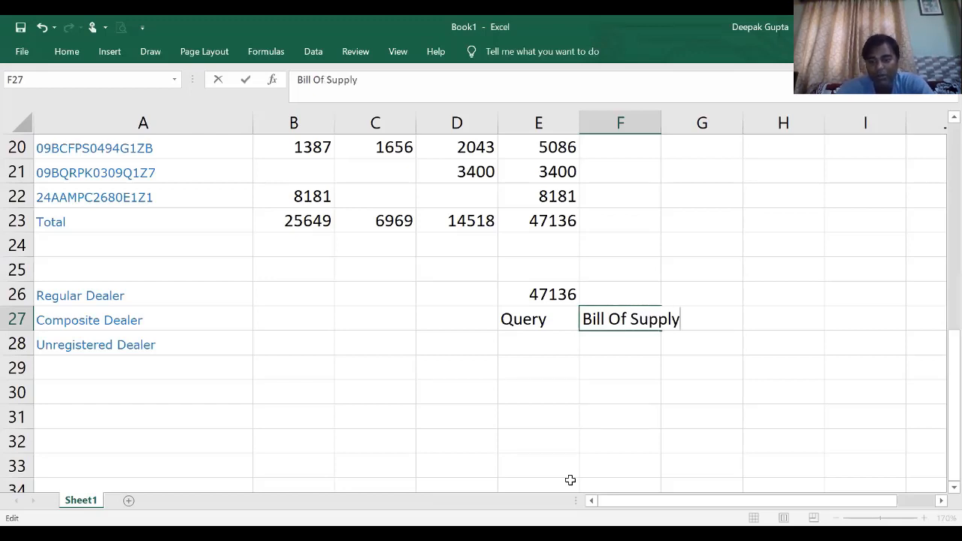
pyautogui.press('Return')
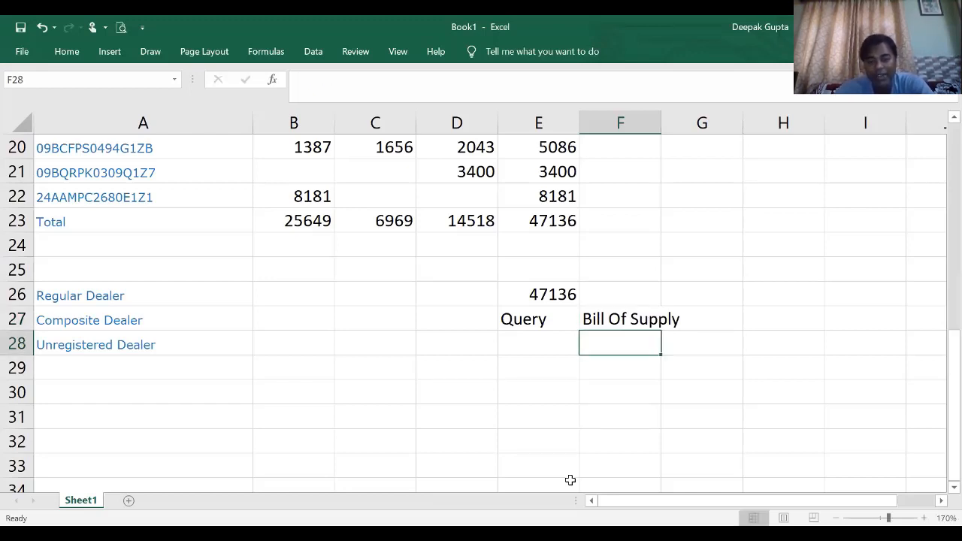
# - Enter Tax Invoice as the document type for Regular Dealer in F26
pyautogui.click(615, 295)
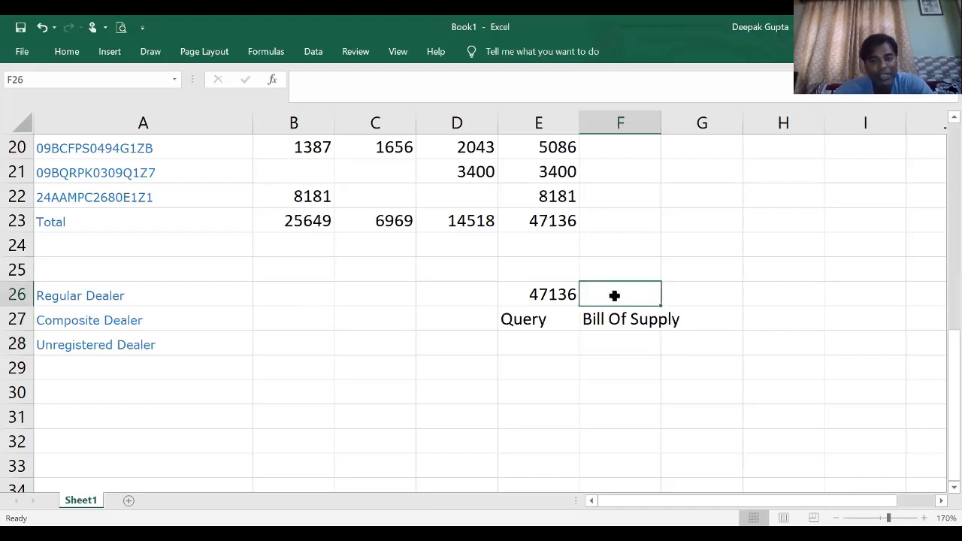
pyautogui.write('Tax In')
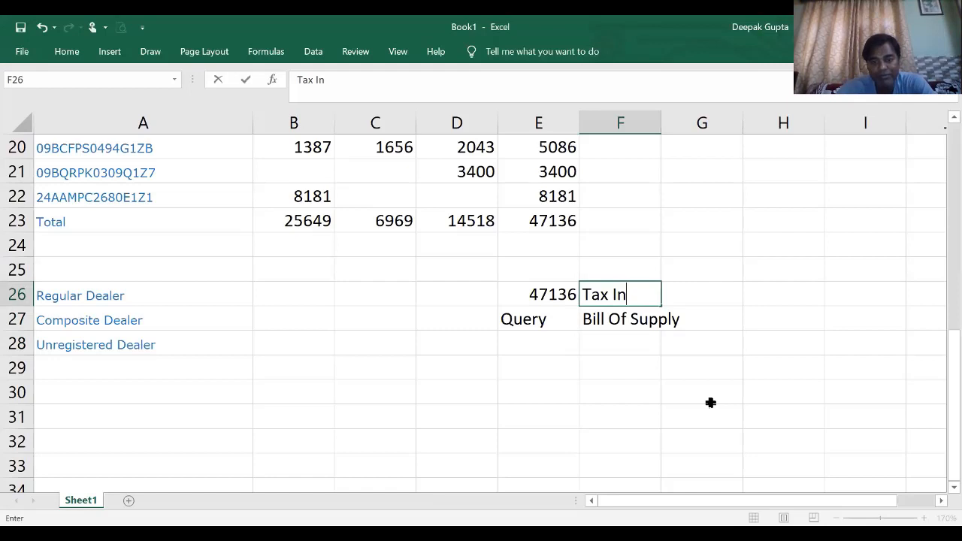
pyautogui.write('voice')
pyautogui.press('Return')
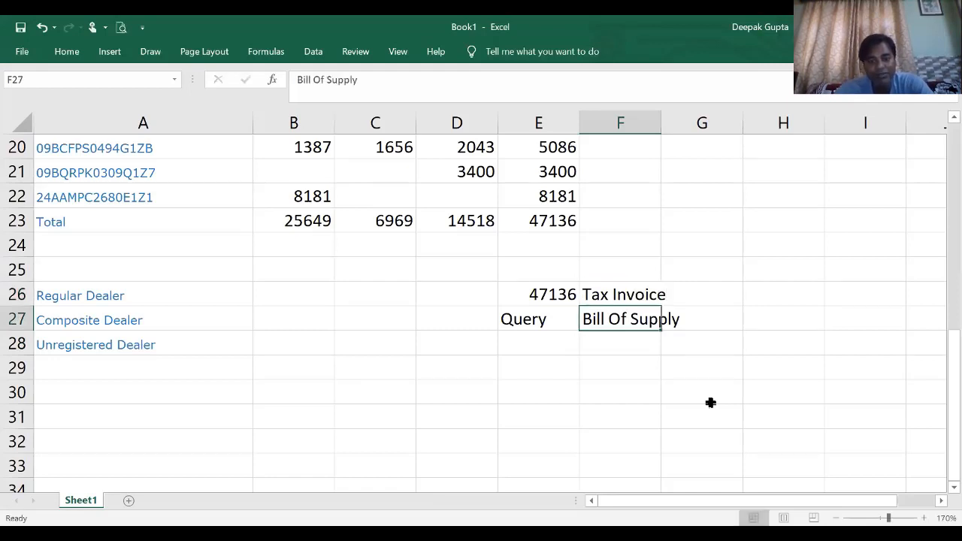
# - Enter the formula =E27 in E28 so the Unregistered Dealer row repeats the Composite Dealer entry
pyautogui.click(543, 338)
pyautogui.click(599, 344)
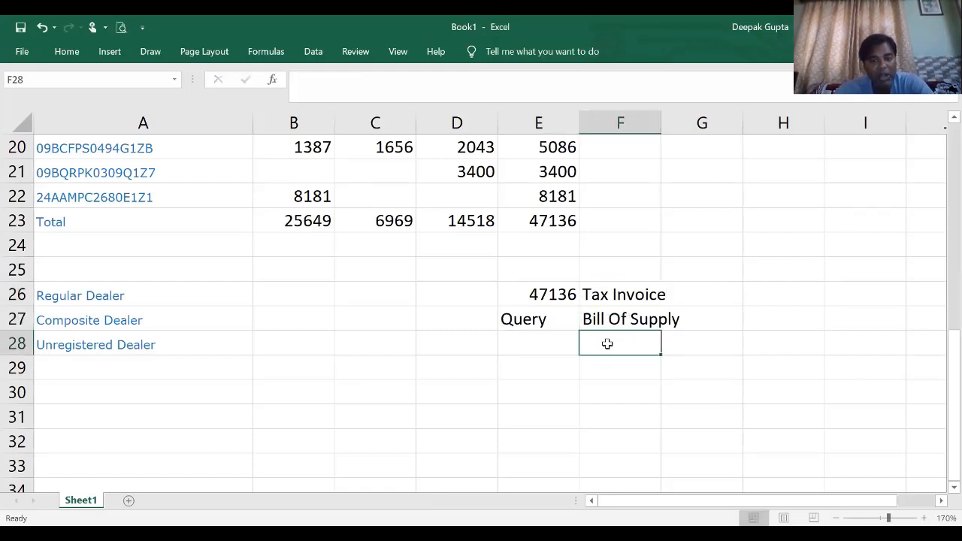
pyautogui.click(204, 350)
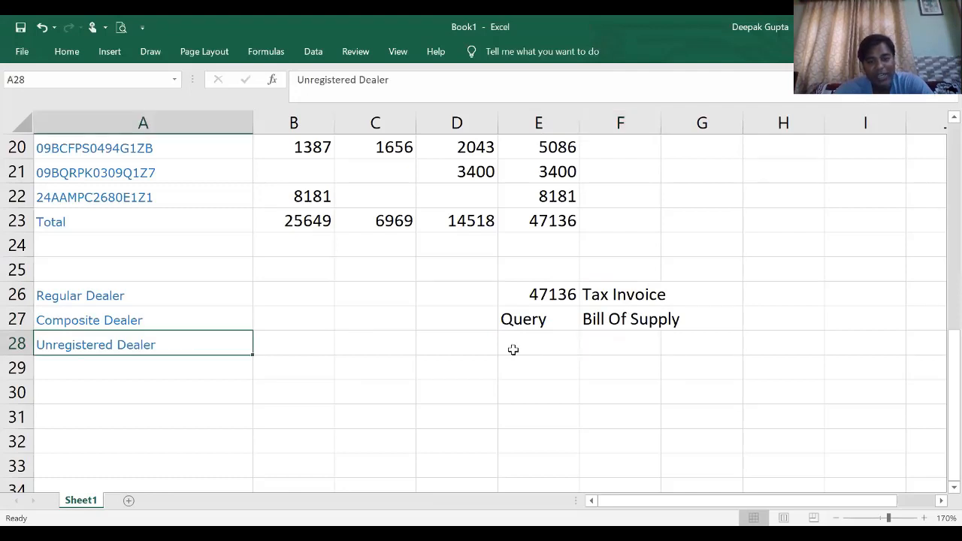
pyautogui.click(543, 340)
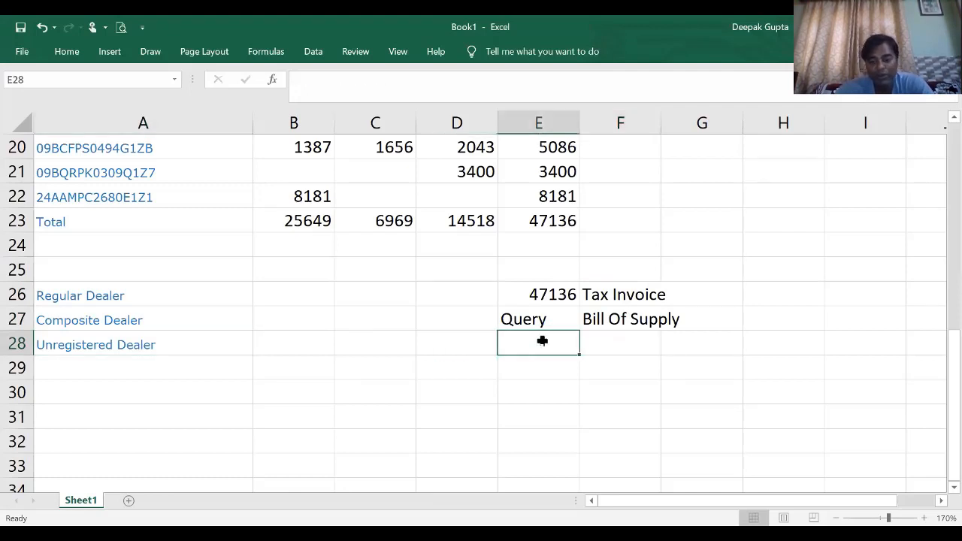
pyautogui.write('=')
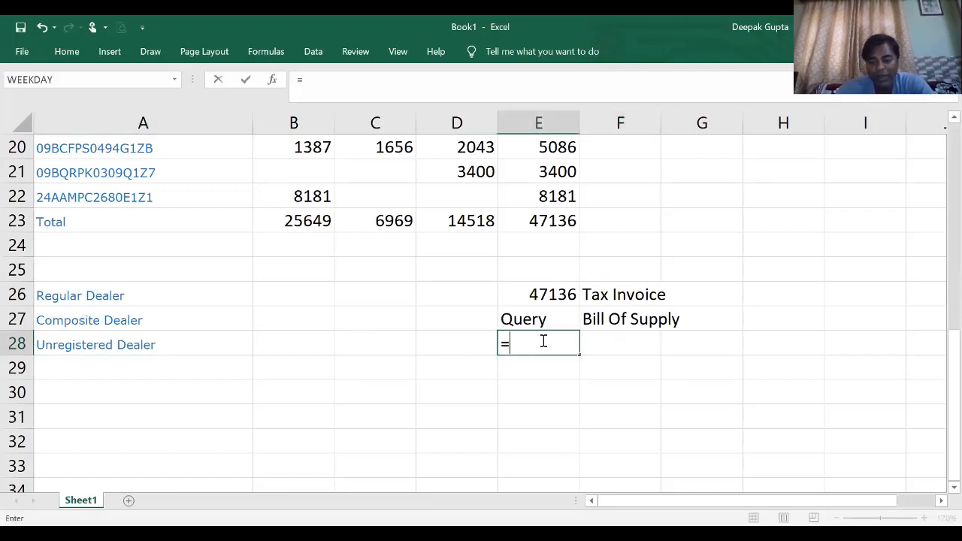
pyautogui.press('Up')
pyautogui.press('Return')
# - Replace the Composite Dealer placeholder in E27 with a question mark
pyautogui.press('Up')
pyautogui.press('Up')
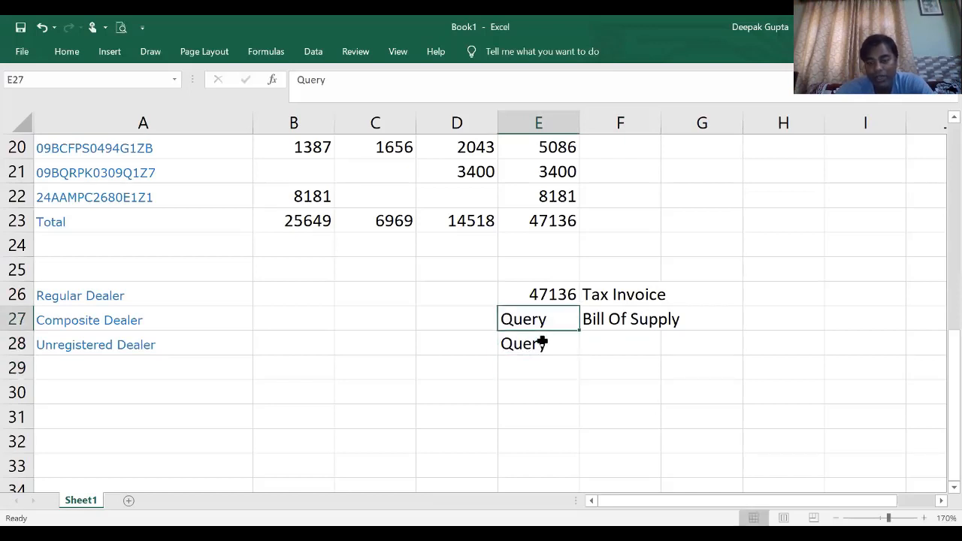
pyautogui.write('?')
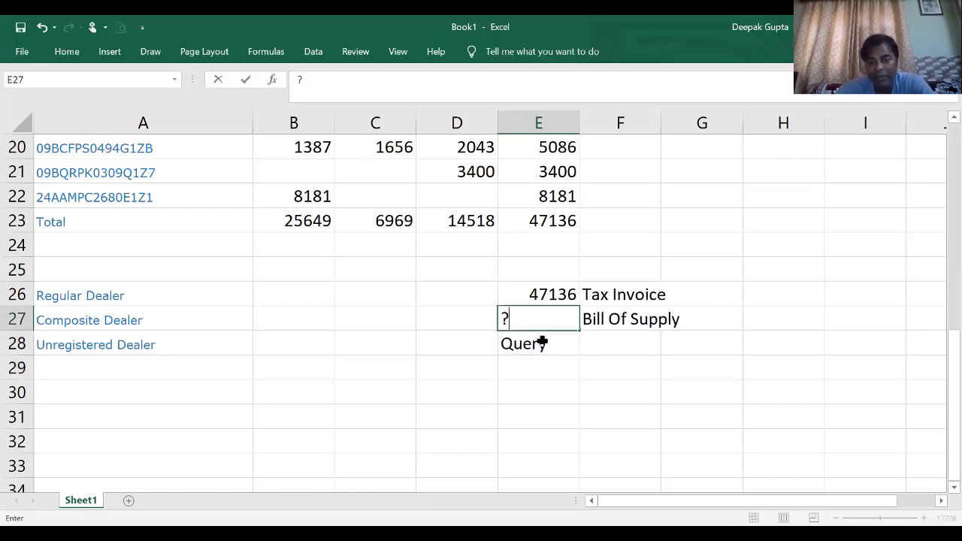
pyautogui.press('Return')
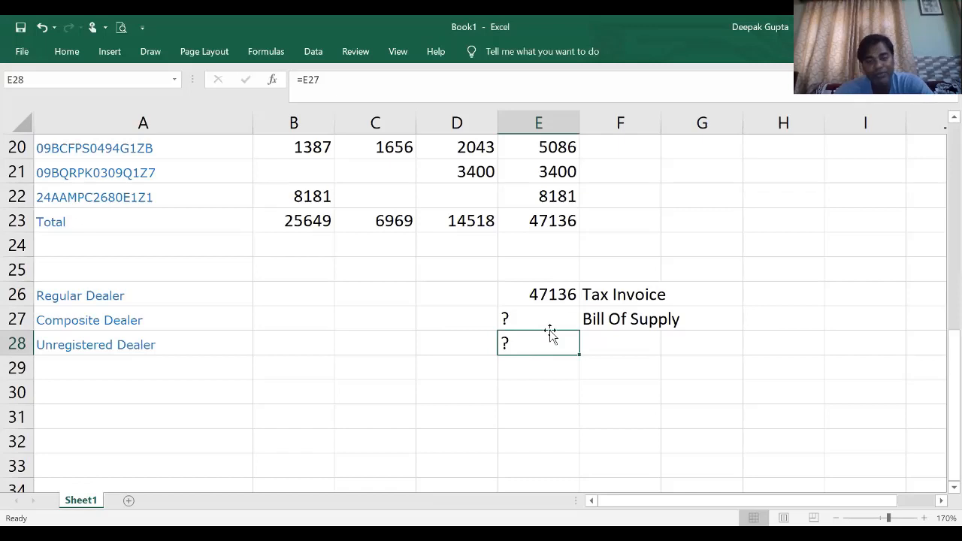
# - Right-align the Composite and Unregistered Dealer entries in E27:E28
pyautogui.moveTo(552, 323); pyautogui.dragTo(551, 344)
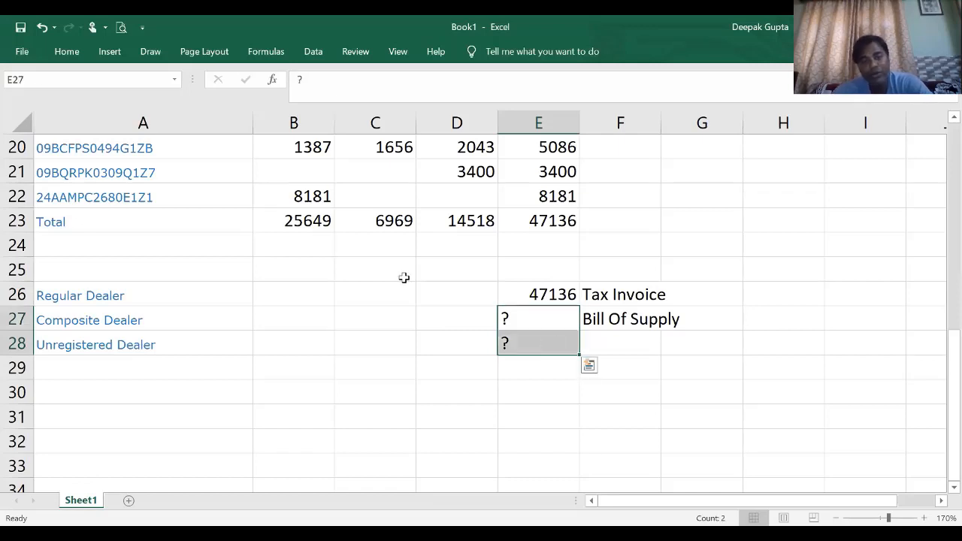
pyautogui.click(63, 44)
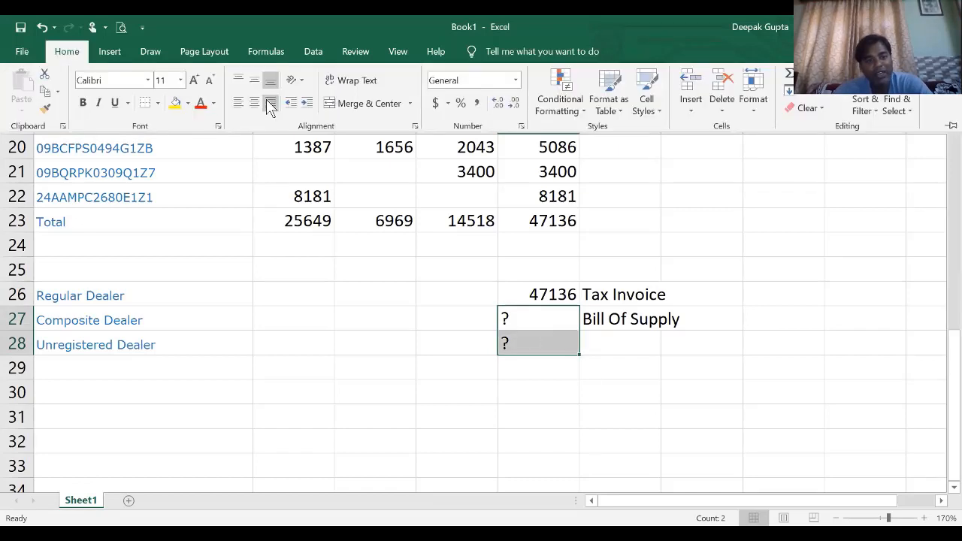
pyautogui.click(270, 102)
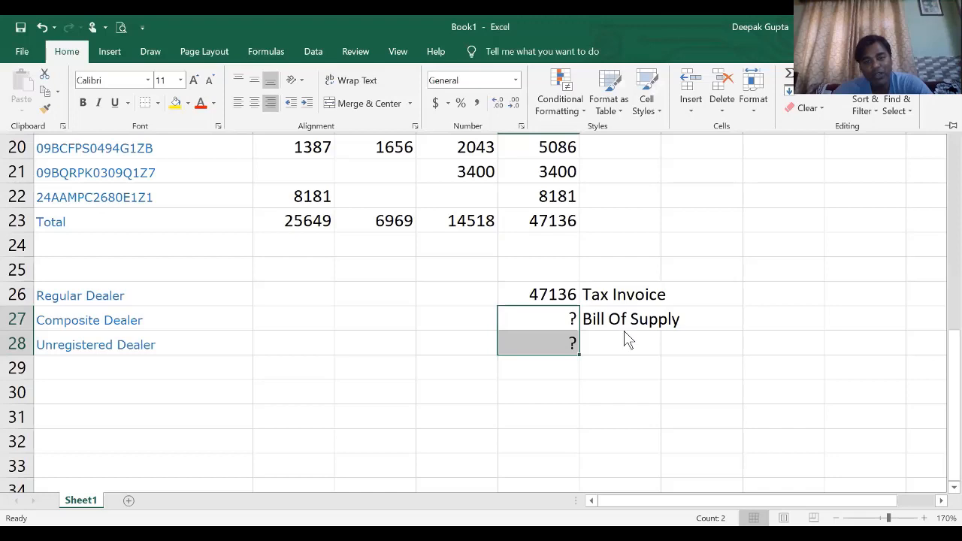
pyautogui.click(696, 380)
# - Enter 30000 as the Composite Dealer purchase amount in E27
pyautogui.click(563, 312)
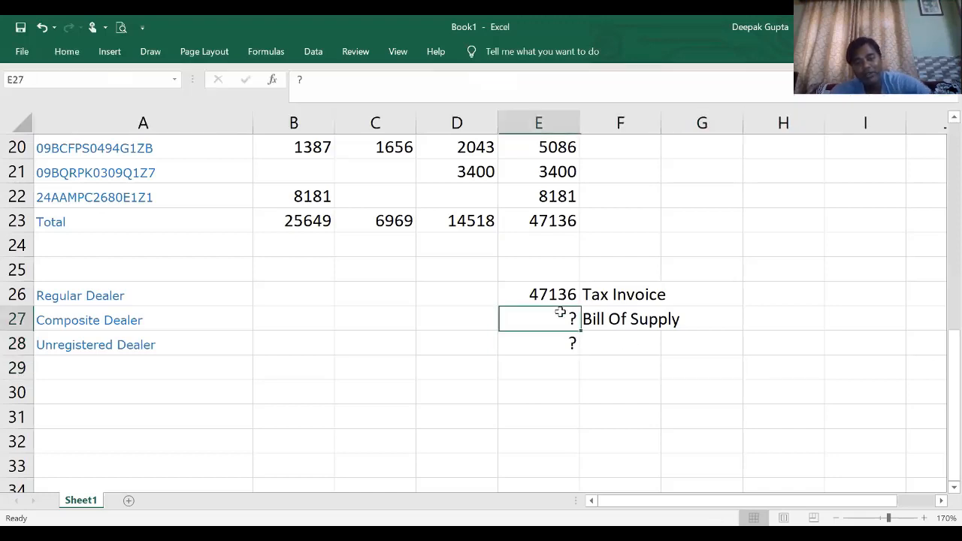
pyautogui.click(470, 310)
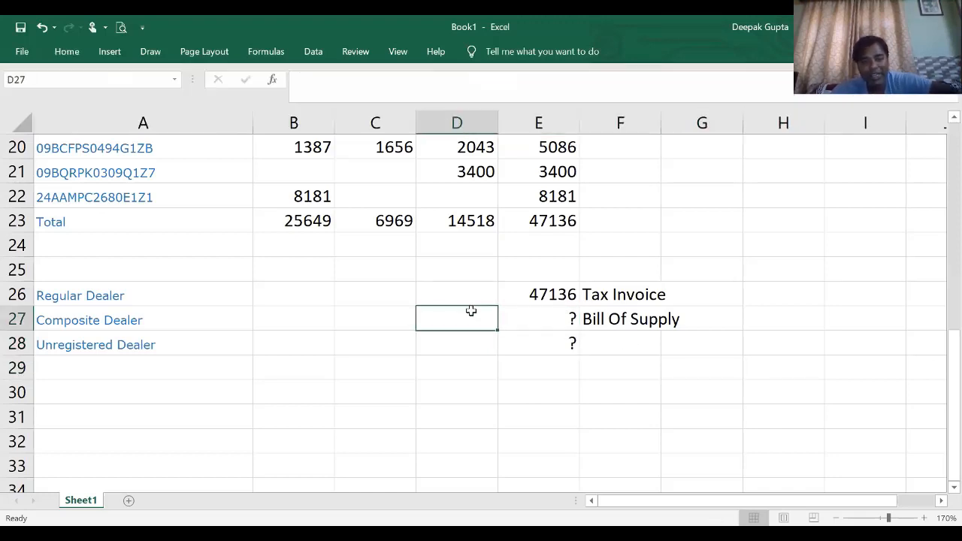
pyautogui.click(522, 318)
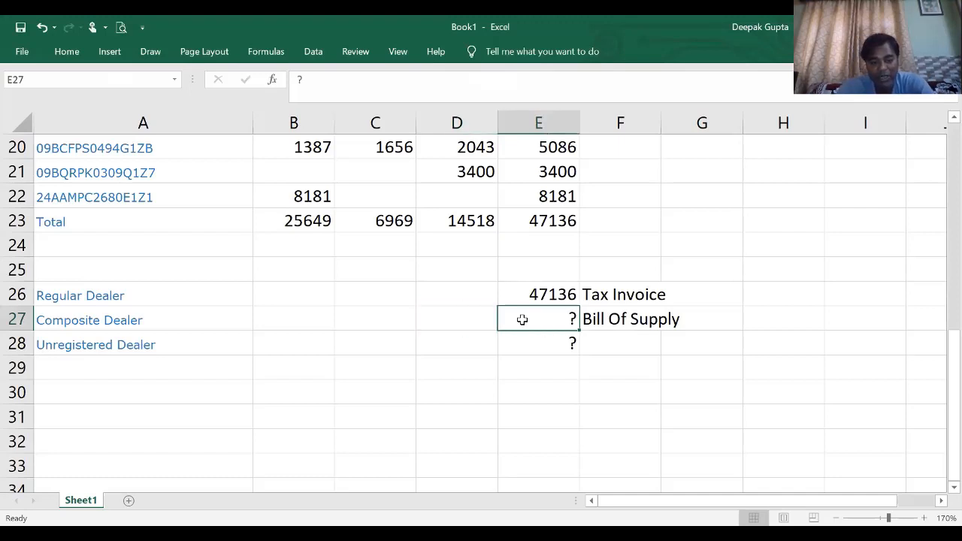
pyautogui.write('3')
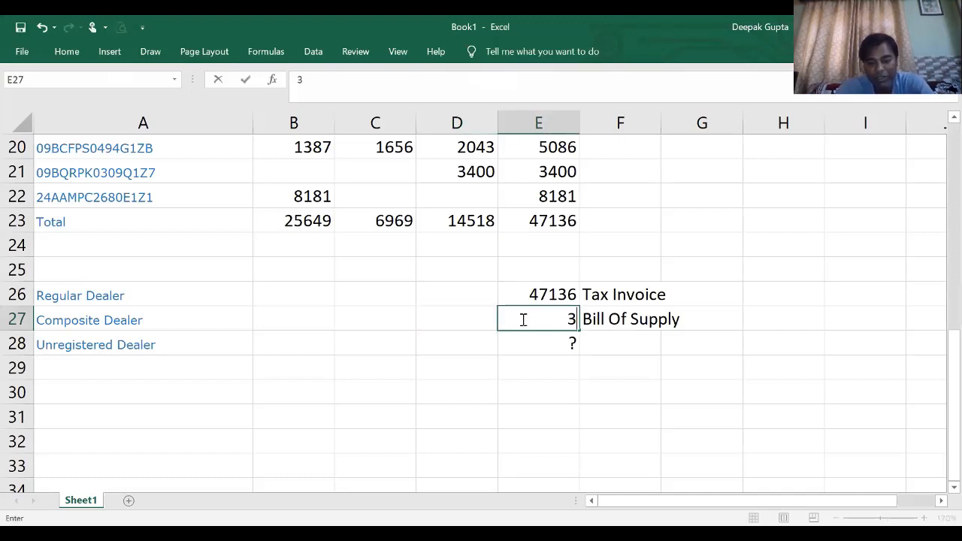
pyautogui.write('0000')
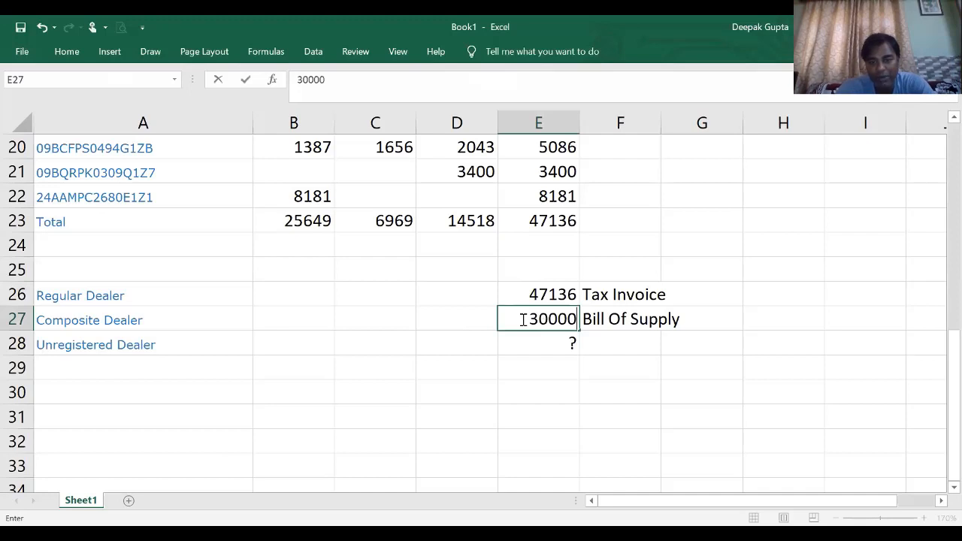
pyautogui.press('Return')
# - Replace the Unregistered Dealer placeholder in E28 with the amount 25000
pyautogui.press('Delete')
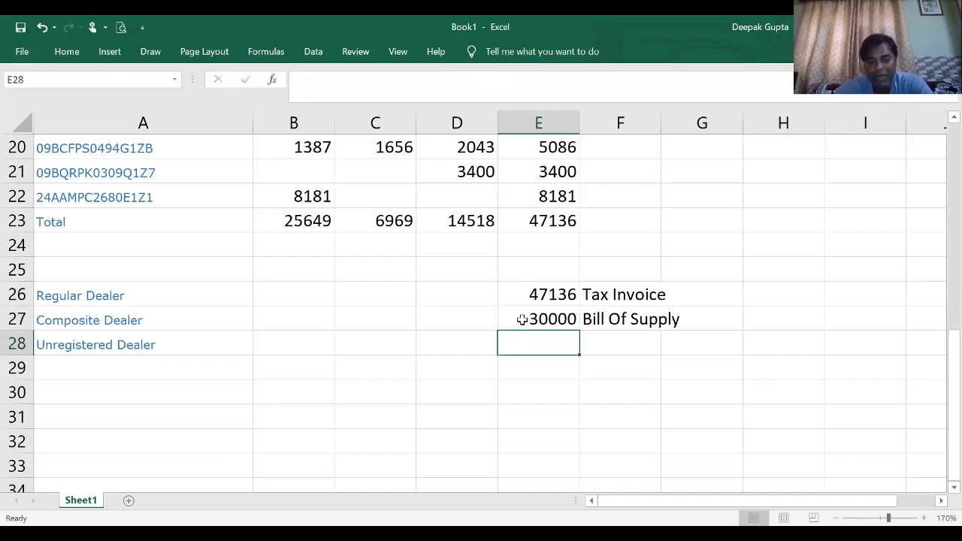
pyautogui.write('1')
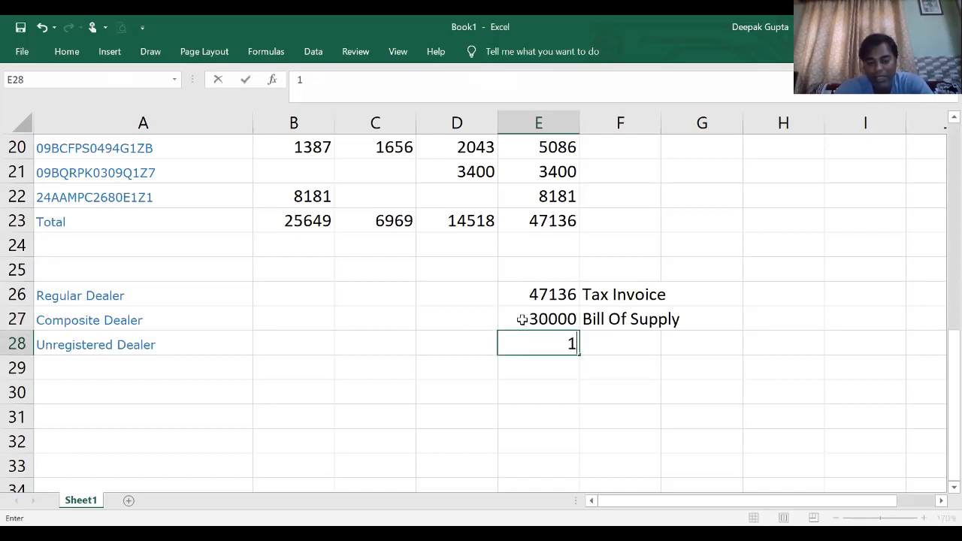
pyautogui.press('BackSpace')
pyautogui.write('2')
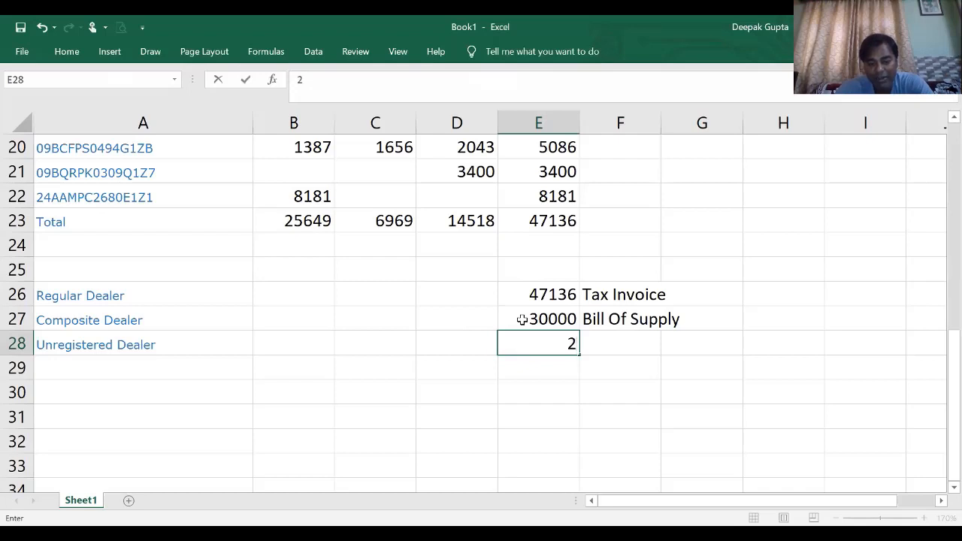
pyautogui.write('5000')
pyautogui.press('Return')
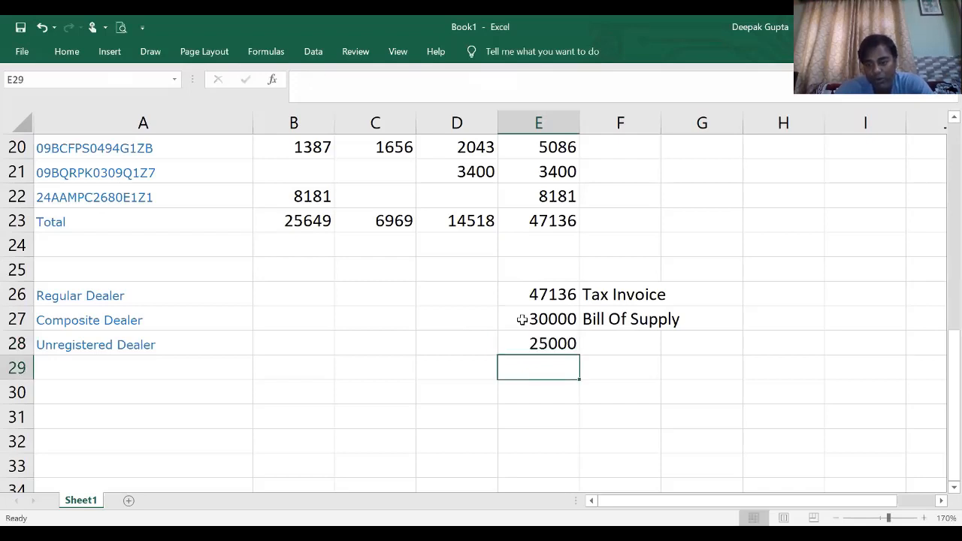
# - Total the three dealer amounts in E29 with the formula =E26+E27+E28
pyautogui.write('=')
pyautogui.press('Up')
pyautogui.press('Up')
pyautogui.press('Up')
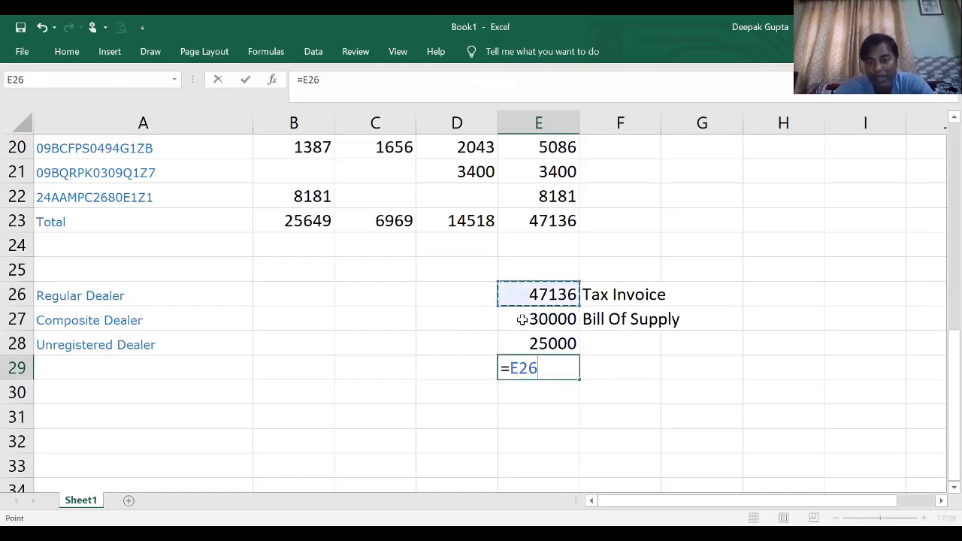
pyautogui.write('+')
pyautogui.click(522, 320)
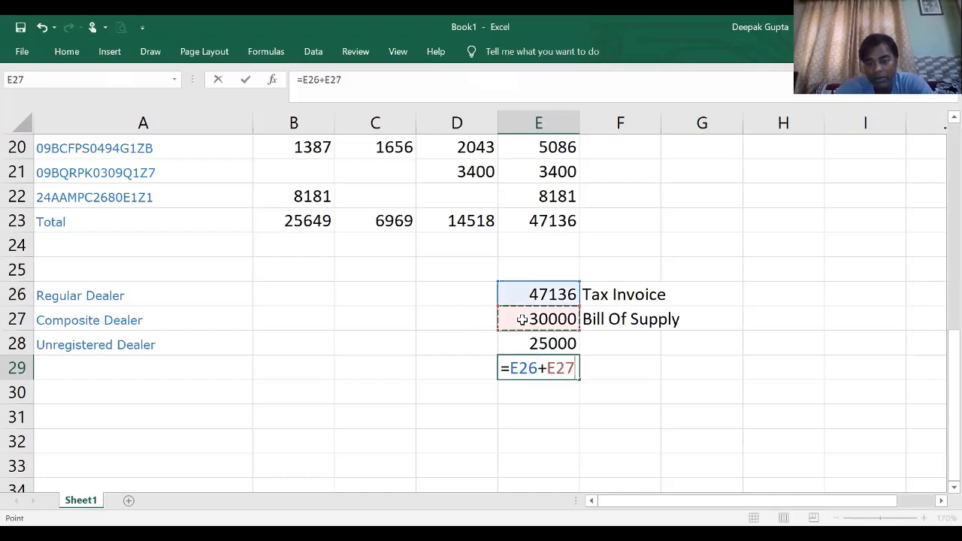
pyautogui.write('+')
pyautogui.press('Up')
pyautogui.press('Return')
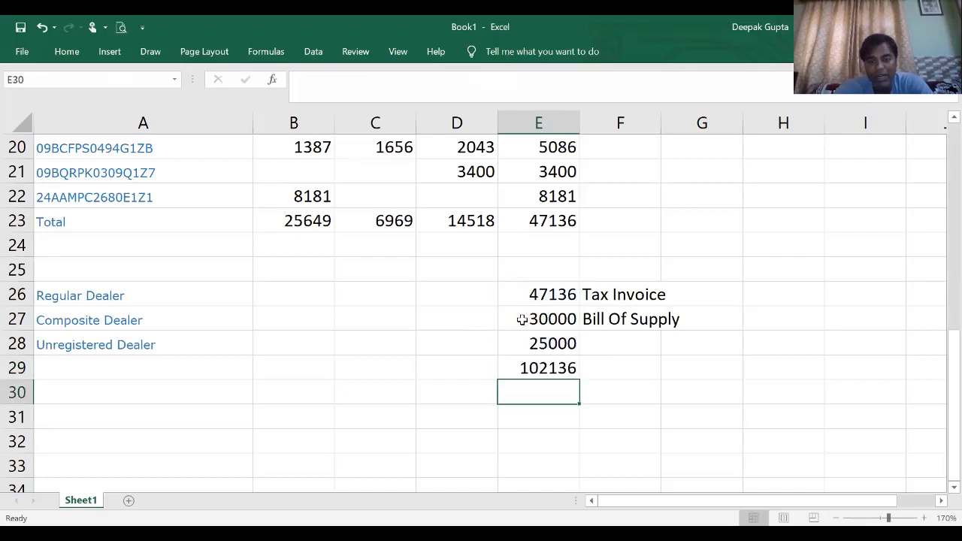
pyautogui.click(553, 371)
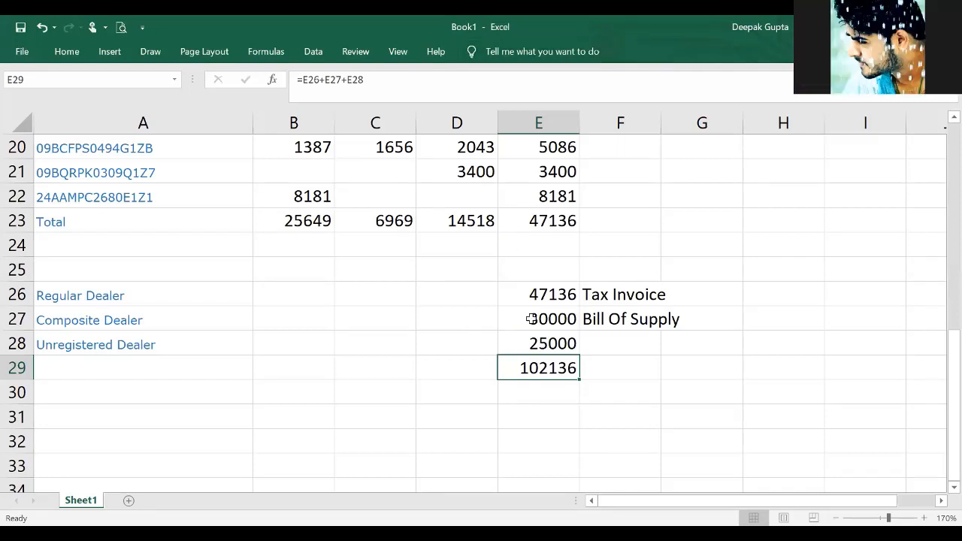
# - Put question marks back in E27 and E28 for the Composite and Unregistered Dealers, and clear the total in E29
pyautogui.click(479, 324)
pyautogui.click(558, 316)
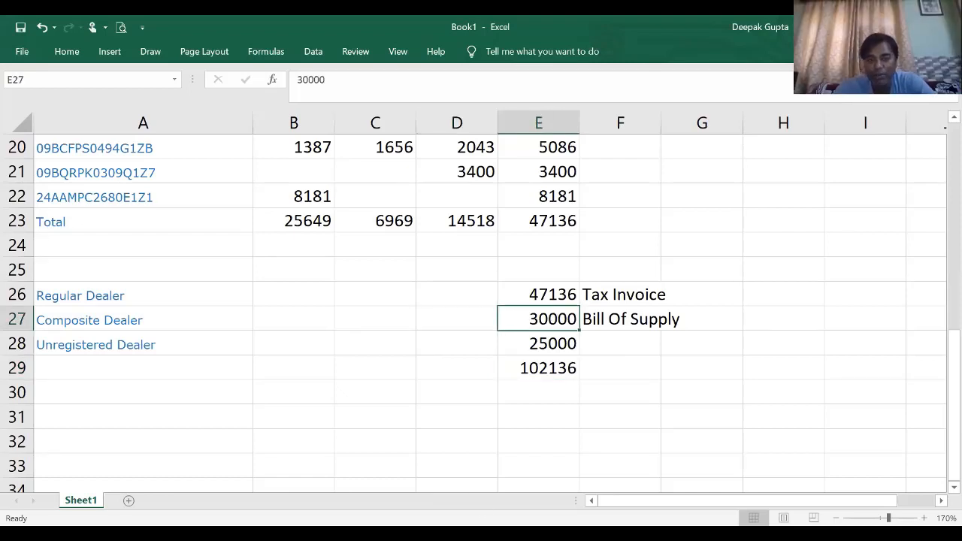
pyautogui.write('?')
pyautogui.press('Return')
pyautogui.write('?')
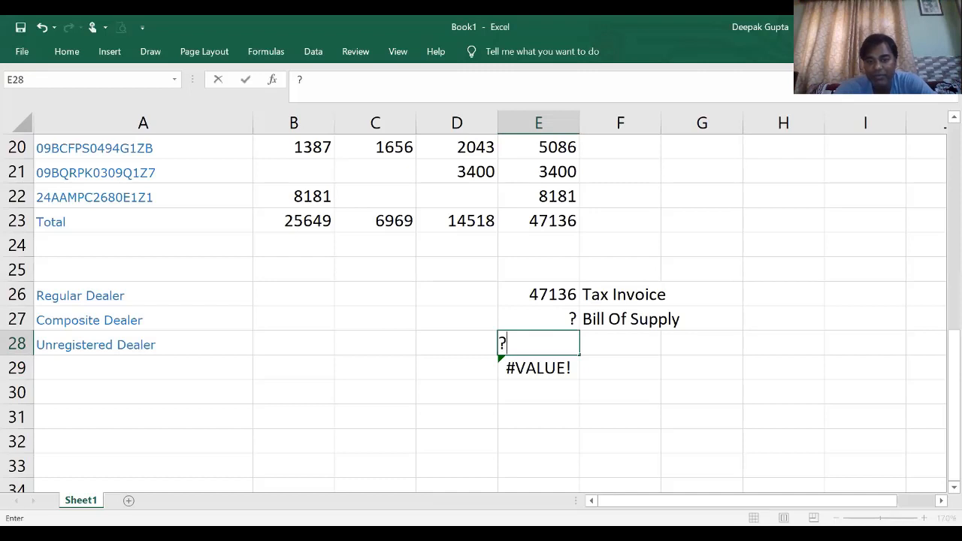
pyautogui.press('Return')
pyautogui.press('Delete')
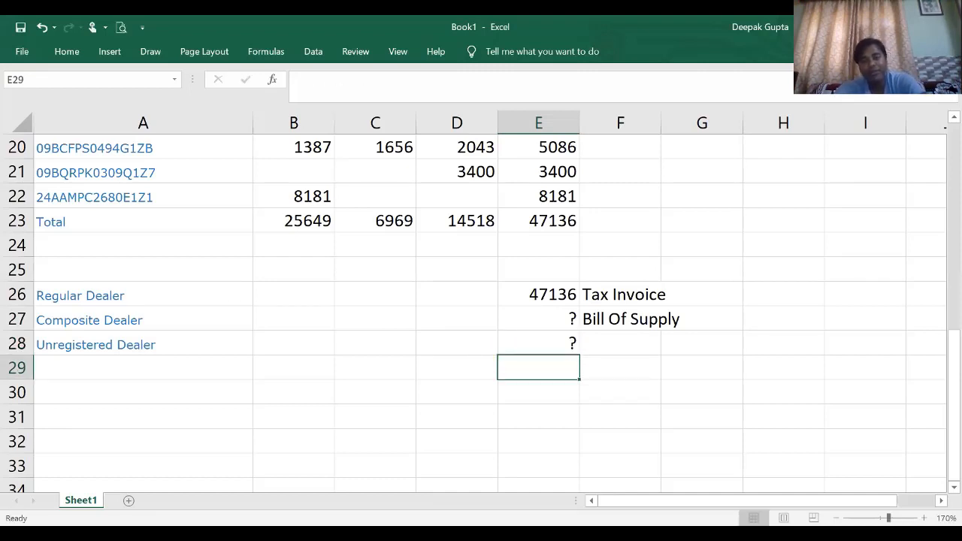
pyautogui.press('Left')
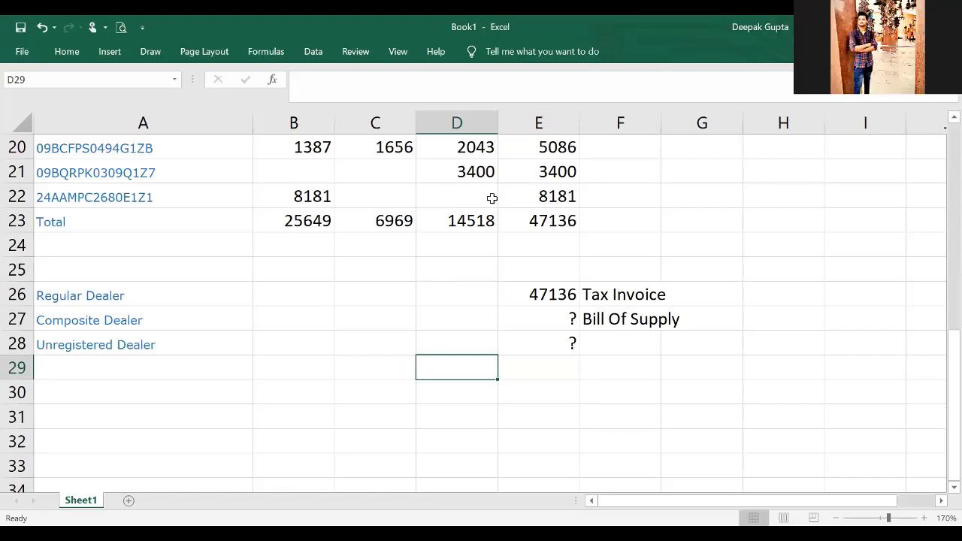
pyautogui.click(544, 324)
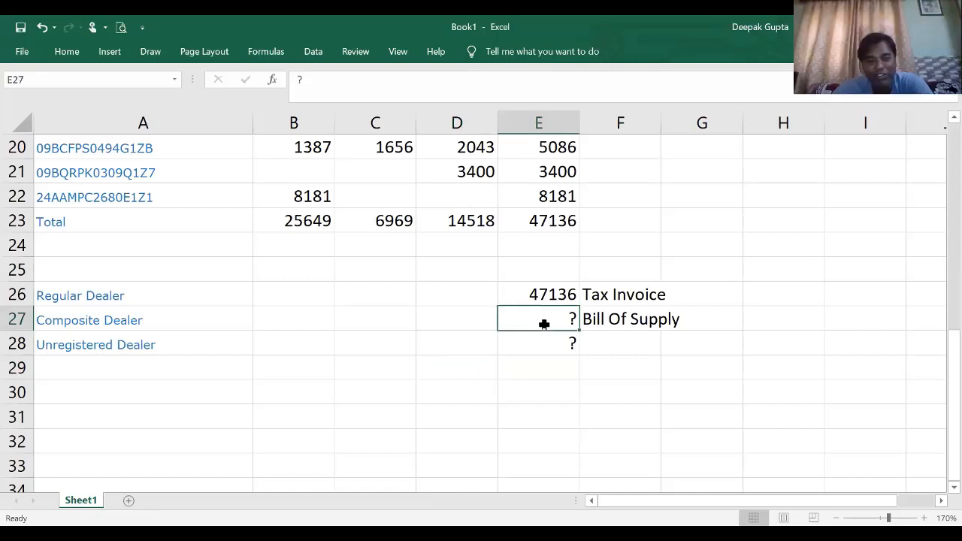
pyautogui.click(544, 342)
pyautogui.click(591, 343)
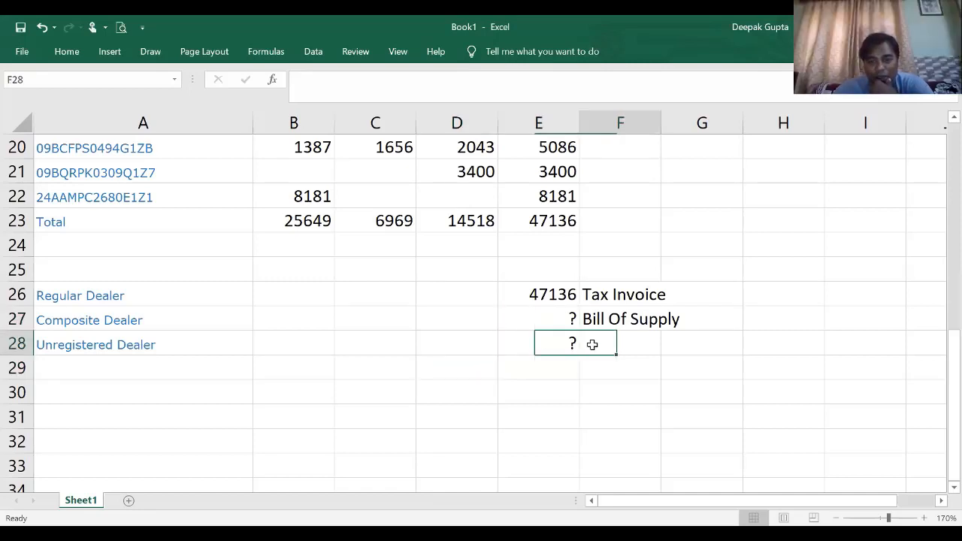
pyautogui.click(548, 320)
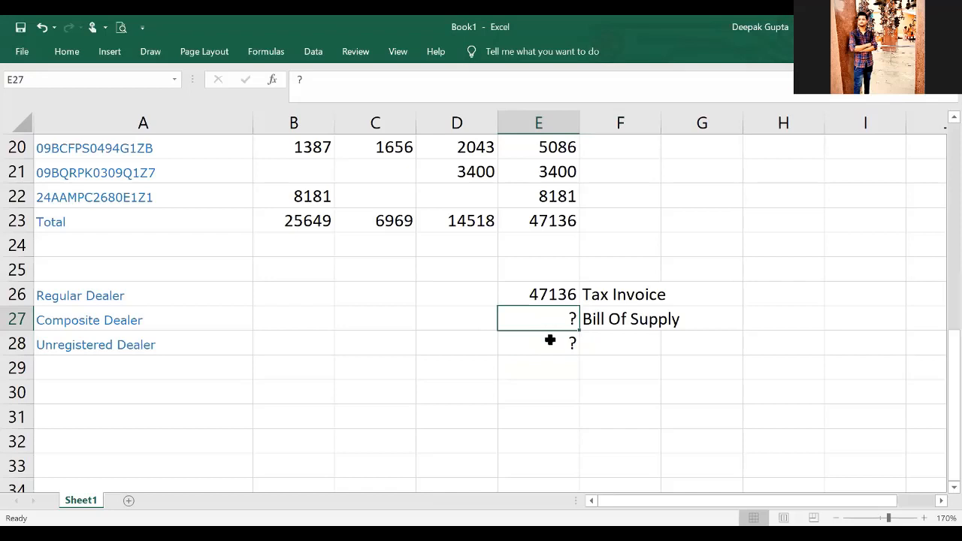
pyautogui.click(550, 340)
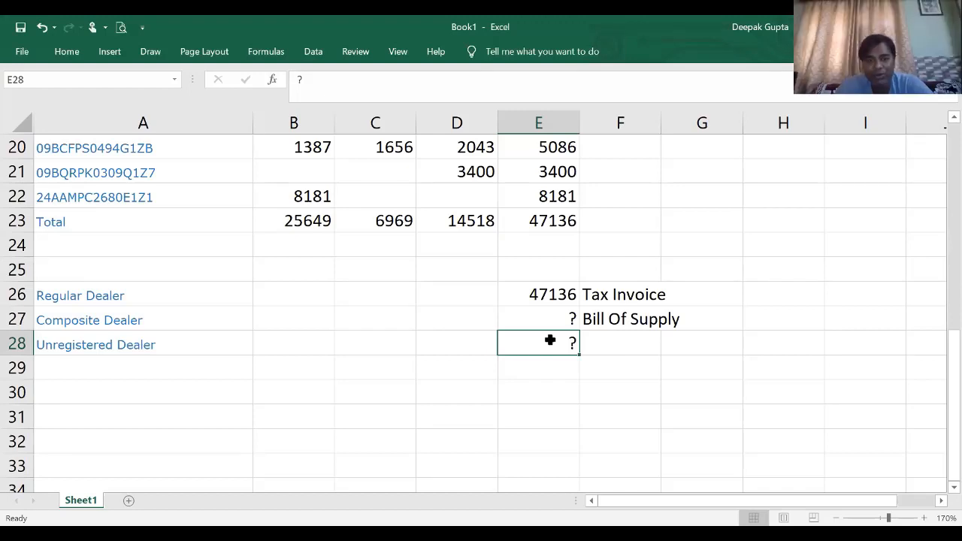
# - Review the supplier-wise January to March amounts and row totals from the header row down to the dealer summary
pyautogui.press('Up')
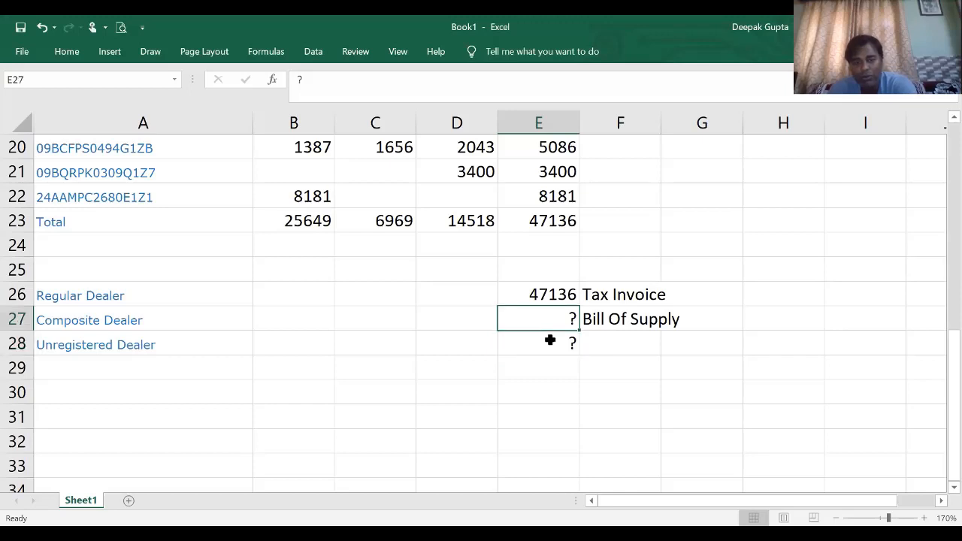
pyautogui.press('Up')
pyautogui.press('Up')
pyautogui.press('Up')
pyautogui.press('Up')
pyautogui.press('Up')
pyautogui.press('Up')
pyautogui.press('Up')
pyautogui.press('Up')
pyautogui.press('Up')
pyautogui.press('Up')
pyautogui.press('Up')
pyautogui.press('Up')
pyautogui.press('Up')
pyautogui.press('Up')
pyautogui.press('Up')
pyautogui.press('Up')
pyautogui.press('Up')
pyautogui.press('Up')
pyautogui.press('Up')
pyautogui.press('Up')
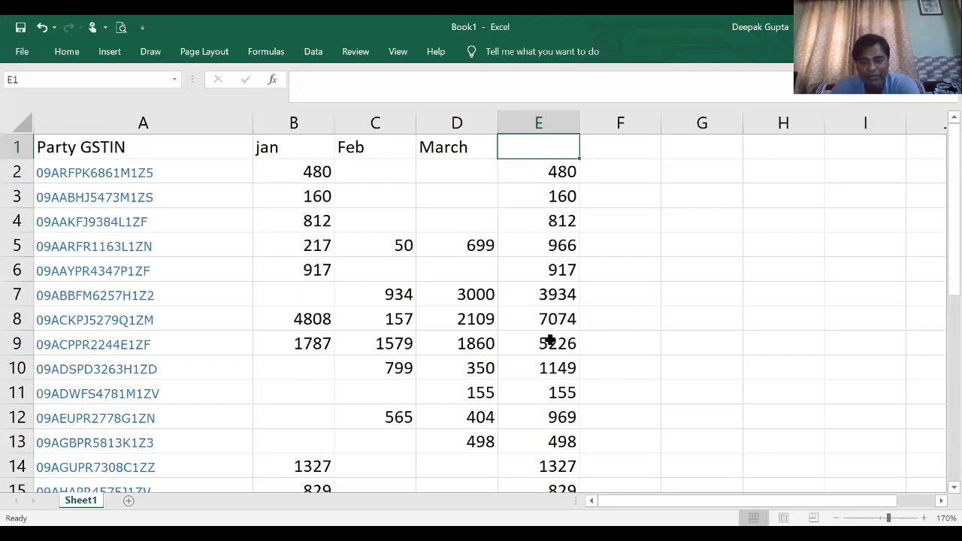
pyautogui.press('Left')
pyautogui.press('Left')
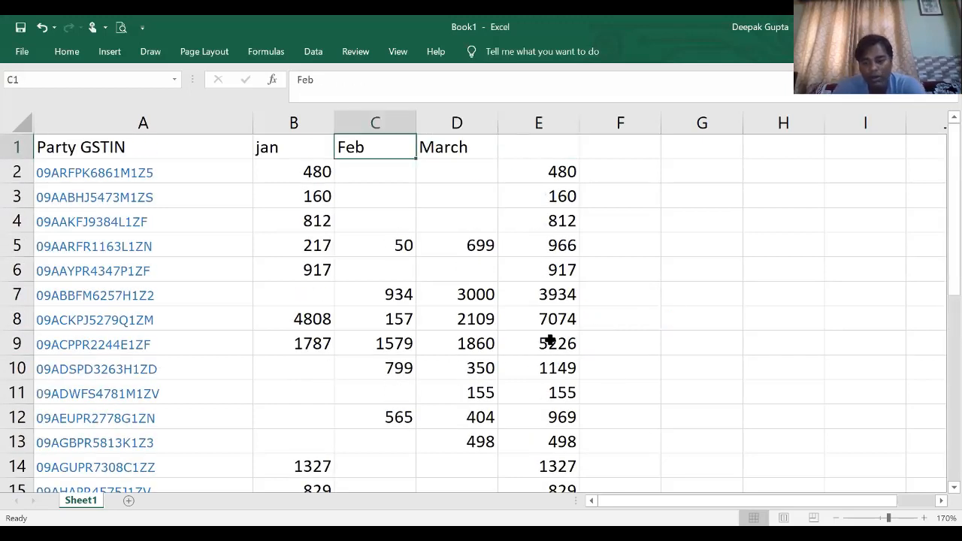
pyautogui.press('Left')
pyautogui.press('Down')
pyautogui.press('Down')
pyautogui.press('Down')
pyautogui.press('Down')
pyautogui.press('Down')
pyautogui.press('Down')
pyautogui.press('Down')
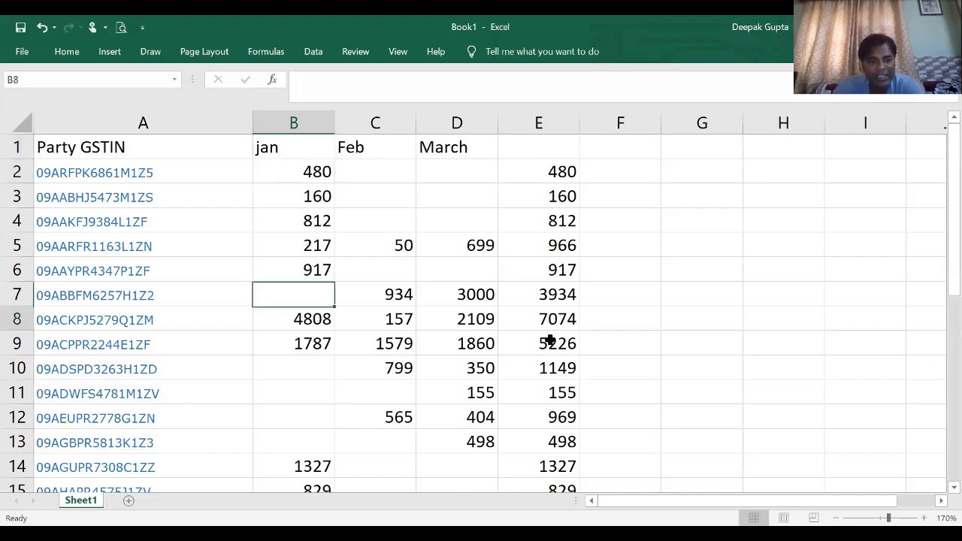
pyautogui.press('Down')
pyautogui.press('Down')
pyautogui.press('Down')
pyautogui.press('Down')
pyautogui.press('Down')
pyautogui.press('Down')
pyautogui.press('Down')
pyautogui.press('Down')
pyautogui.press('Down')
pyautogui.press('Down')
pyautogui.press('Down')
pyautogui.press('Down')
pyautogui.press('Down')
pyautogui.press('Down')
pyautogui.press('Down')
pyautogui.press('Down')
pyautogui.press('Down')
pyautogui.press('Down')
pyautogui.press('Down')
pyautogui.press('Down')
pyautogui.press('Down')
pyautogui.press('Down')
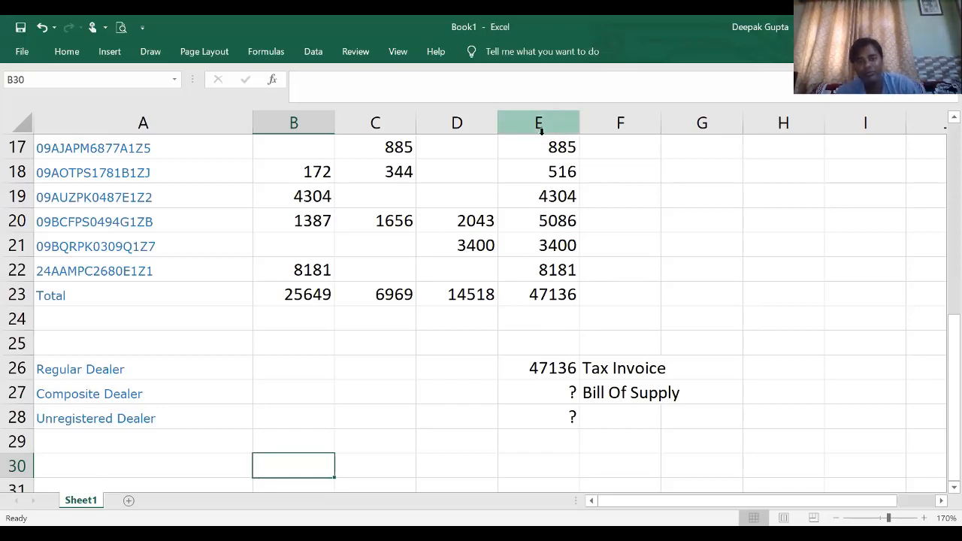
pyautogui.click(551, 253)
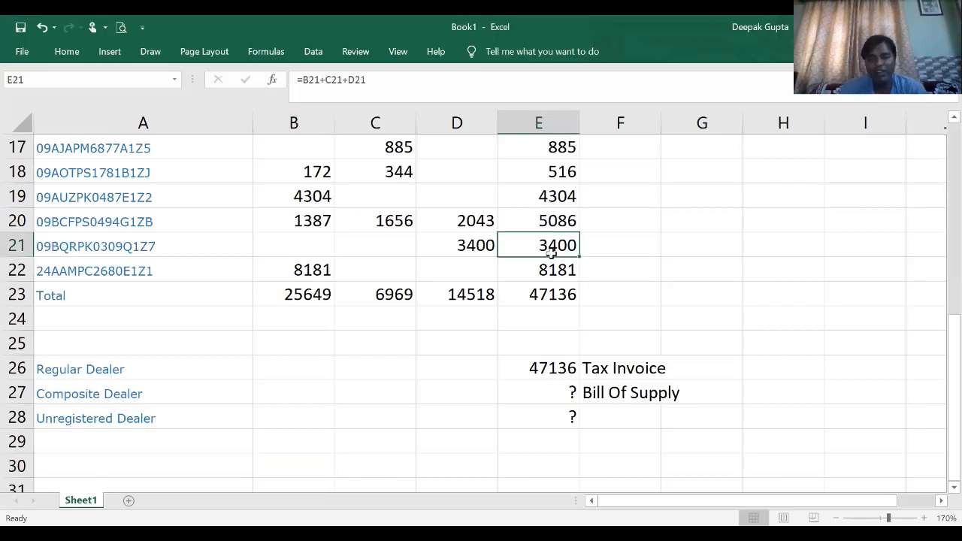
pyautogui.scroll(5, 551, 254)
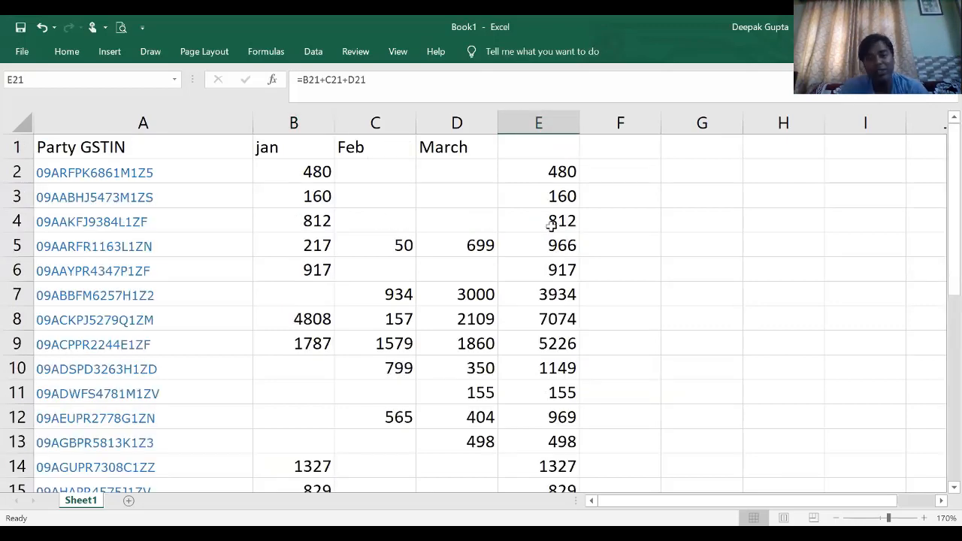